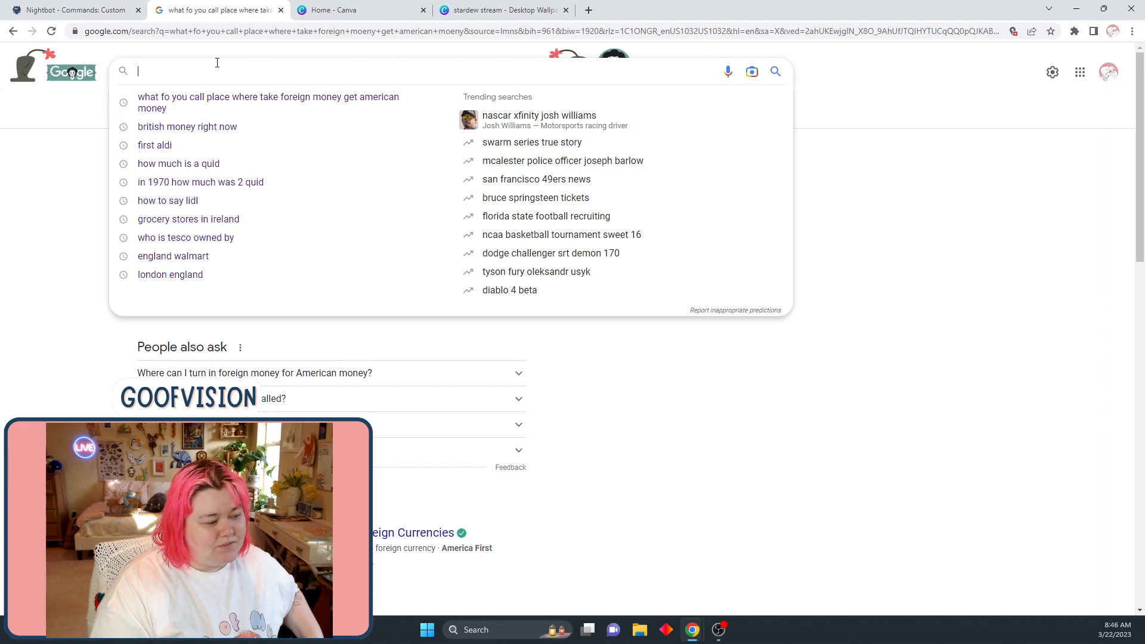
Search Google for "scottish money" and show the image results
type("scottish")
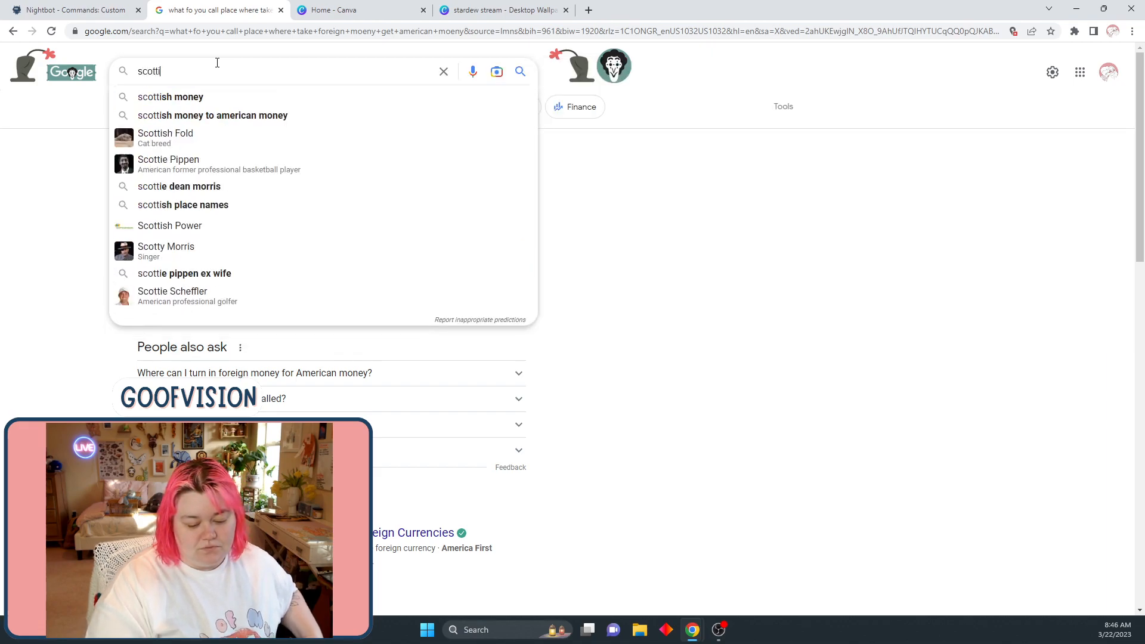
key("Down")
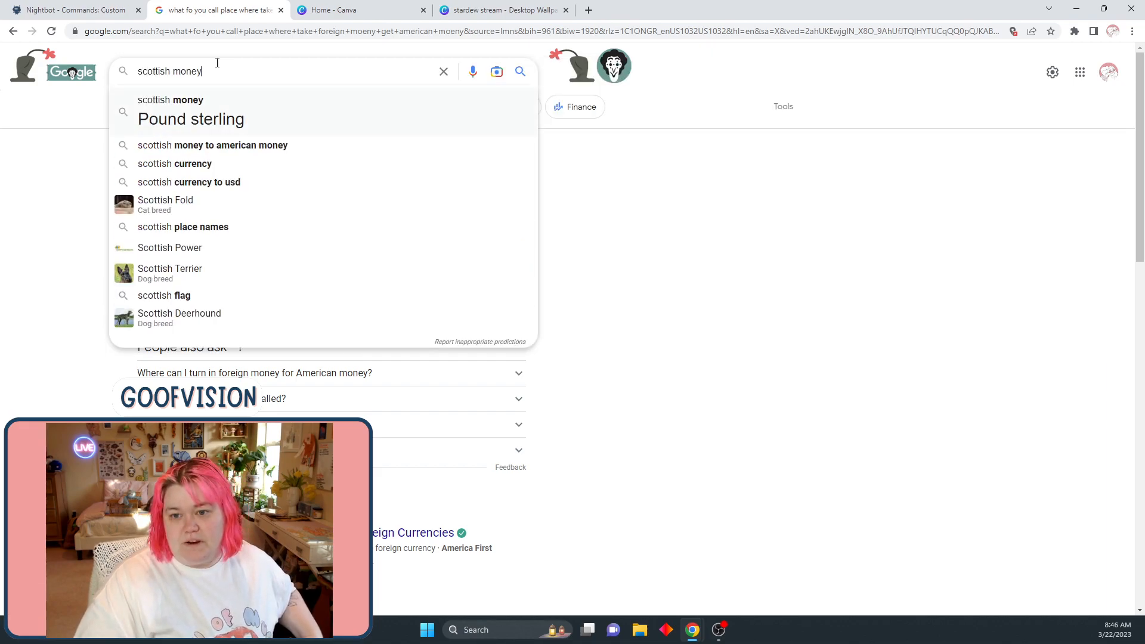
key("Return")
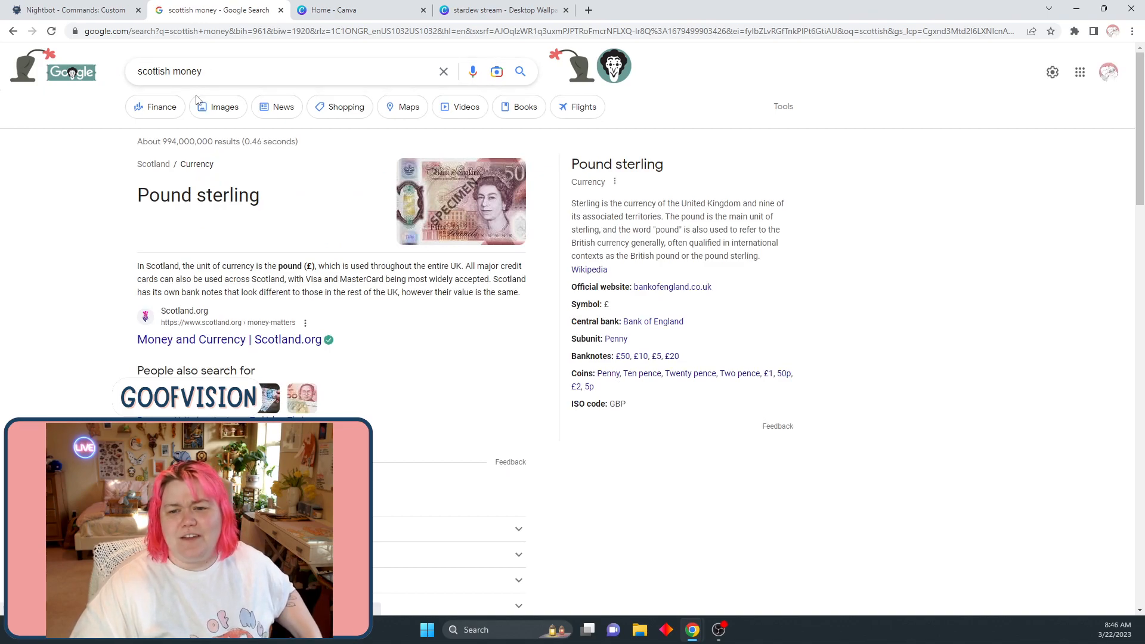
left_click(201, 107)
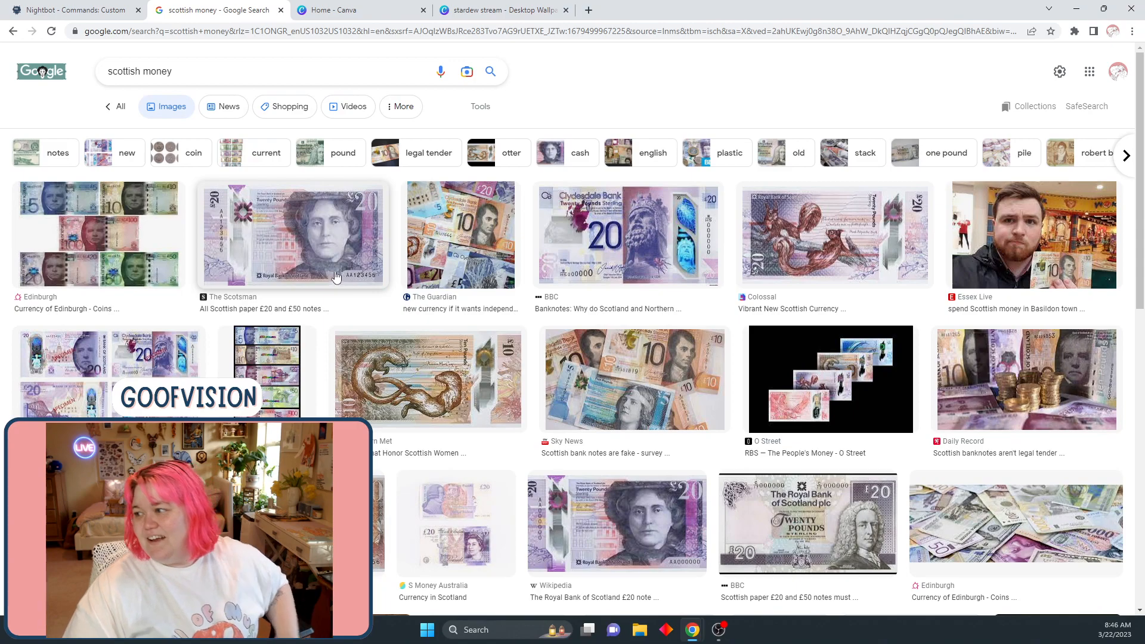
Preview the Essex Live, Daily Record and Edinburgh pictures of Scottish banknotes among the image results
left_click(1081, 257)
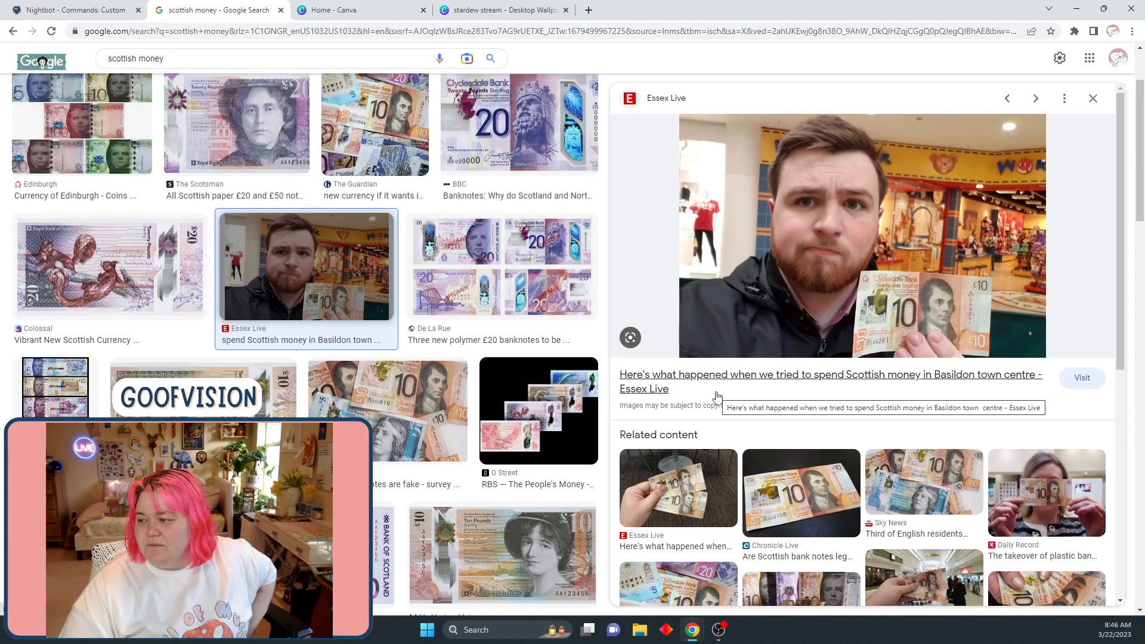
left_click(12, 32)
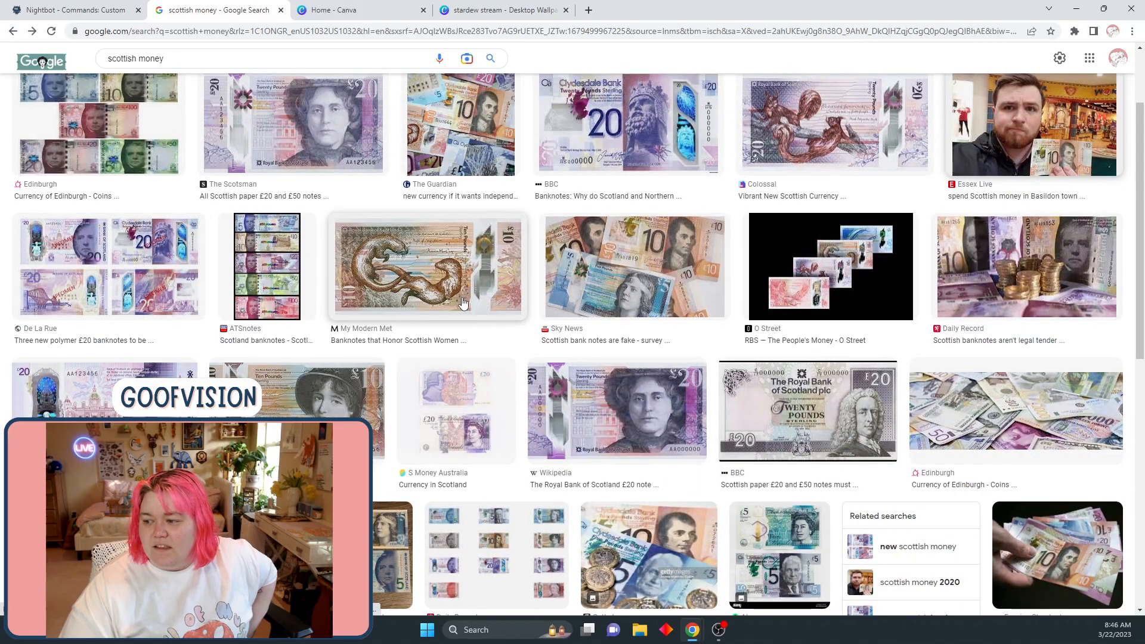
scroll(463, 303, "down", 3)
left_click(475, 340)
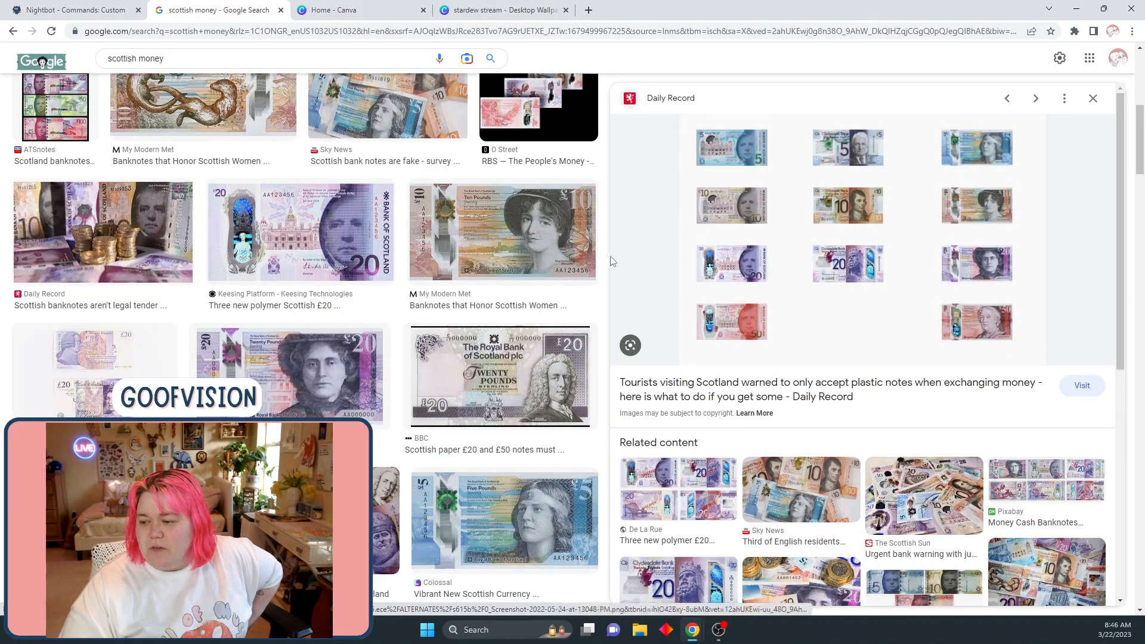
scroll(470, 328, "up", 7)
left_click(82, 222)
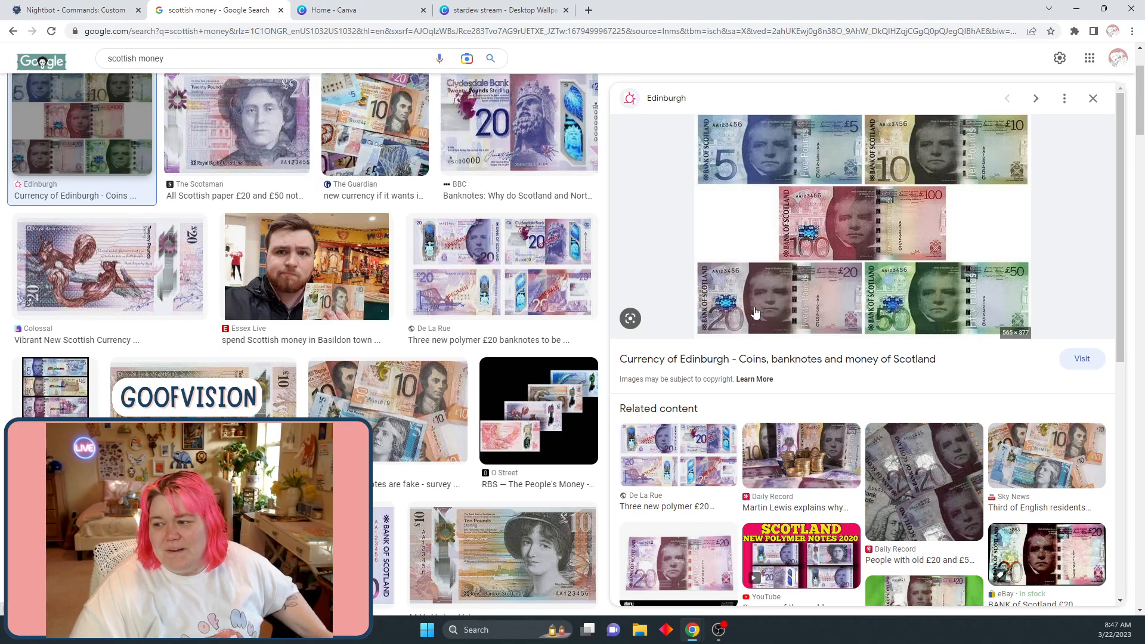
scroll(348, 305, "up", 3)
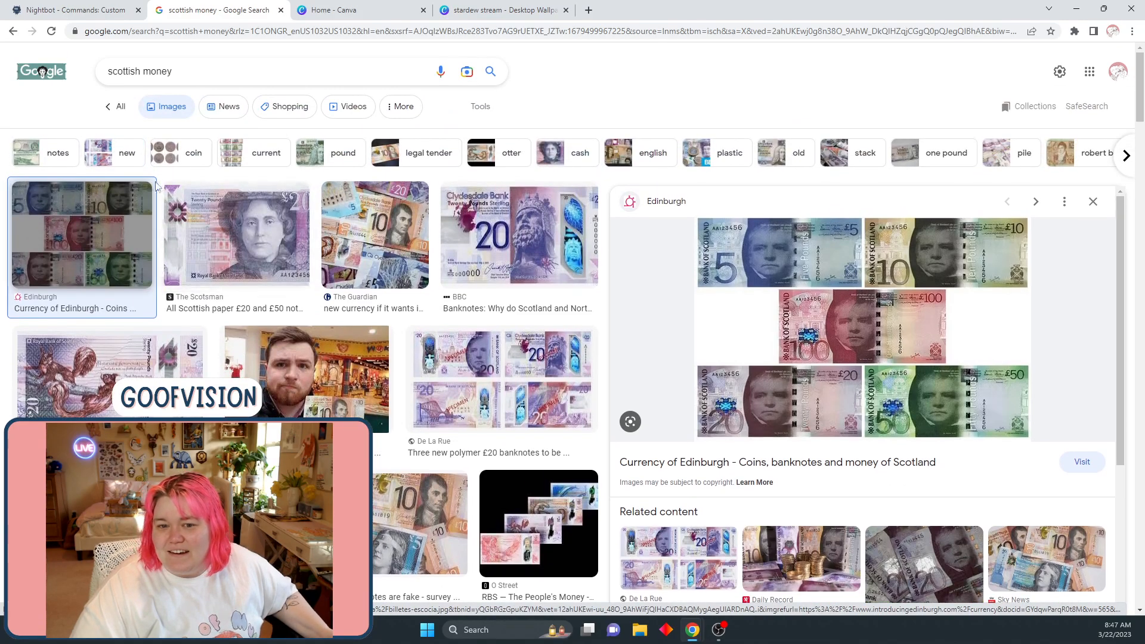
Return to the full web results for "scottish money" and look through them
left_click(119, 109)
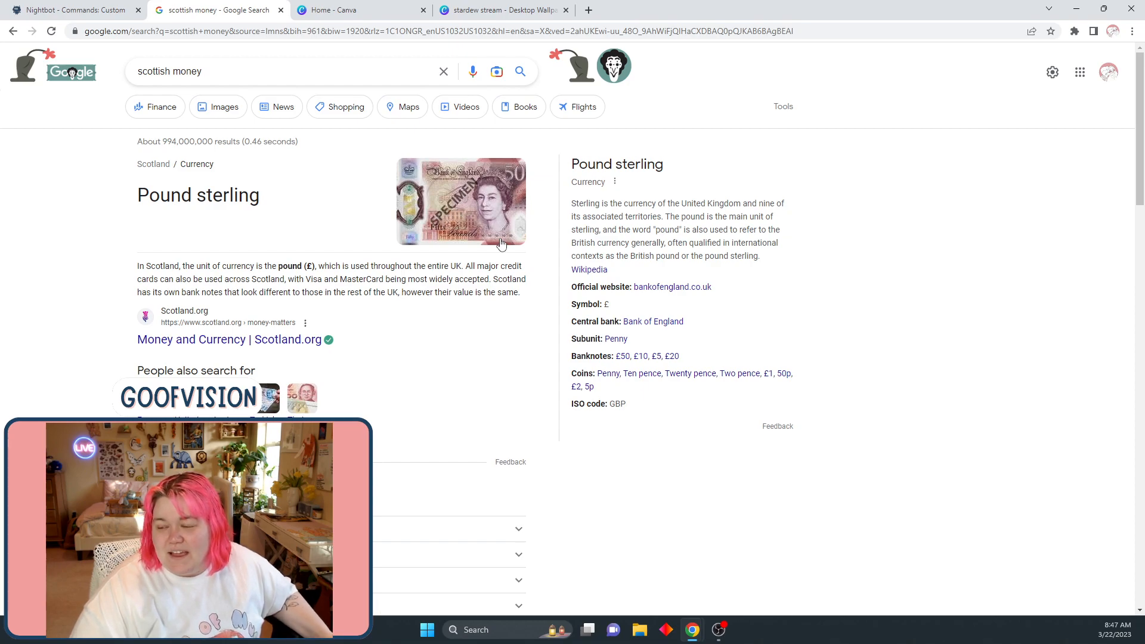
scroll(504, 239, "down", 3)
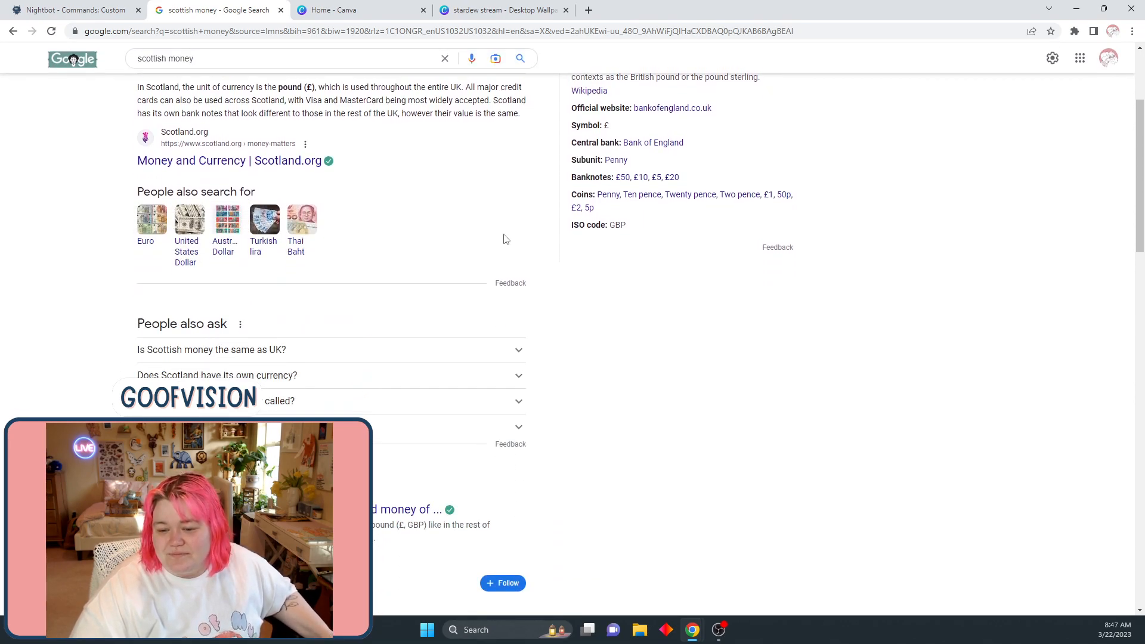
scroll(504, 239, "down", 7)
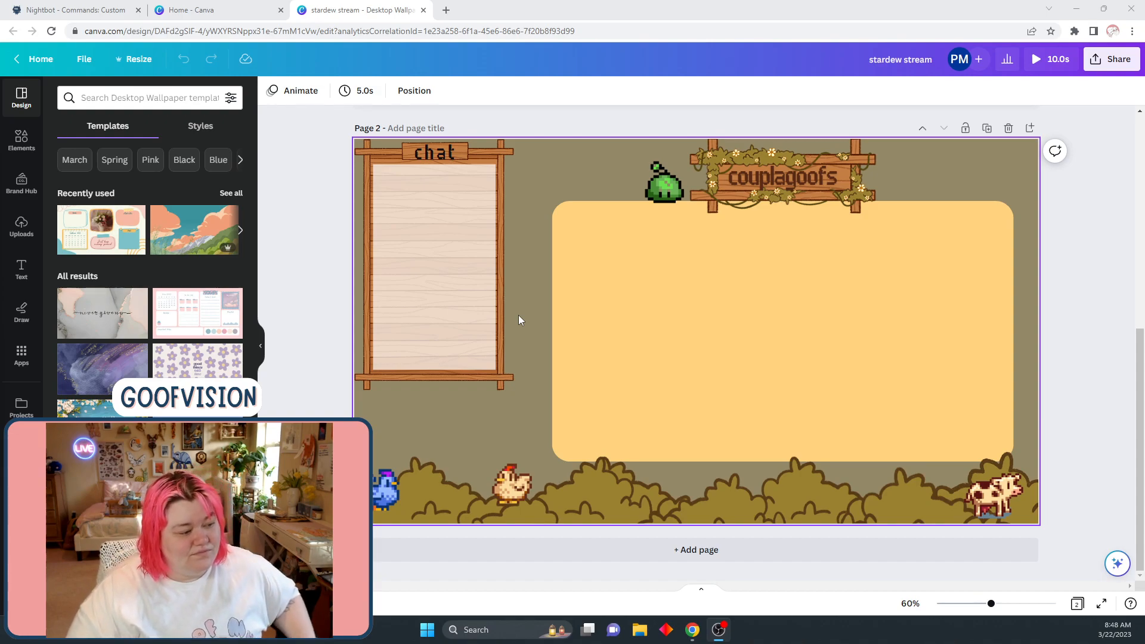
Collapse the templates side panel and duplicate page 2 of the stardew stream design
left_click(259, 349)
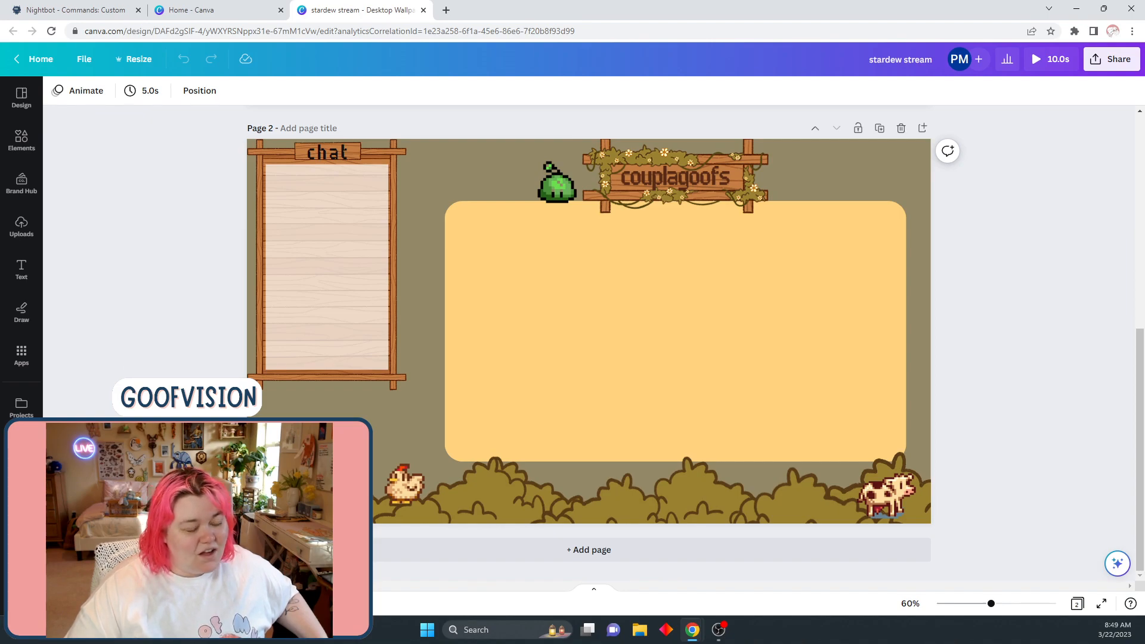
scroll(1075, 325, "up", 5)
scroll(1075, 353, "down", 5)
scroll(1037, 334, "up", 5)
scroll(972, 275, "down", 4)
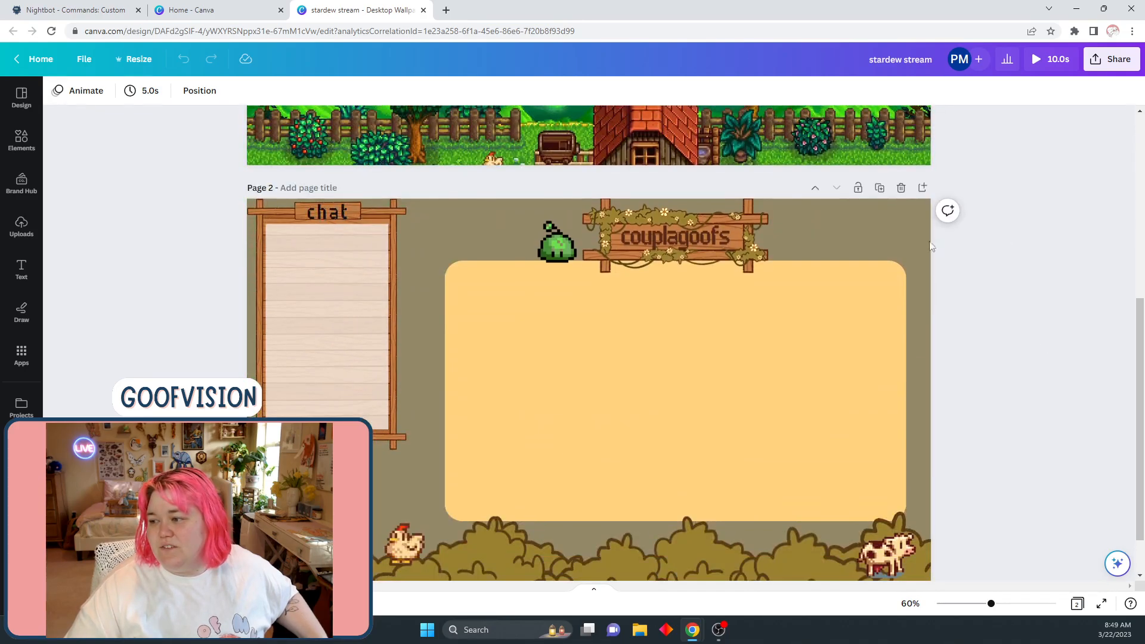
left_click(879, 189)
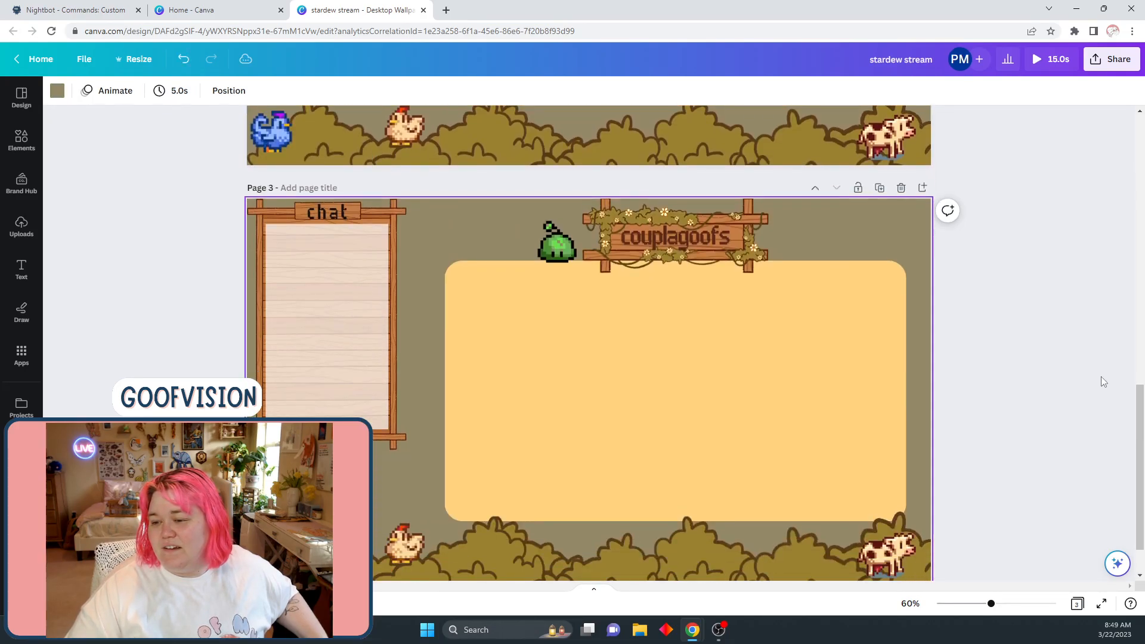
Bring page 2 of the design back into view, close the Canva home page and open a new browser tab
scroll(527, 235, "up", 3)
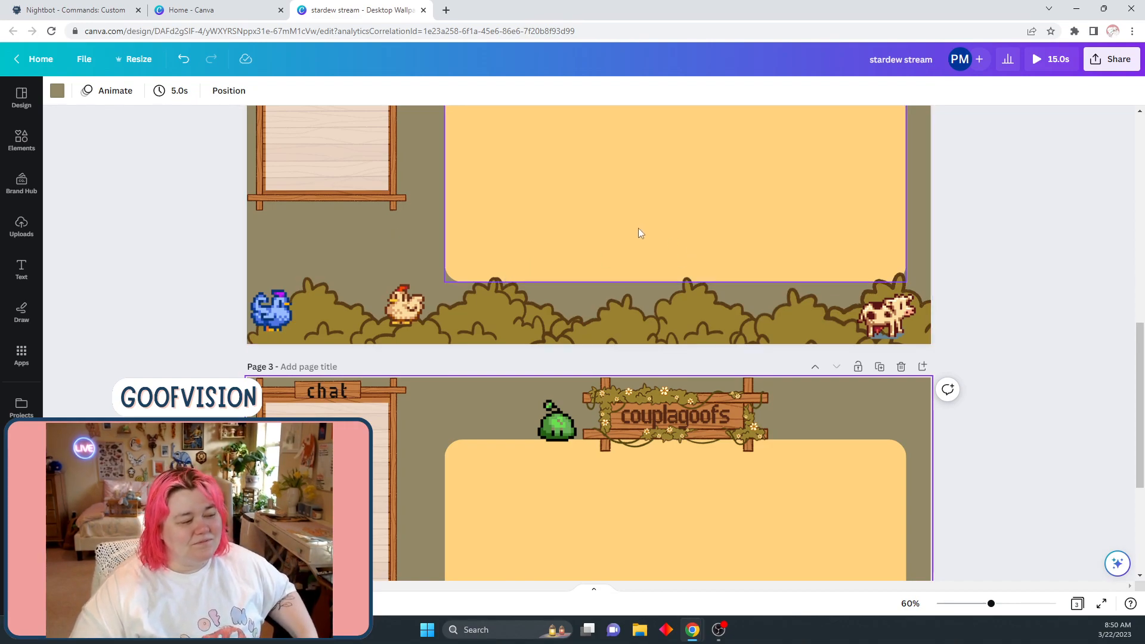
scroll(1035, 343, "up", 5)
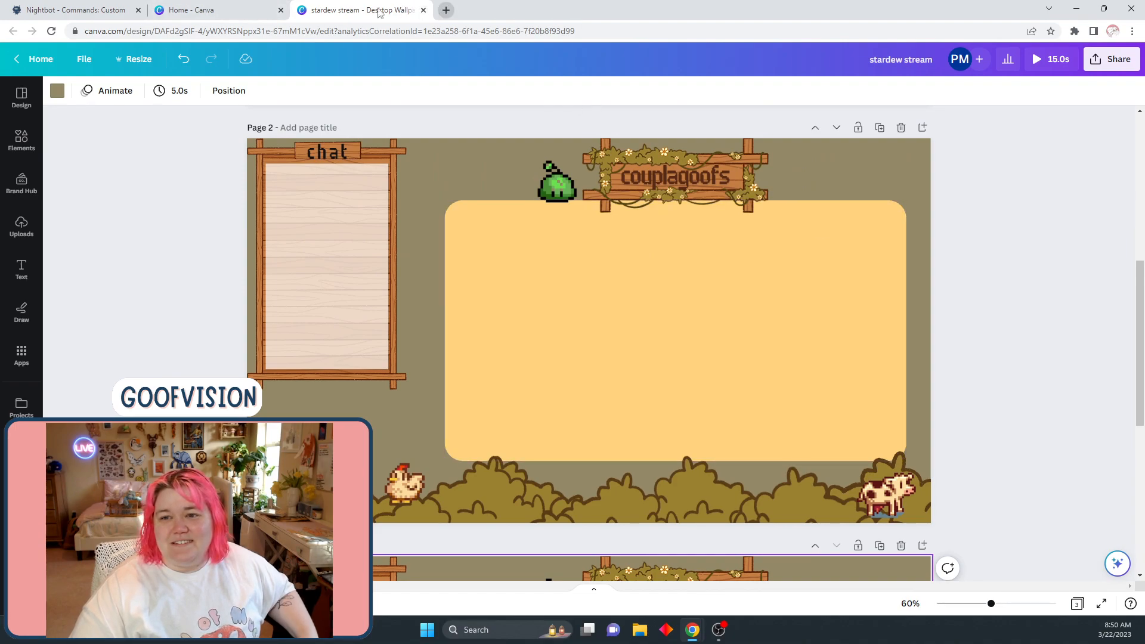
left_click(280, 10)
left_click(304, 10)
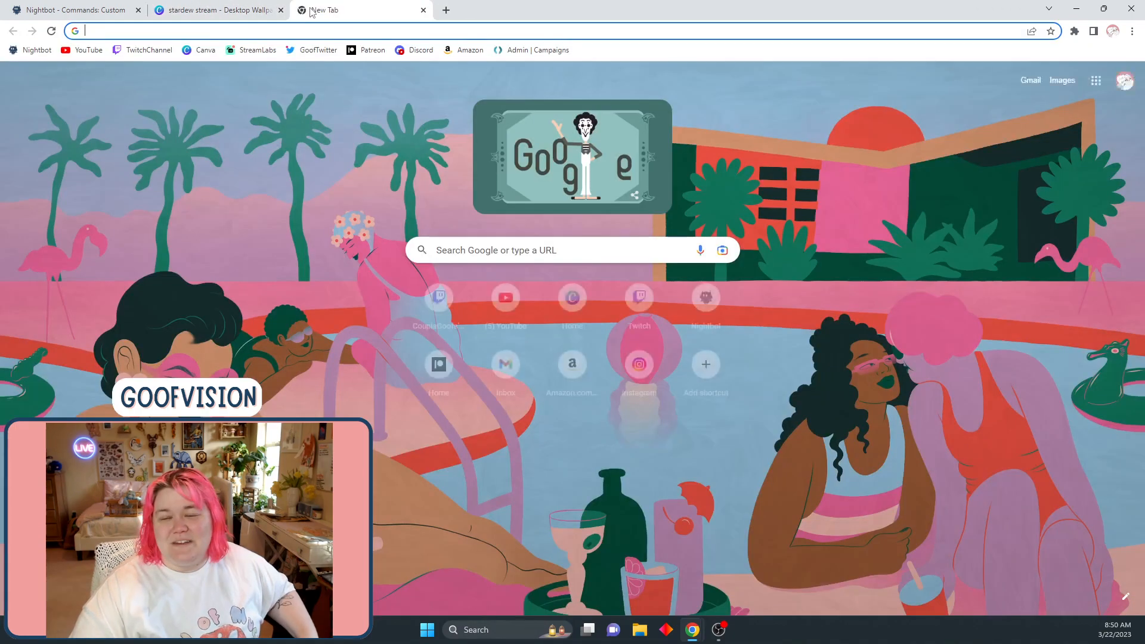
Search Google for "brown cow stardew valley" and show the image results
left_click(466, 253)
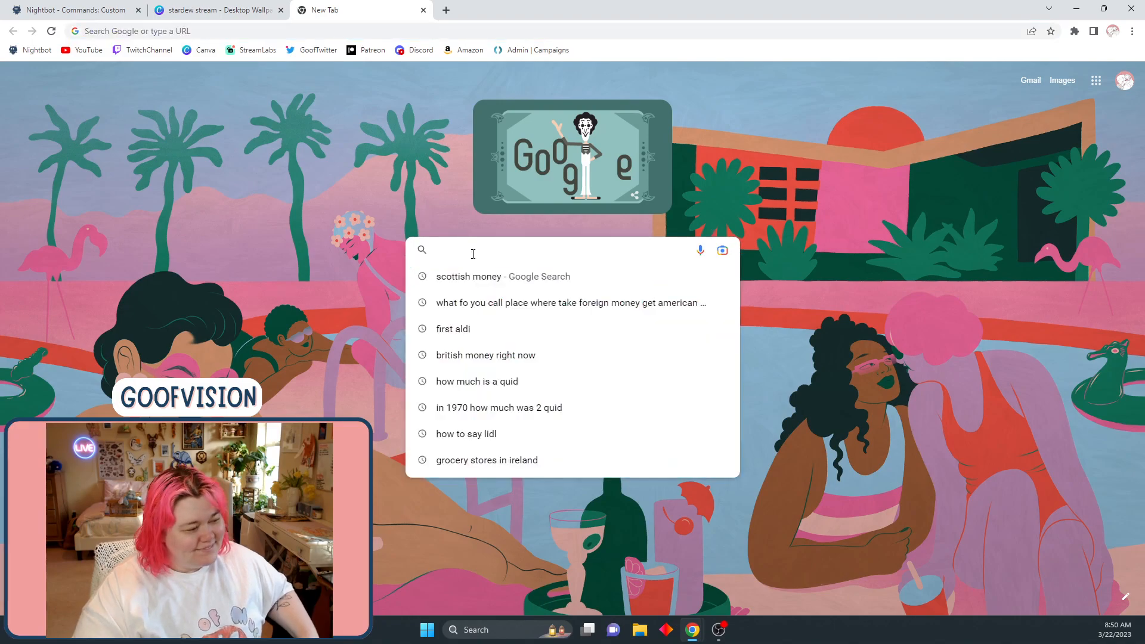
type("bro")
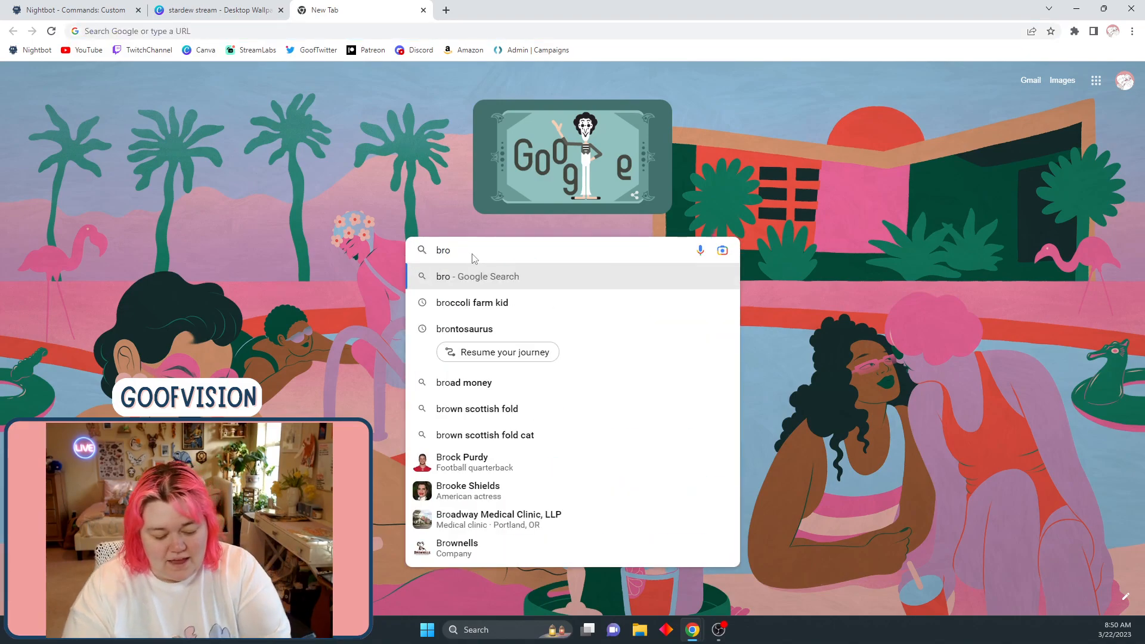
type("wnco")
key("BackSpace")
key("BackSpace")
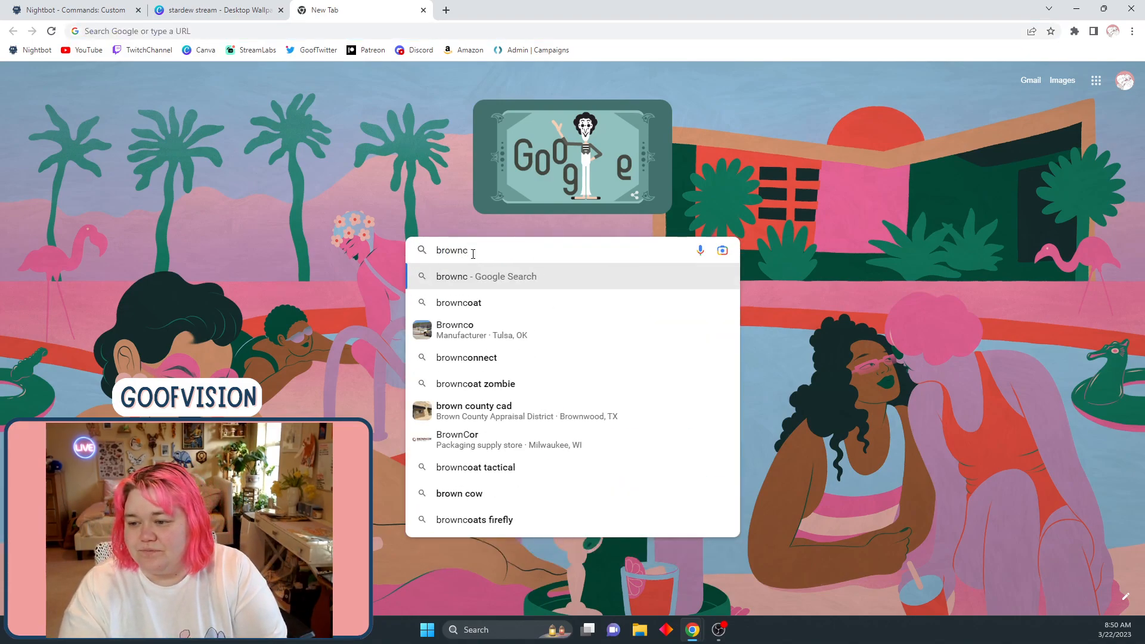
type("cow stard")
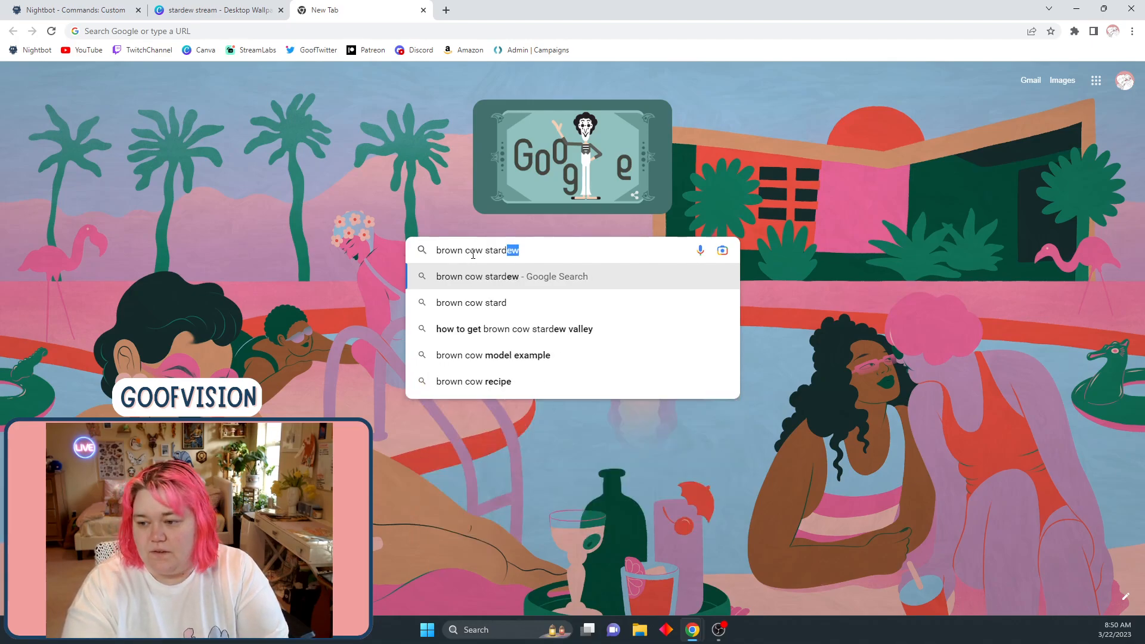
type("ew valley")
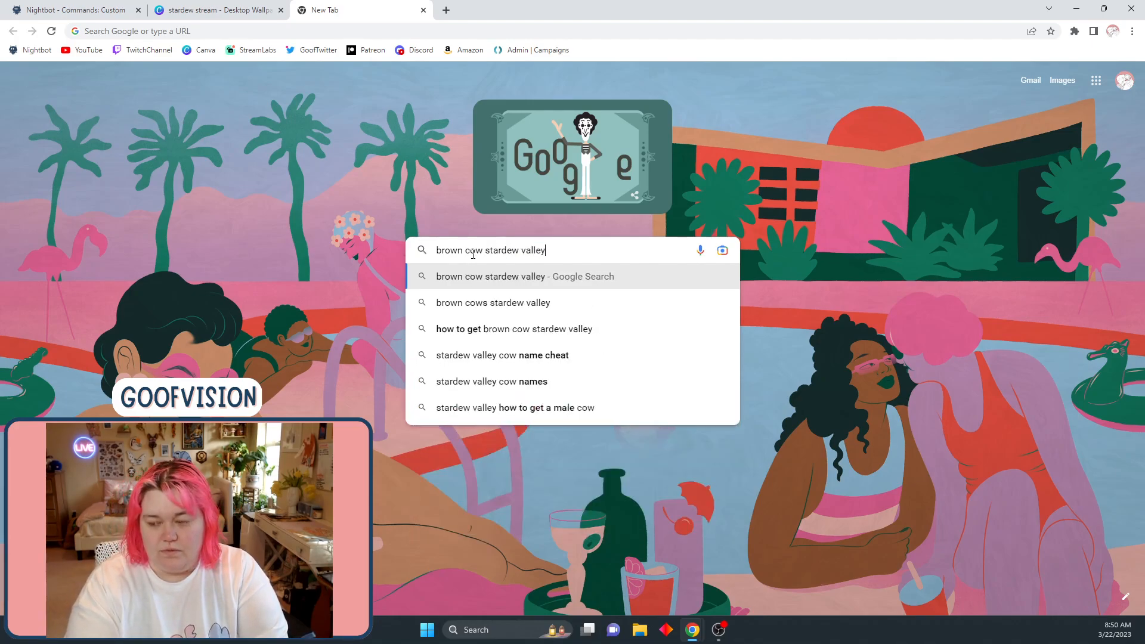
key("Return")
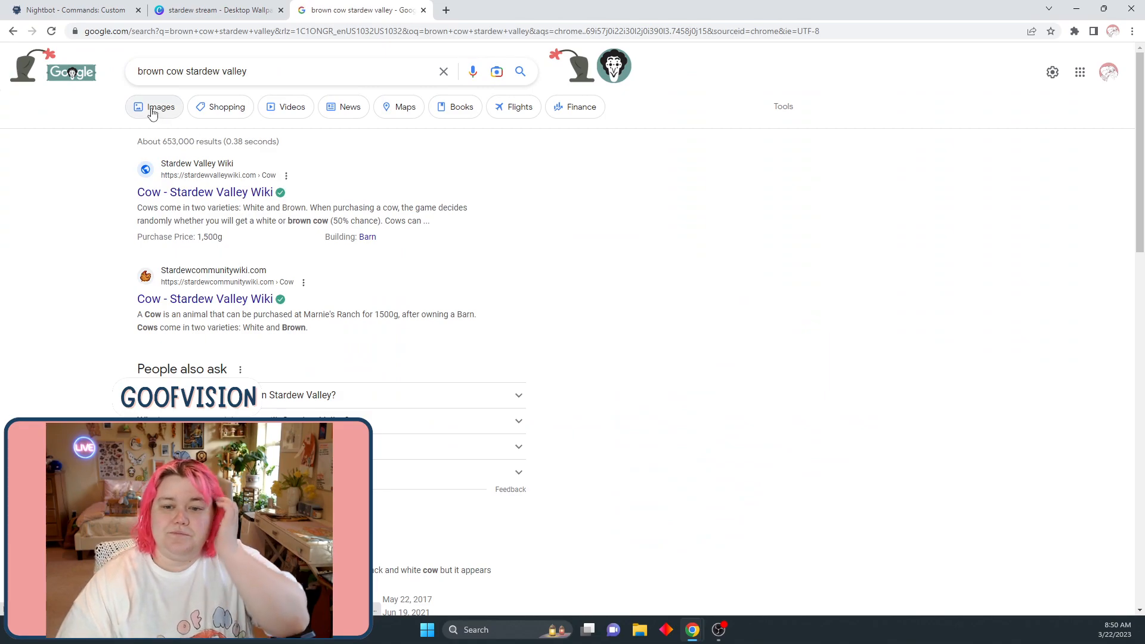
left_click(155, 112)
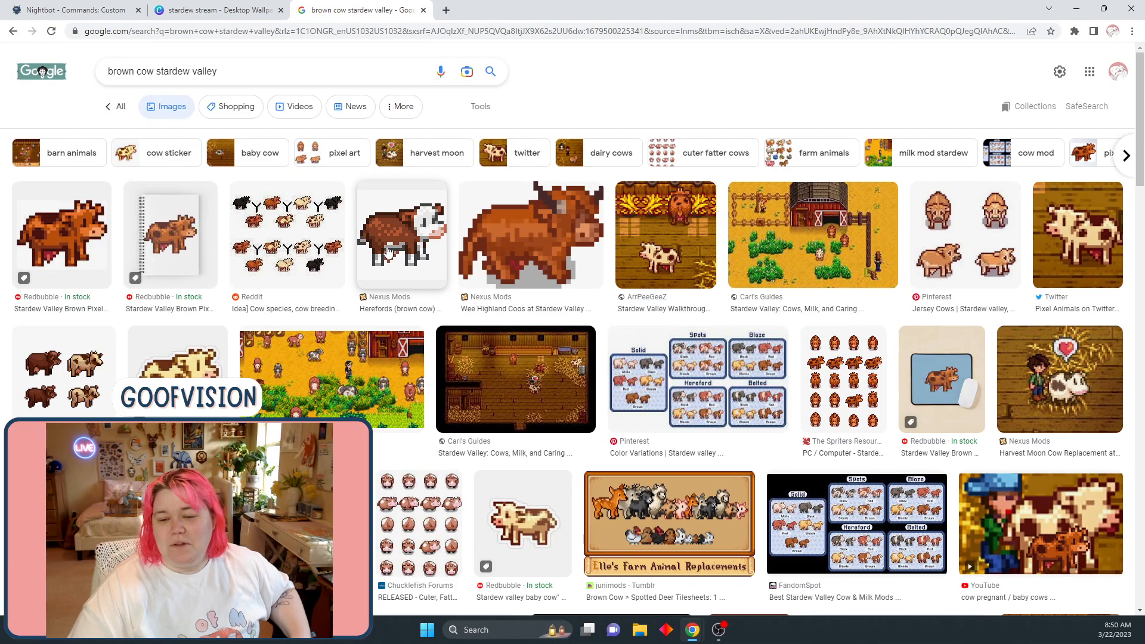
Look through the cow images and copy the Herefords (brown cow) picture from Nexus Mods
scroll(387, 250, "down", 2)
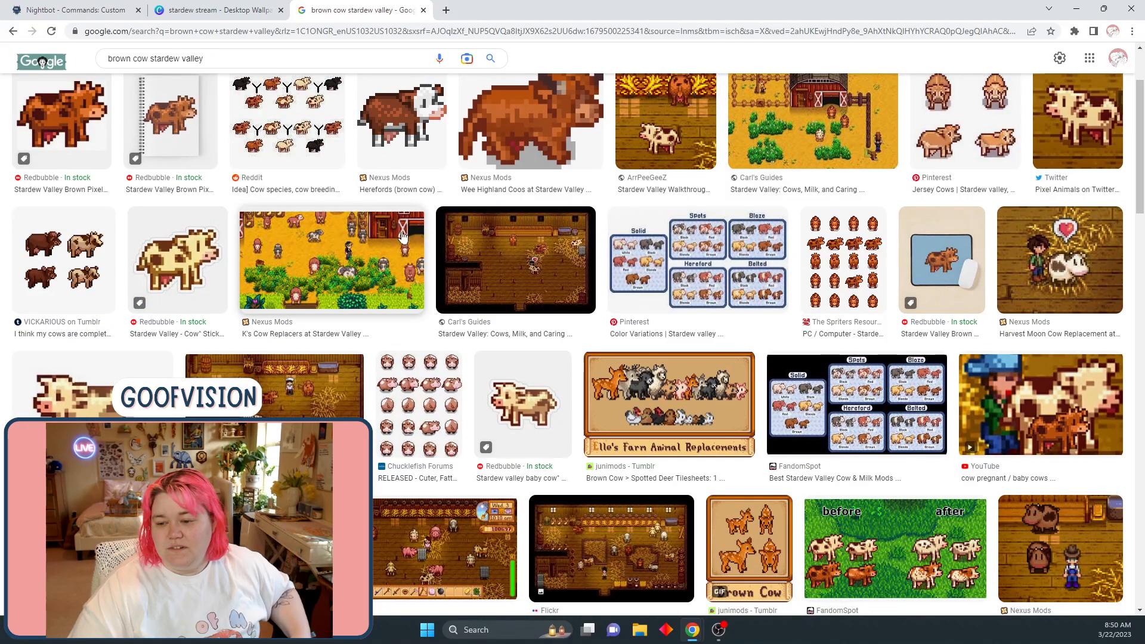
scroll(409, 233, "down", 4)
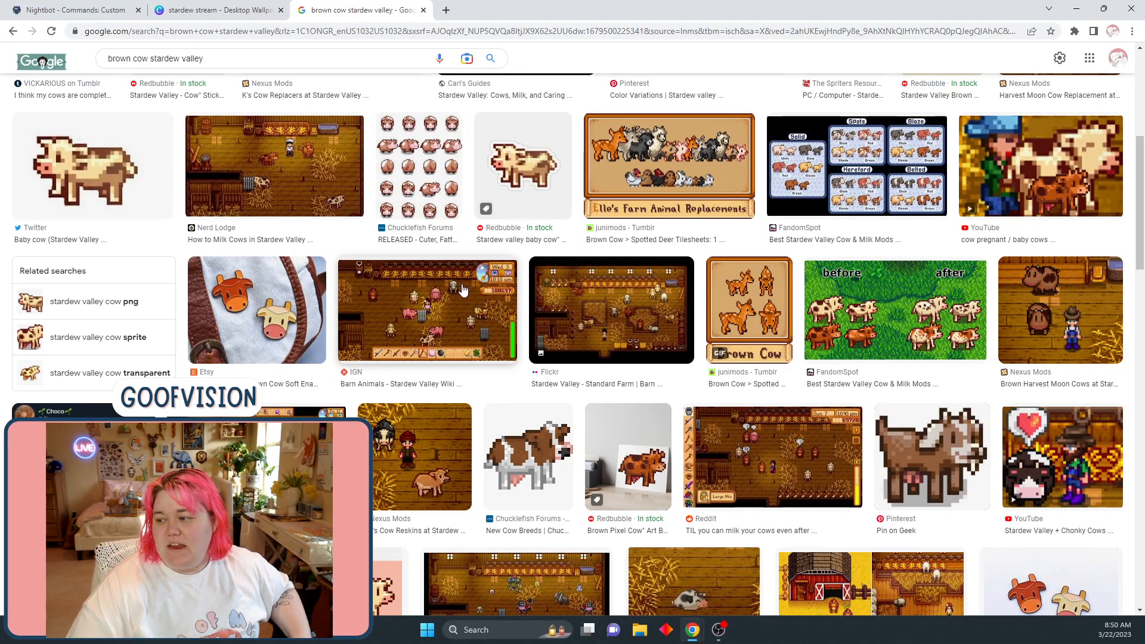
scroll(462, 286, "up", 5)
scroll(462, 277, "up", 1)
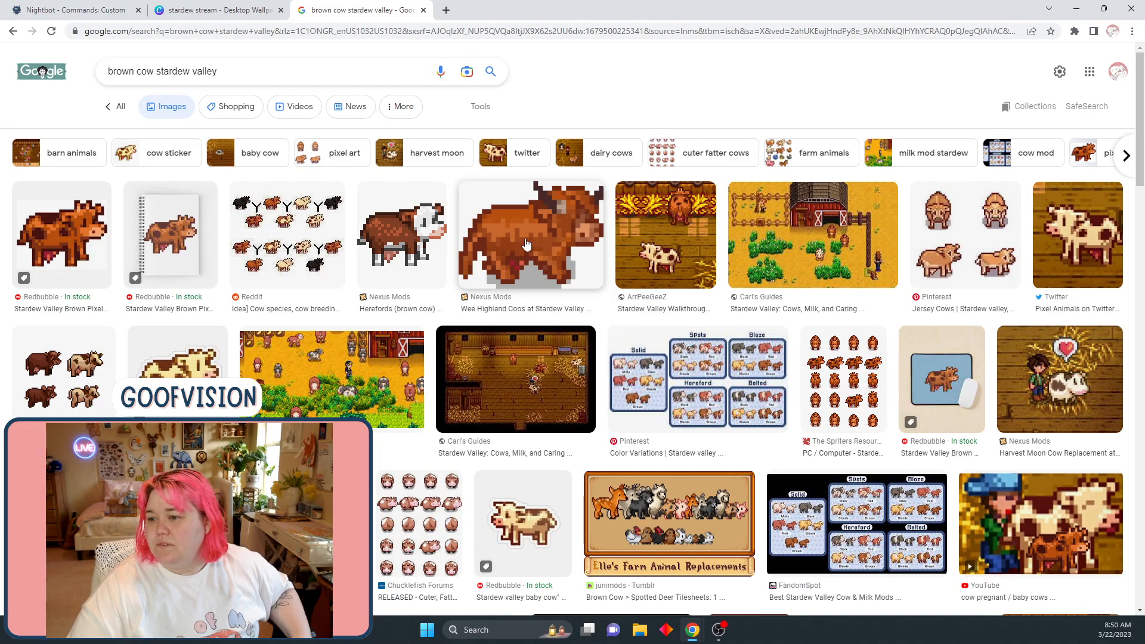
left_click(412, 238)
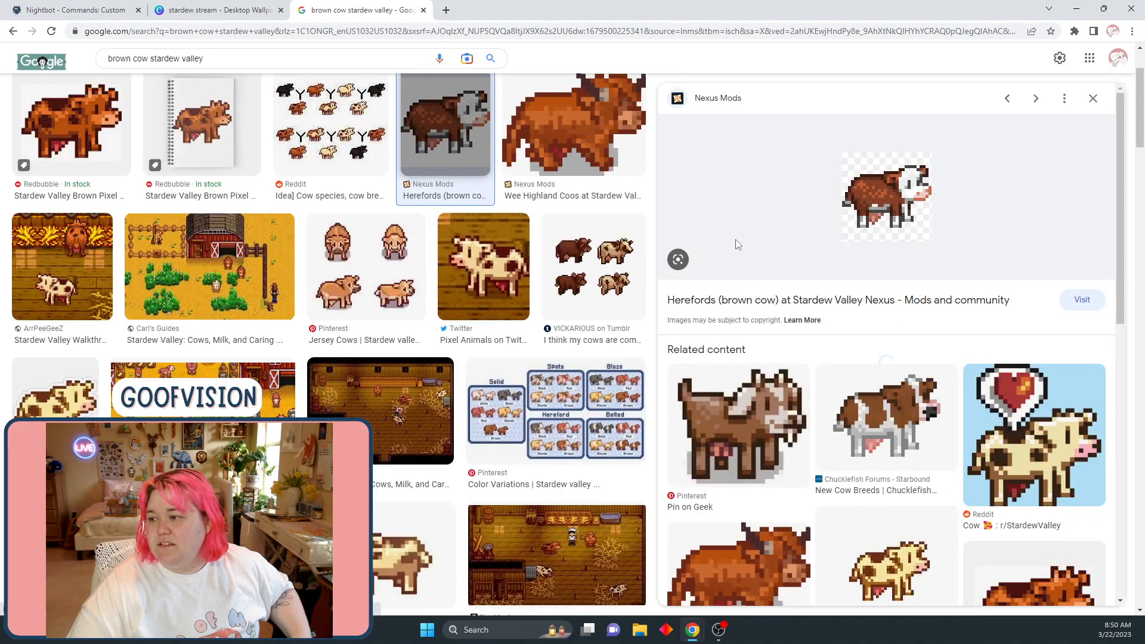
right_click(861, 218)
left_click(902, 360)
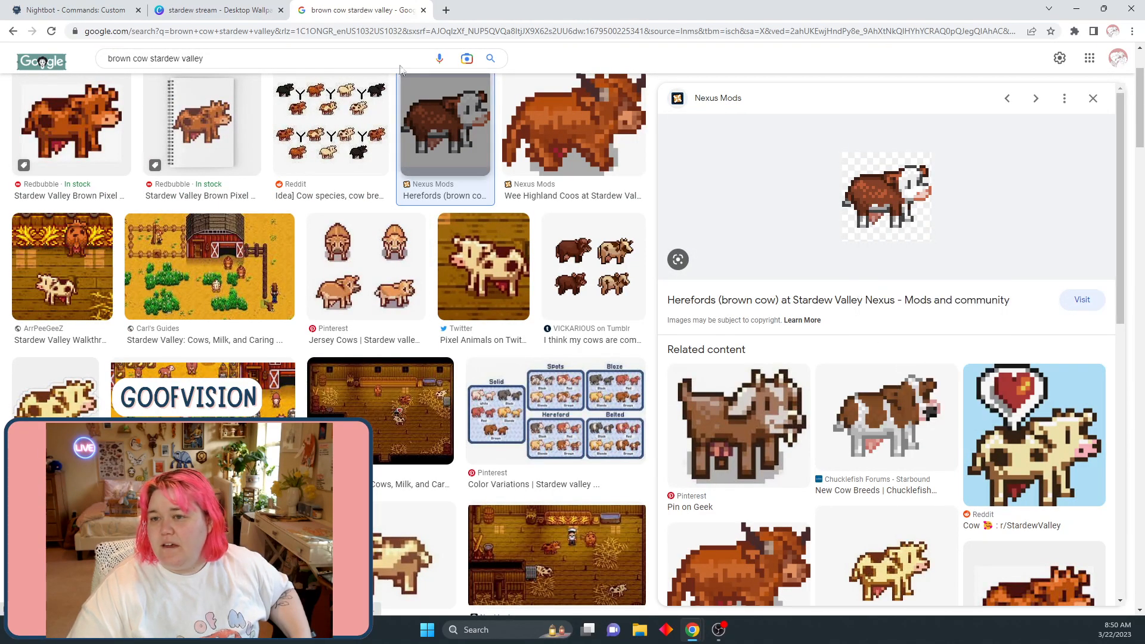
Paste the copied brown cow onto page 2 of the stardew stream design and flip it horizontally
left_click(227, 10)
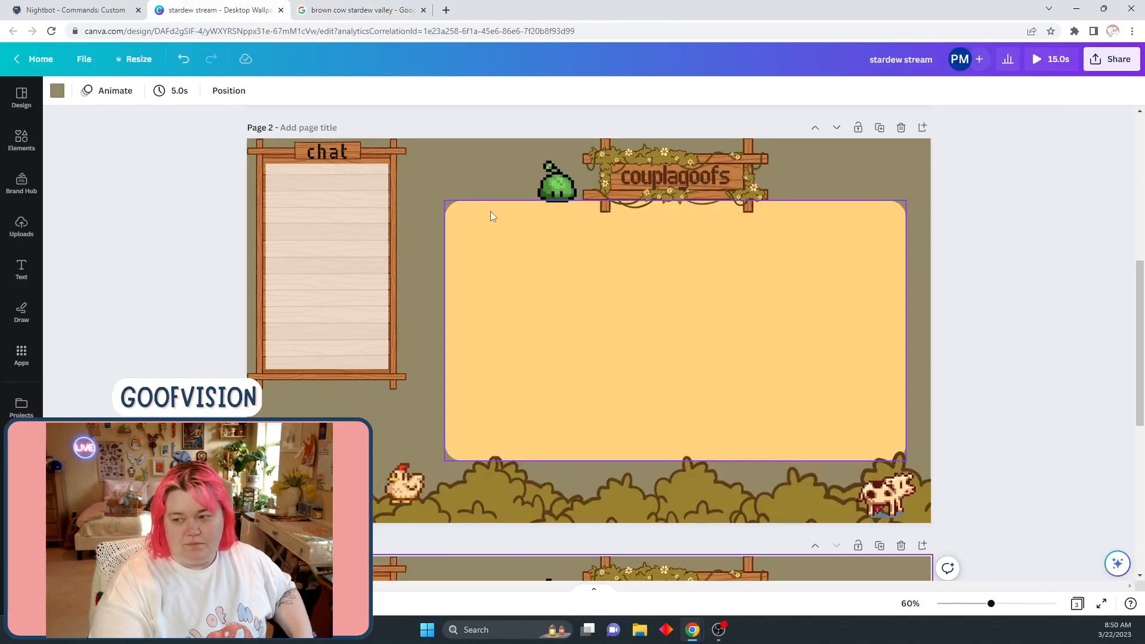
key("ctrl+v")
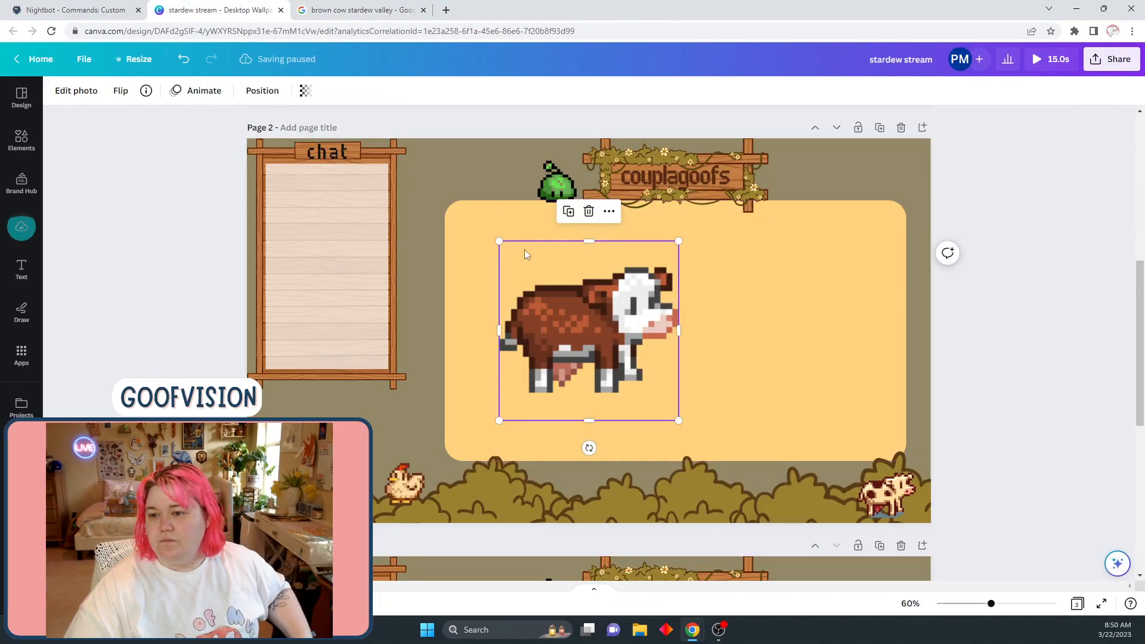
left_click(121, 91)
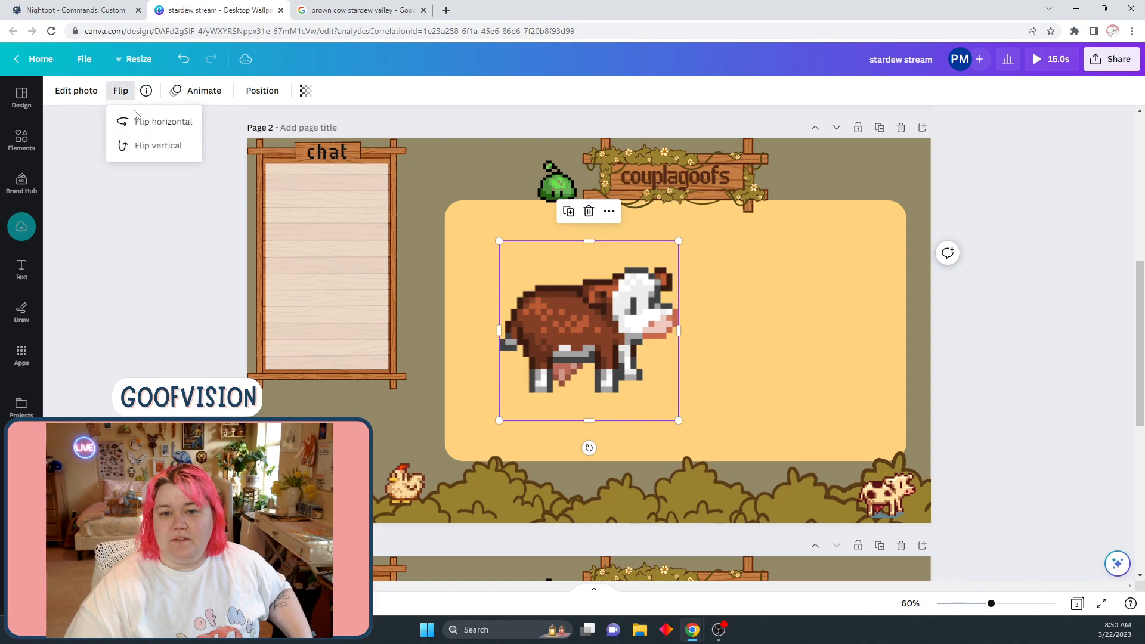
left_click(143, 121)
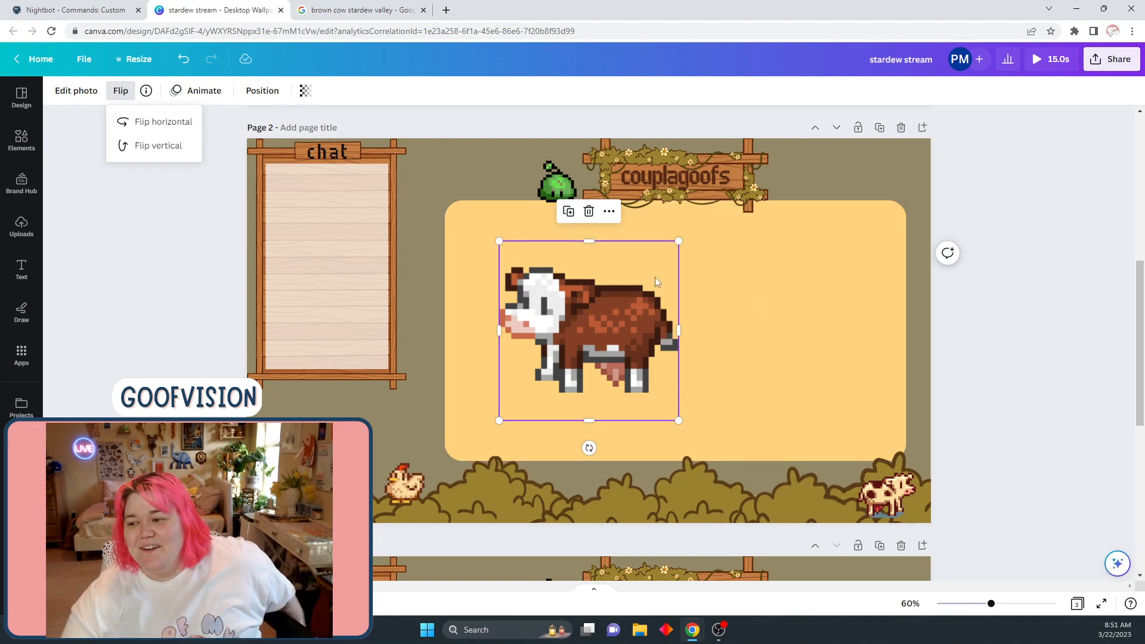
Shrink the brown cow to about the spotted cow's size and place it in the bushes just left of that cow
left_click_drag(679, 241, 564, 356)
left_click_drag(535, 400, 784, 486)
left_click(428, 399)
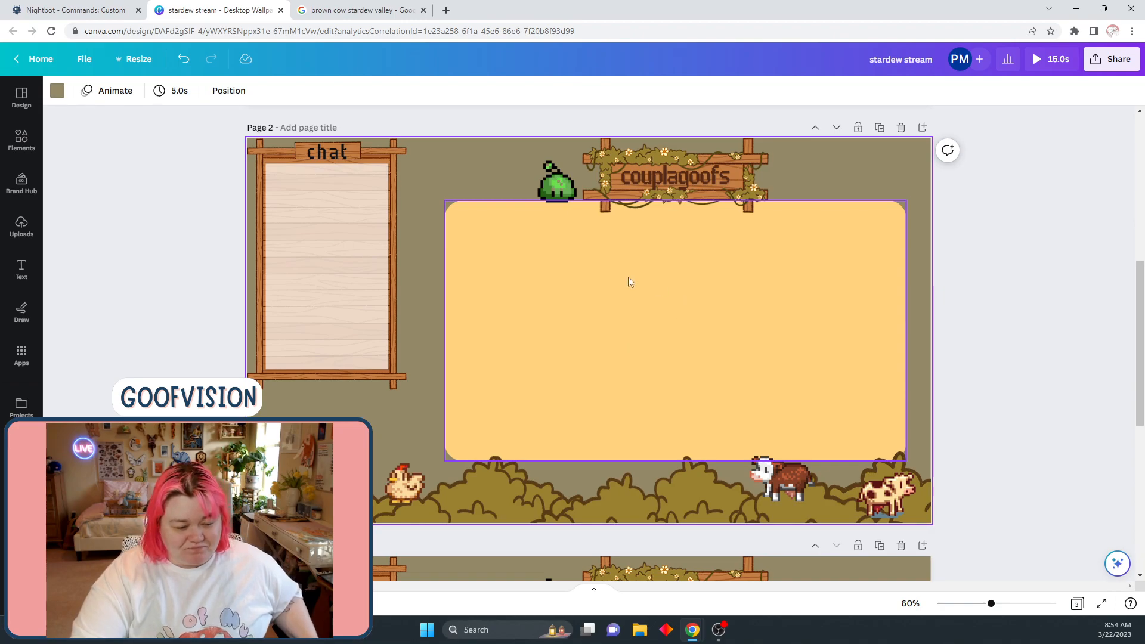
Search Google Images for "pink slime stardew valley" and look through the results for a usable slime picture
scroll(596, 281, "up", 5)
scroll(567, 316, "down", 6)
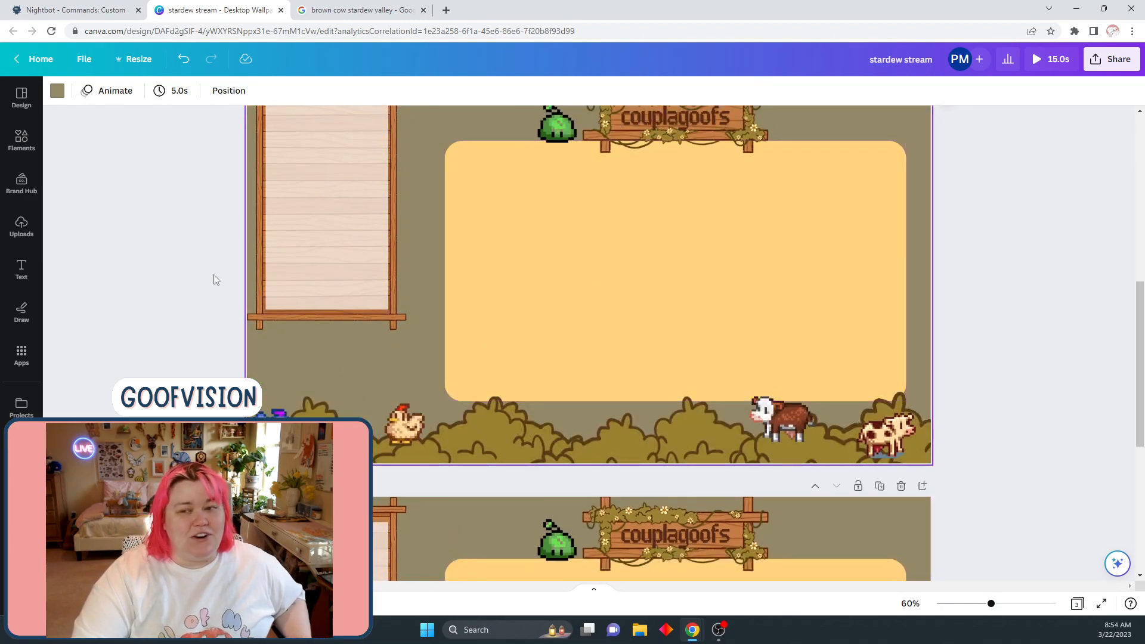
left_click(329, 10)
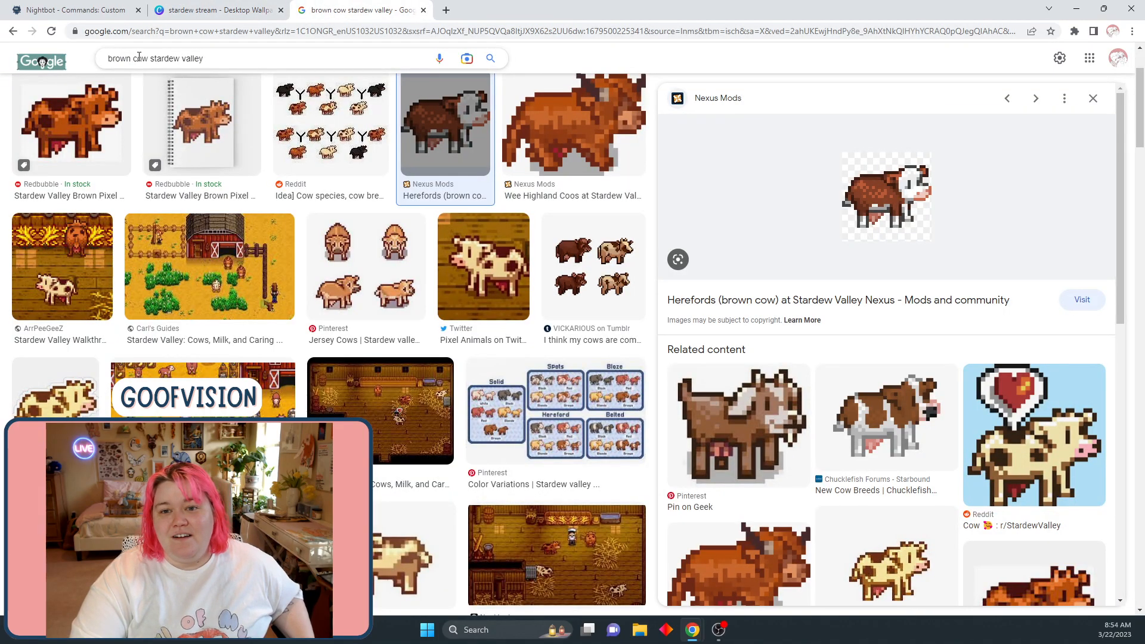
left_click_drag(148, 59, 48, 55)
key("BackSpace")
type("pink slime")
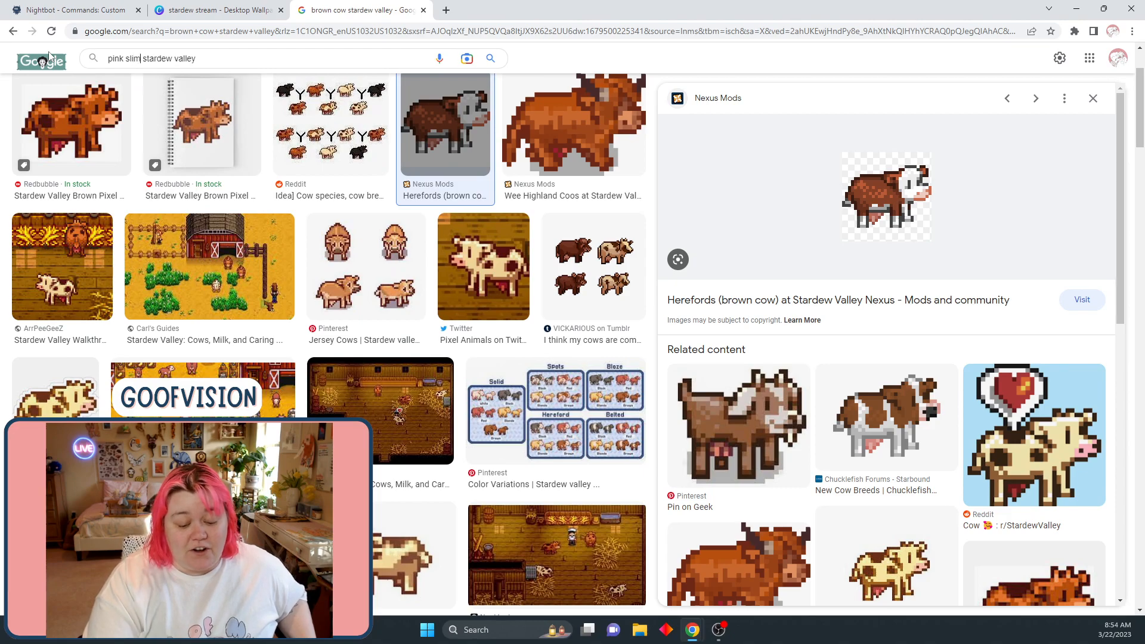
key("Return")
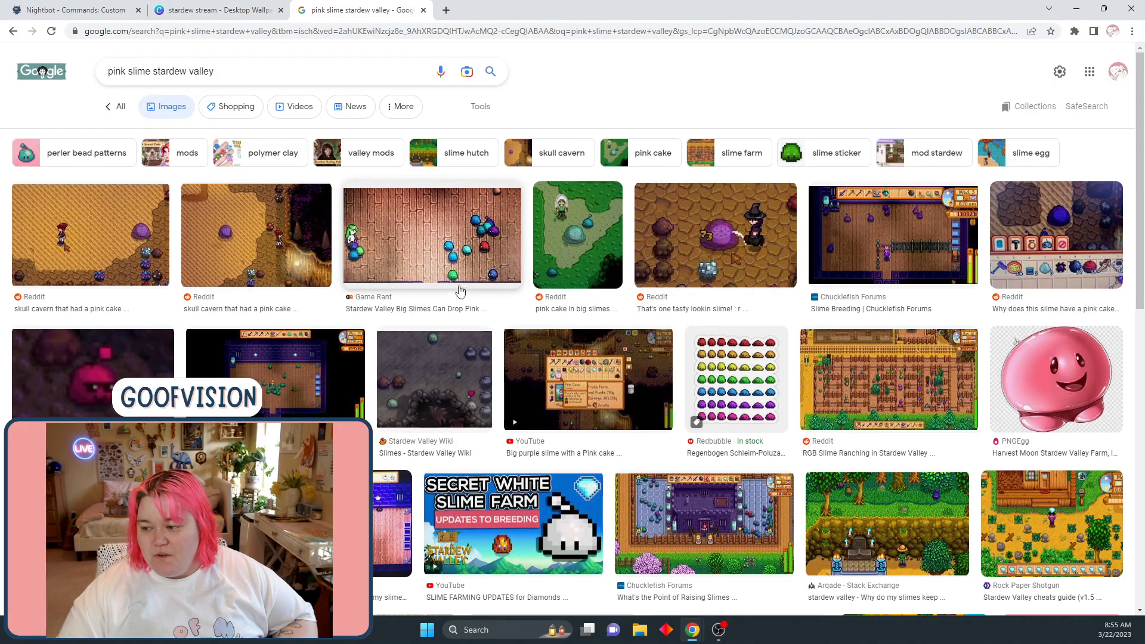
scroll(468, 302, "down", 5)
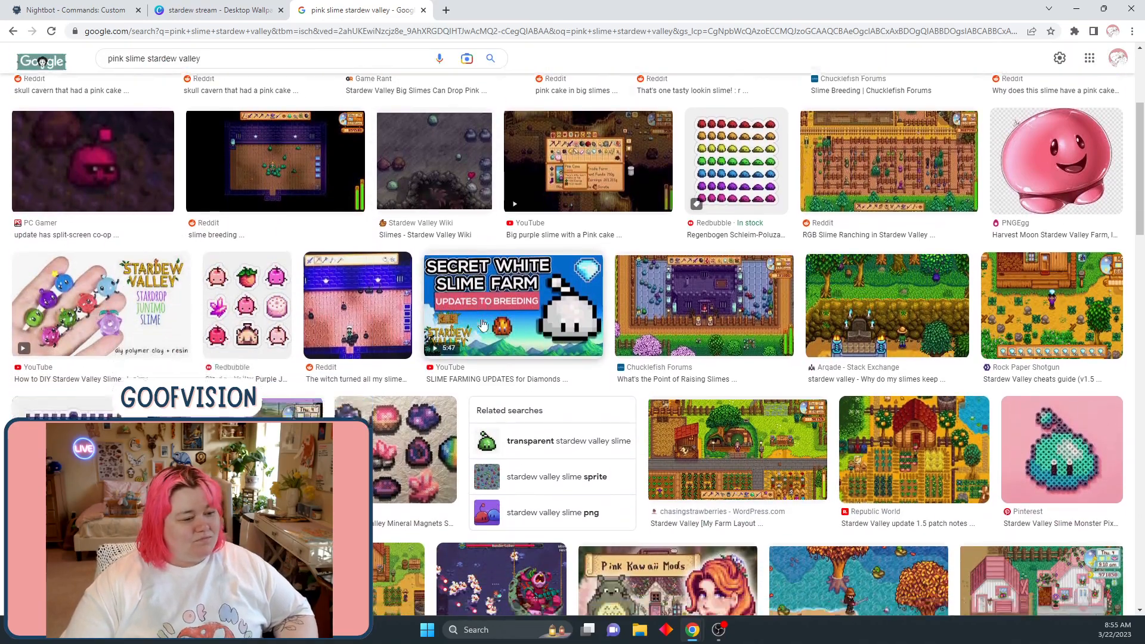
scroll(598, 370, "up", 5)
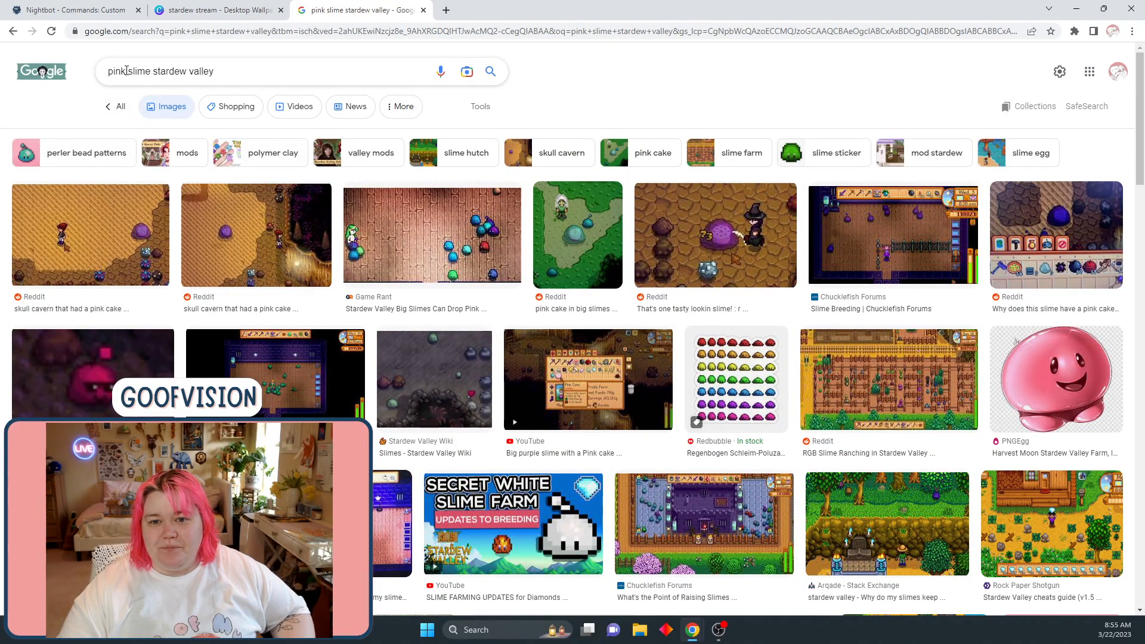
Change the image search to "purple slime stardew valley"
double_click(113, 72)
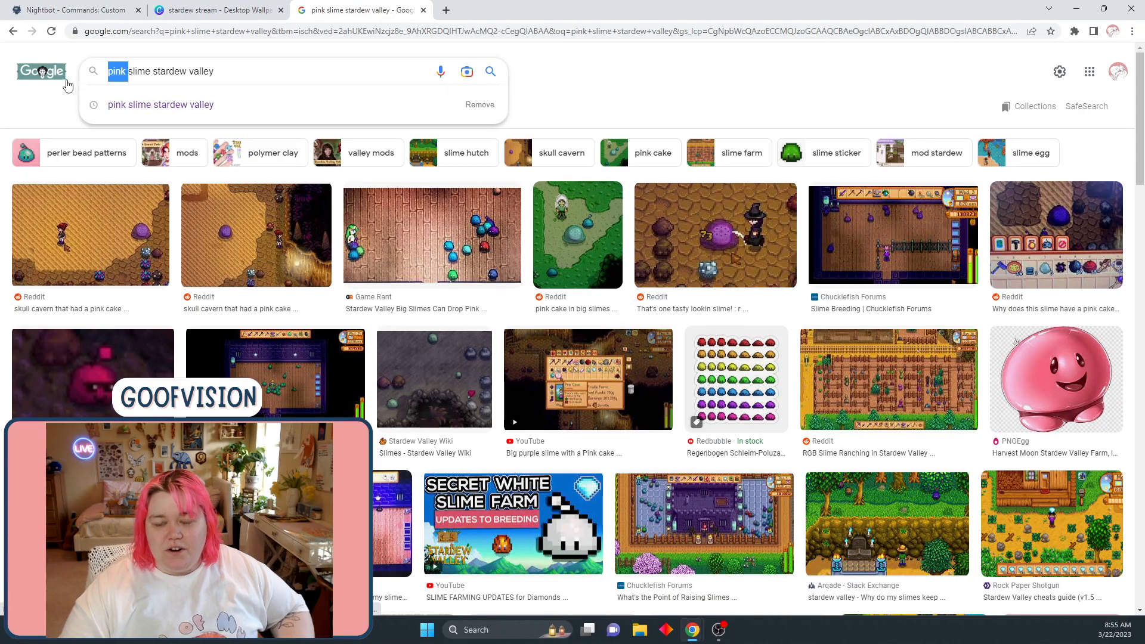
key("Delete")
key("Delete")
type("purp")
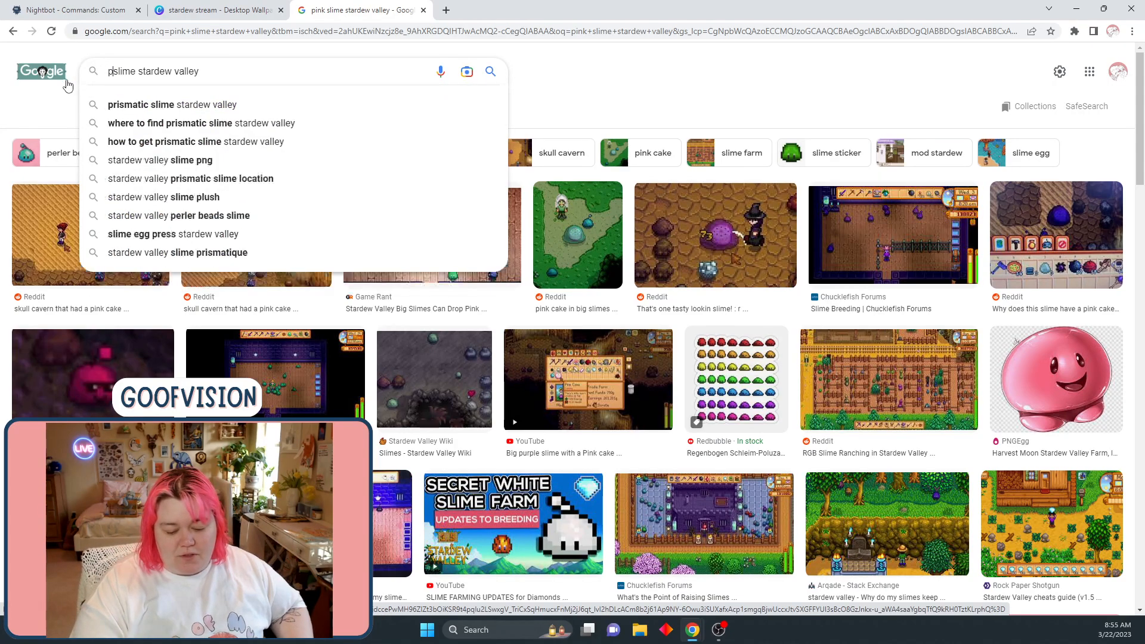
type("le")
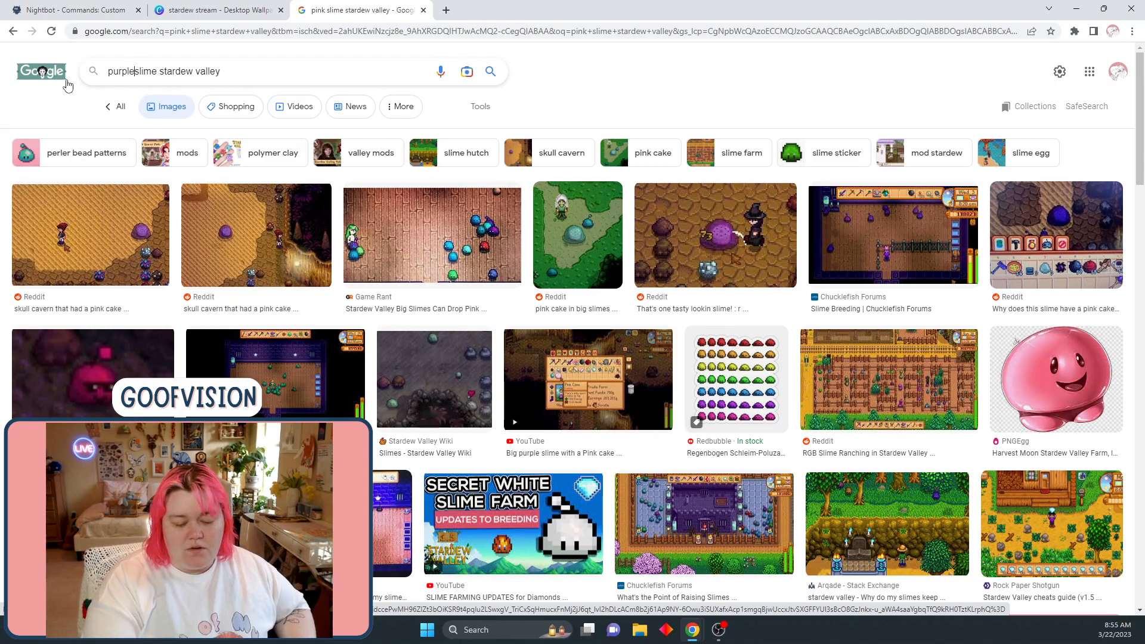
key("Return")
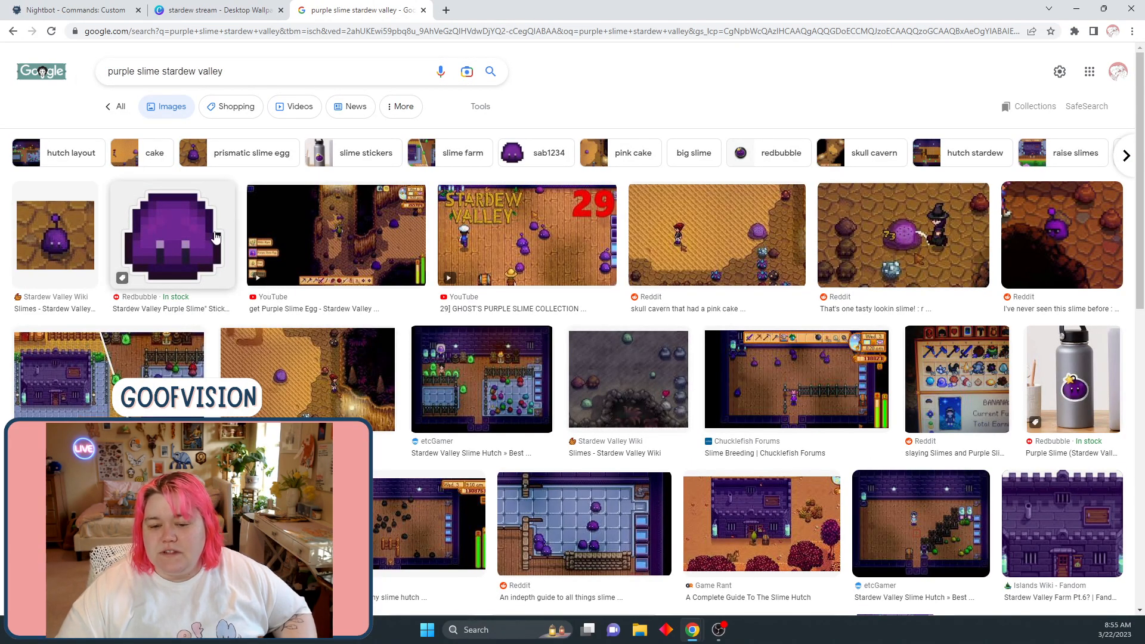
Look through the purple slime images and copy the Stardew Valley Purple Slime Sticker picture from Redbubble
scroll(425, 230, "down", 4)
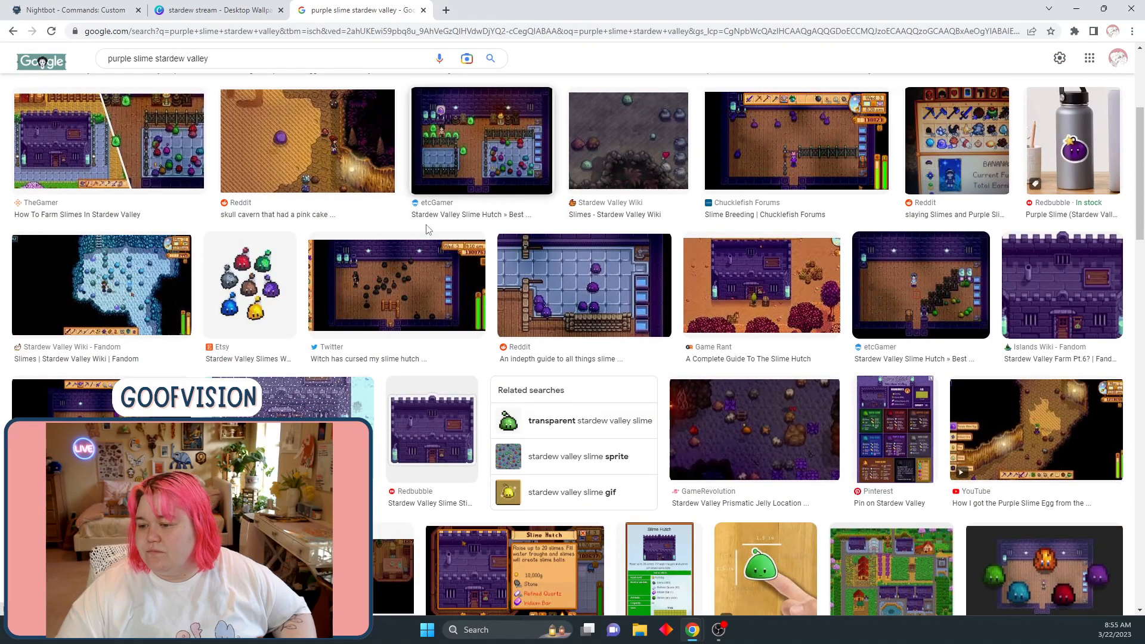
scroll(426, 230, "down", 12)
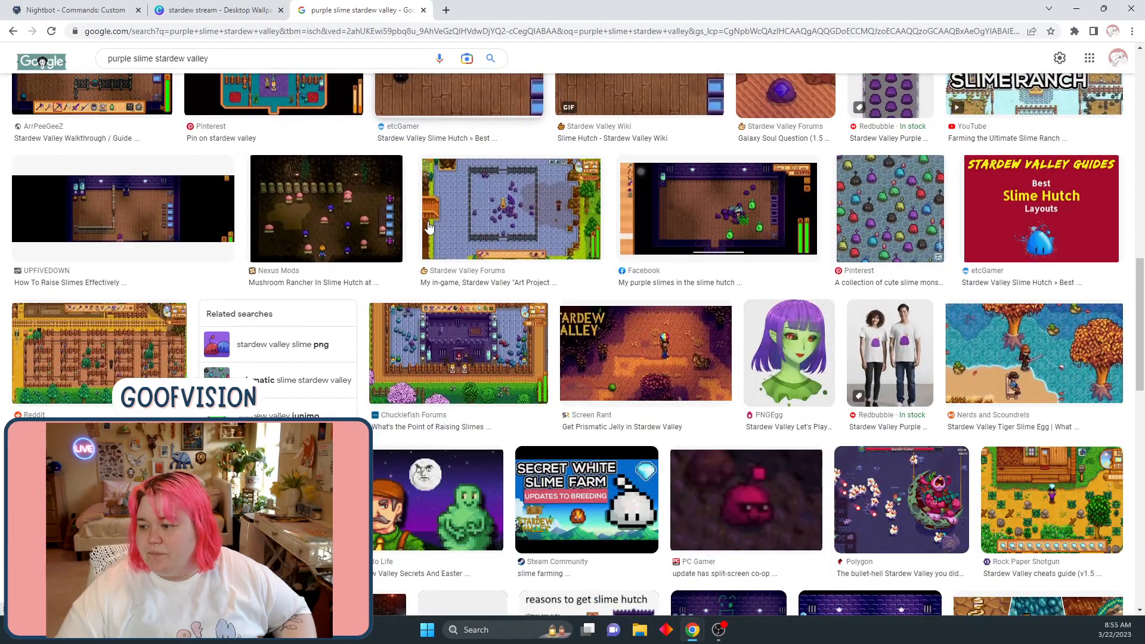
scroll(429, 239, "down", 5)
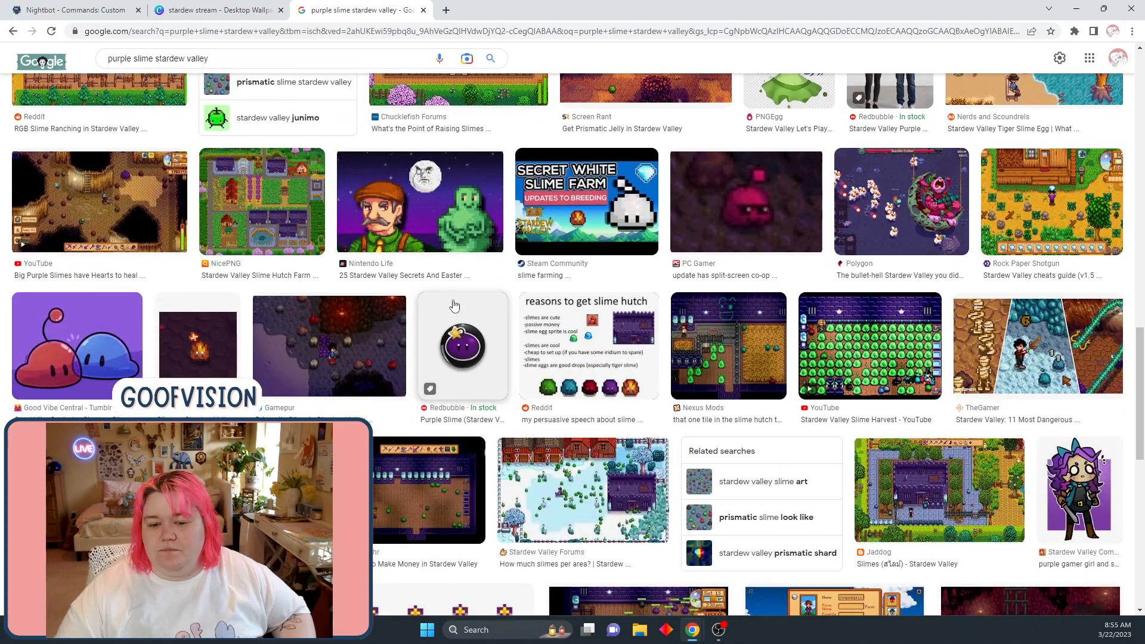
scroll(447, 276, "down", 8)
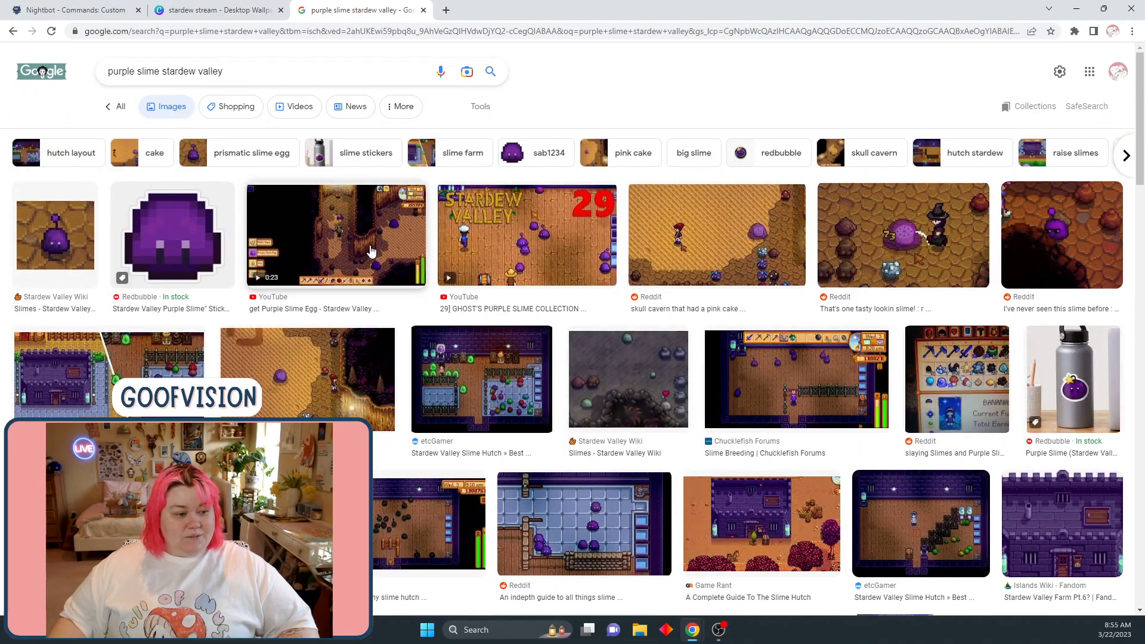
left_click(183, 244)
right_click(796, 292)
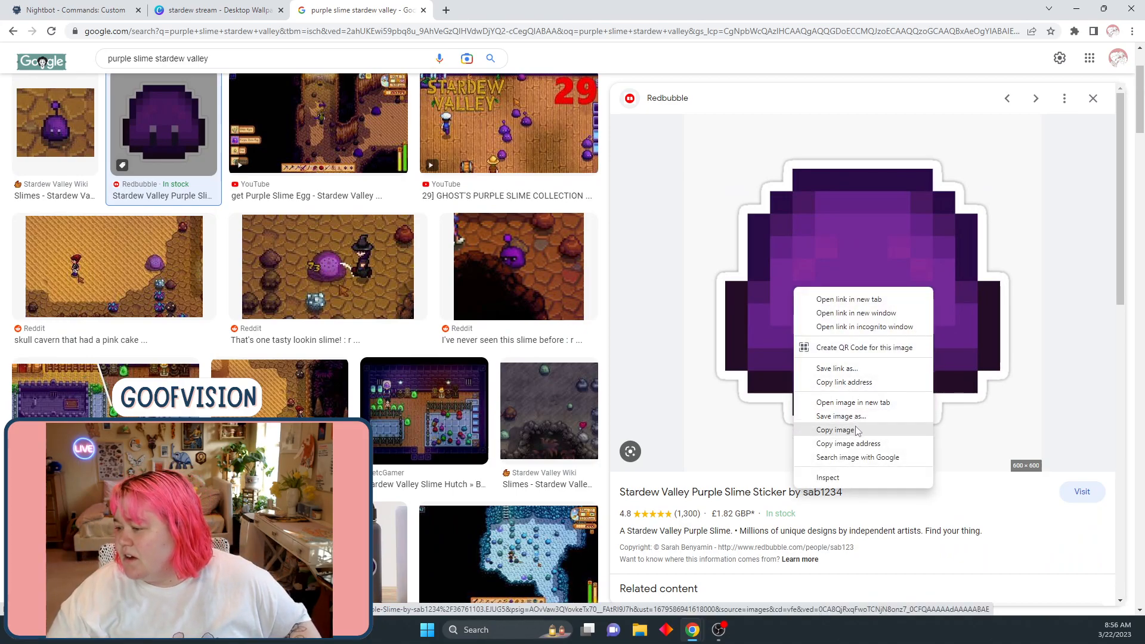
left_click(836, 430)
Paste the copied purple slime onto page 2 of the stardew stream design in Canva
left_click(218, 10)
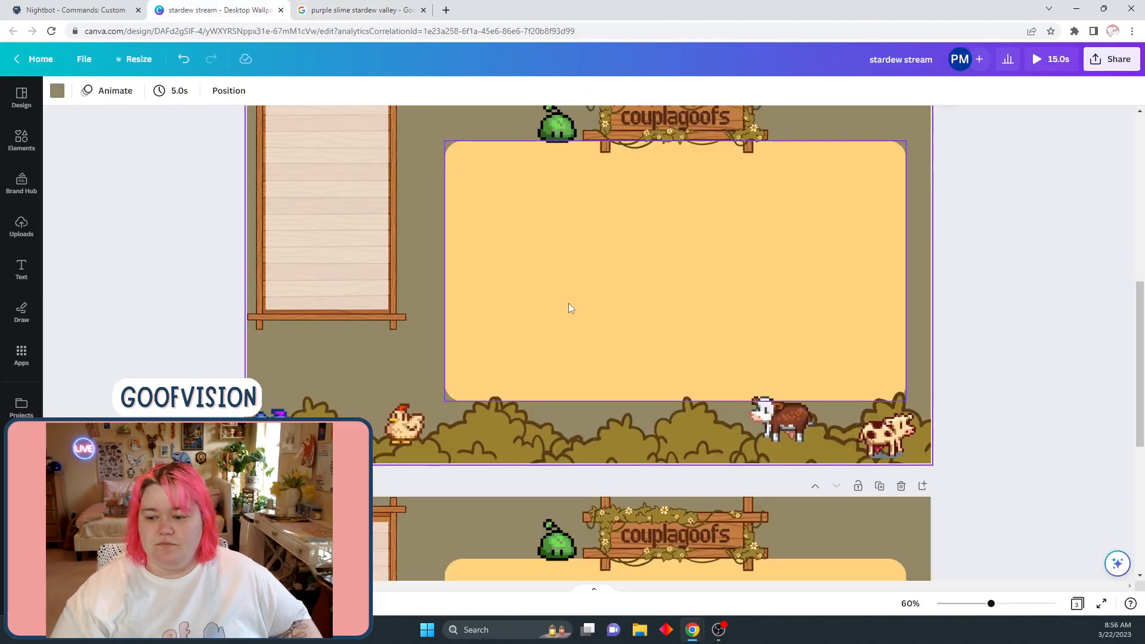
scroll(451, 277, "up", 2)
key("ctrl+v")
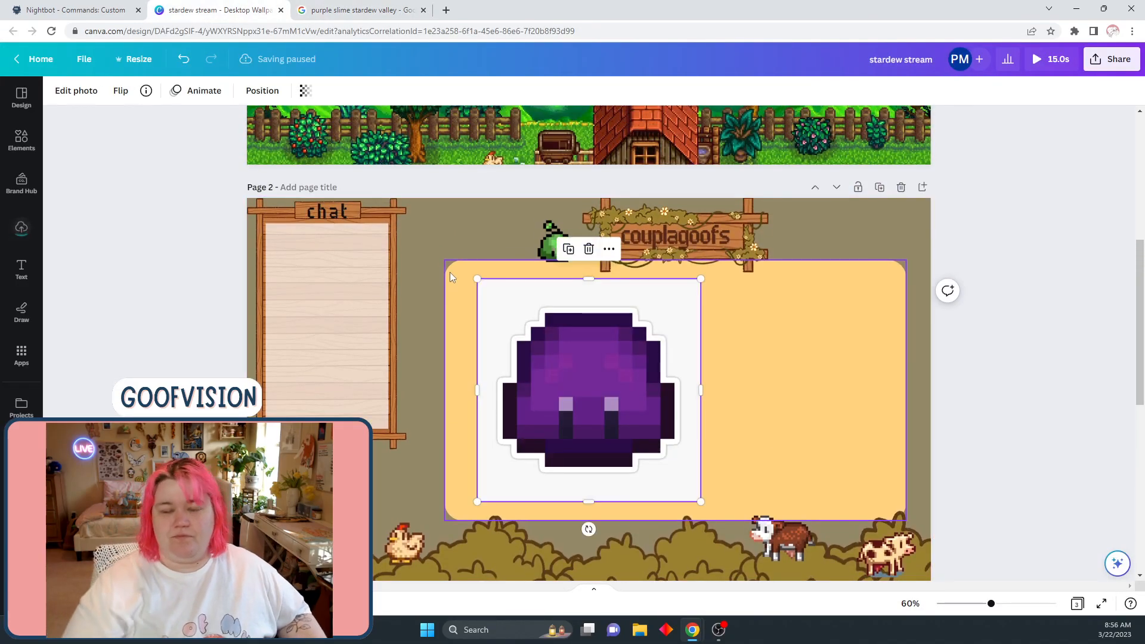
Remove the purple slime's background and place it, much smaller, beside the right end of the couplagoofs sign
left_click(85, 96)
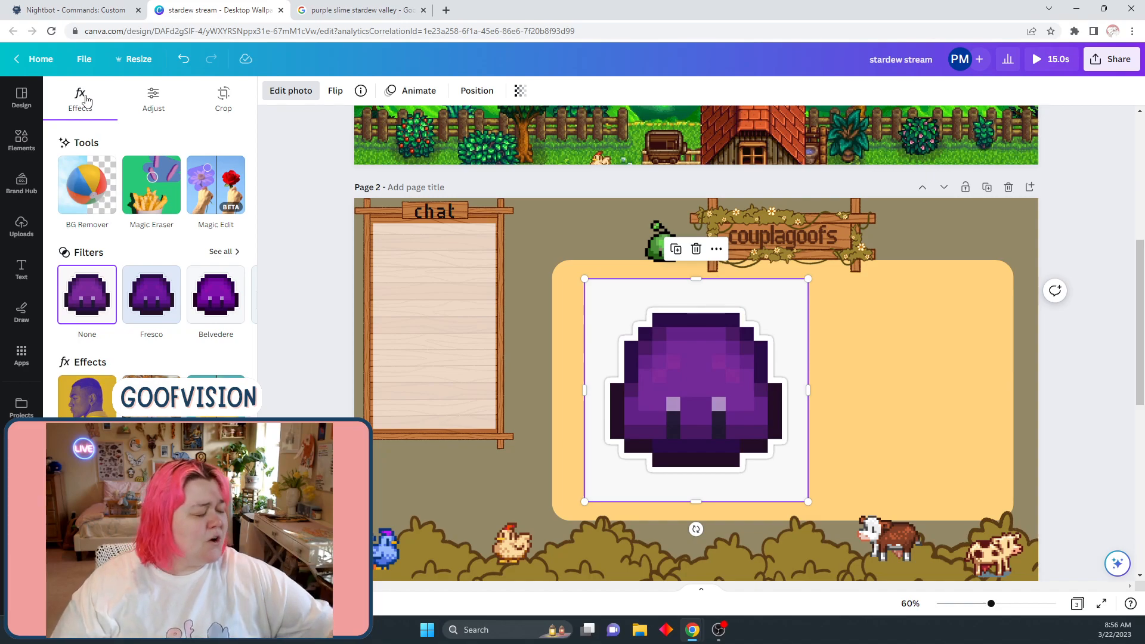
left_click(95, 190)
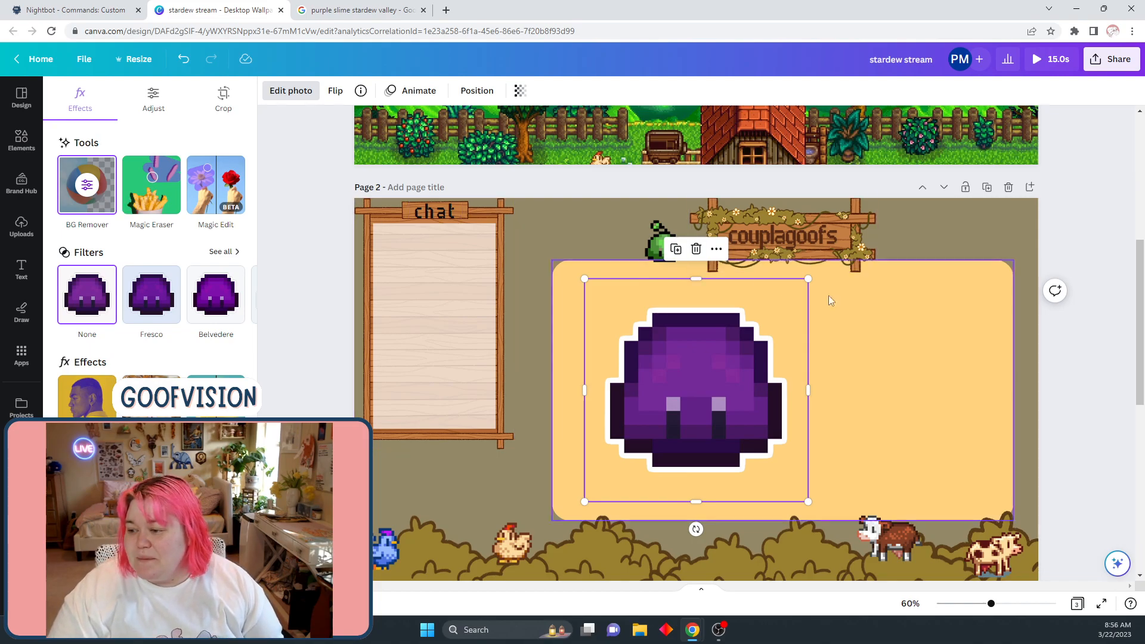
left_click_drag(809, 280, 887, 236)
left_click(567, 243)
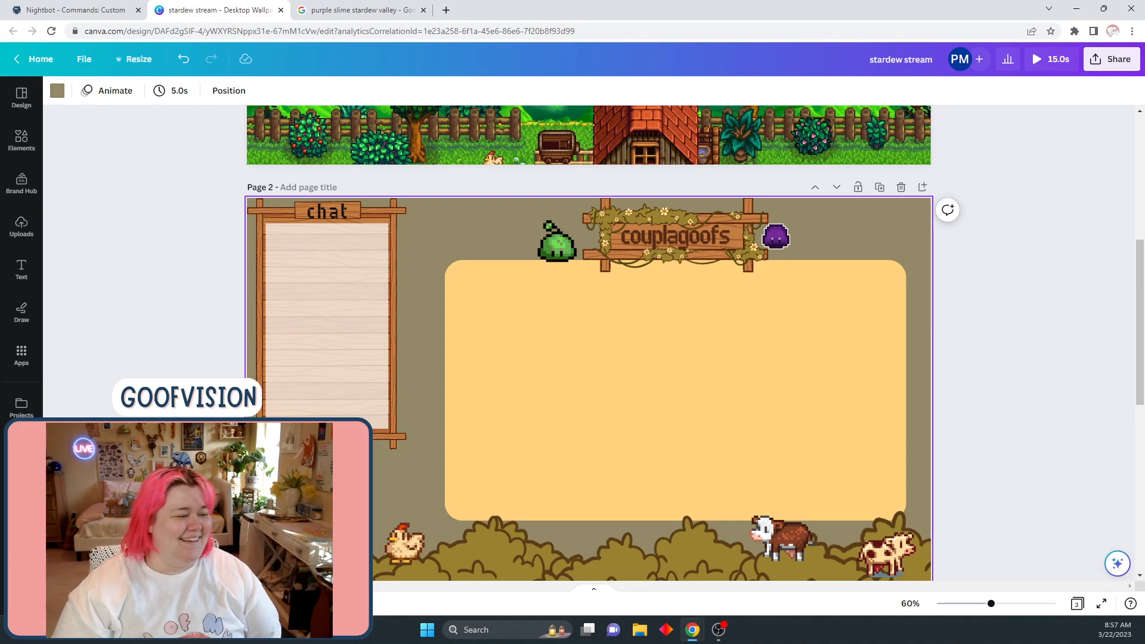
Return to the Google image search and search for "junimo stardew valley"
left_click(358, 10)
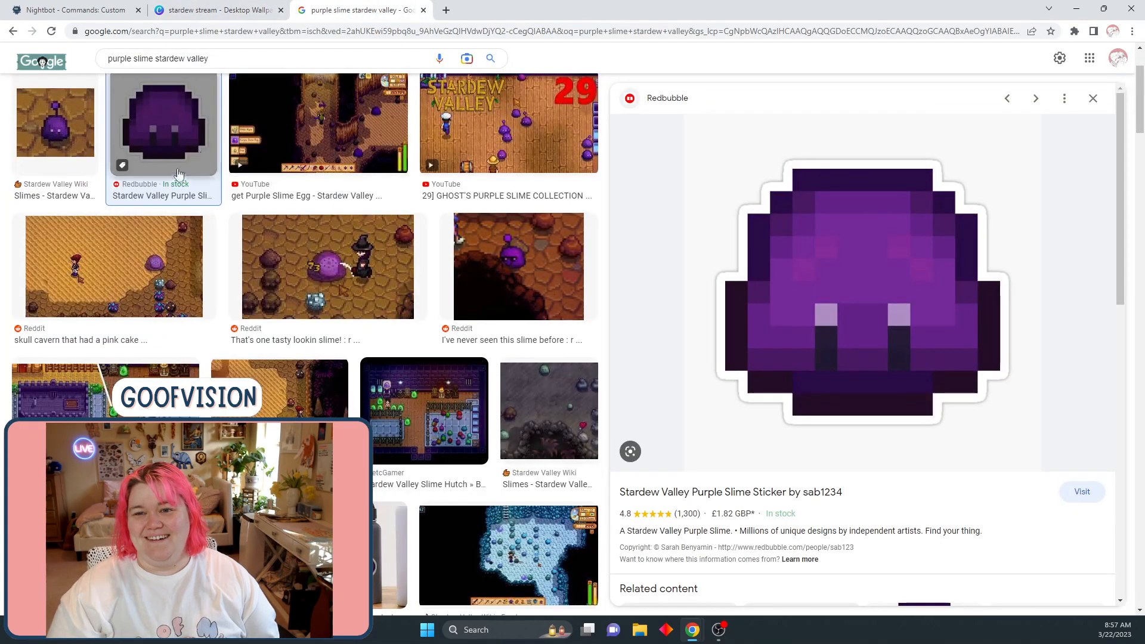
scroll(185, 167, "up", 2)
left_click_drag(149, 71, 17, 74)
key("BackSpace")
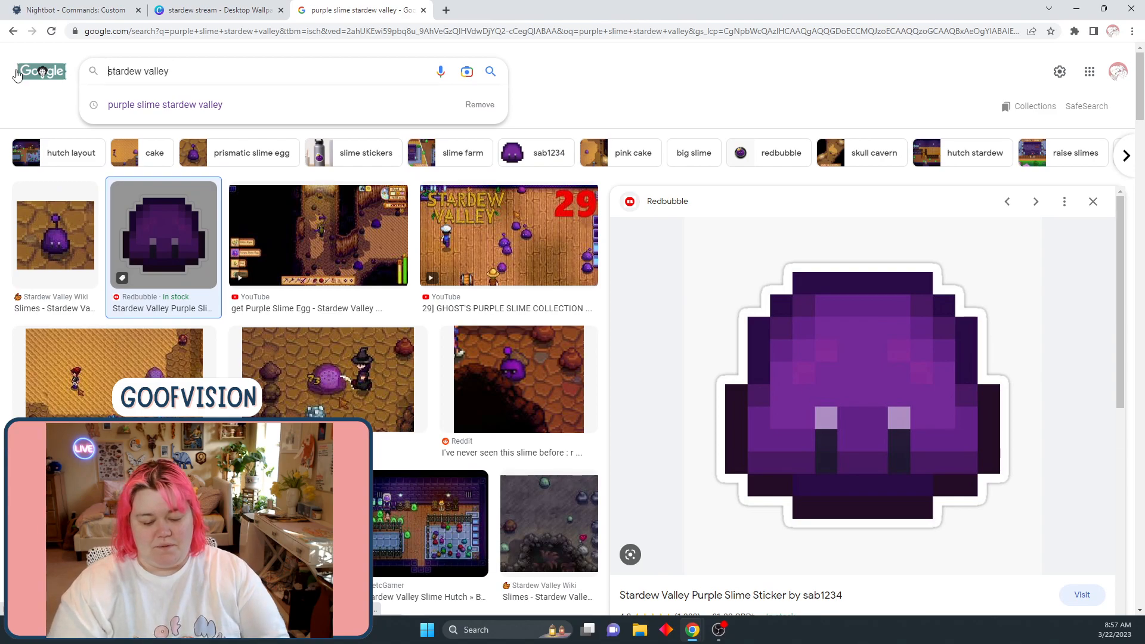
type("junimo")
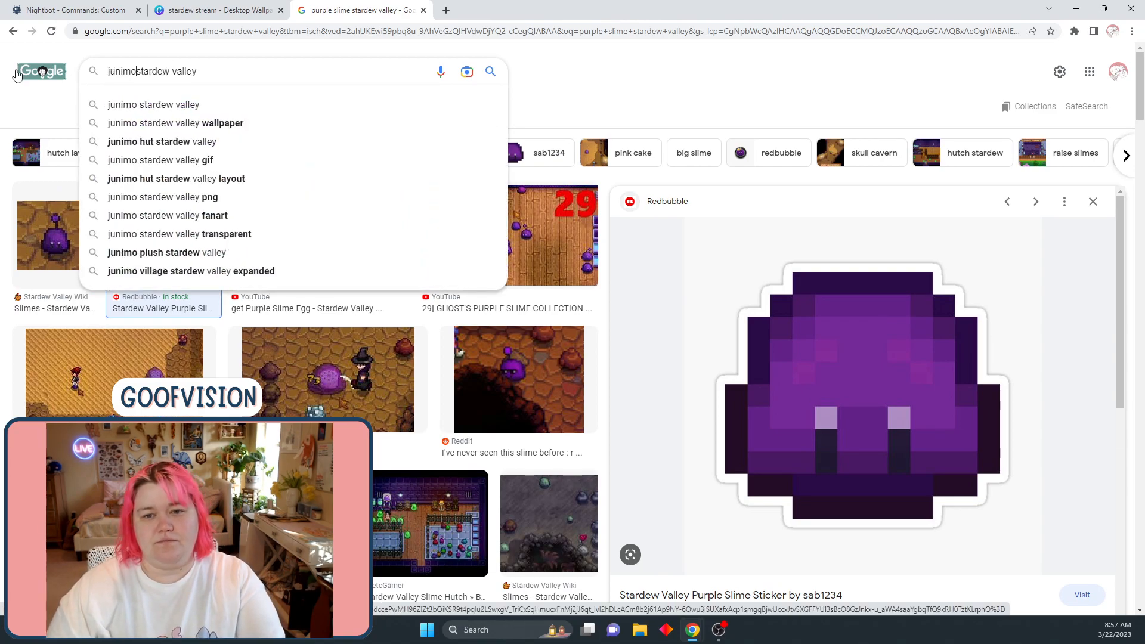
left_click(114, 106)
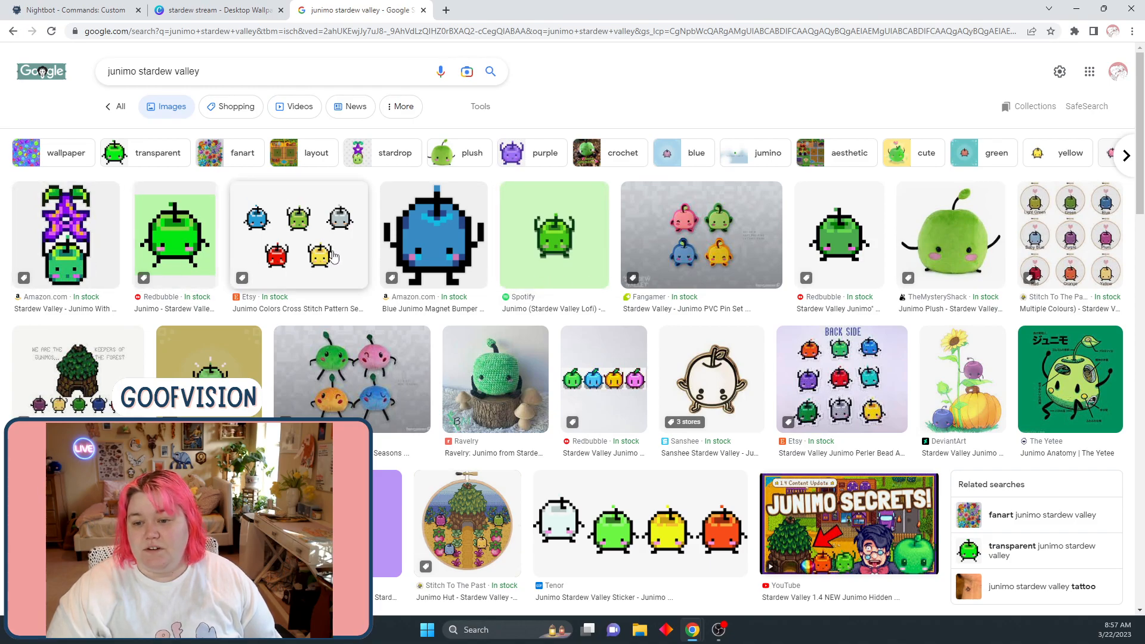
Copy the orange junimo picture from vhv.rs and paste it onto page 2 of the stardew stream design
scroll(333, 255, "down", 2)
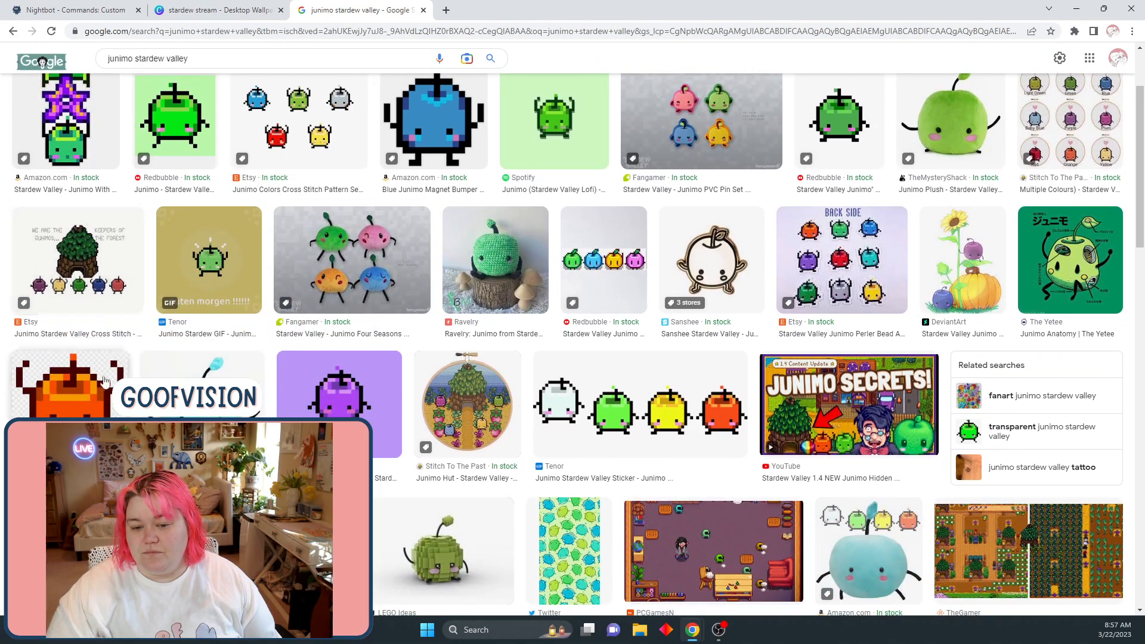
left_click(77, 365)
right_click(921, 315)
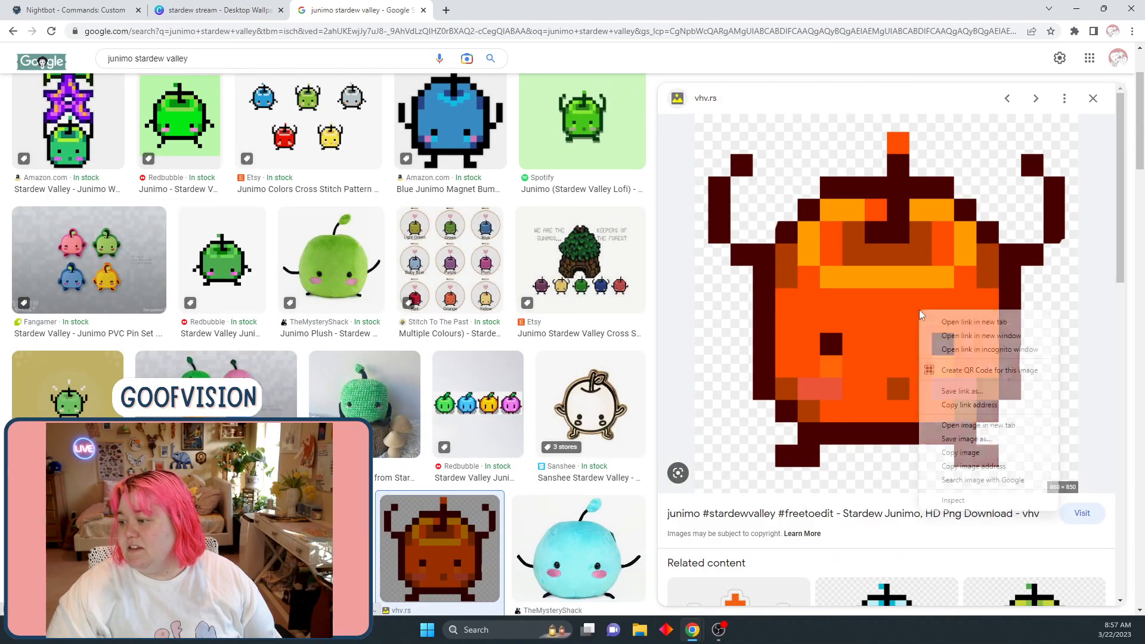
left_click(962, 446)
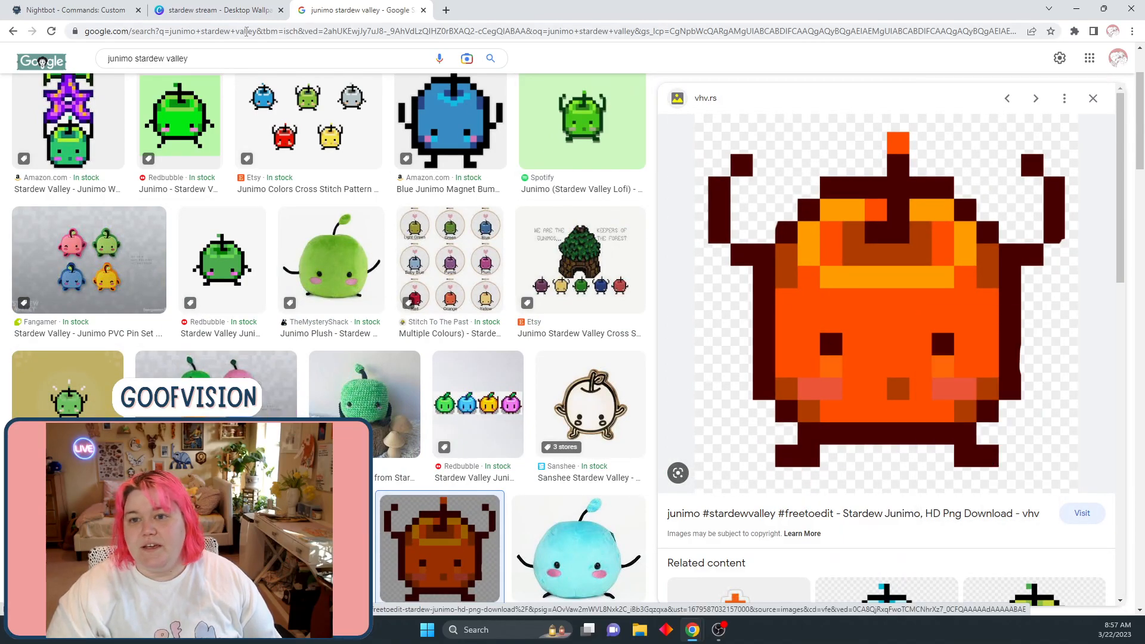
left_click(221, 10)
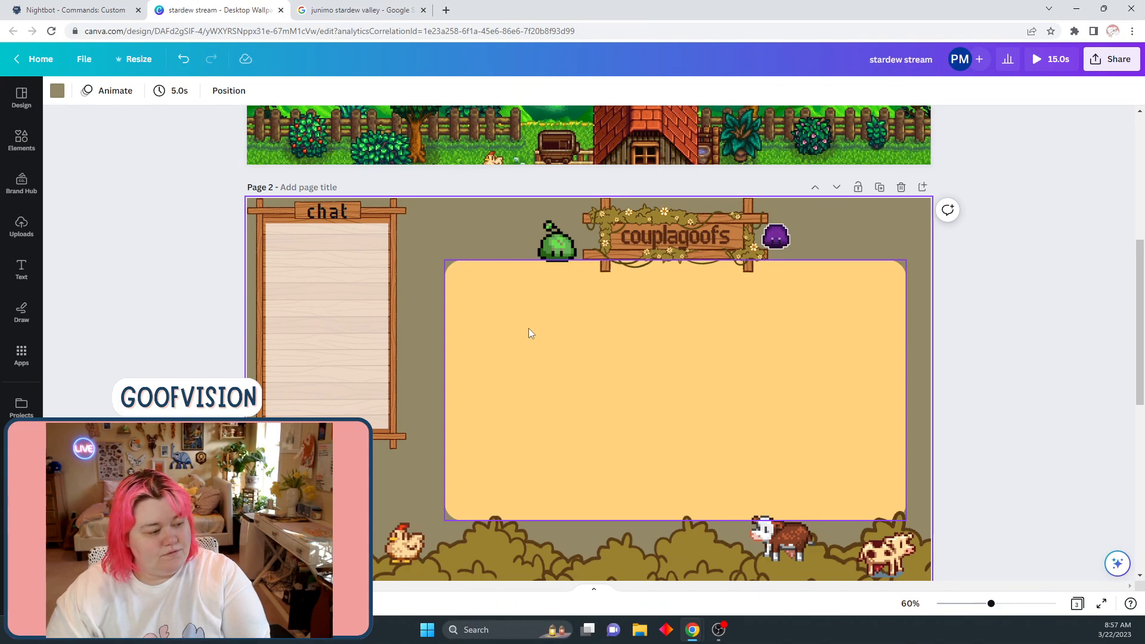
key("ctrl+v")
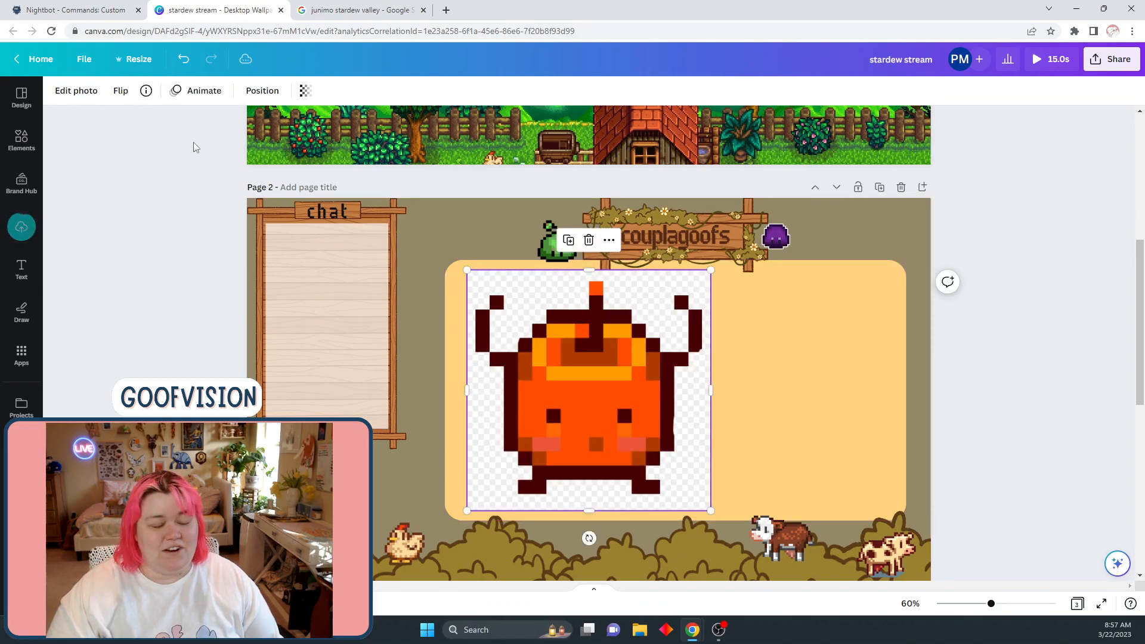
Remove the orange junimo's background and place it, much smaller, between the chat board's lower part and the yellow panel
left_click(70, 92)
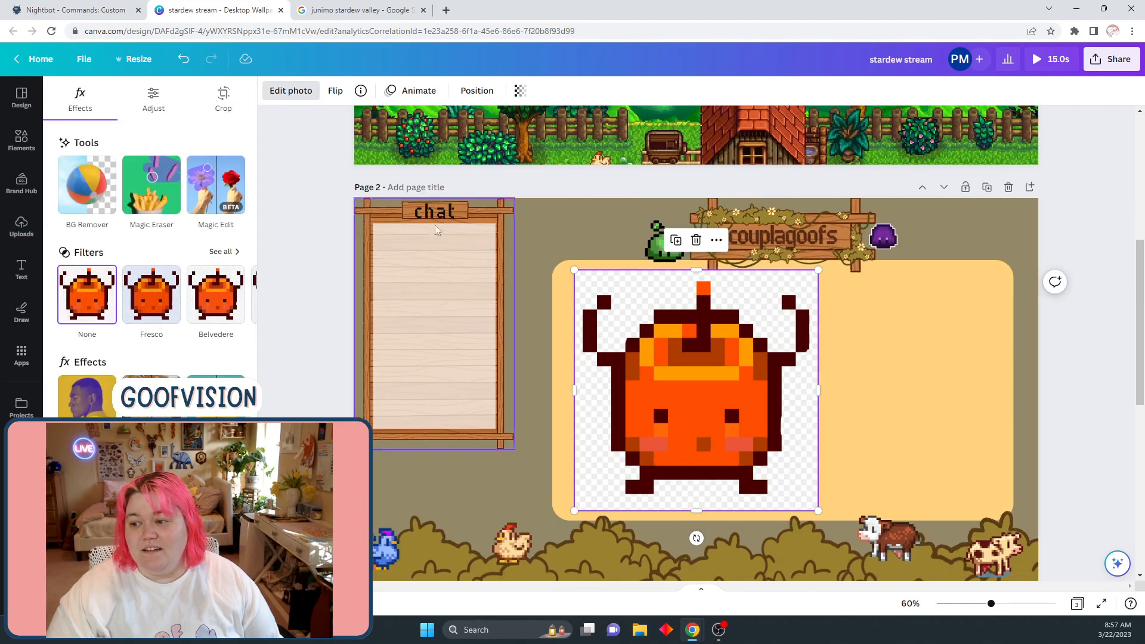
left_click(87, 185)
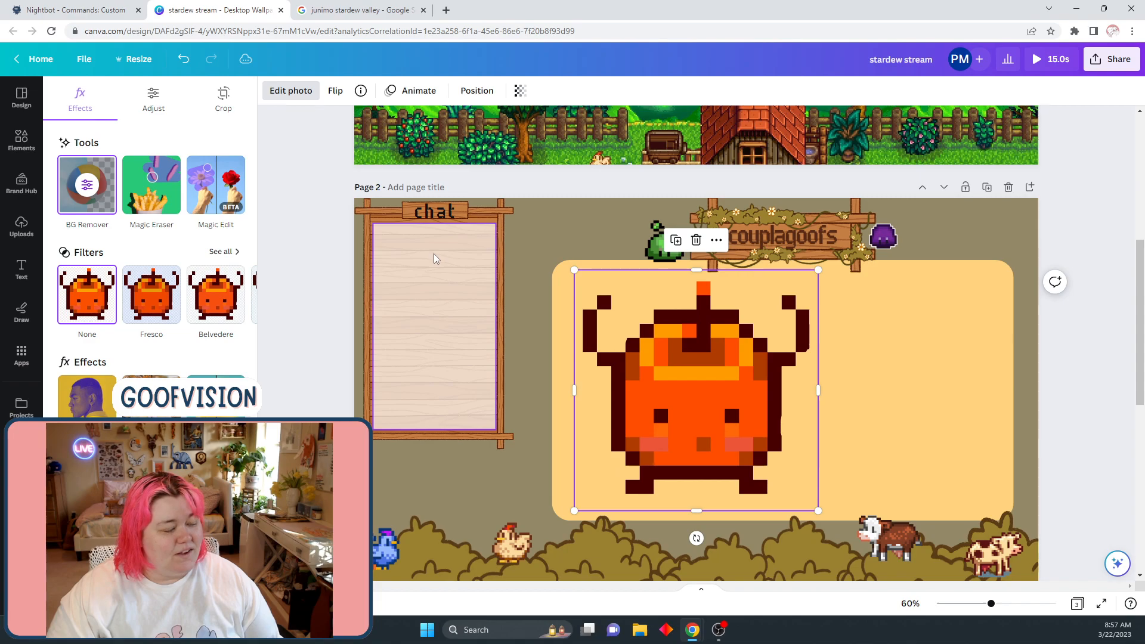
left_click_drag(817, 270, 523, 414)
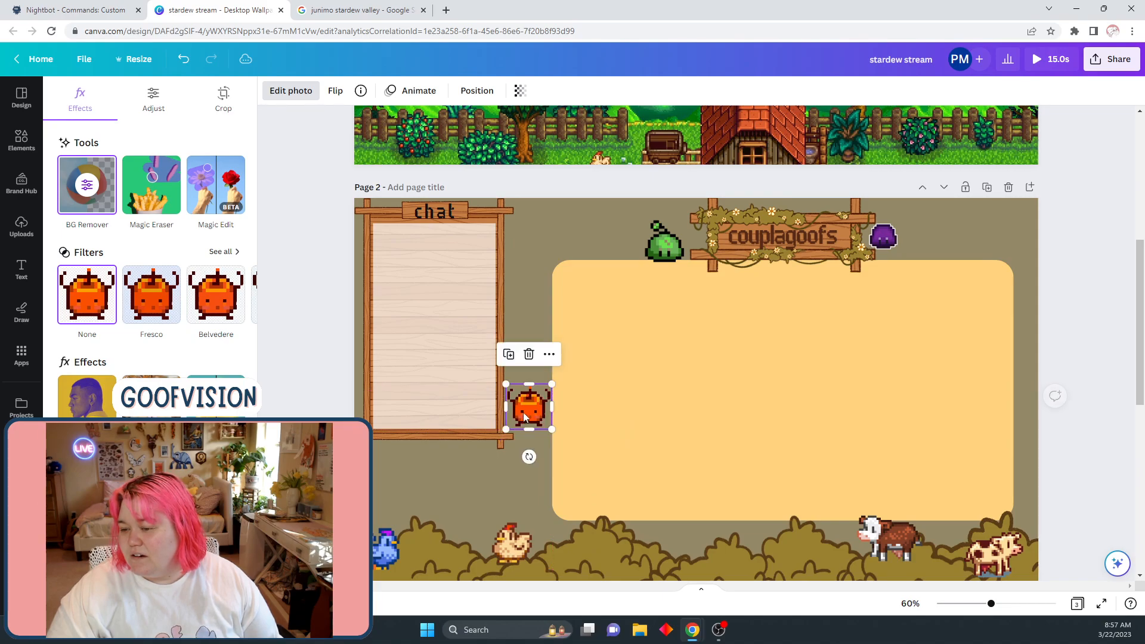
left_click(521, 297)
Return to the Google image results for "junimo stardew valley" and narrow them to transparent pictures
left_click(358, 10)
scroll(504, 196, "up", 2)
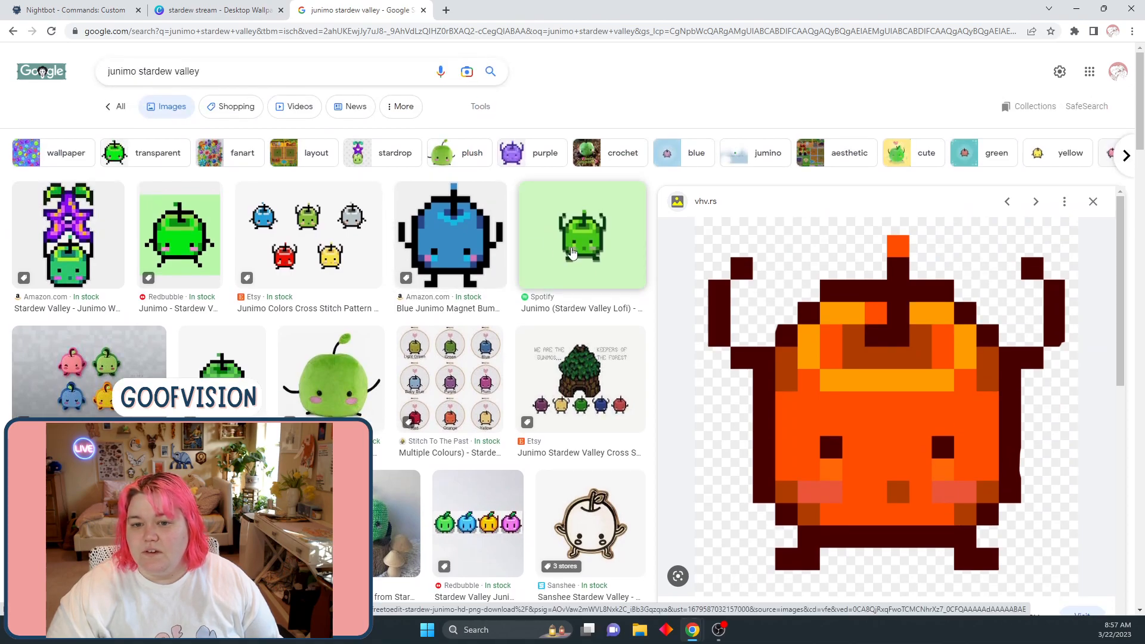
left_click(124, 161)
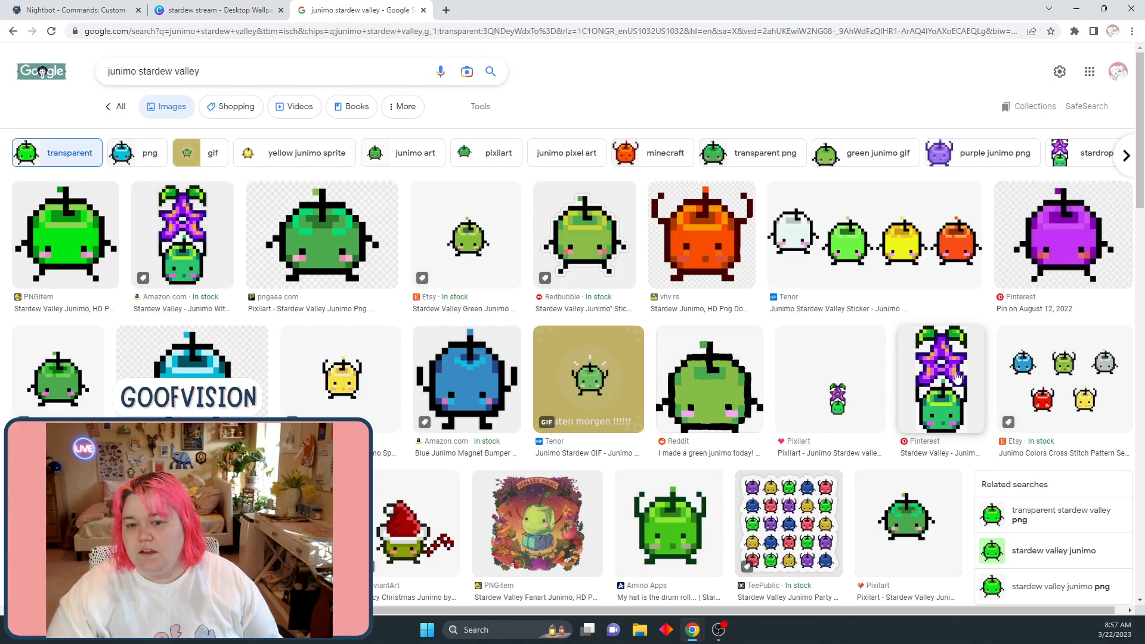
Copy the Pinterest picture of the green junimo holding a purple stardrop and paste it onto page 2 of the stardew stream design
left_click(952, 411)
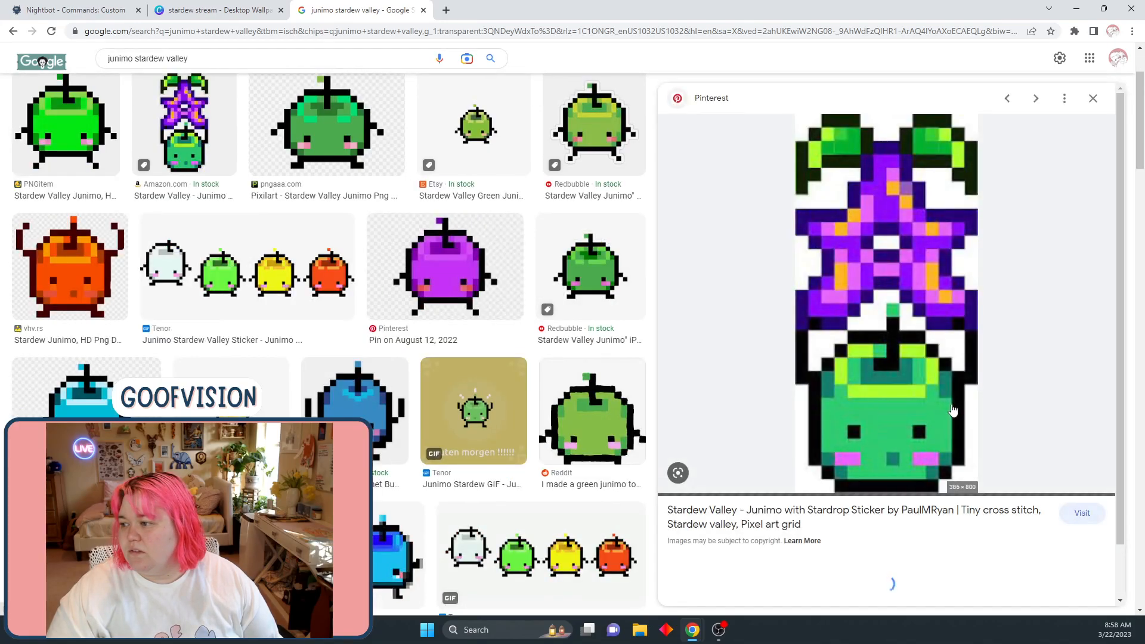
right_click(921, 365)
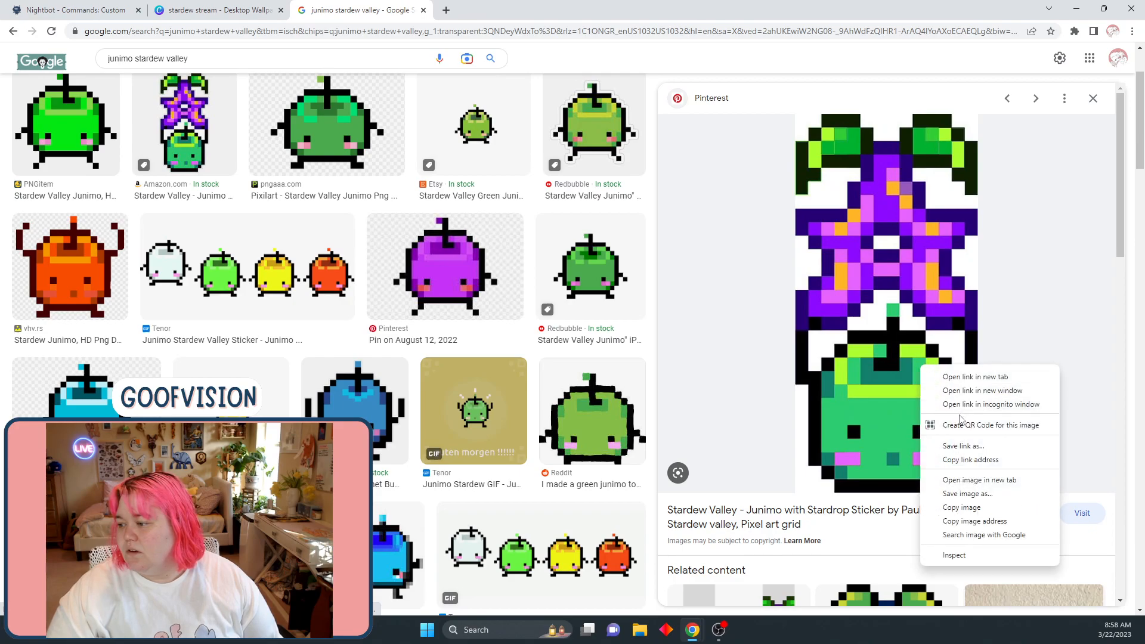
left_click(966, 508)
left_click(216, 19)
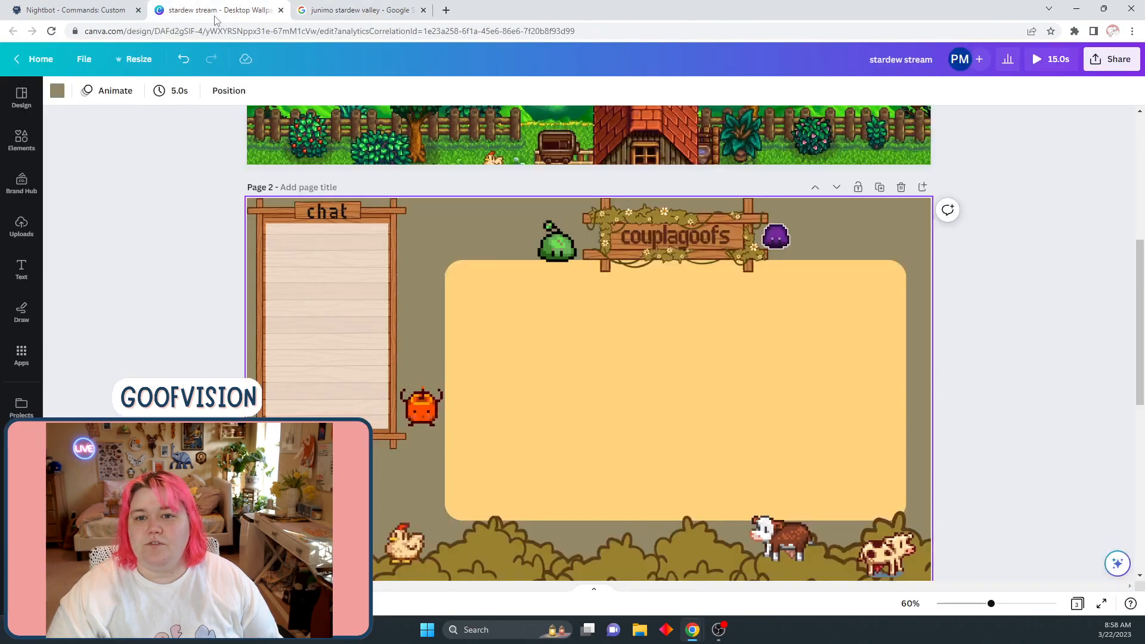
key("ctrl+v")
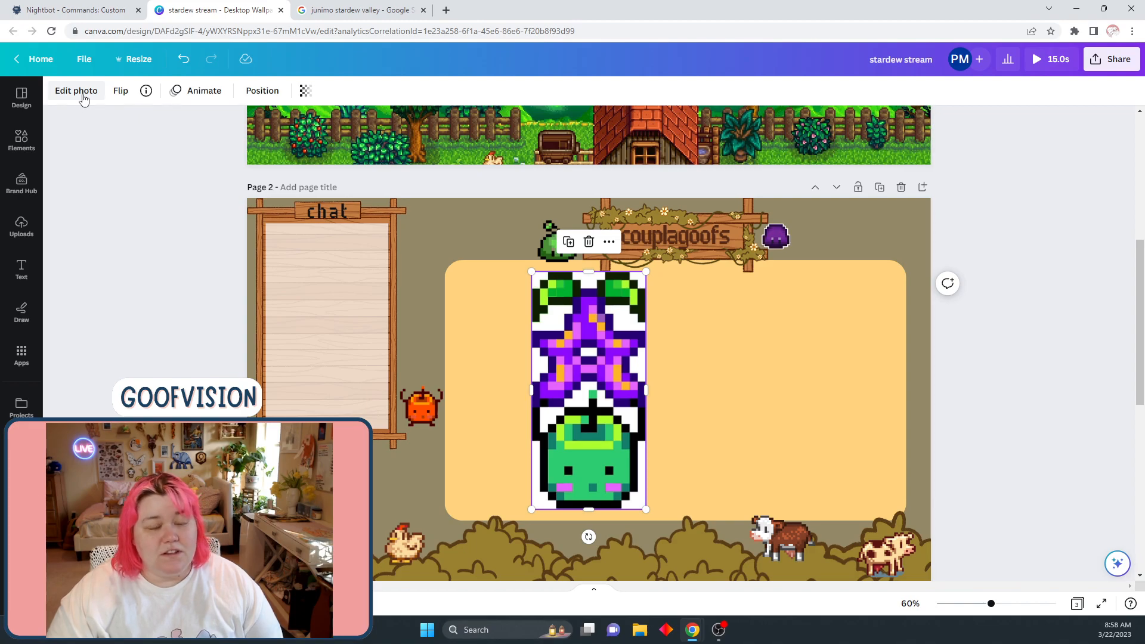
Remove the stardrop junimo's background automatically and shift the picture toward the yellow panel's left edge
left_click(83, 95)
left_click(87, 185)
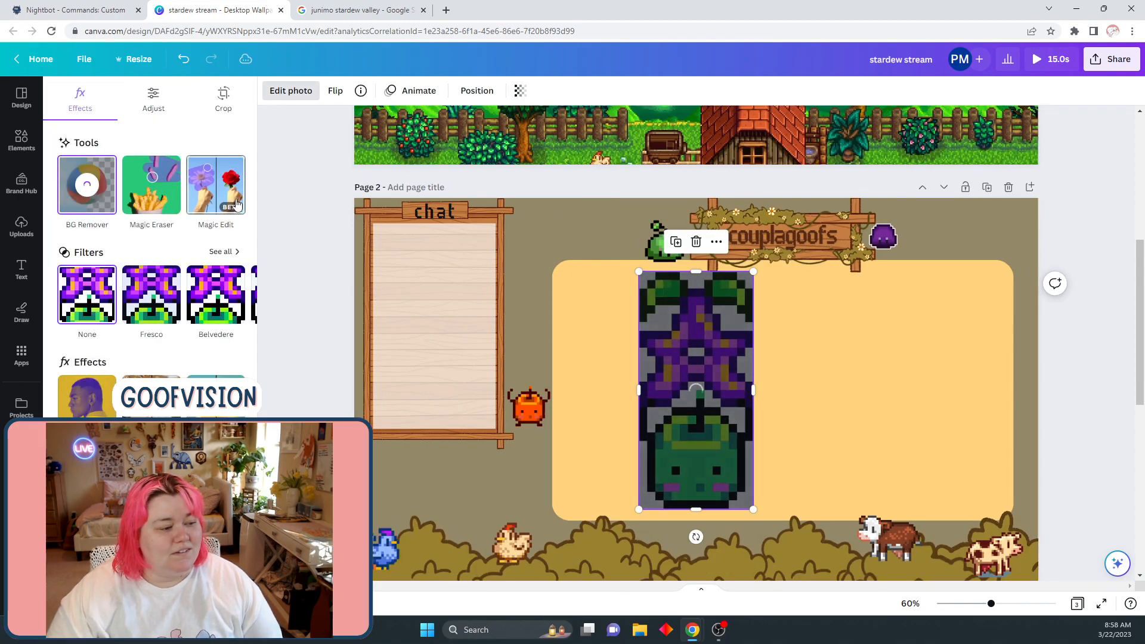
left_click_drag(717, 452, 650, 440)
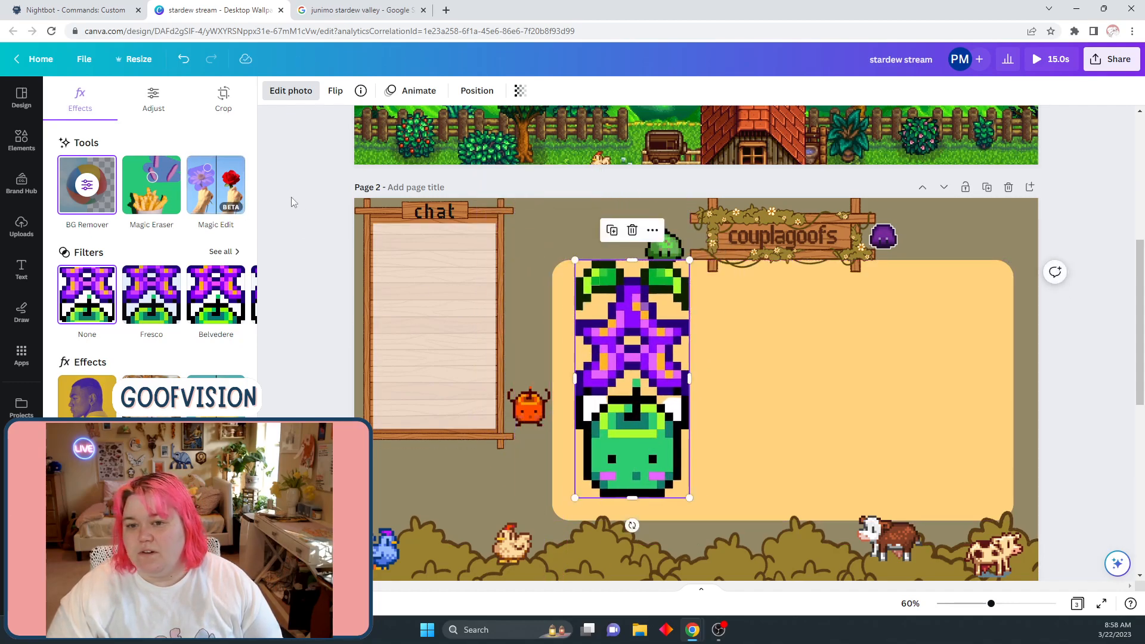
With the background remover's Erase brush at size 4, erase the leftover white patch between the junimo's head and its left-hand arm
left_click(87, 186)
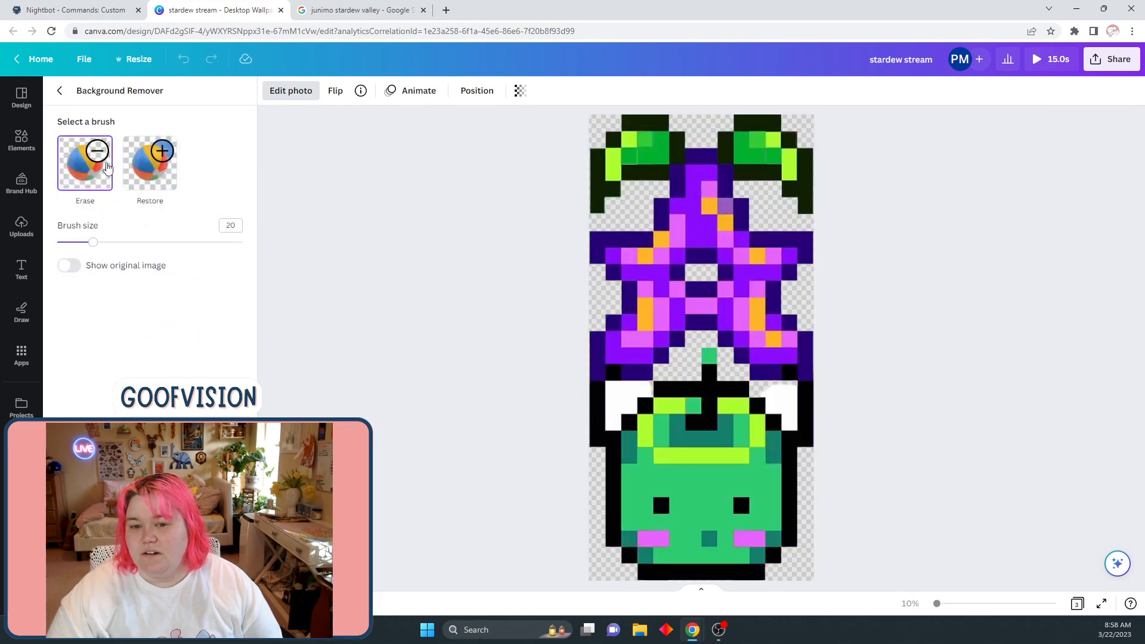
mouse_move(93, 242)
left_mouse_down()
mouse_move(107, 242)
mouse_move(63, 242)
left_mouse_up()
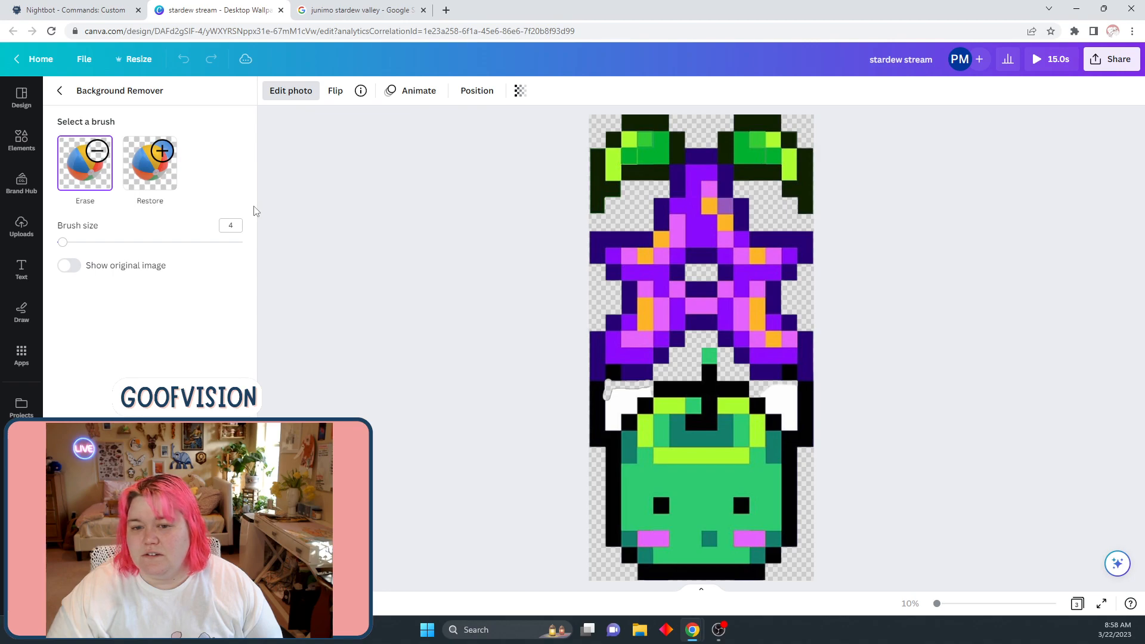
left_click(157, 176)
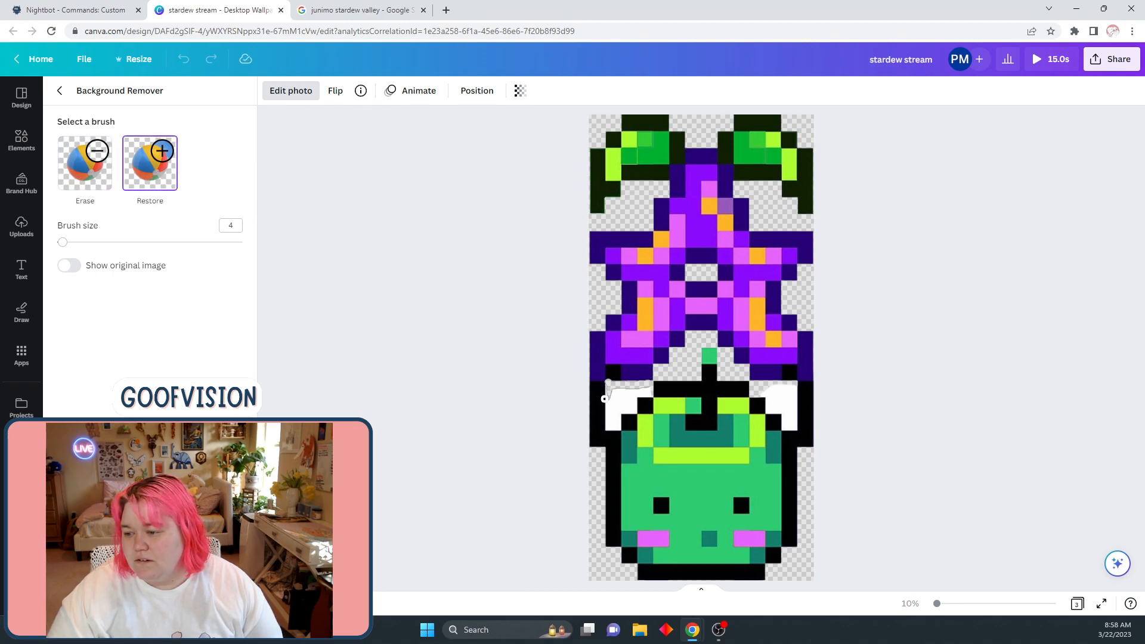
left_click(85, 166)
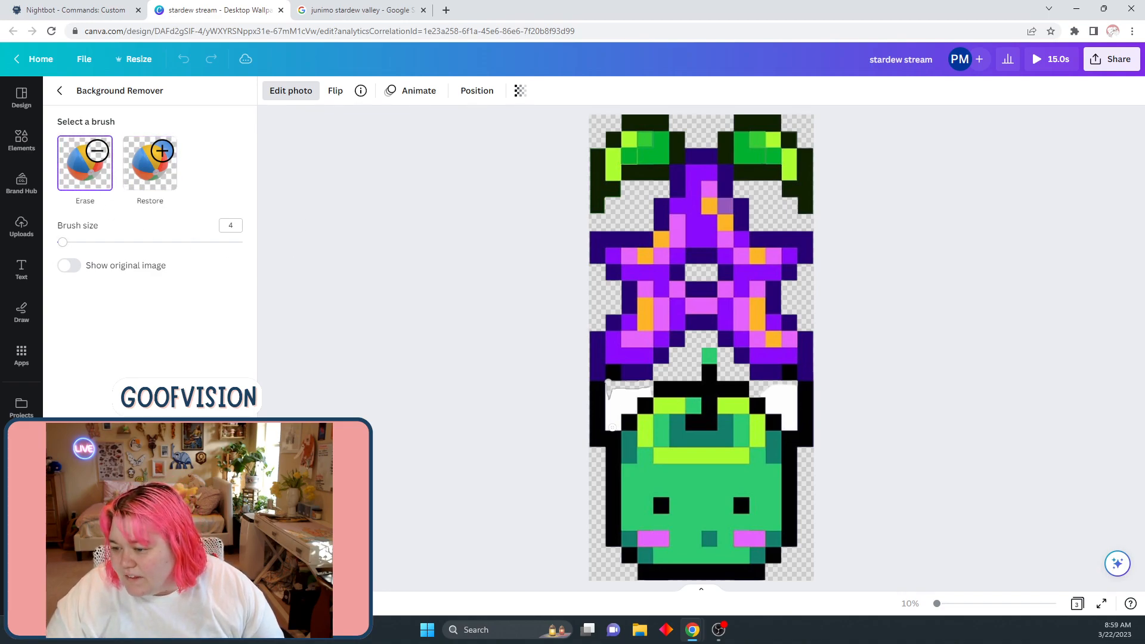
left_click_drag(608, 427, 609, 415)
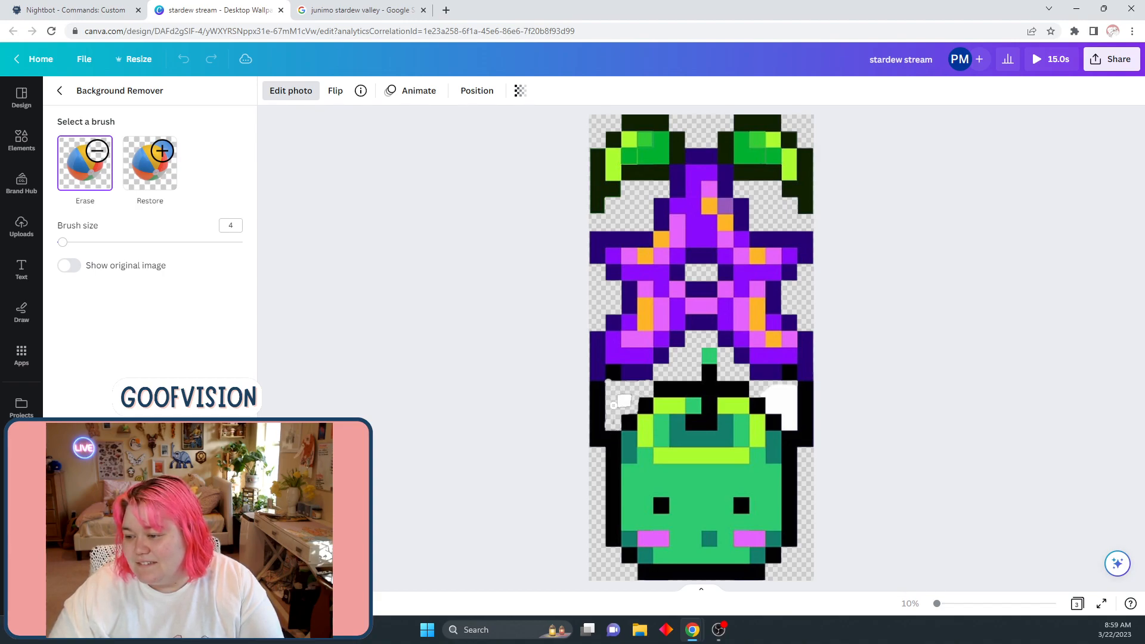
left_click_drag(632, 403, 622, 398)
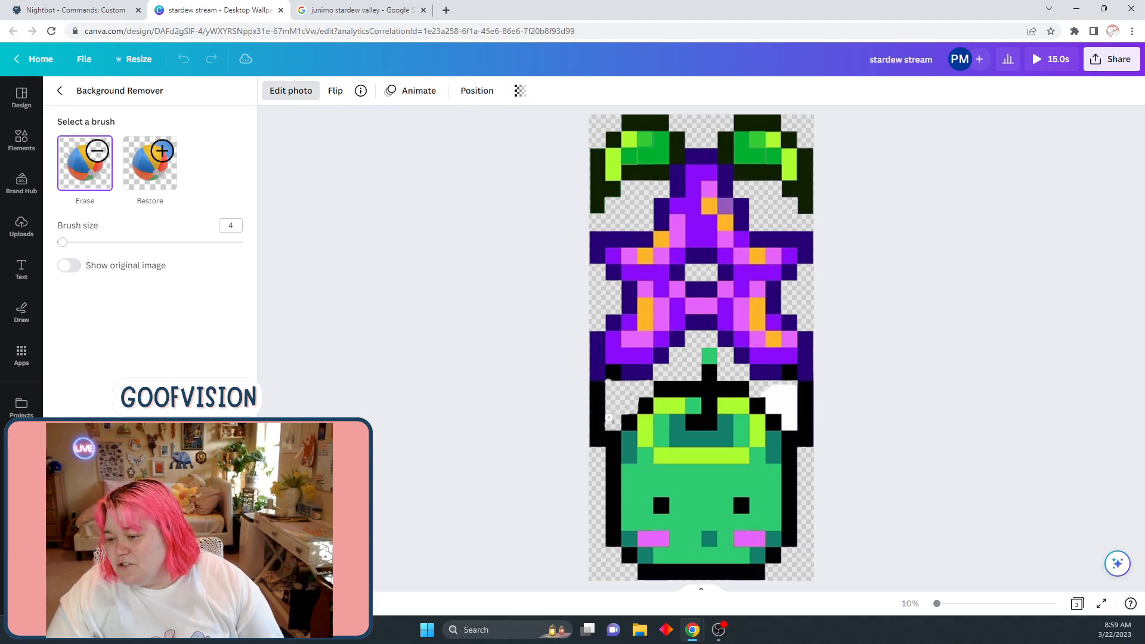
Erase the leftover white patch between the junimo's head and its right-hand arm
scroll(978, 481, "down", 2)
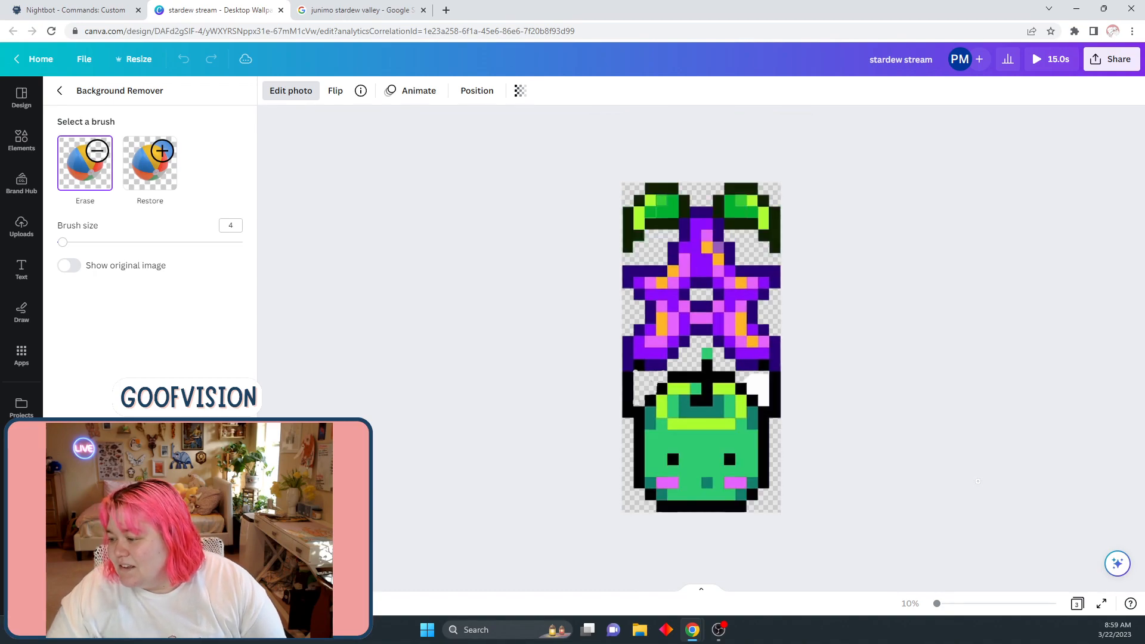
scroll(961, 566, "up", 4)
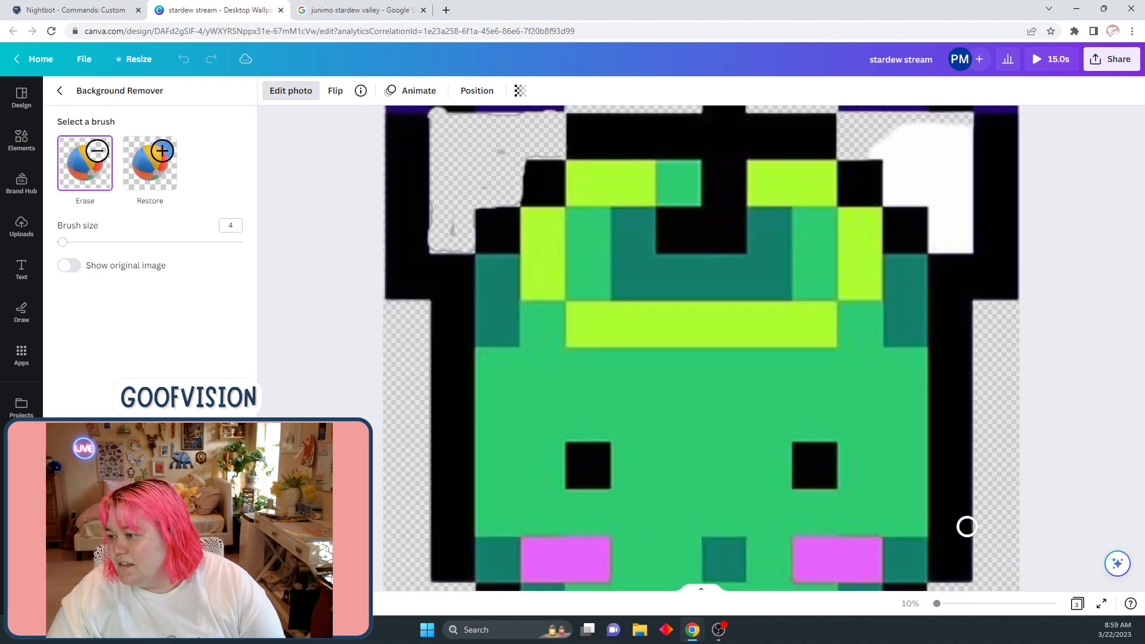
scroll(1036, 490, "down", 1)
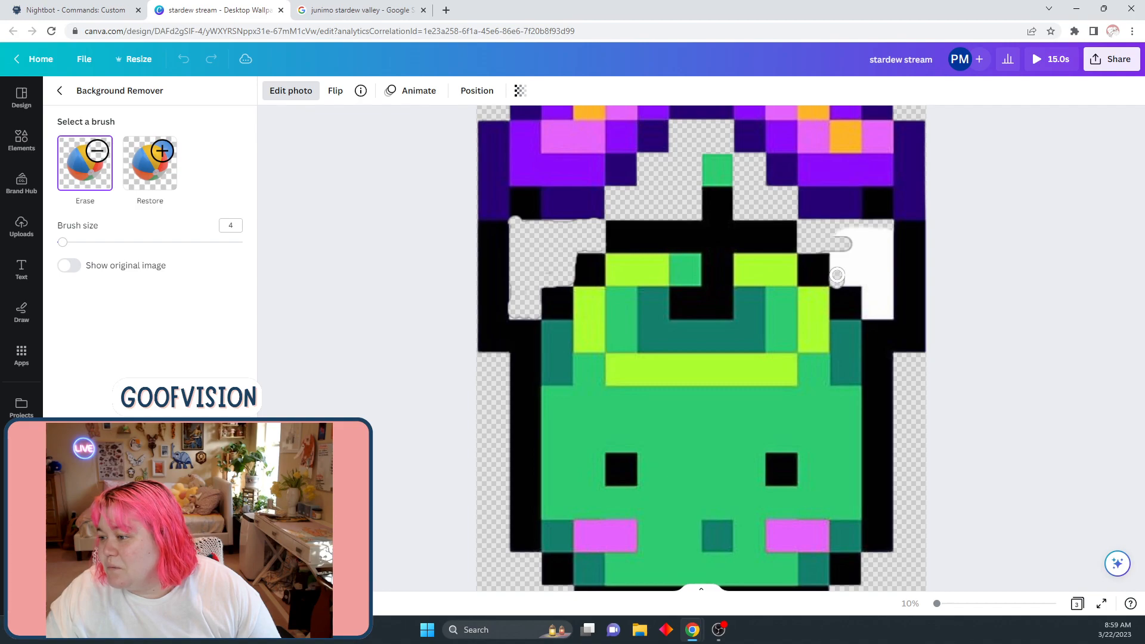
mouse_move(837, 268)
left_mouse_down()
mouse_move(843, 250)
mouse_move(837, 278)
mouse_move(863, 281)
mouse_move(860, 266)
left_mouse_up()
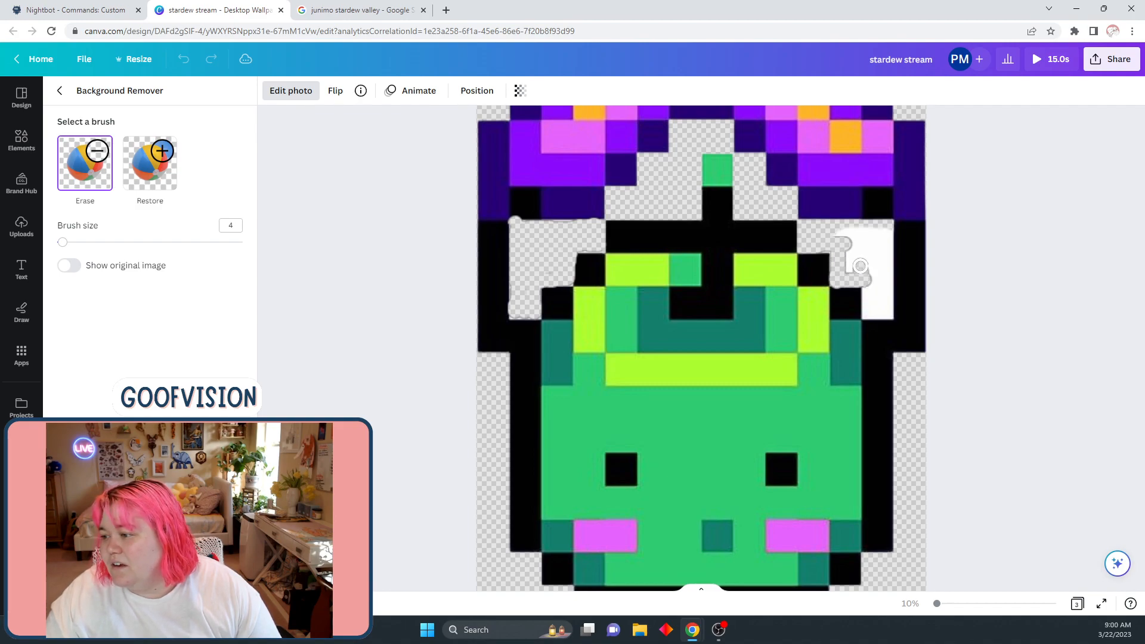
mouse_move(886, 229)
left_mouse_down()
mouse_move(886, 307)
mouse_move(874, 314)
mouse_move(896, 314)
mouse_move(873, 312)
mouse_move(866, 292)
mouse_move(871, 233)
mouse_move(836, 237)
mouse_move(848, 273)
mouse_move(860, 248)
mouse_move(856, 260)
left_mouse_up()
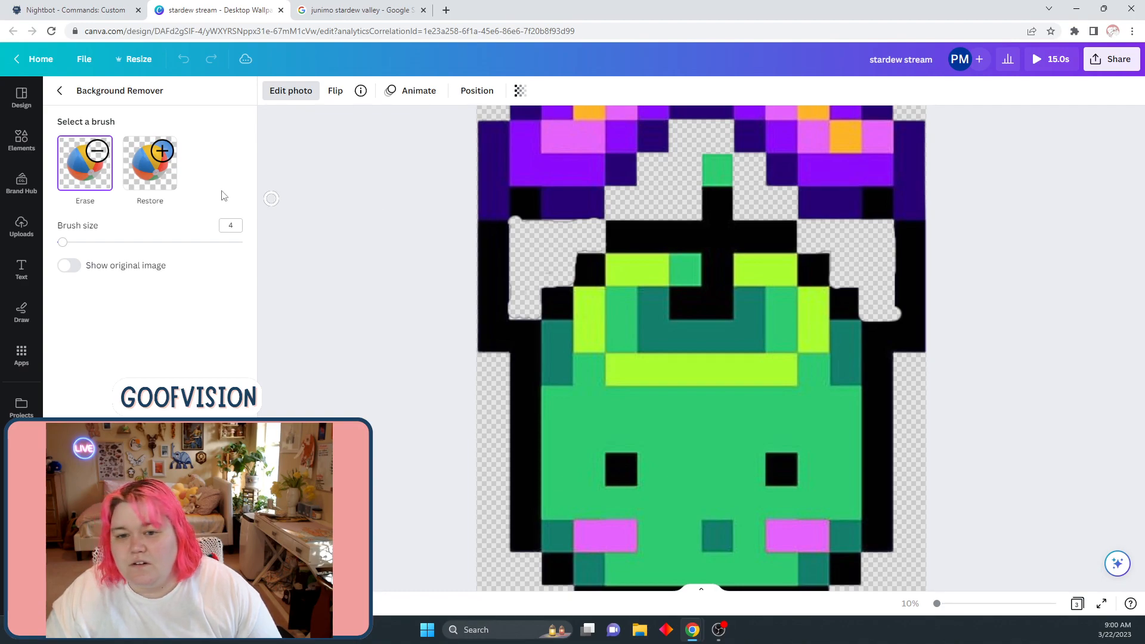
Restore the over-erased bit of black outline on the right-hand arm, check the whole cutout and leave the background remover
left_click(176, 184)
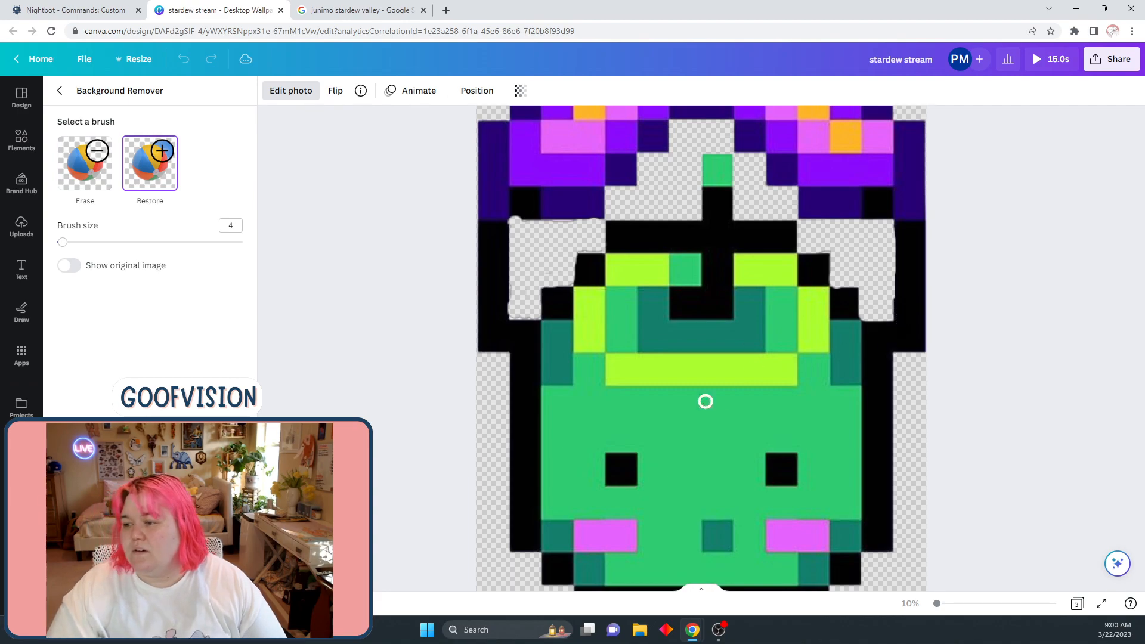
scroll(368, 382, "down", 1)
scroll(409, 393, "down", 5)
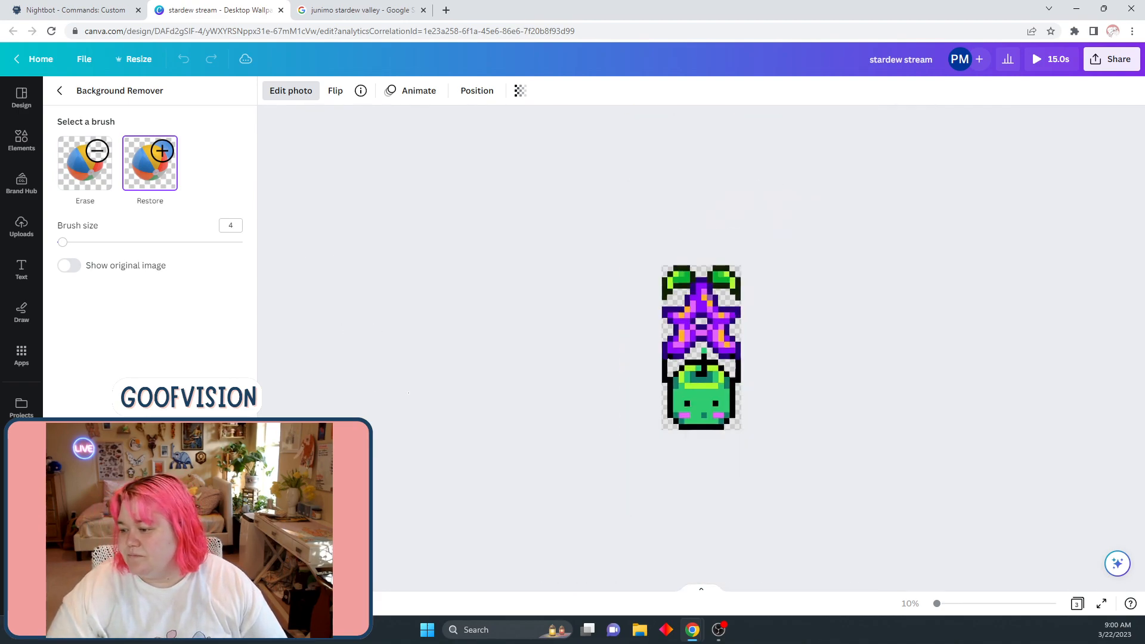
scroll(409, 393, "up", 4)
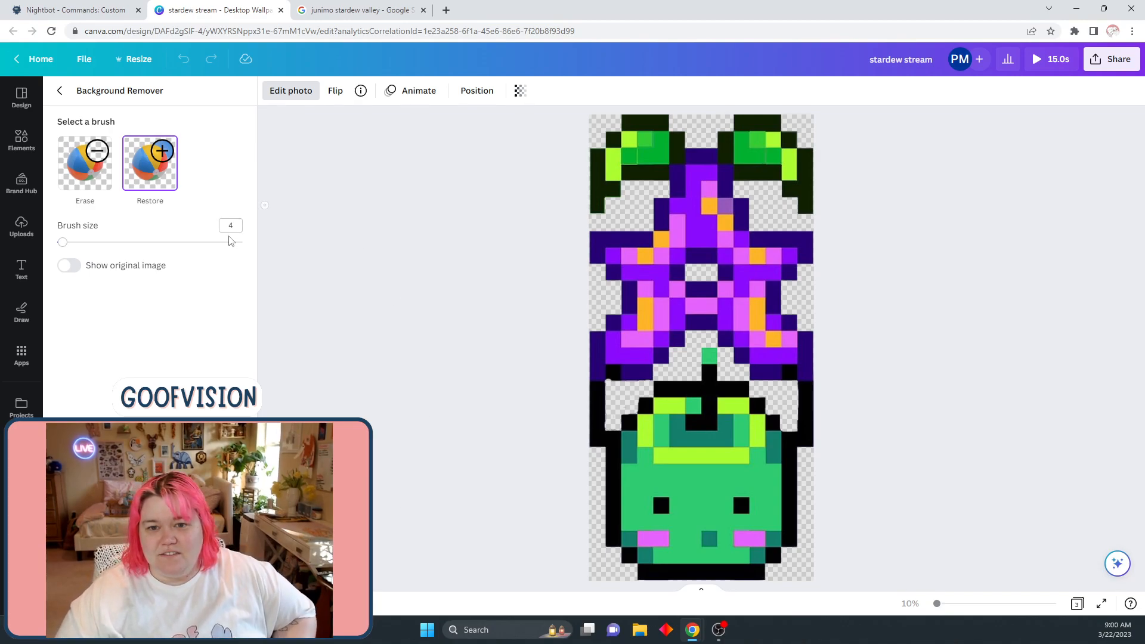
scroll(442, 353, "up", 1)
scroll(443, 353, "down", 3)
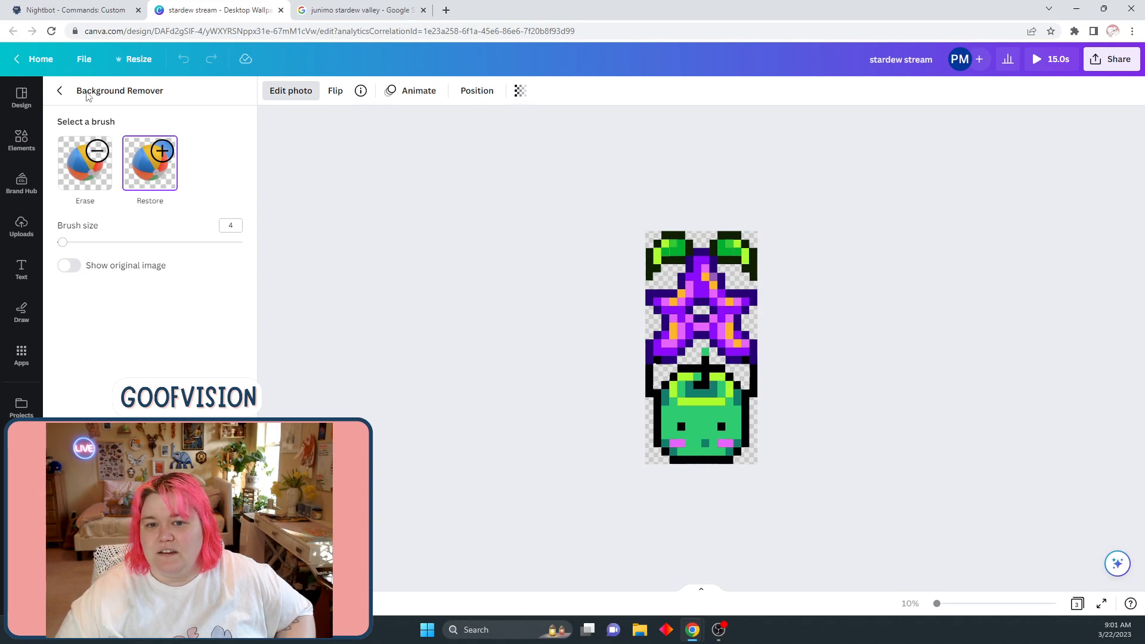
left_click(59, 90)
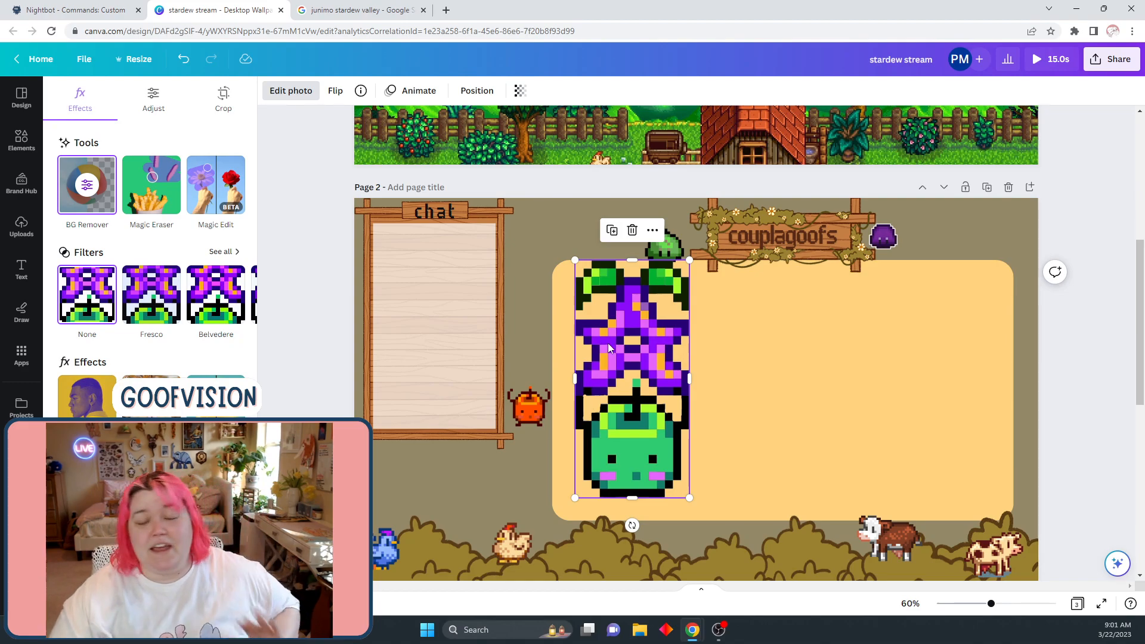
Shrink the stardrop junimo and place it between the chat board's upper part and the yellow panel
left_click_drag(692, 259, 558, 330)
left_click_drag(548, 388, 541, 398)
left_click_drag(553, 341, 549, 344)
left_click_drag(529, 397, 529, 272)
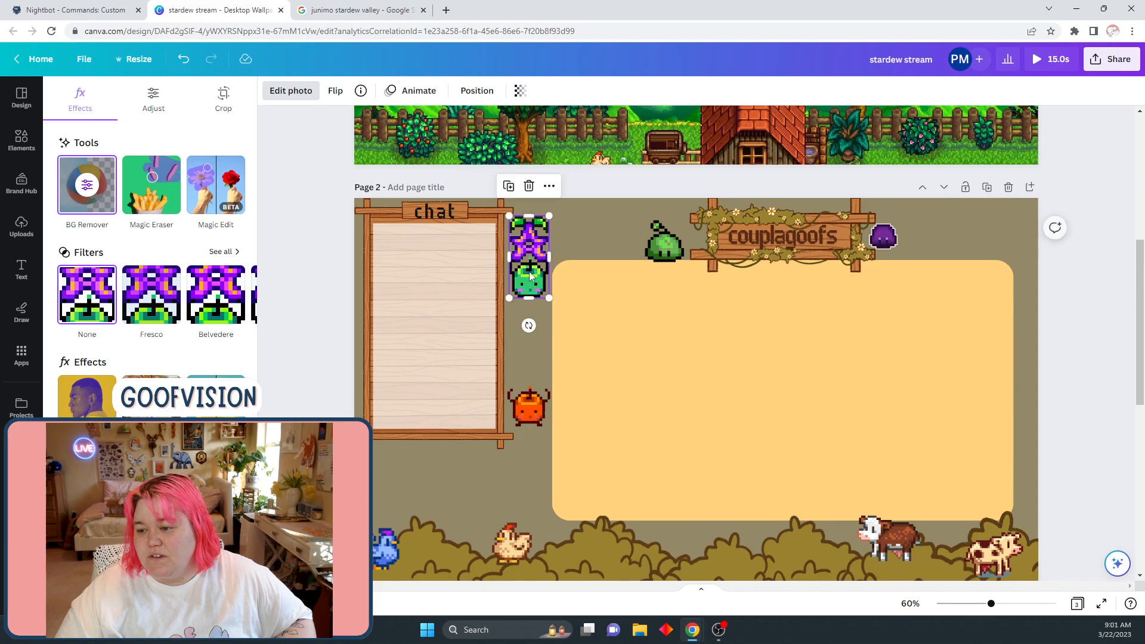
Copy the light blue junimo picture from pngaaa.com in the Google results and paste it onto page 2 of the stardew stream design
left_click(356, 10)
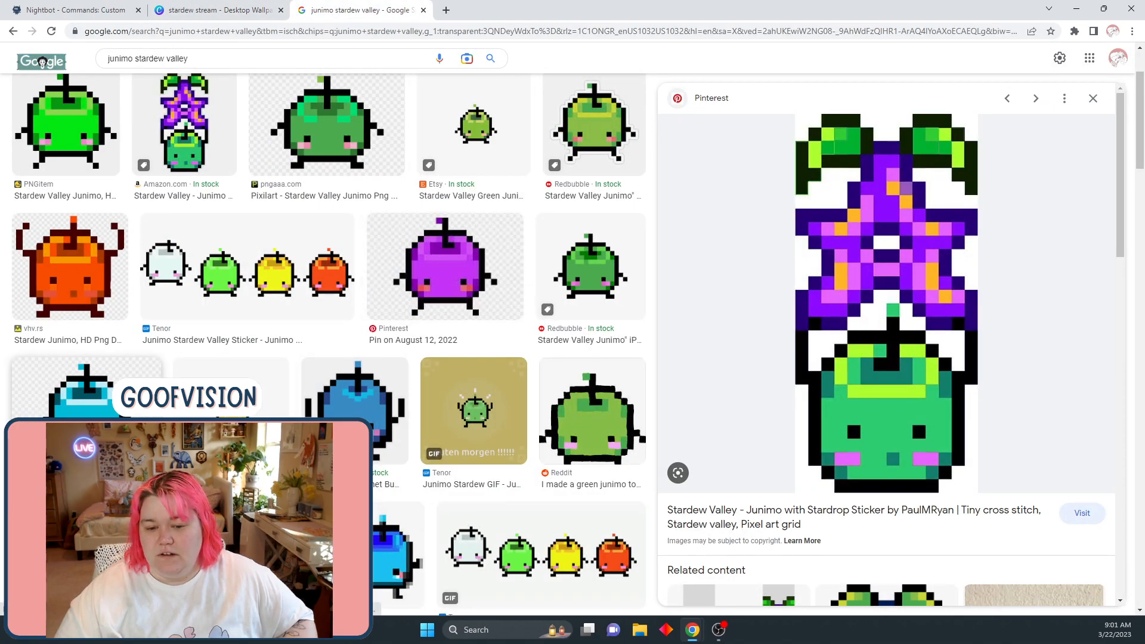
left_click(36, 370)
right_click(901, 276)
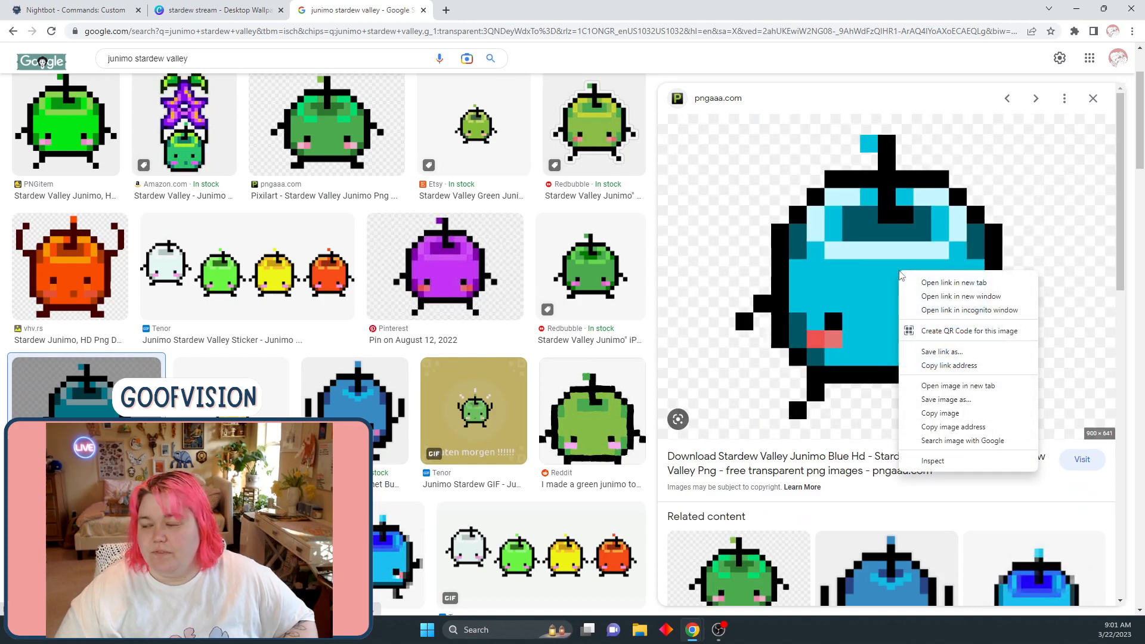
left_click(941, 413)
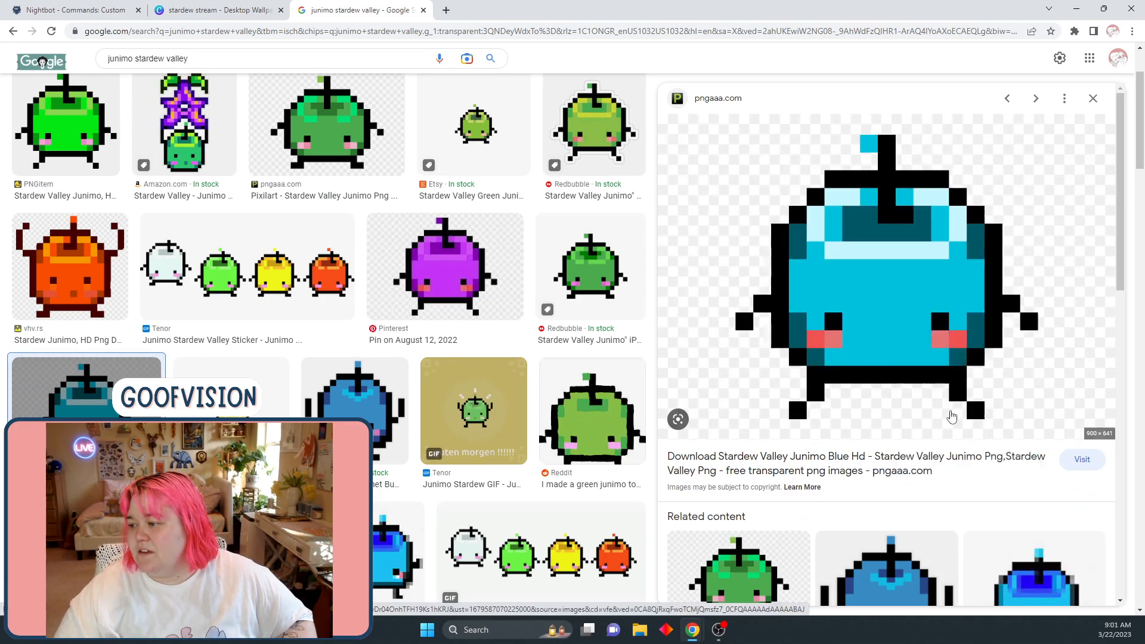
left_click(218, 10)
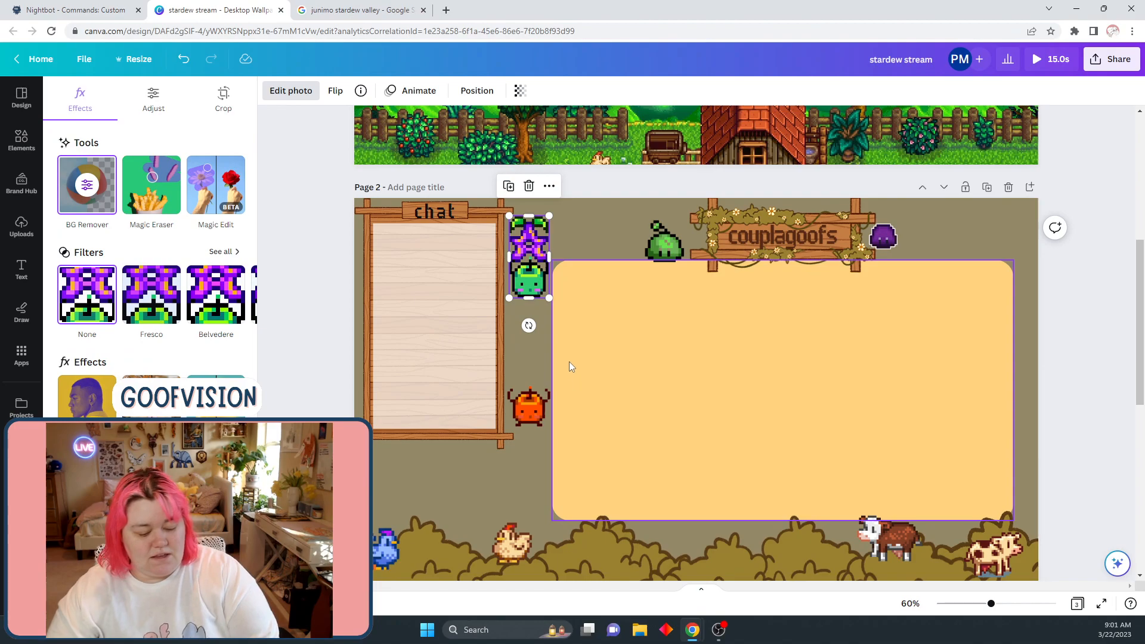
key("ctrl+v")
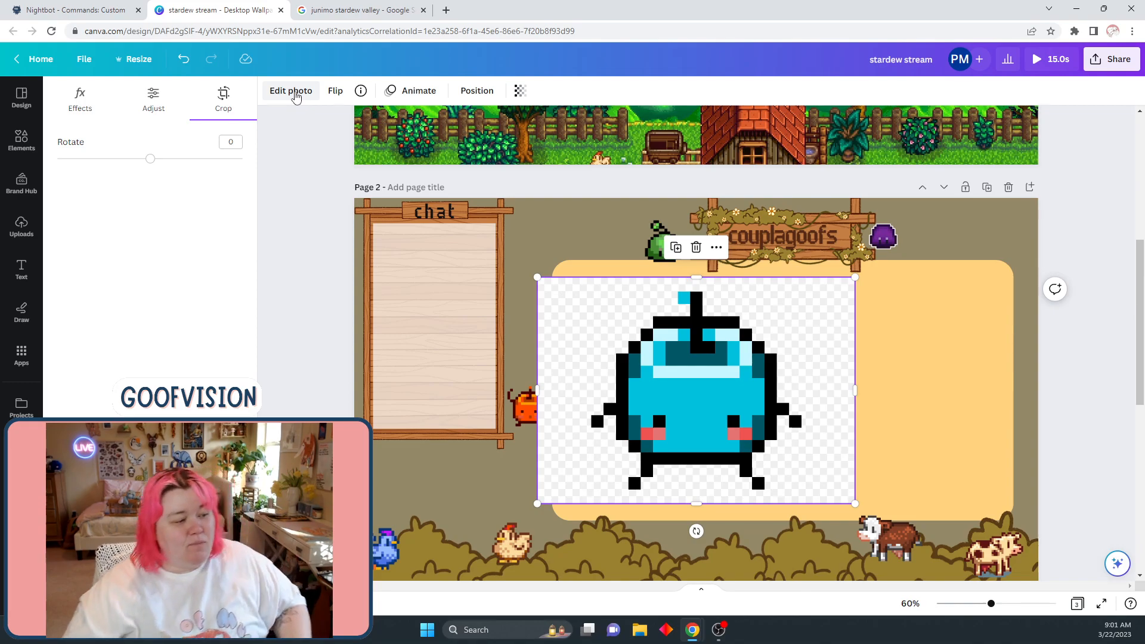
Remove the blue junimo's background and place it, much smaller, directly below the stardrop junimo beside the chat board
left_click(80, 99)
left_click(87, 185)
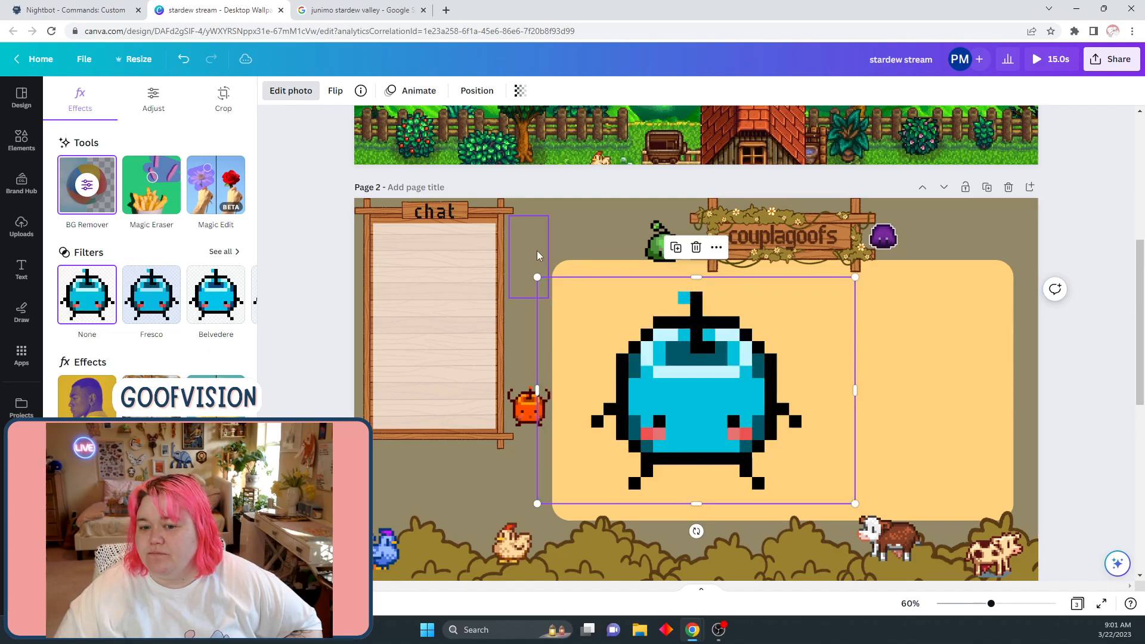
left_click(537, 256)
left_click(761, 303)
left_click_drag(851, 284, 625, 441)
left_click_drag(596, 484, 598, 419)
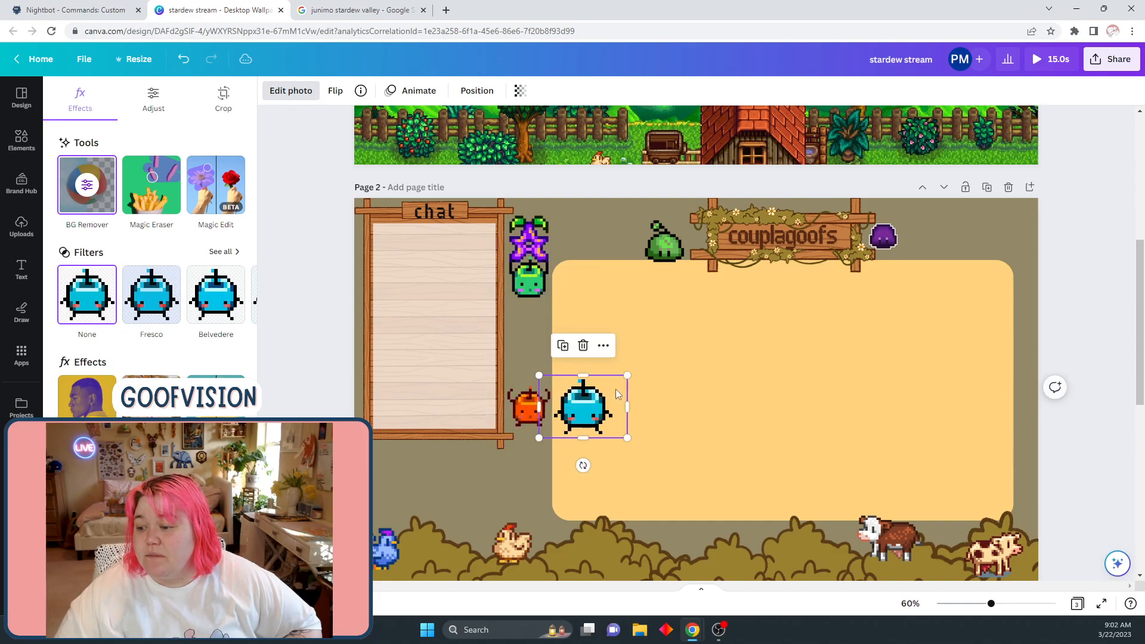
left_click_drag(628, 376, 537, 325)
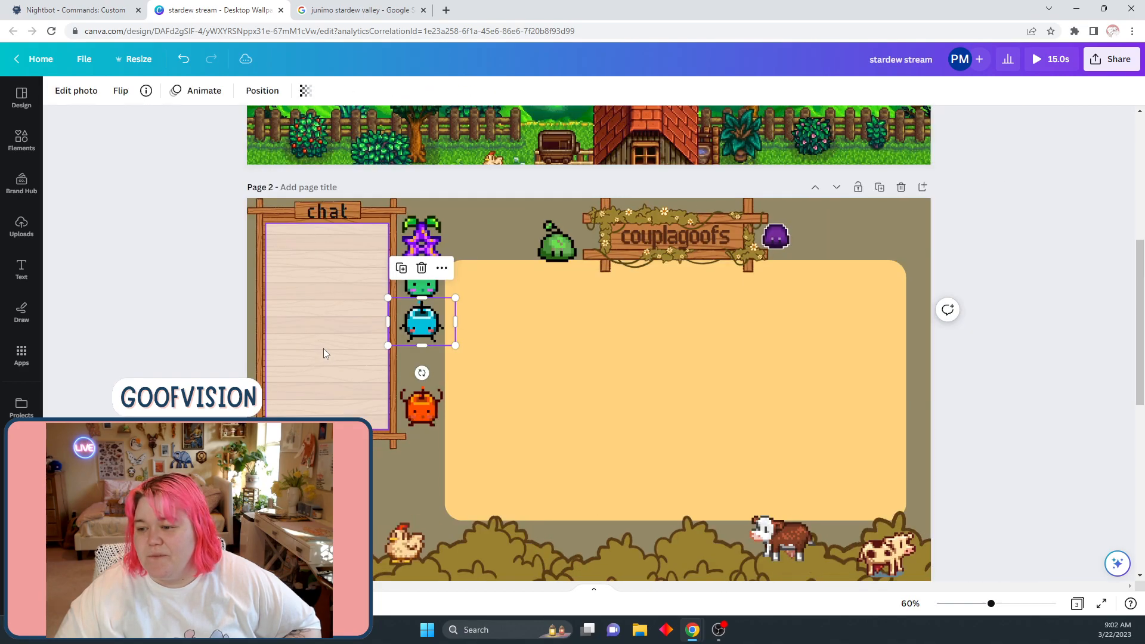
left_click(192, 334)
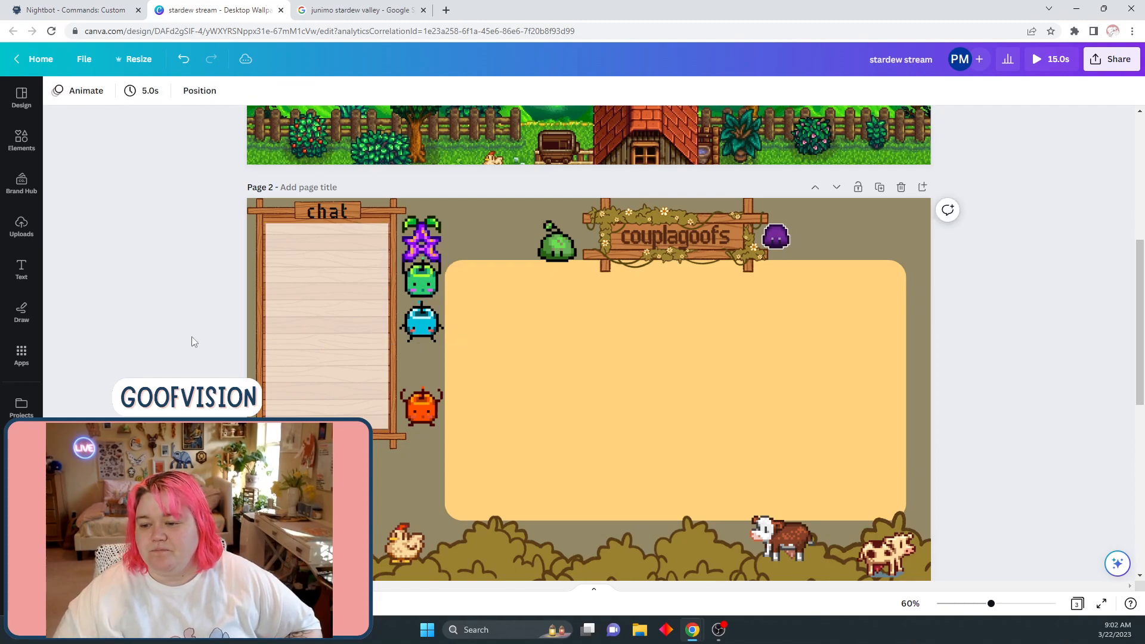
Copy the purple junimo picture from the Pinterest result in Google Images and paste it onto page 2 of the stardew stream design
left_click(370, 10)
left_click(441, 239)
right_click(833, 276)
left_click(875, 416)
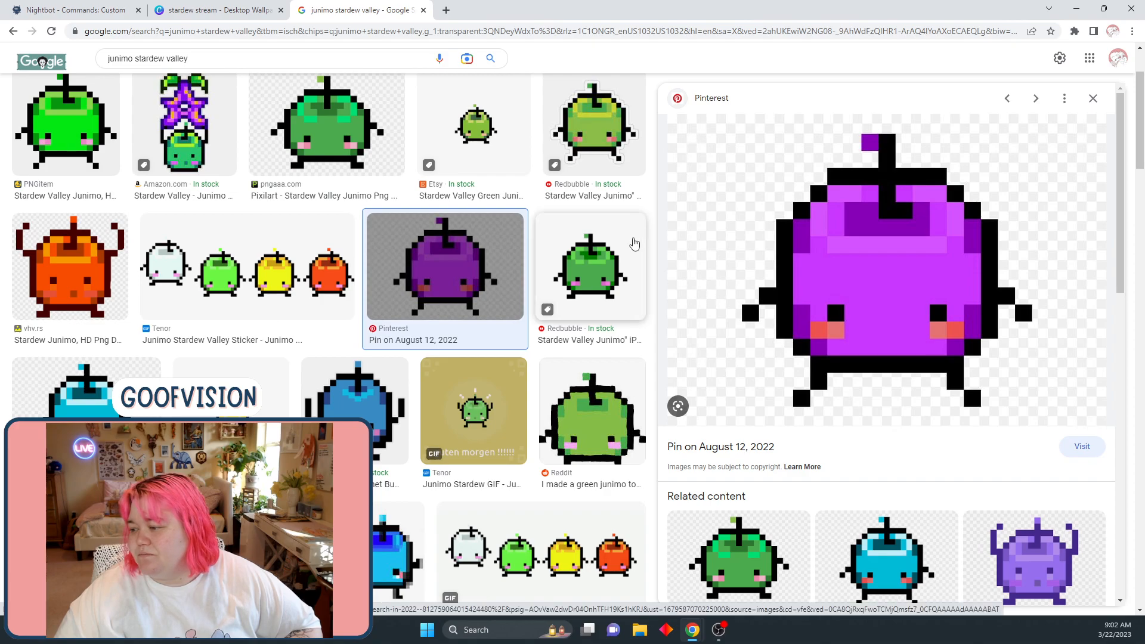
left_click(217, 10)
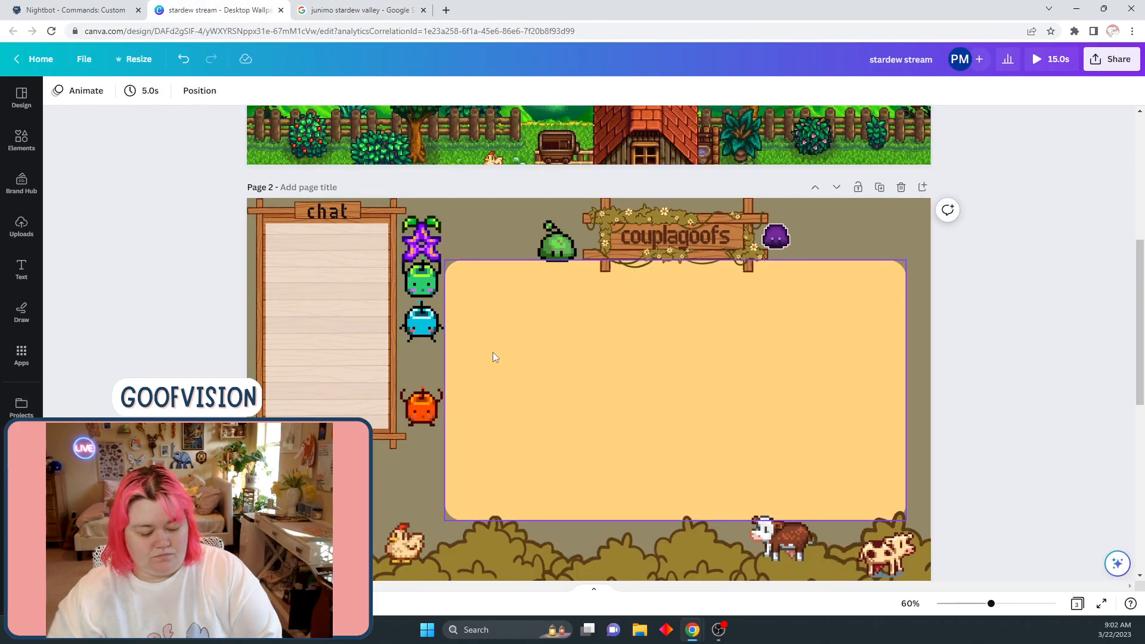
key("ctrl+v")
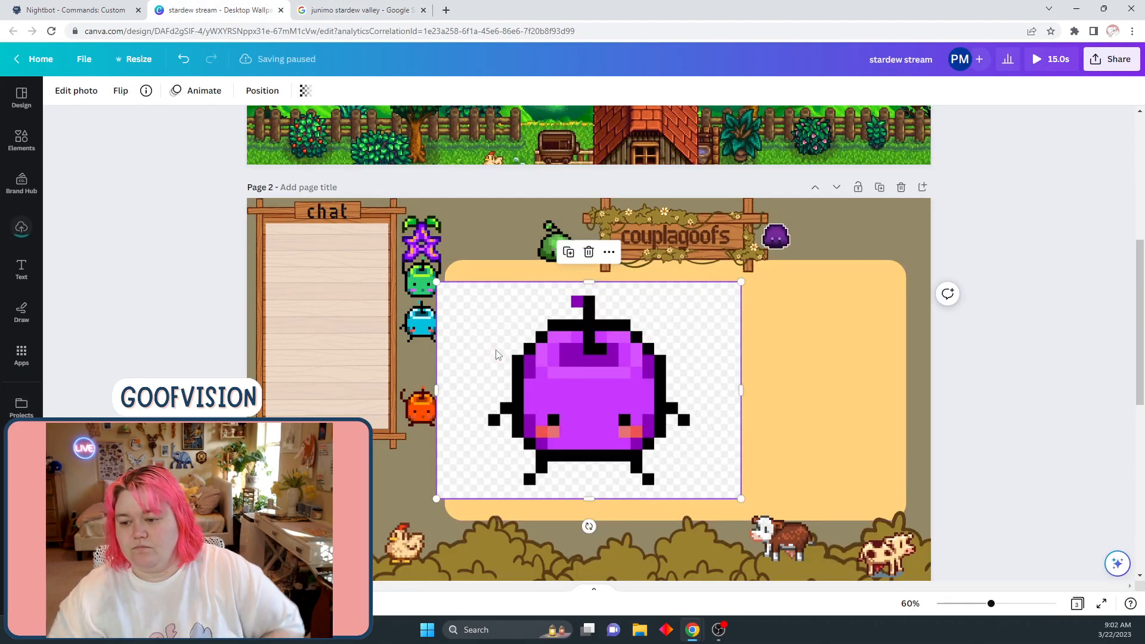
Remove the purple junimo's background and place it, much smaller, between the blue and orange junimos beside the chat board
left_click(70, 92)
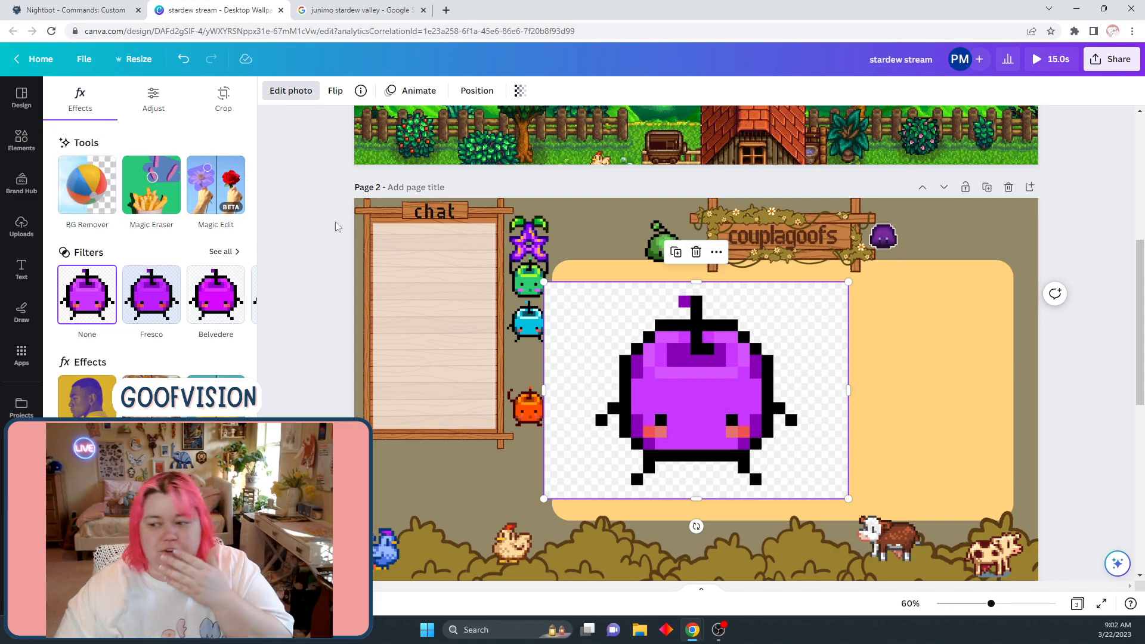
left_click(90, 191)
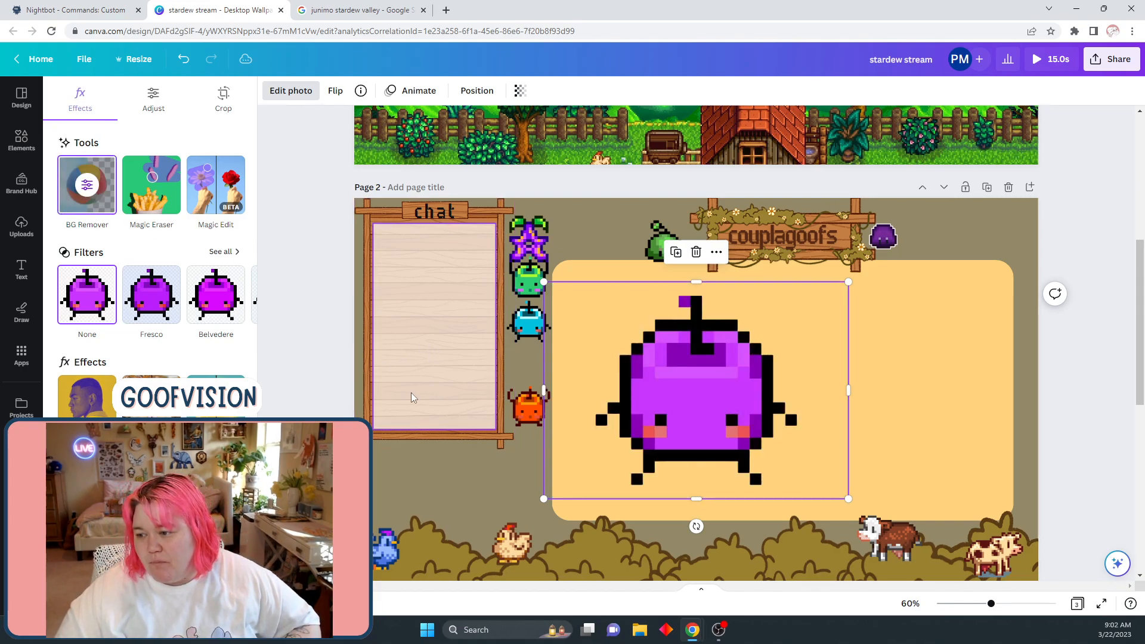
left_click_drag(848, 281, 593, 442)
left_click_drag(580, 488, 529, 361)
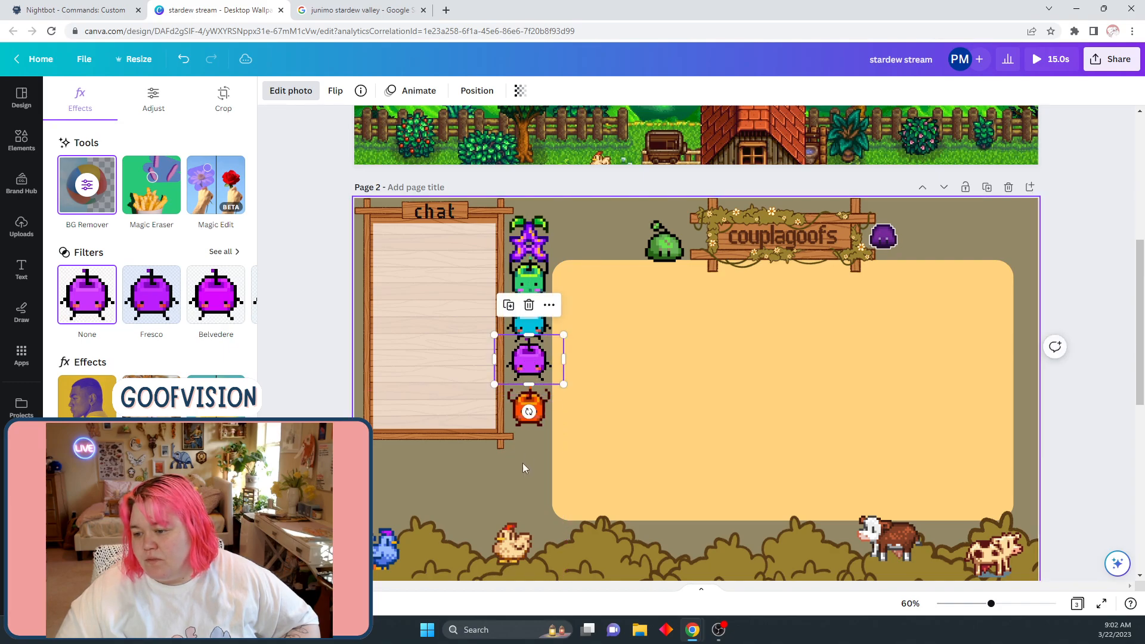
left_click(522, 473)
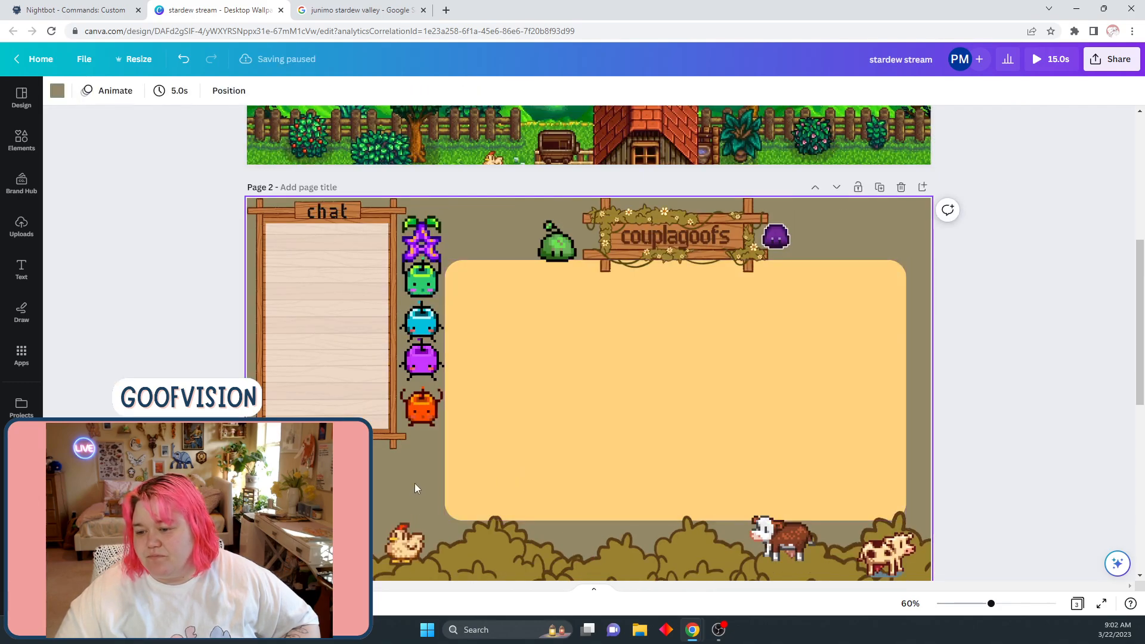
Look through the junimo results in Google Images for another colour, then return to the stardew stream design
left_click(307, 17)
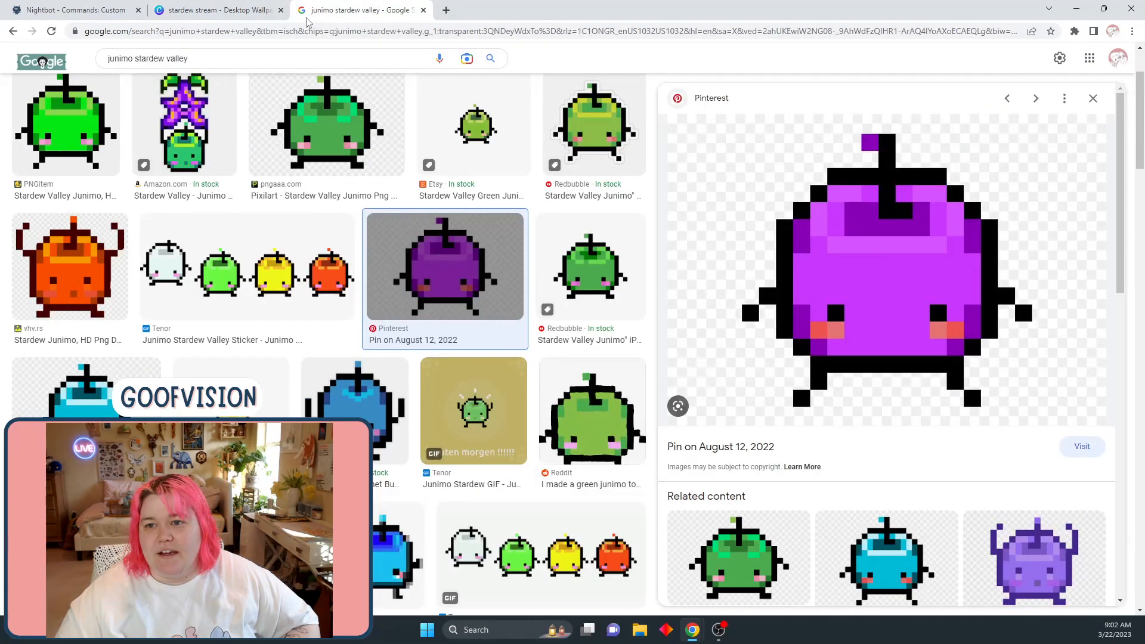
scroll(124, 313, "up", 2)
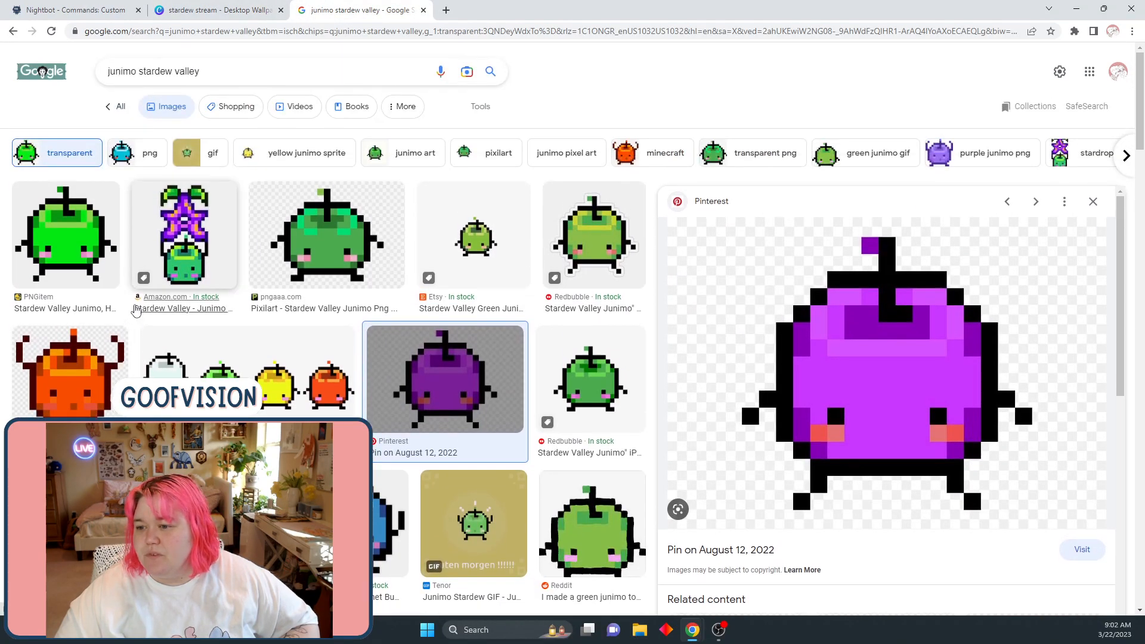
scroll(140, 307, "down", 10)
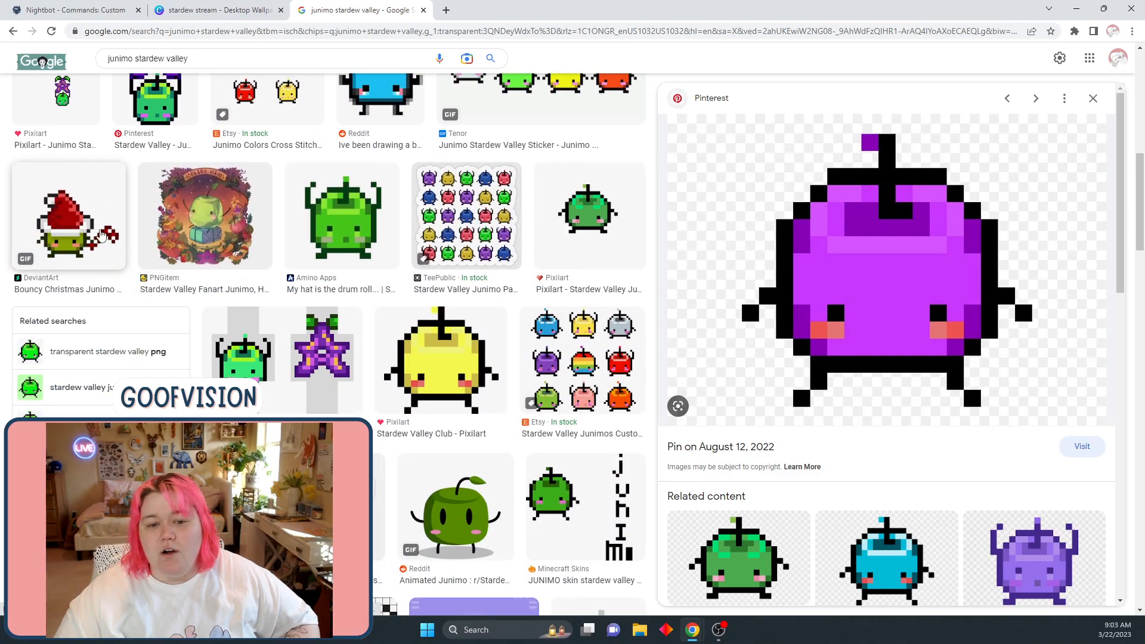
scroll(358, 328, "down", 3)
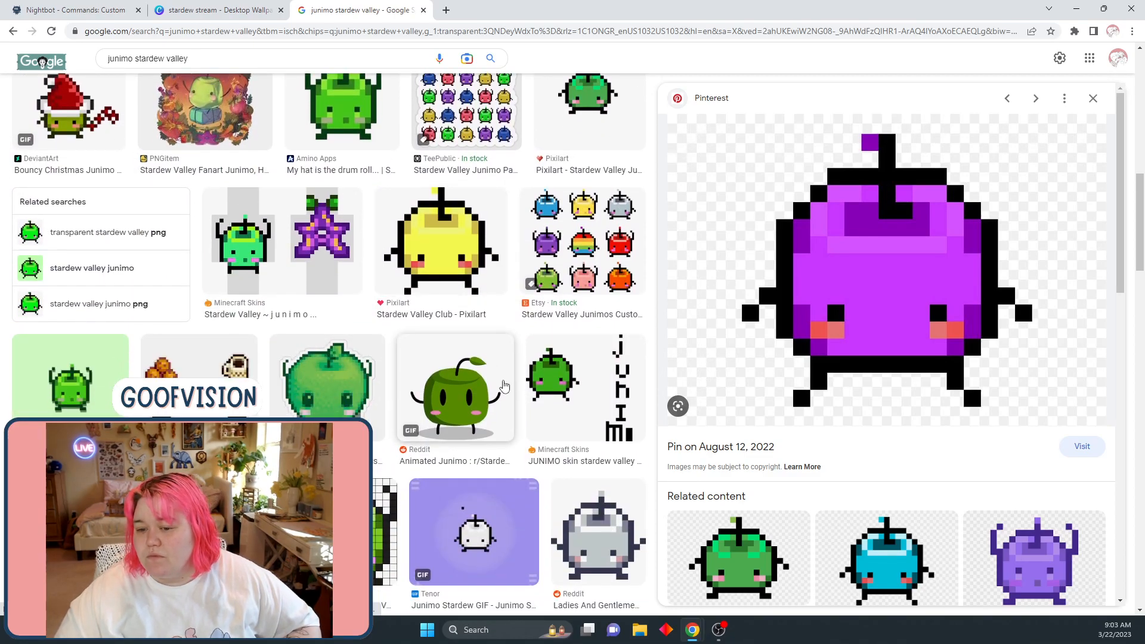
scroll(538, 377, "down", 2)
scroll(538, 378, "down", 1)
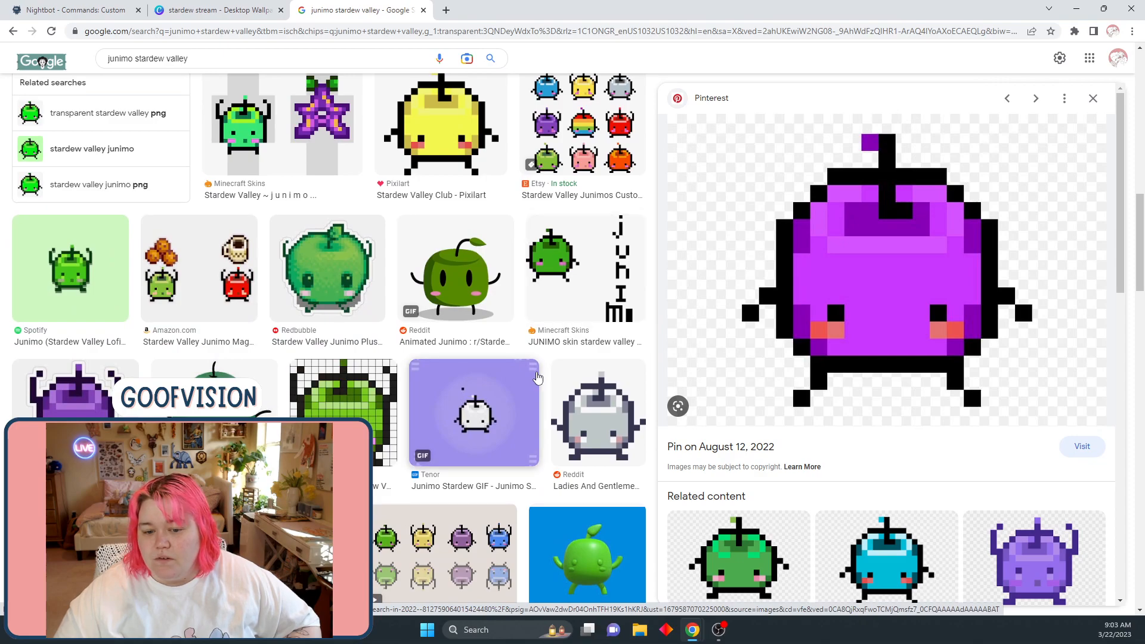
scroll(538, 377, "down", 8)
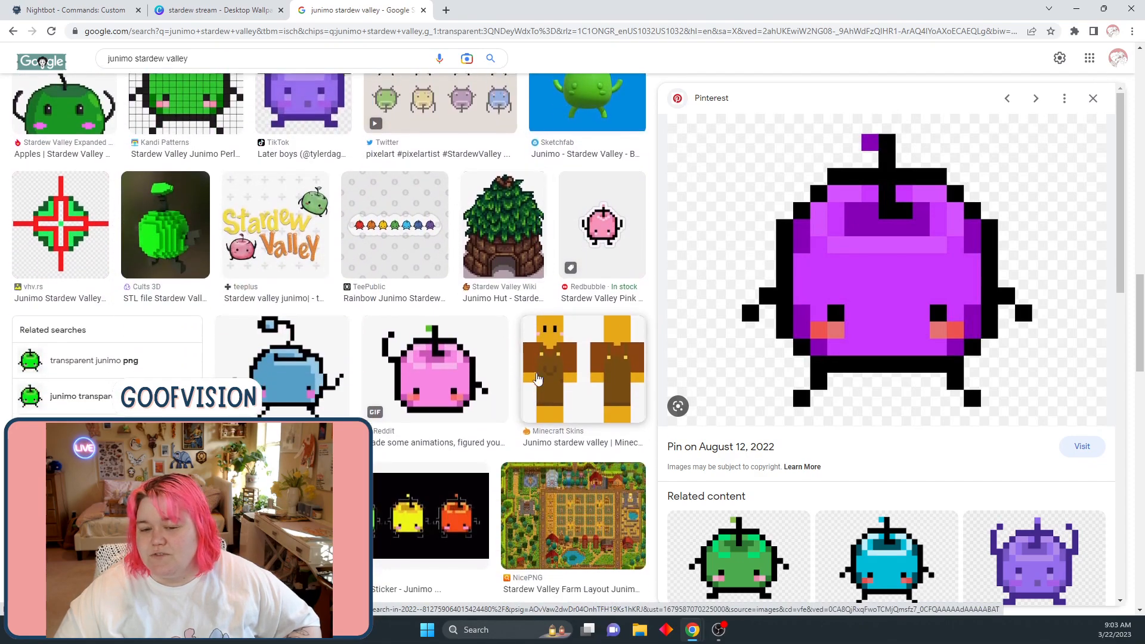
scroll(537, 377, "up", 10)
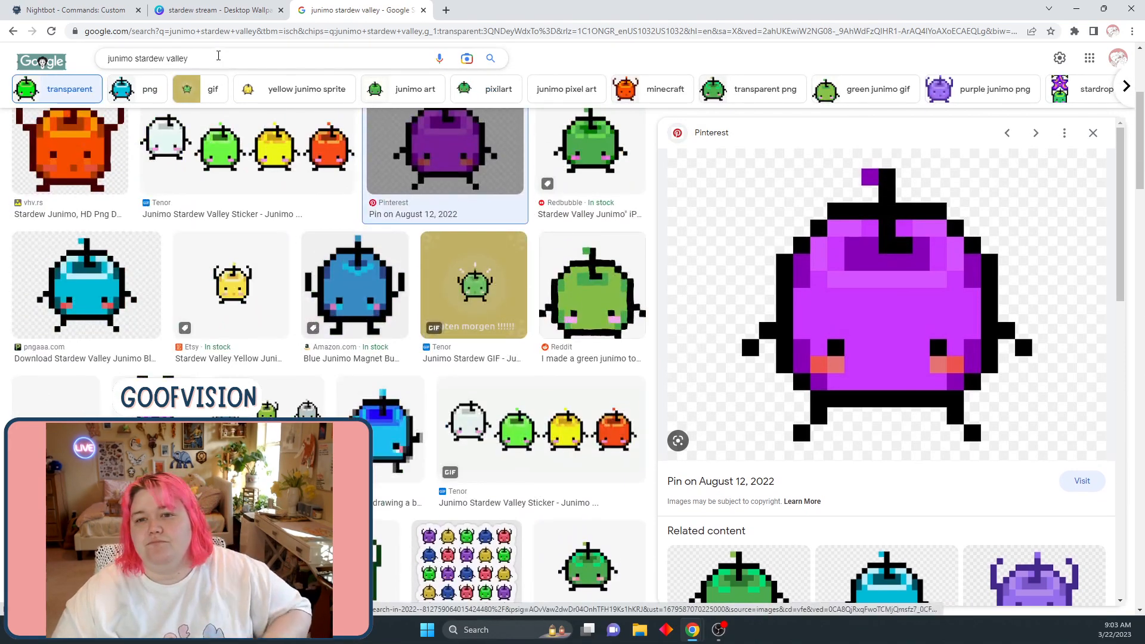
scroll(218, 55, "up", 4)
left_click(218, 9)
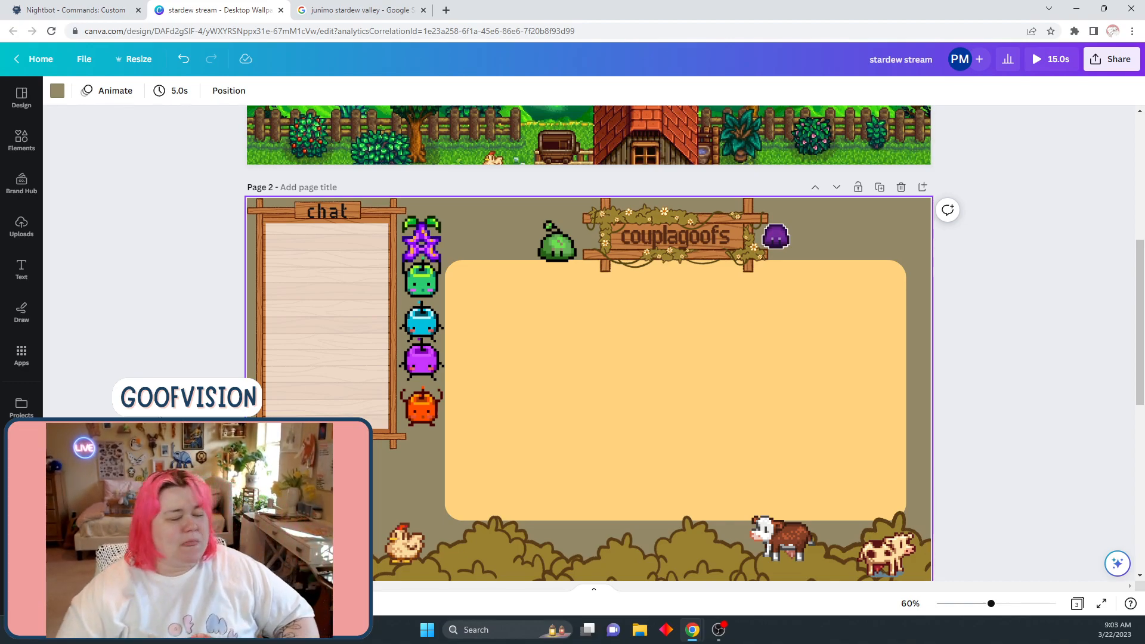
Search Google Images for "junimo stardew valley yelllow"
left_click(358, 10)
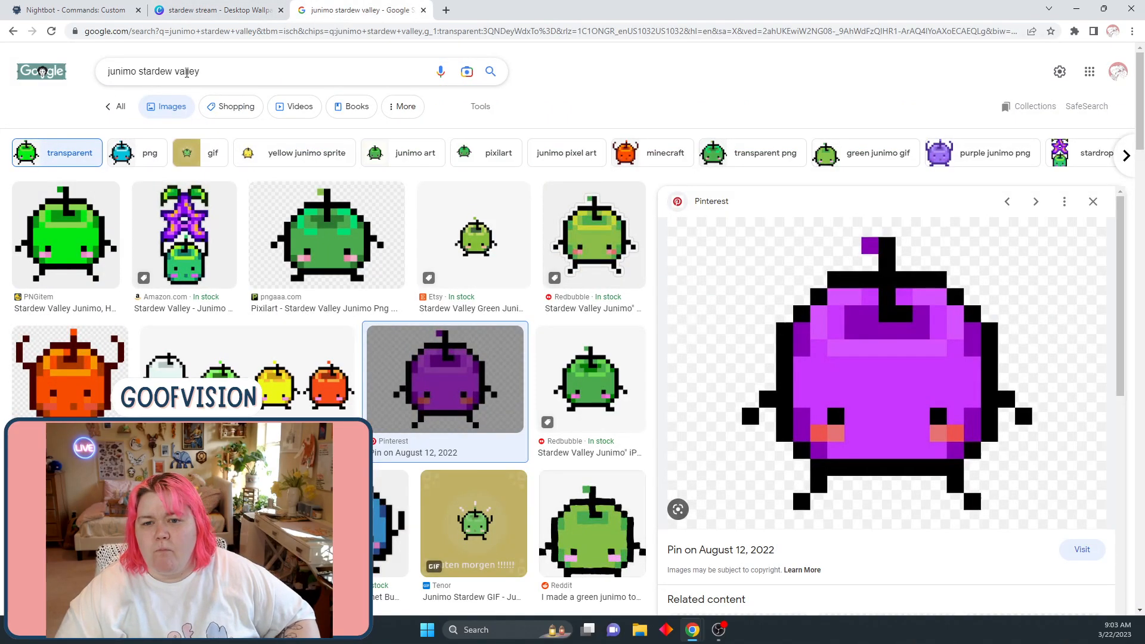
left_click(210, 72)
type("ye")
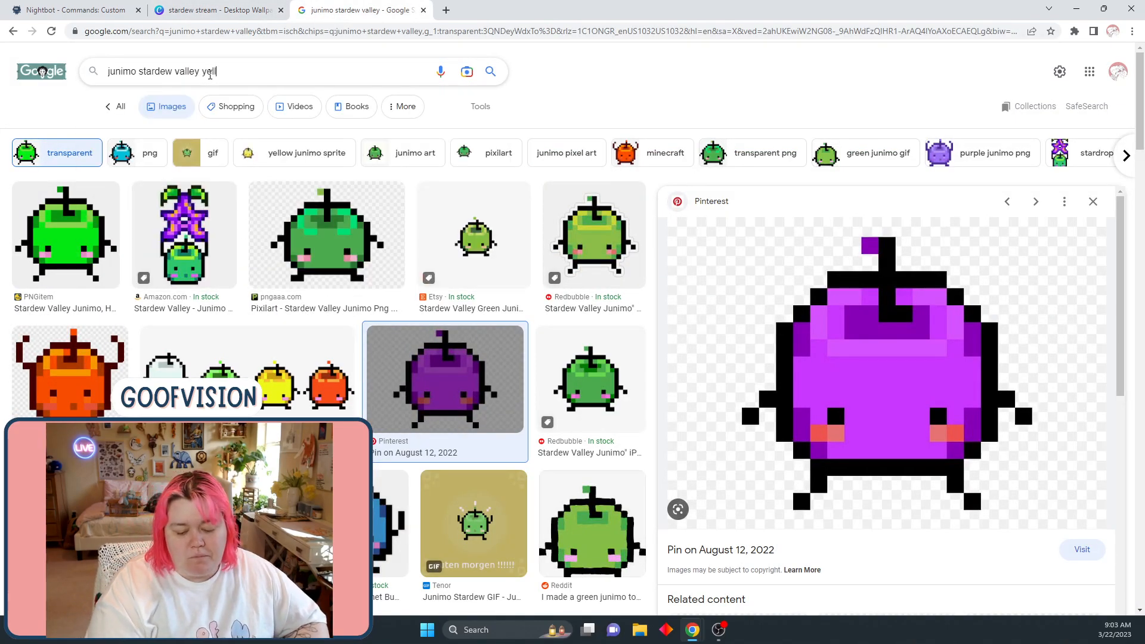
type("lllow")
key("Return")
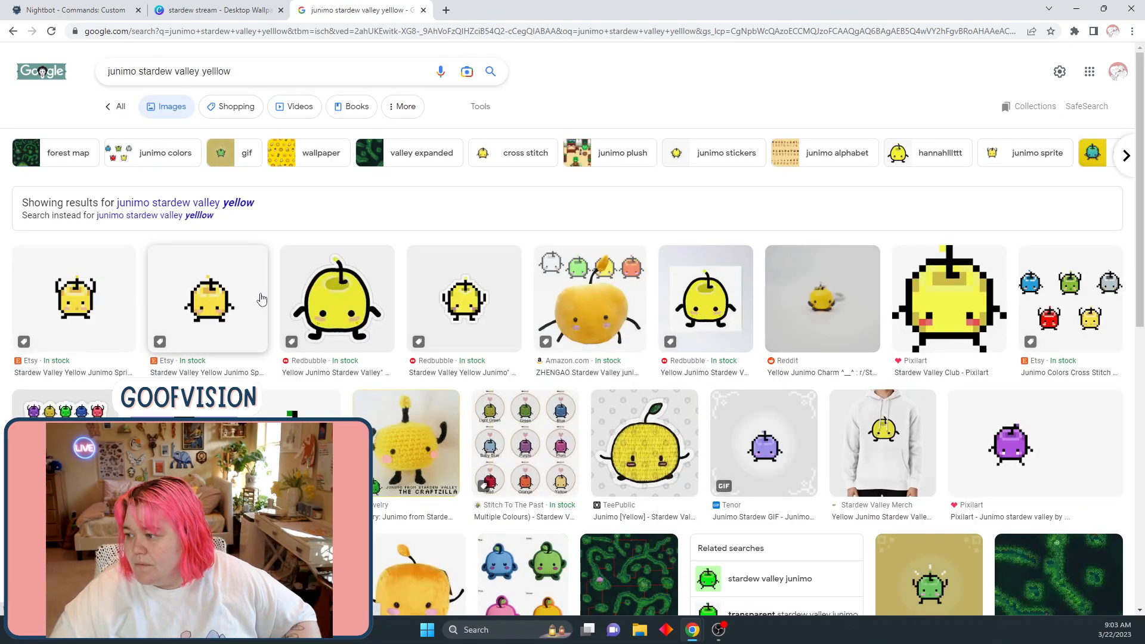
Copy the yellow junimo picture from the Pixilart result and paste it onto page 2 of the stardew stream design
left_click(992, 309)
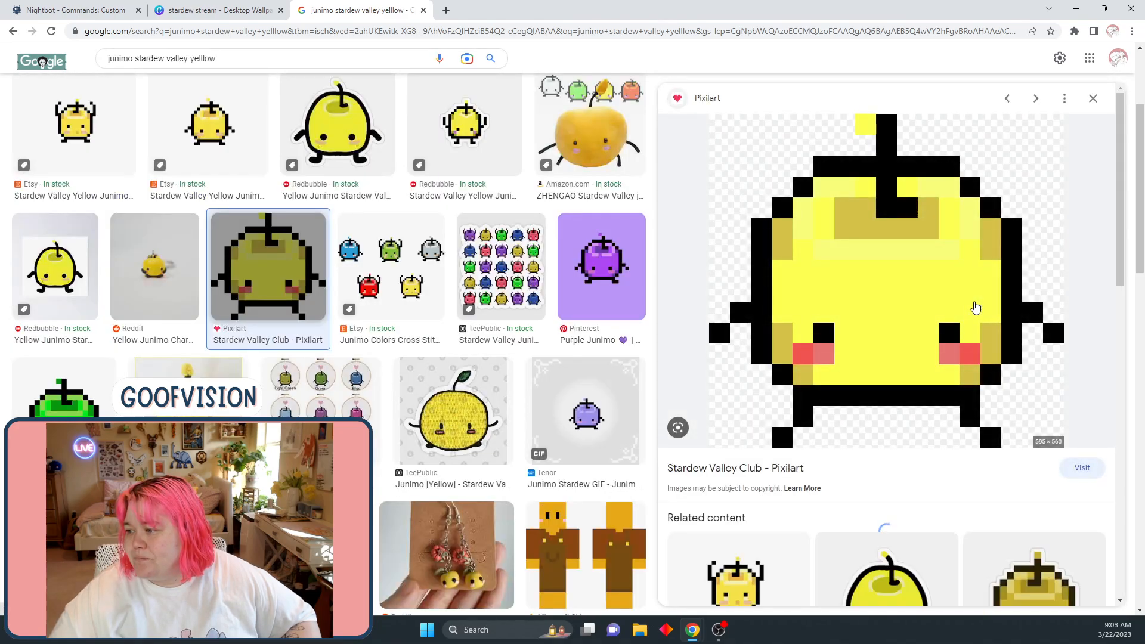
right_click(906, 308)
left_click(954, 446)
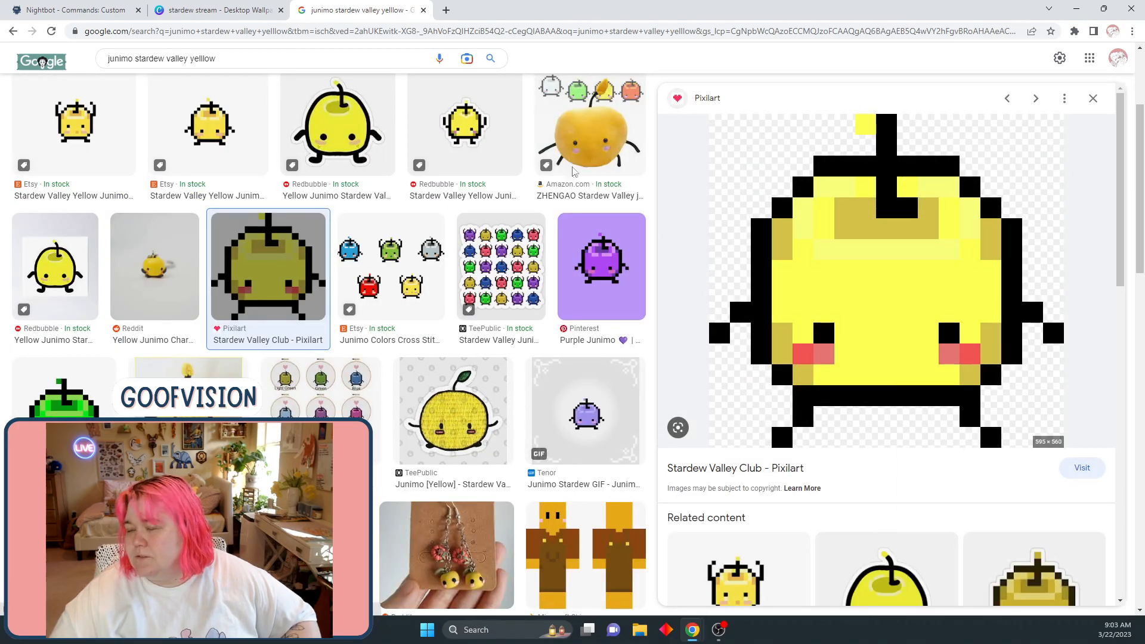
left_click(221, 10)
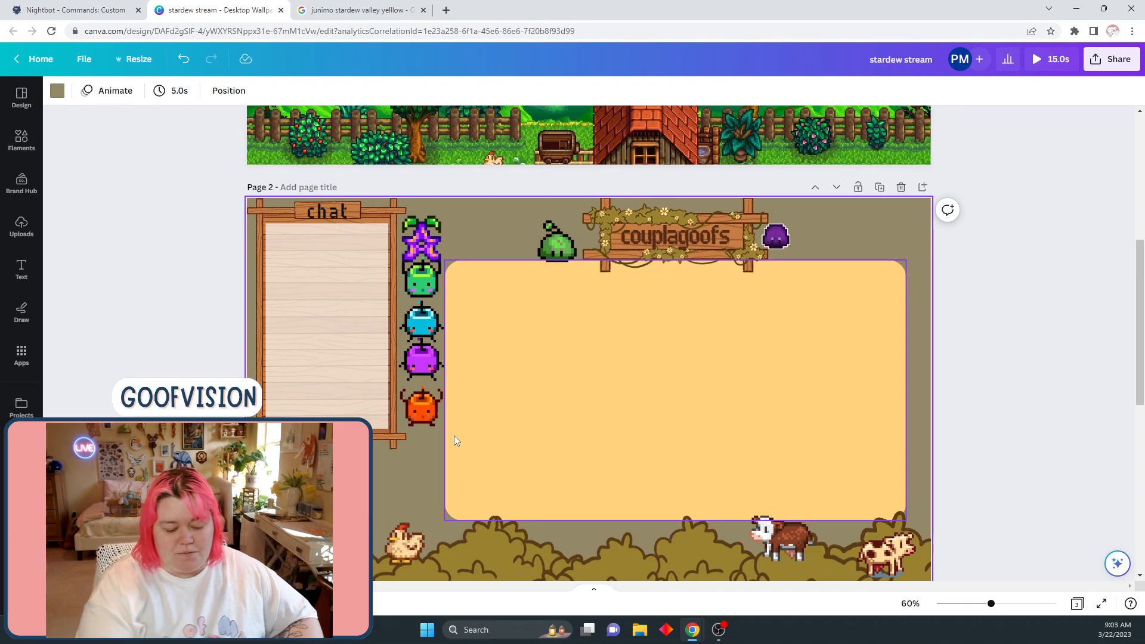
key("ctrl+v")
Move the orange junimo below the chat board and place the yellow junimo, much smaller, in its former spot under the purple one
left_click_drag(428, 411, 292, 499)
left_click(572, 441)
left_click_drag(476, 281, 425, 417)
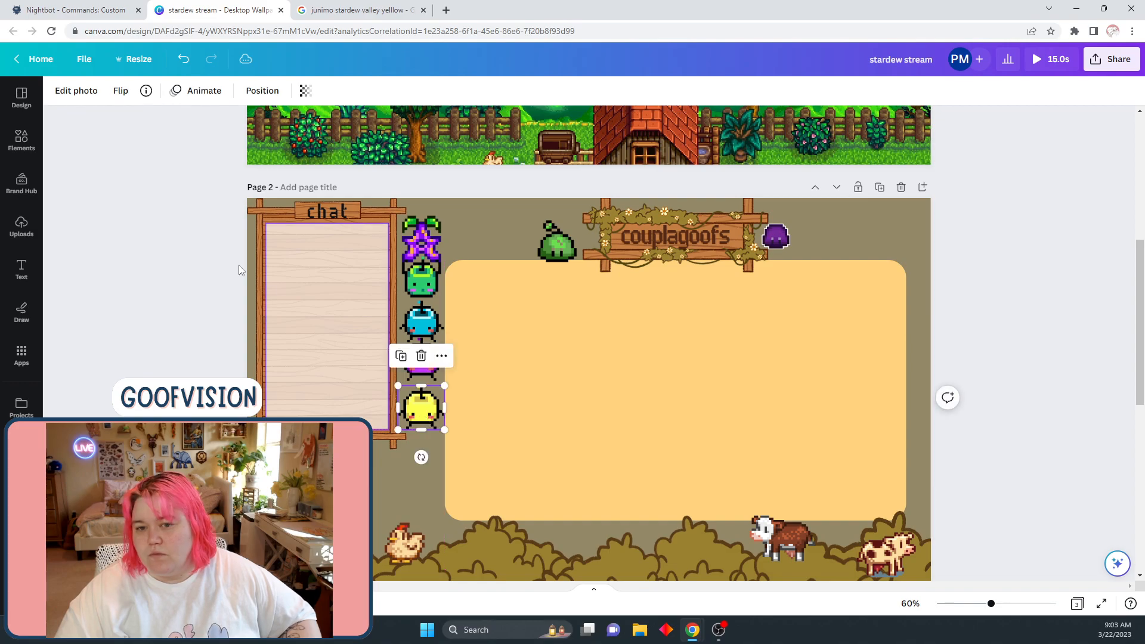
Try the yellow junimo flipped horizontally, nudge it slightly upward and flip it horizontally again
left_click(121, 90)
left_click(131, 122)
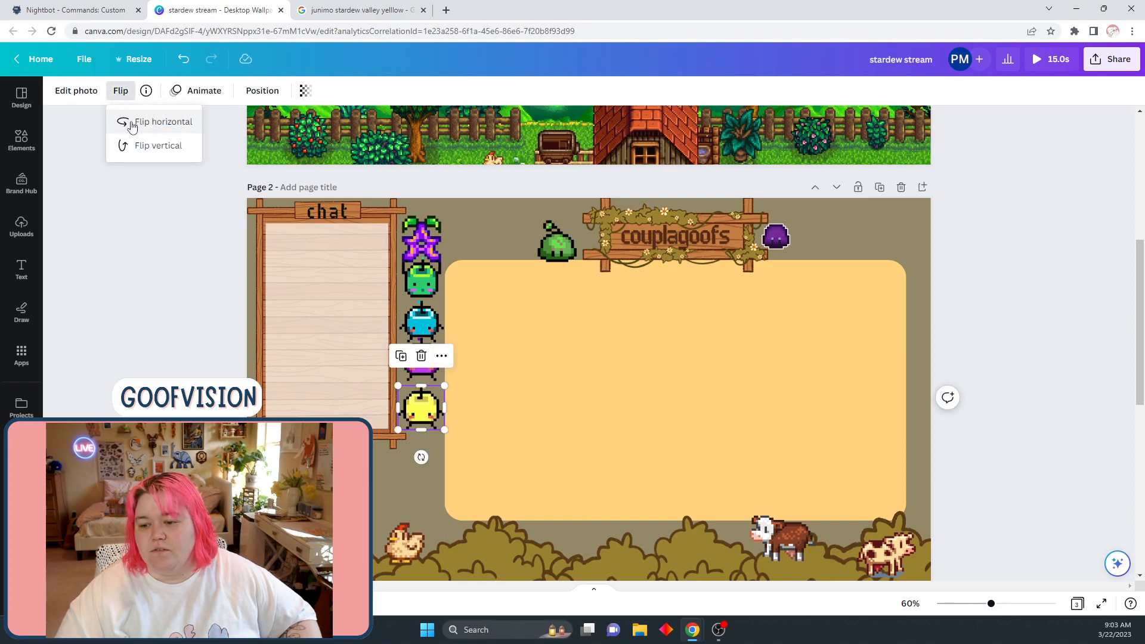
left_click(155, 346)
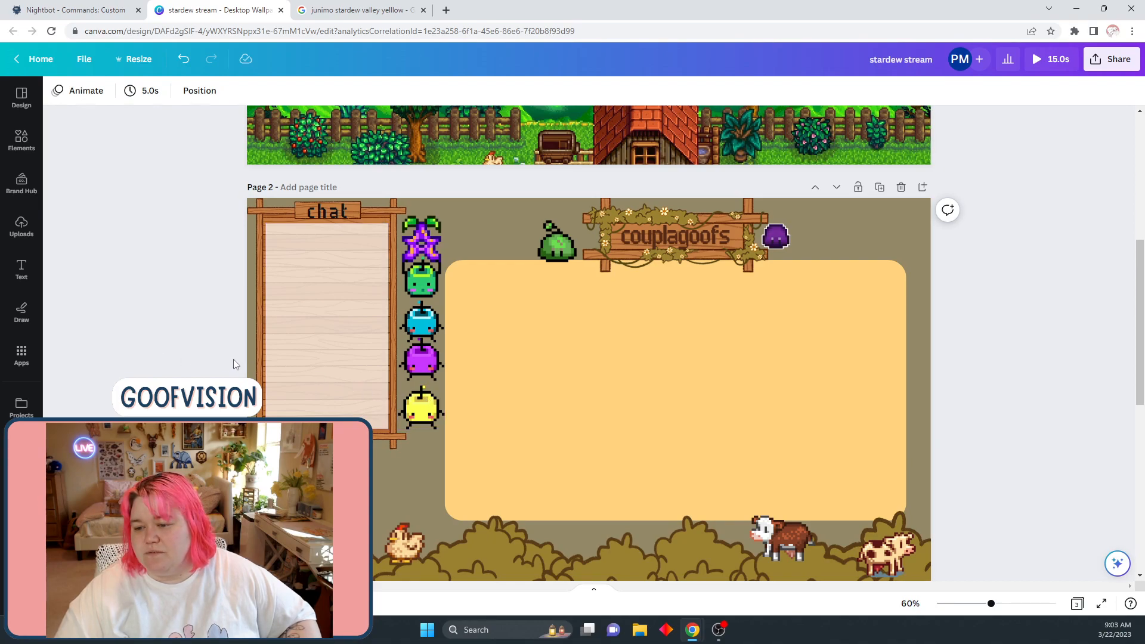
left_click_drag(428, 414, 427, 414)
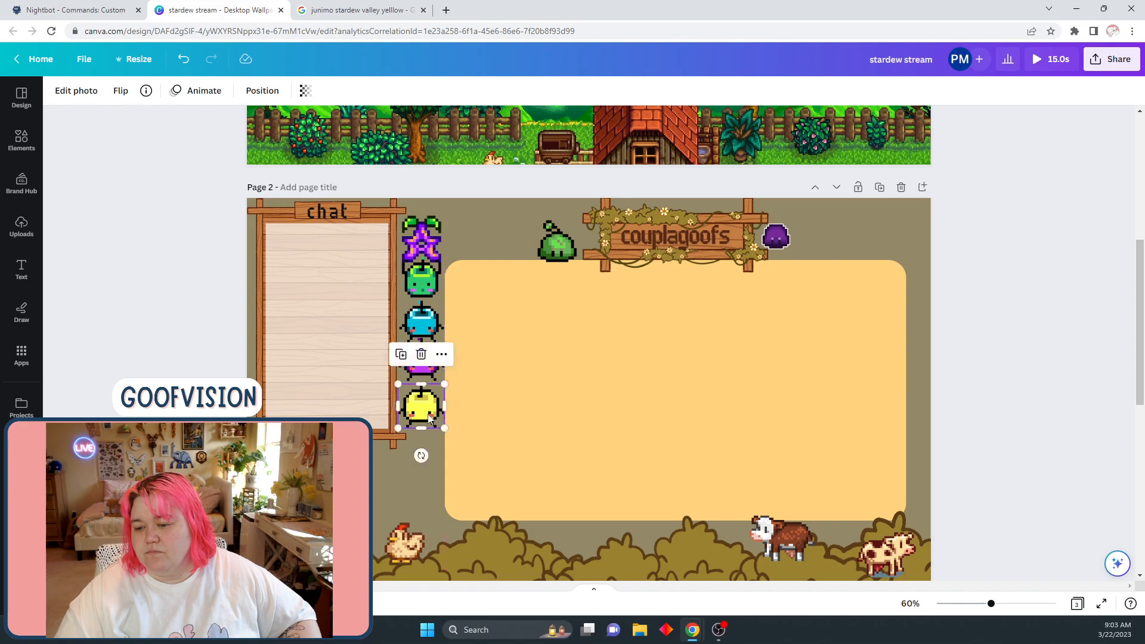
left_click(121, 100)
left_click(134, 124)
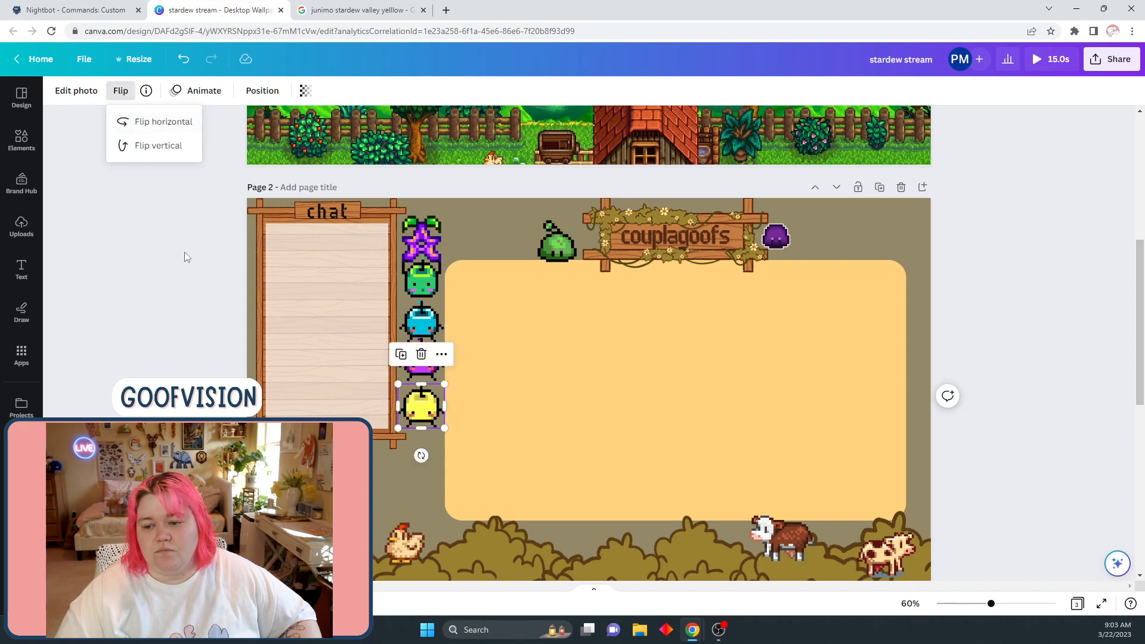
Move the yellow and purple junimos slightly down to even out the spacing in the column beside the chat board
left_click(176, 325)
left_click(426, 362)
left_click_drag(428, 364, 426, 361)
left_click(406, 514)
left_click(420, 453)
left_click_drag(422, 412, 421, 418)
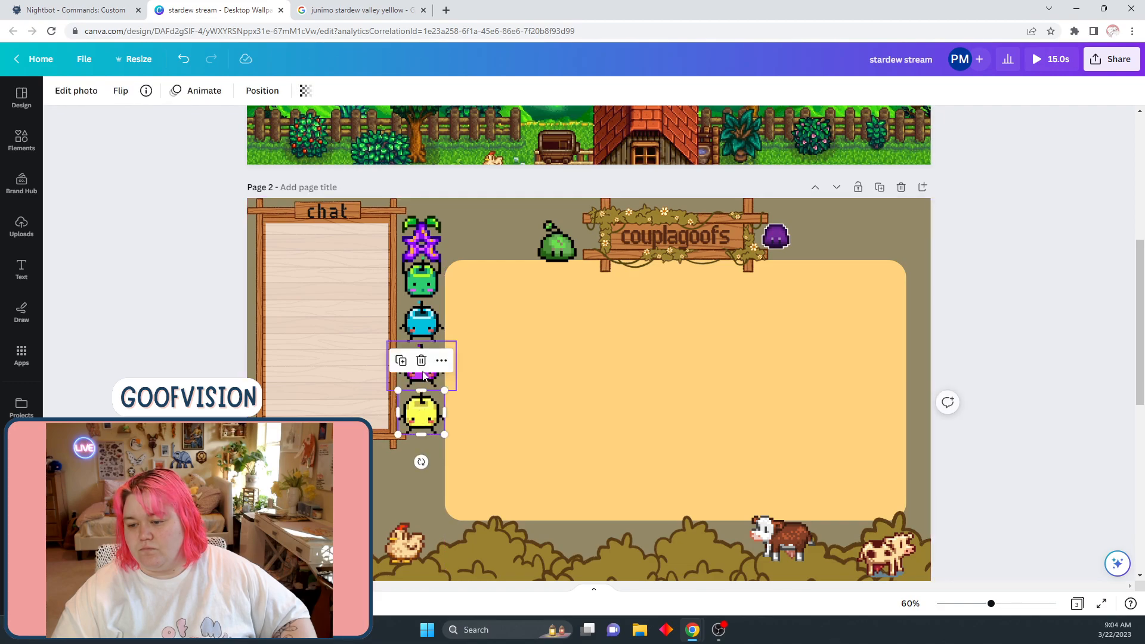
left_click(315, 364)
left_click_drag(427, 365, 428, 369)
left_click(199, 328)
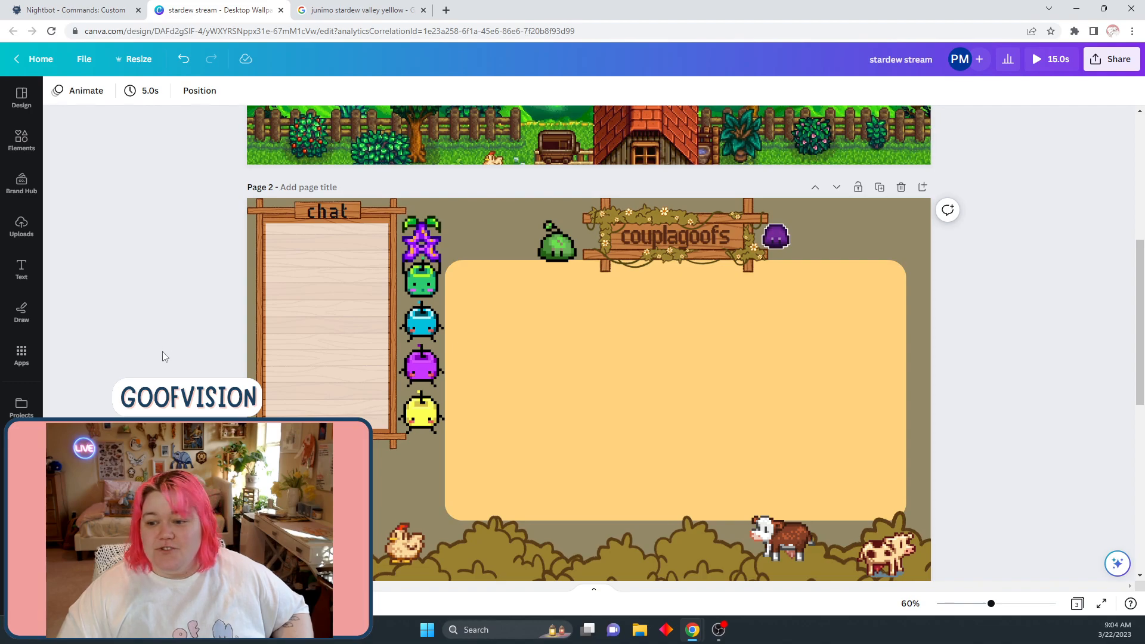
Delete the old page 3 and duplicate page 2 as its replacement
scroll(167, 349, "down", 6)
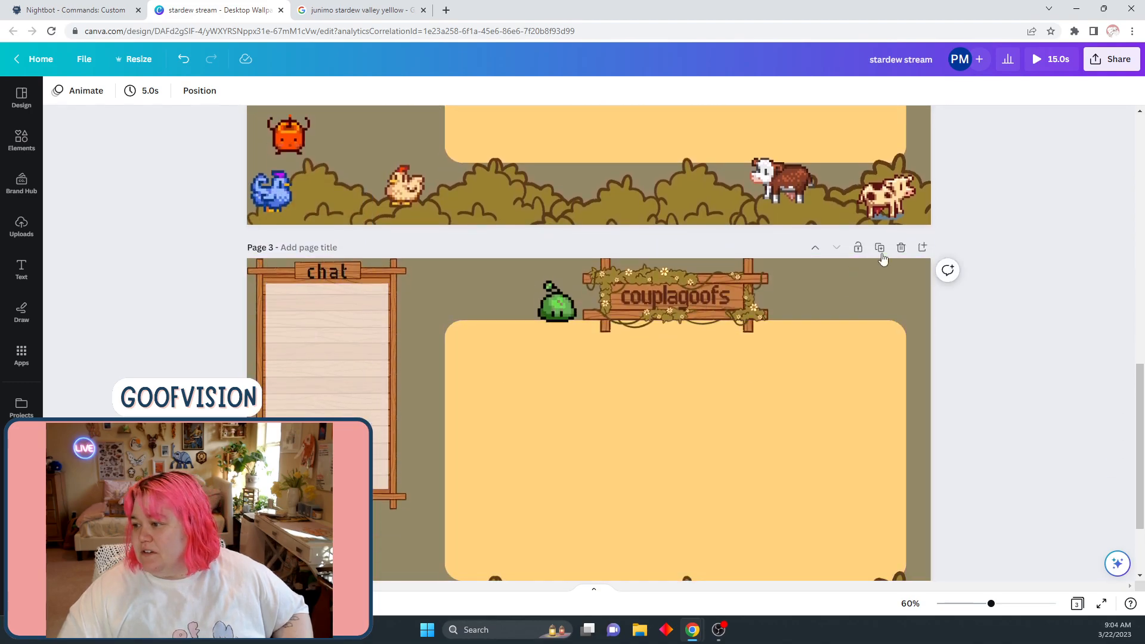
left_click(901, 247)
scroll(822, 357, "up", 4)
scroll(922, 341, "down", 1)
left_click(881, 307)
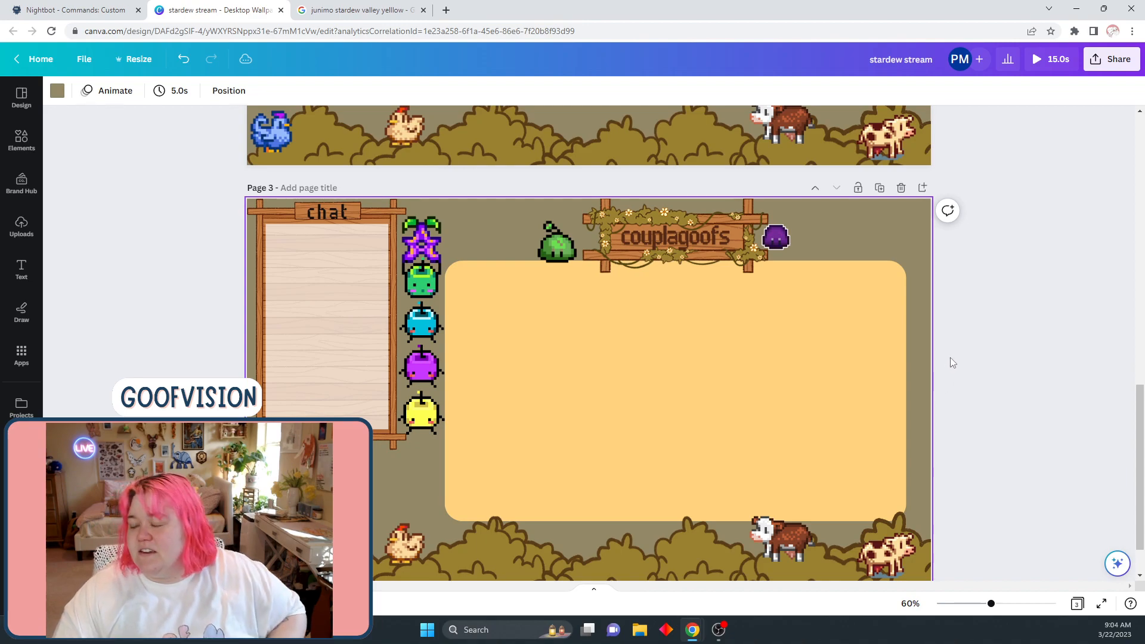
Delete the orange junimo below the chat board on both page 2 and page 3
scroll(952, 363, "down", 1)
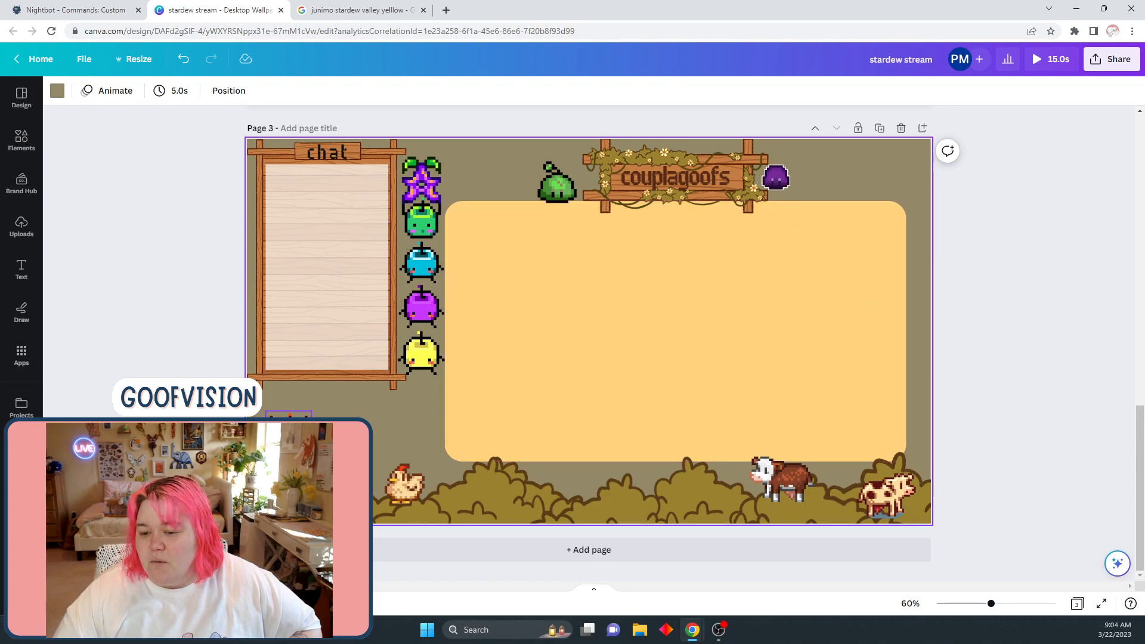
scroll(70, 333, "up", 4)
left_click(316, 266)
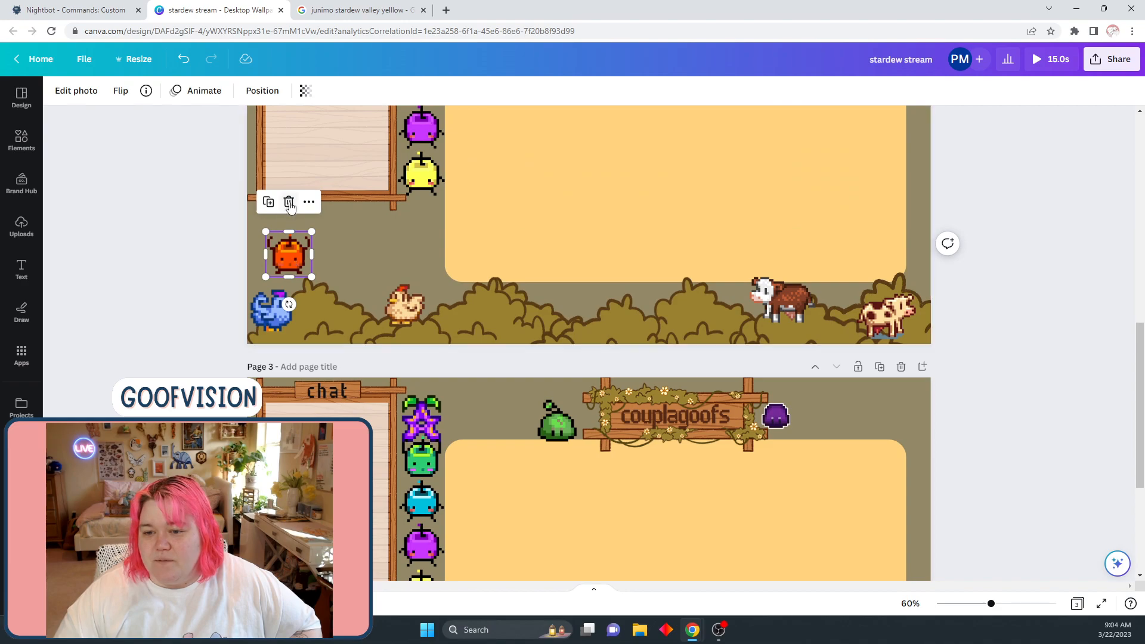
key("Delete")
scroll(197, 339, "down", 4)
left_click(292, 416)
left_click(289, 379)
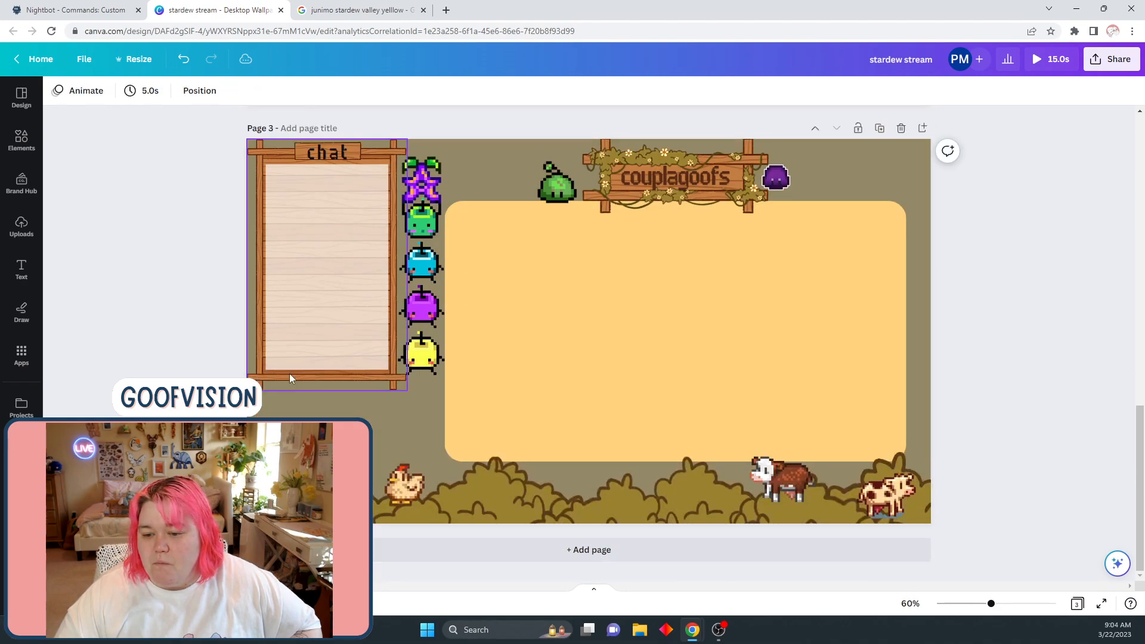
Shrink the whole chat board on page 3, keeping it in the page's upper-left corner
left_click(313, 330)
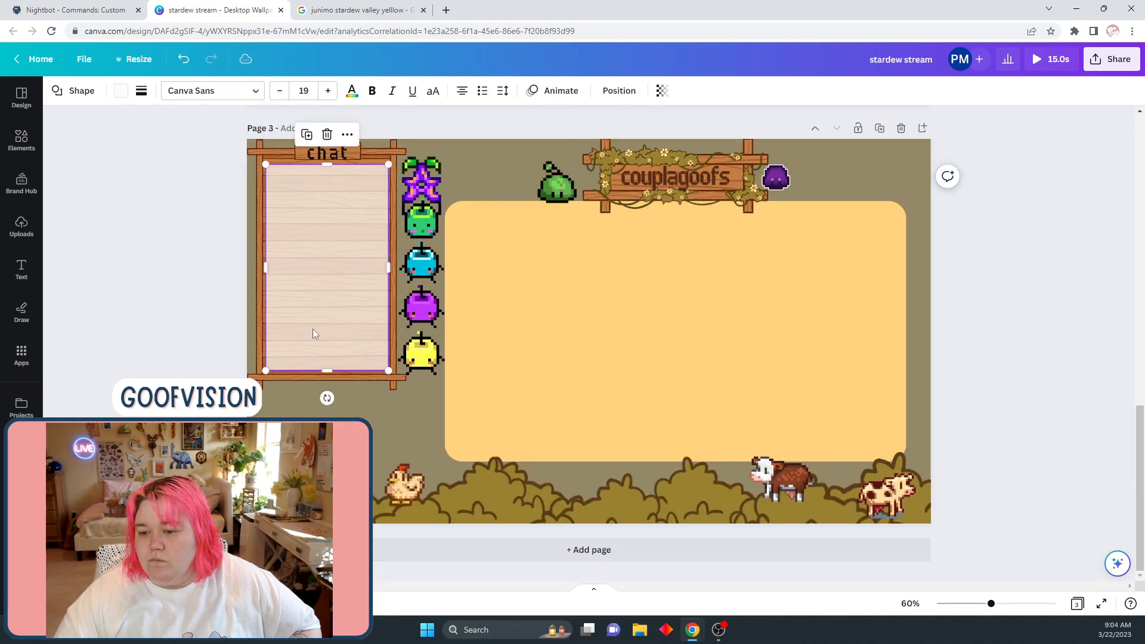
left_click(289, 401)
left_click_drag(376, 412, 352, 332)
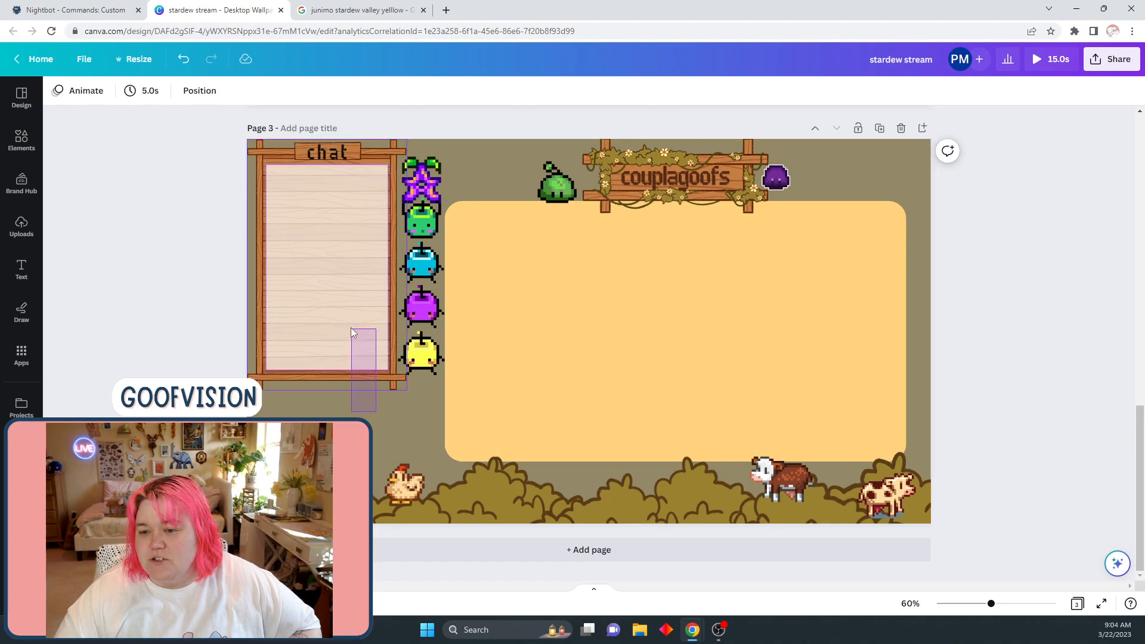
left_click_drag(330, 263, 278, 143)
left_click_drag(407, 391, 369, 341)
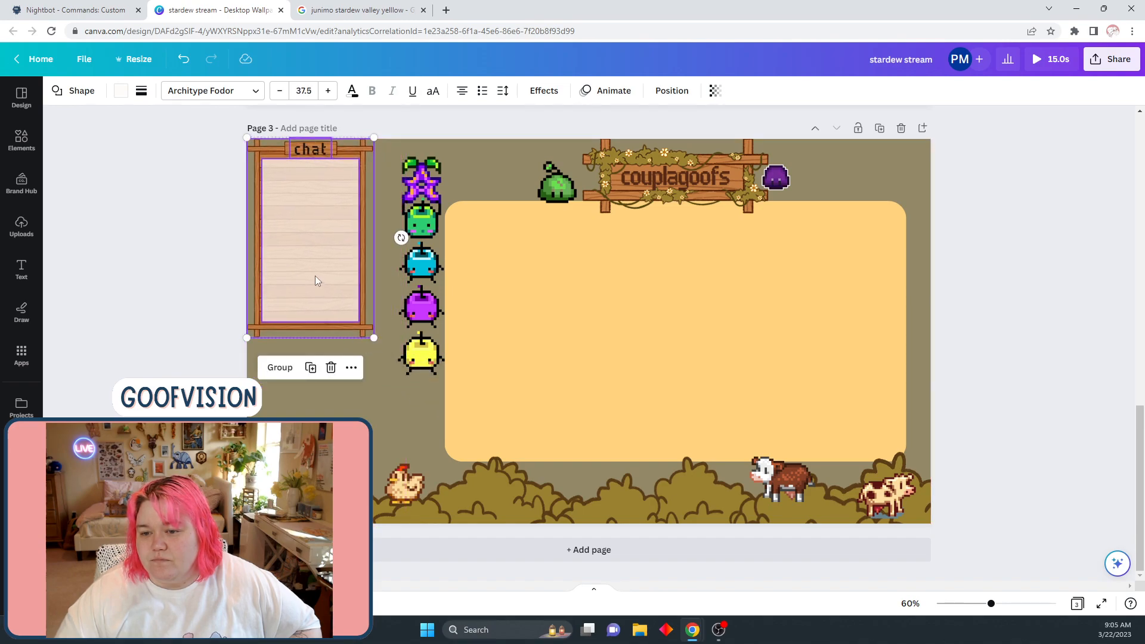
left_click(327, 385)
Move the junimo column on page 3 up beside the smaller chat board and scale it down
left_click_drag(429, 382, 409, 178)
left_click_drag(424, 271, 411, 284)
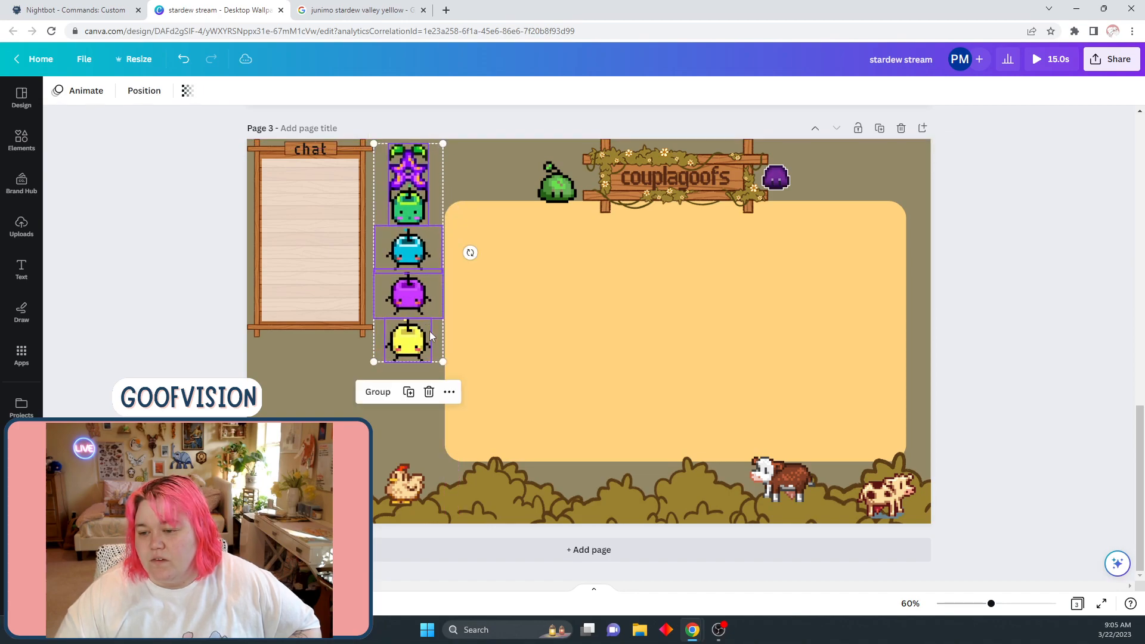
left_click_drag(442, 362, 405, 292)
left_click(207, 377)
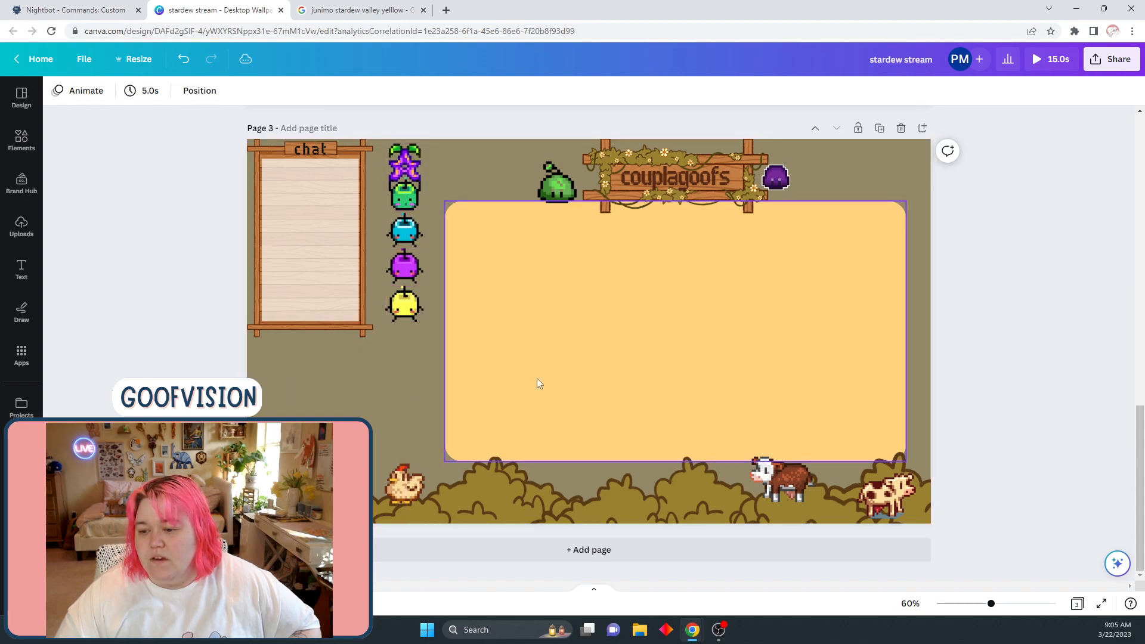
Duplicate the large yellow panel on page 3, shrink the copy and place it below the chat board
left_click(588, 263)
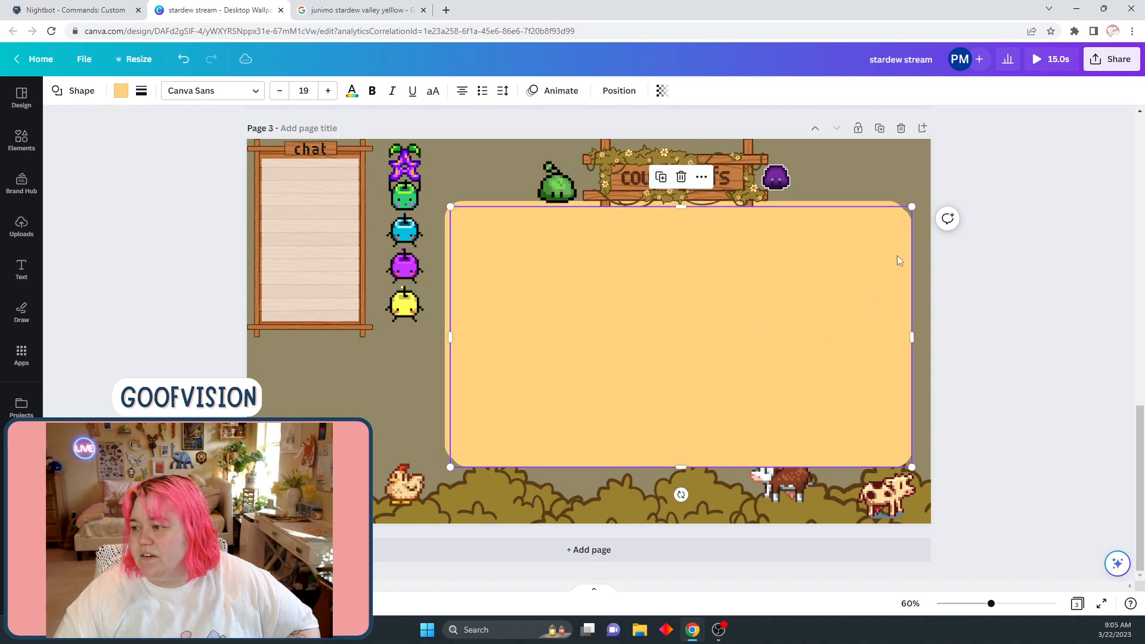
left_click_drag(913, 208, 618, 356)
left_click_drag(544, 396, 344, 384)
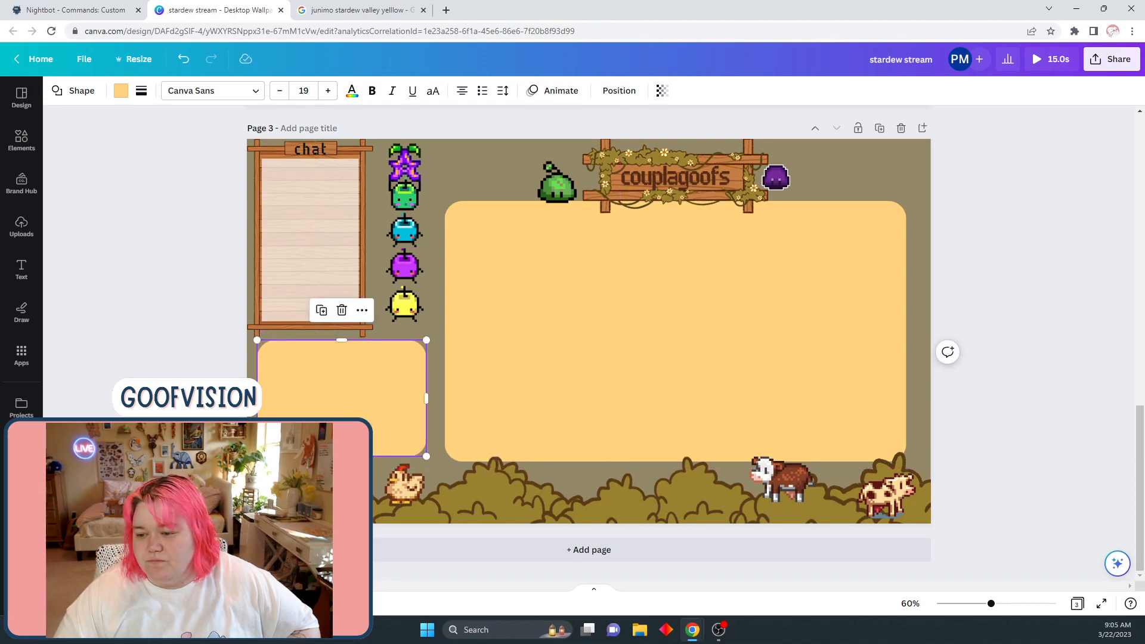
key("Escape")
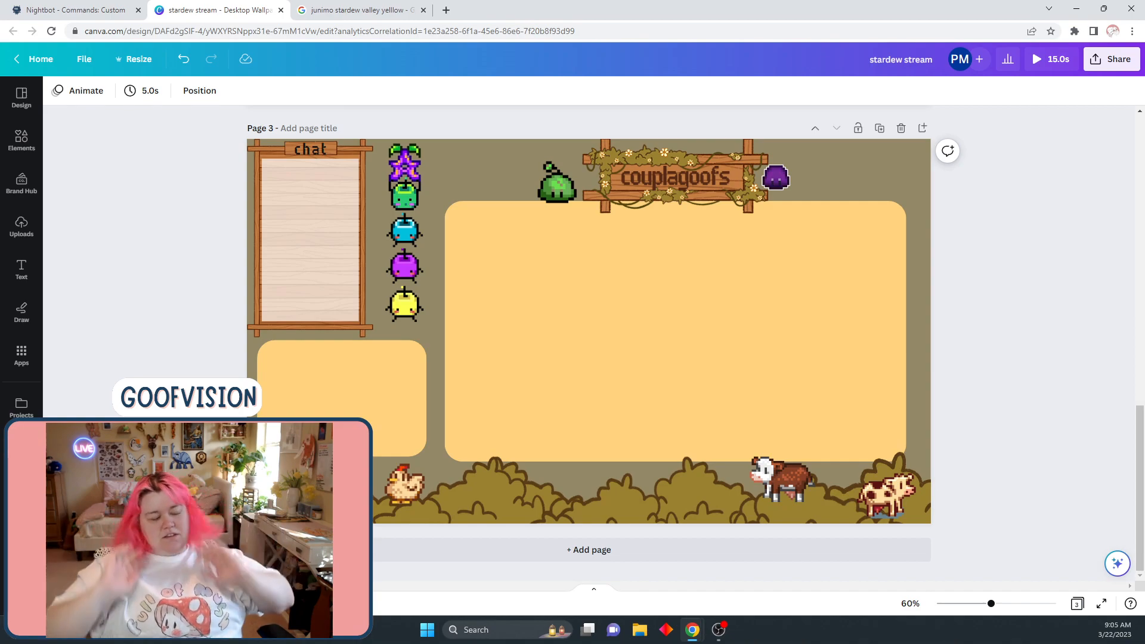
left_click(358, 10)
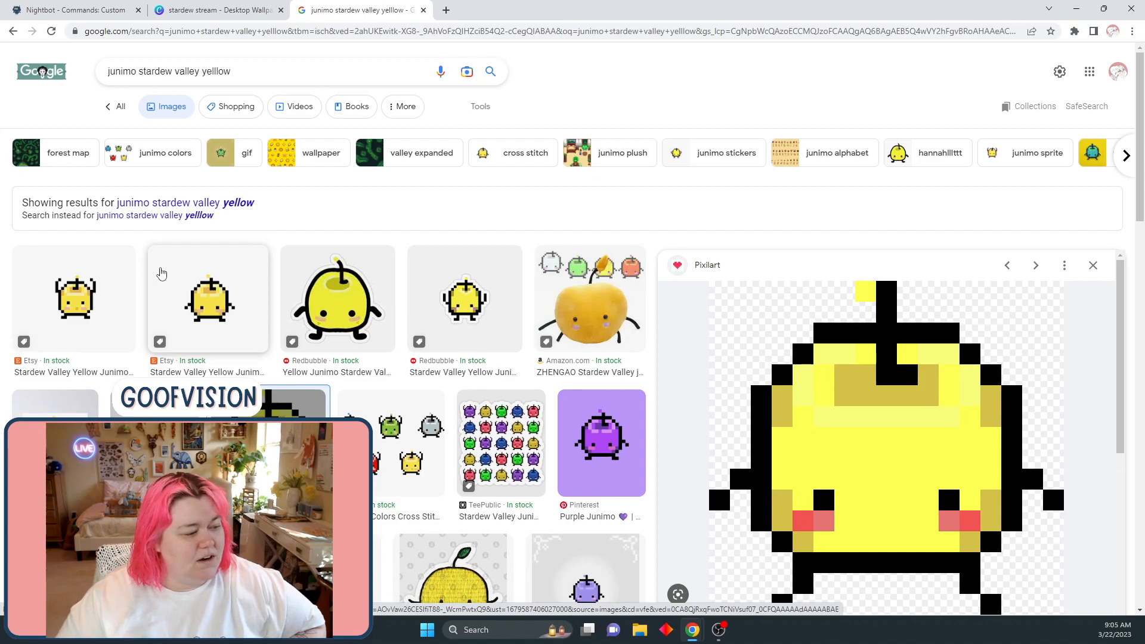
left_click(203, 10)
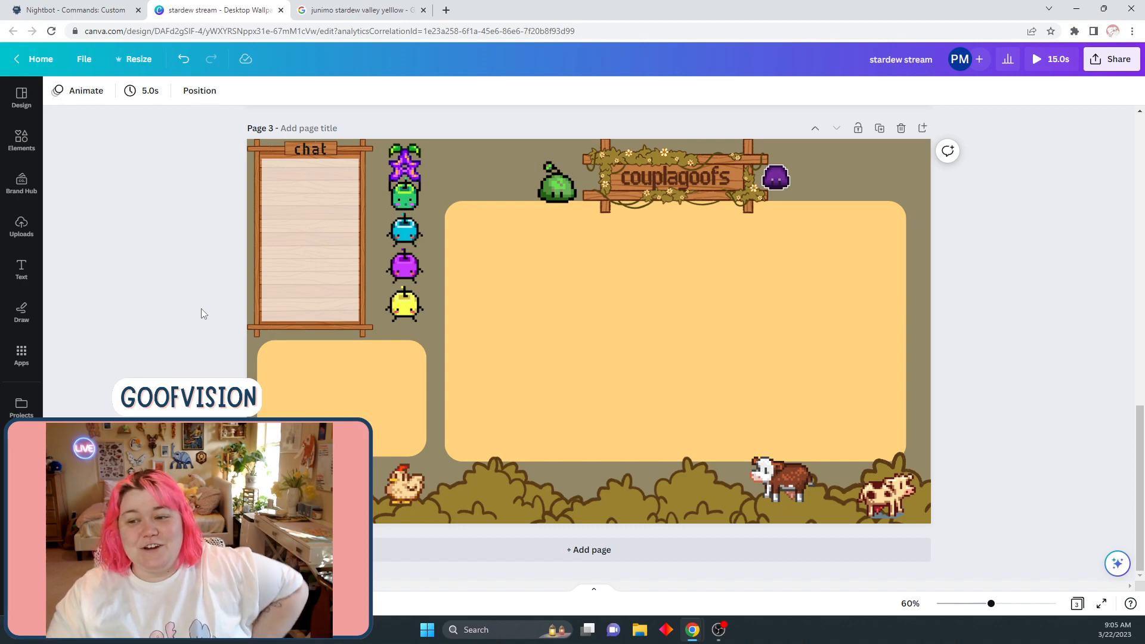
Enlarge the junimo column on page 3 slightly so it spans the chat board's height, and nudge it into place
left_click(397, 263)
left_click(417, 327)
left_click_drag(417, 327, 378, 156)
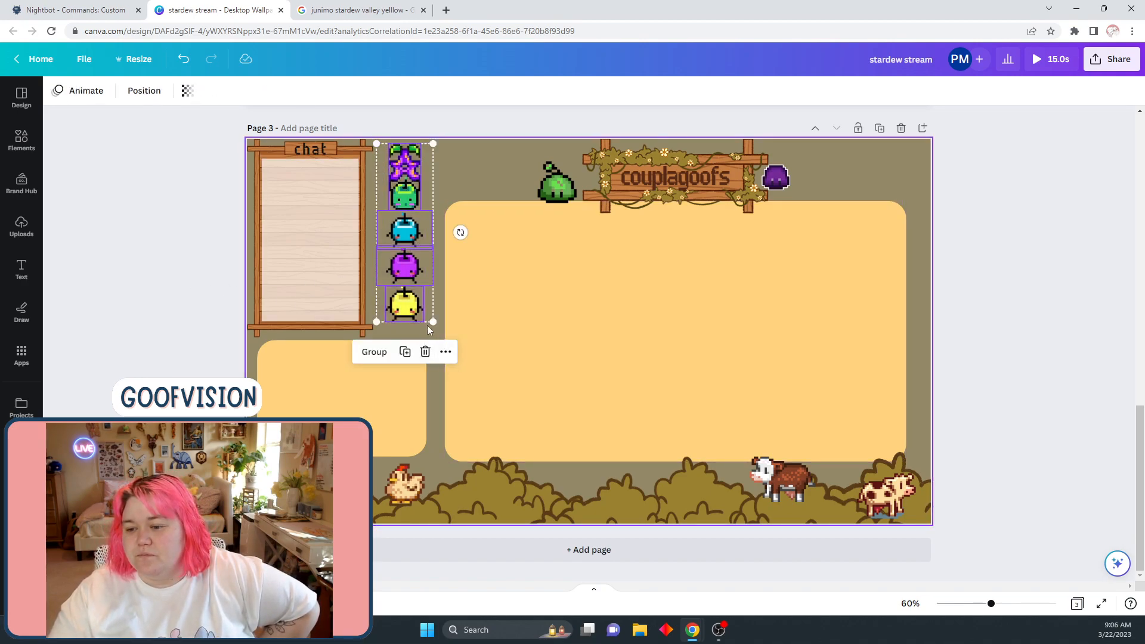
left_click_drag(433, 322, 445, 337)
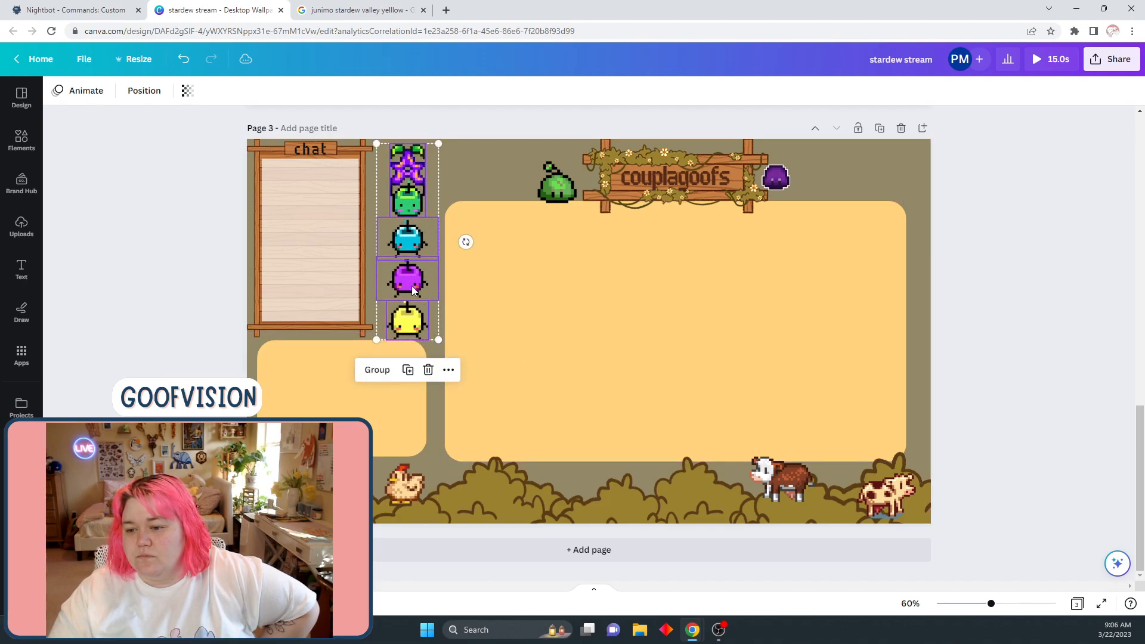
left_click_drag(411, 285, 410, 283)
left_click(197, 319)
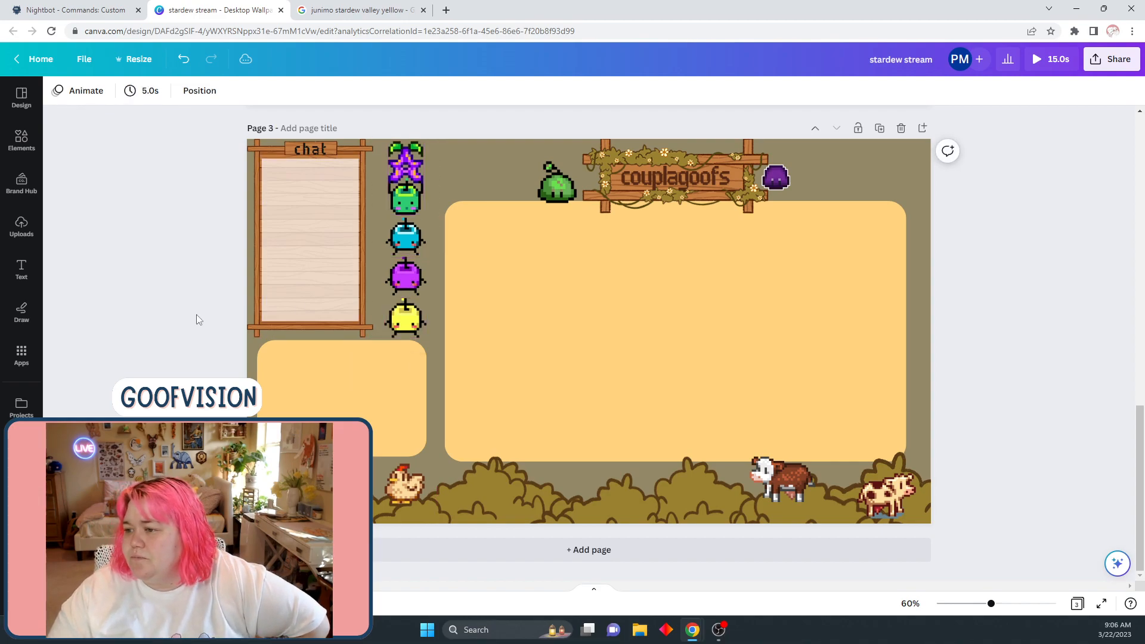
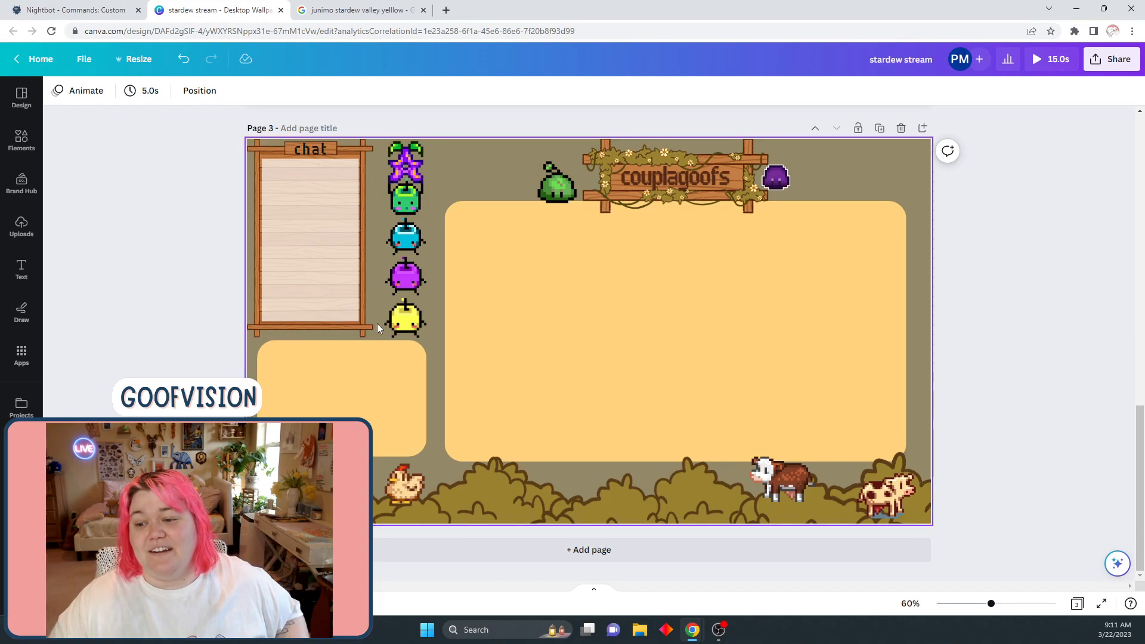
Align the chat board's left edge with the small yellow panel below, and shift the junimo column right to even out the gaps
left_click_drag(379, 322, 239, 140)
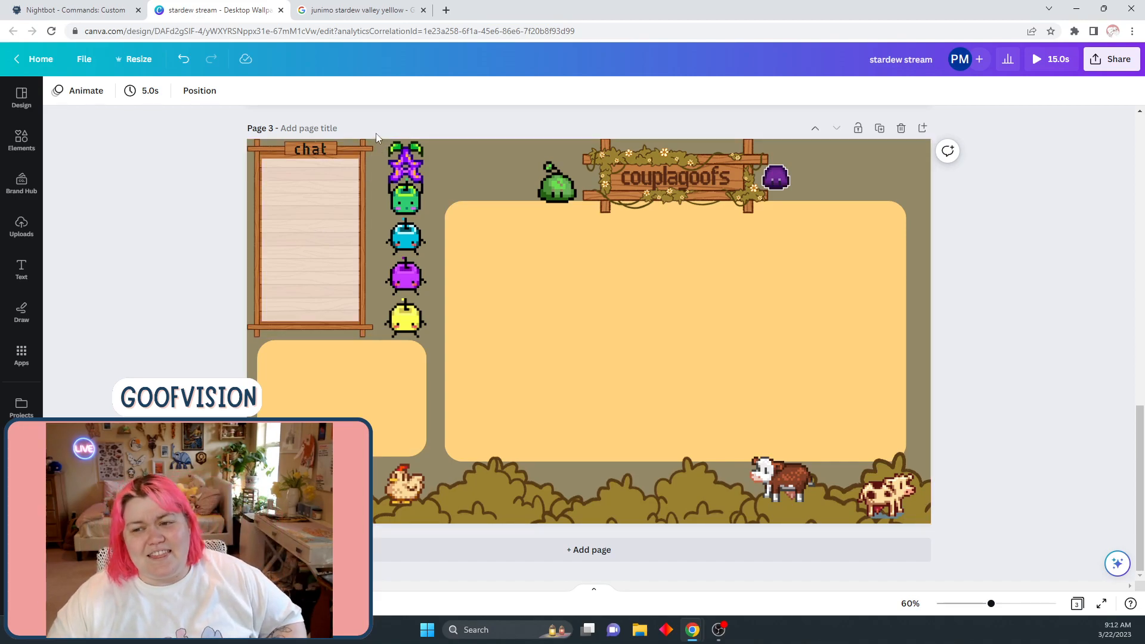
left_click_drag(376, 141, 242, 247)
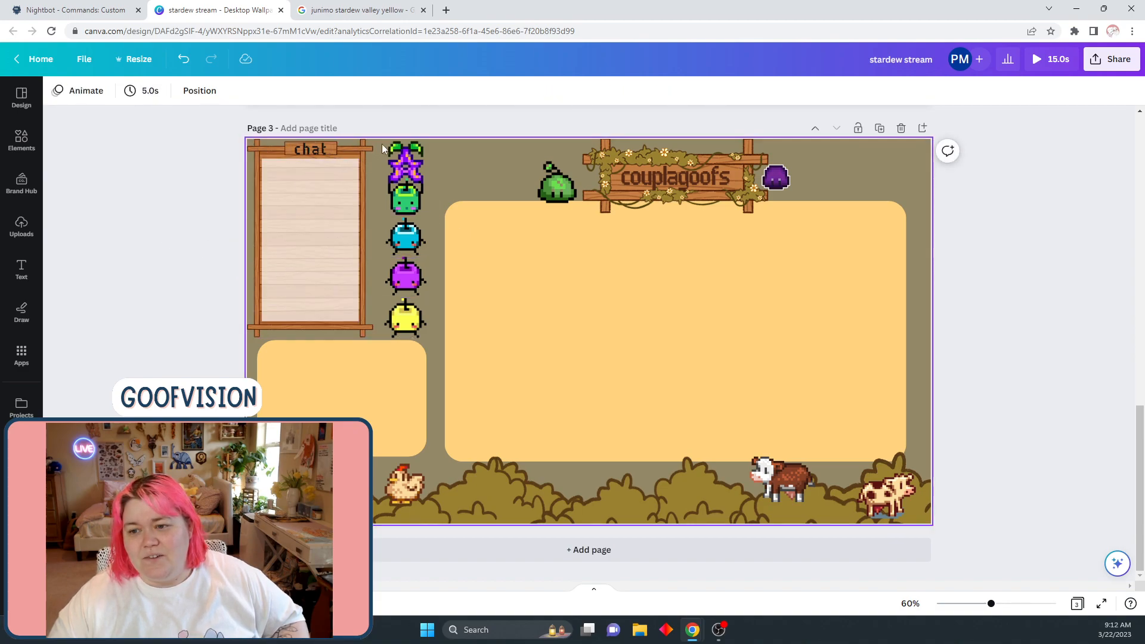
left_click_drag(374, 143, 249, 329)
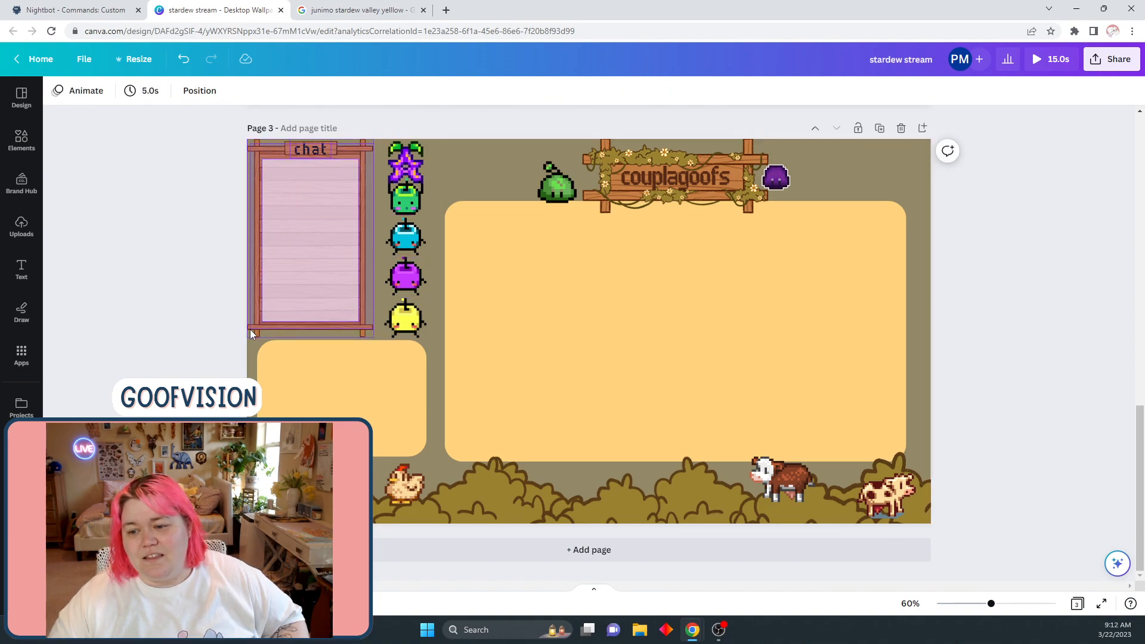
left_click_drag(284, 286, 291, 286)
key("shift+Right")
key("shift+Left")
key("shift+Right")
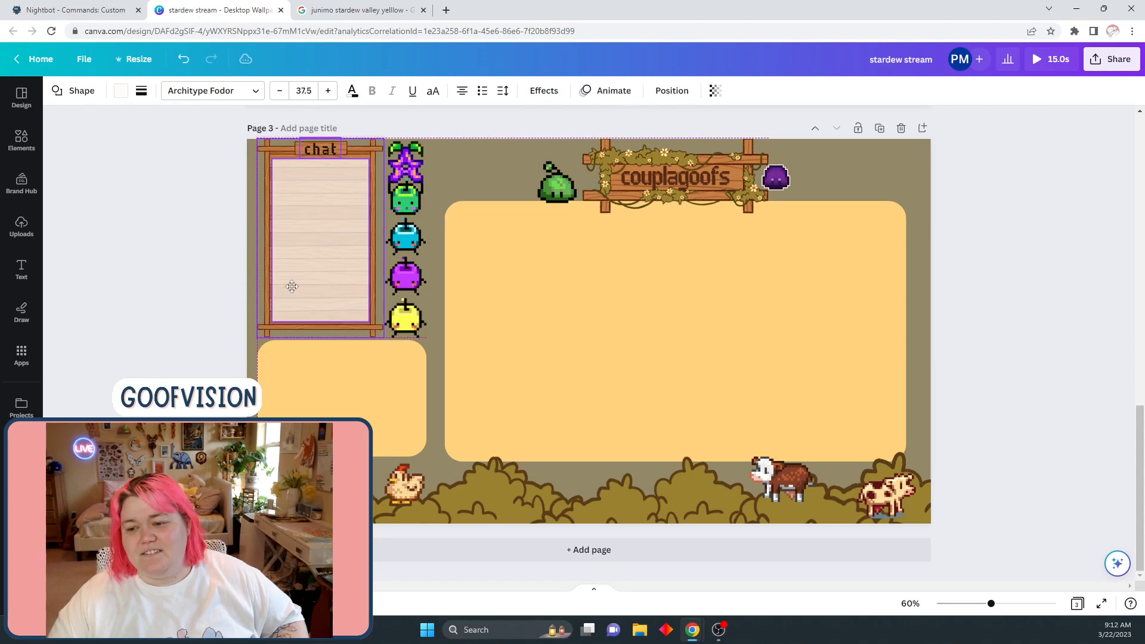
left_click(205, 286)
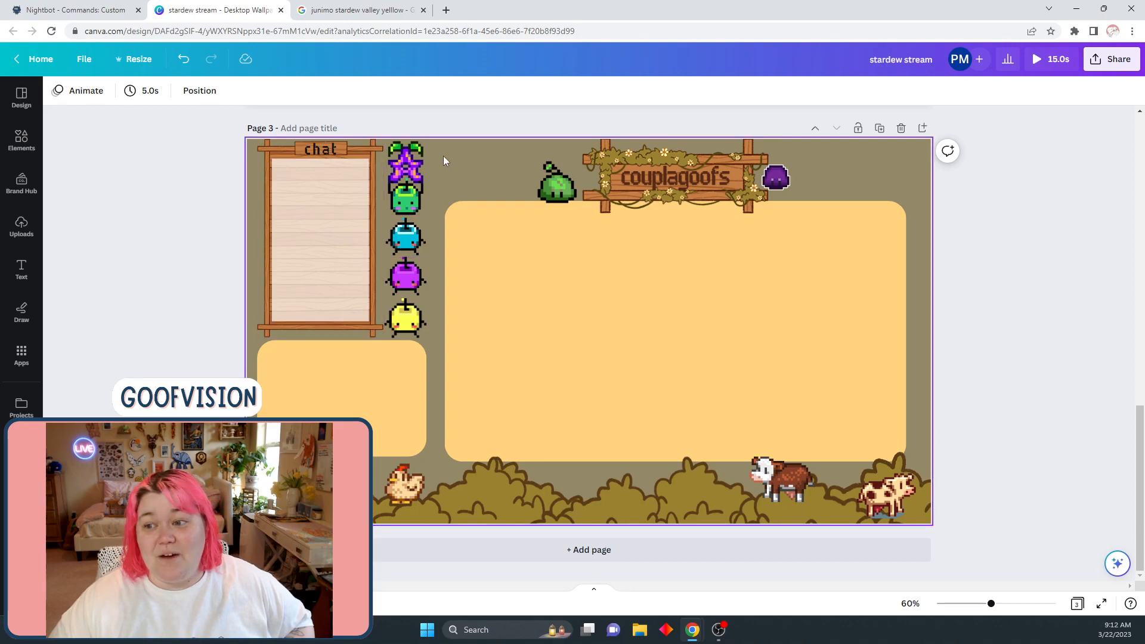
left_click_drag(438, 152, 409, 282)
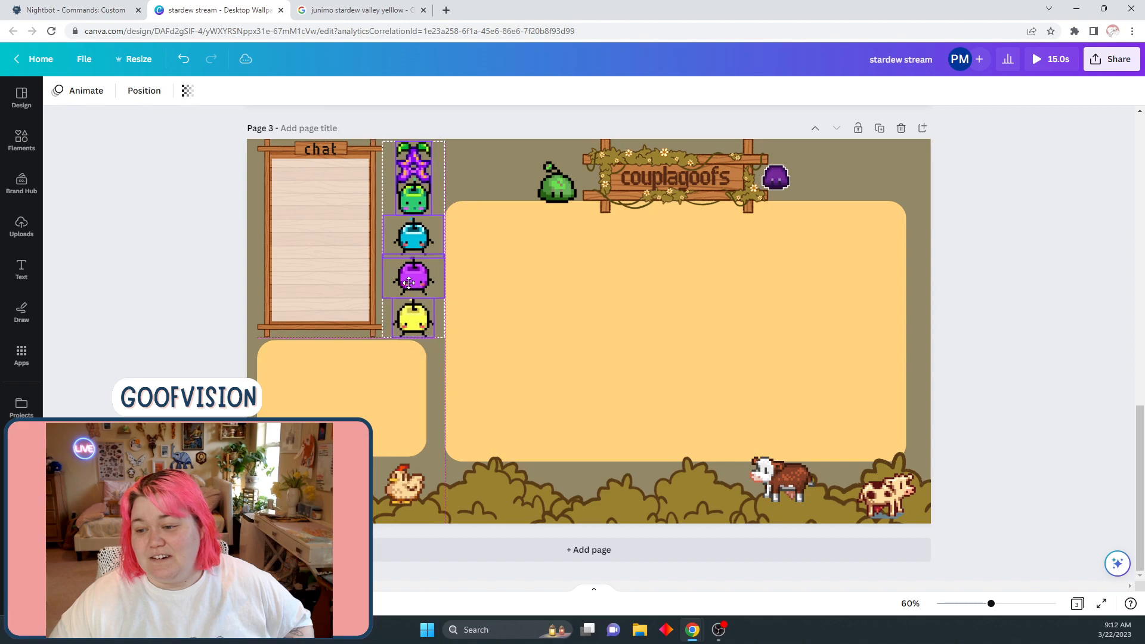
left_click(213, 272)
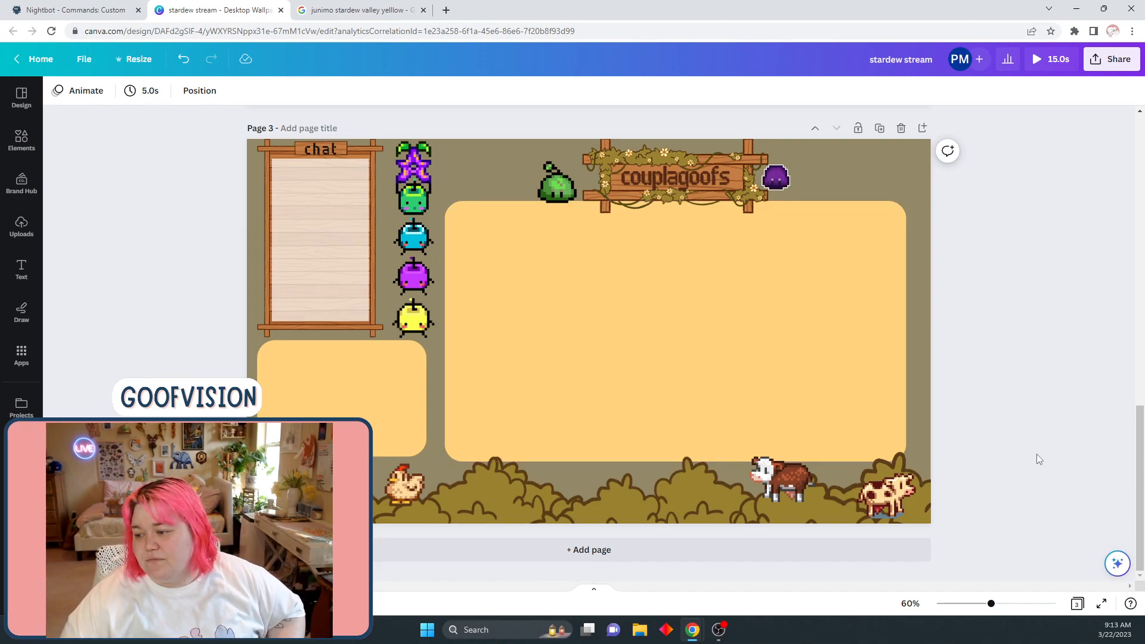
Review the overlay pages, comparing the starting screen with the two chat layouts
scroll(1016, 414, "up", 6)
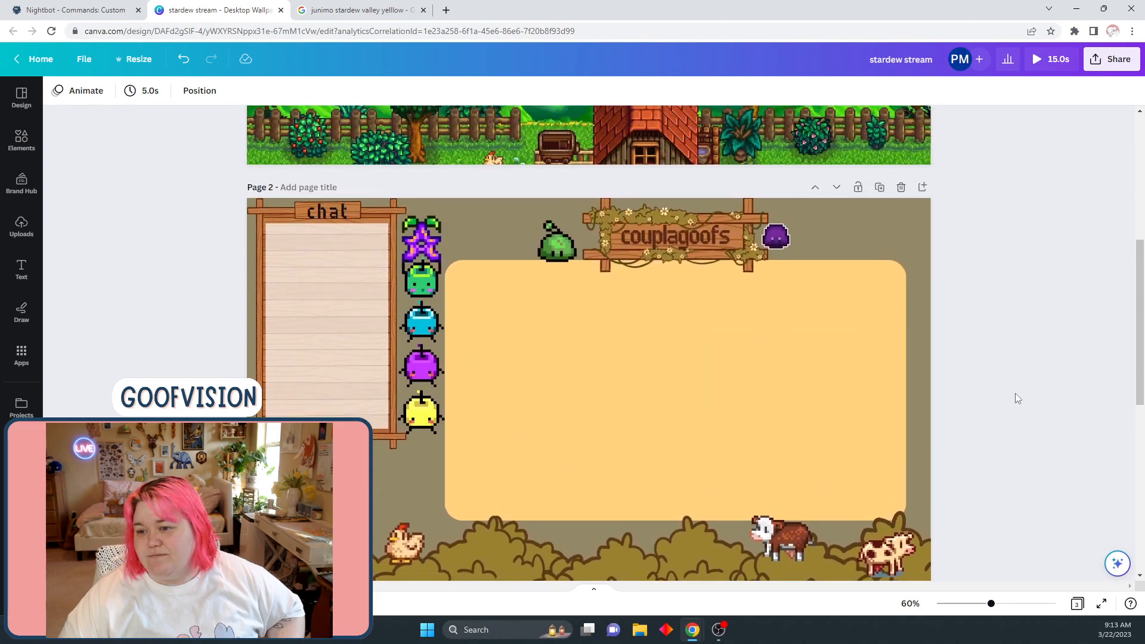
scroll(1007, 395, "up", 1)
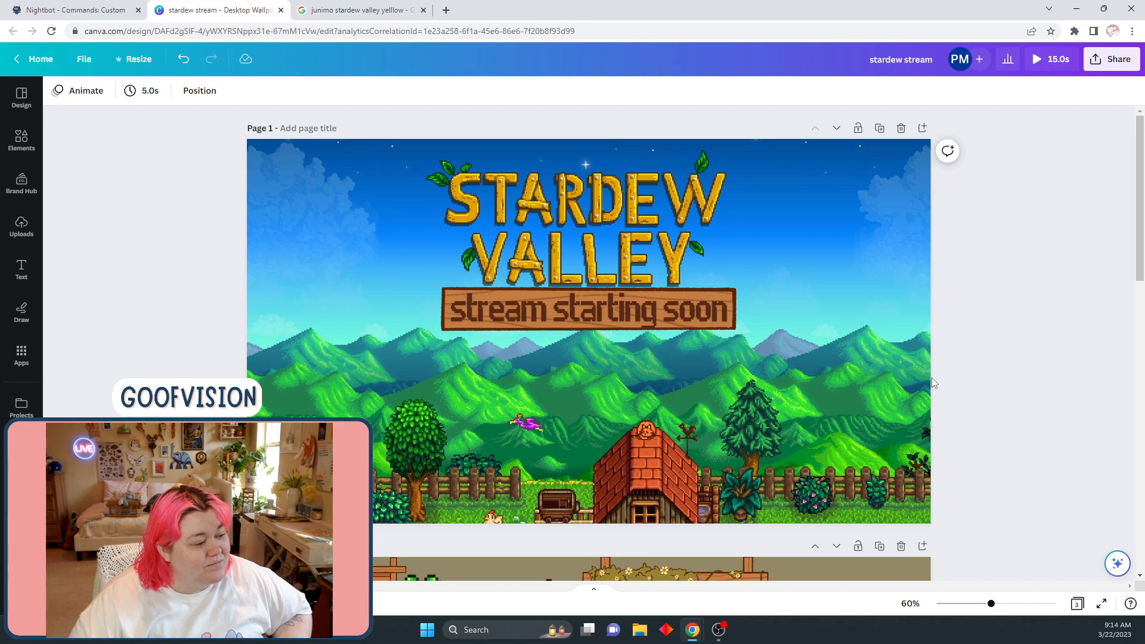
scroll(932, 378, "down", 12)
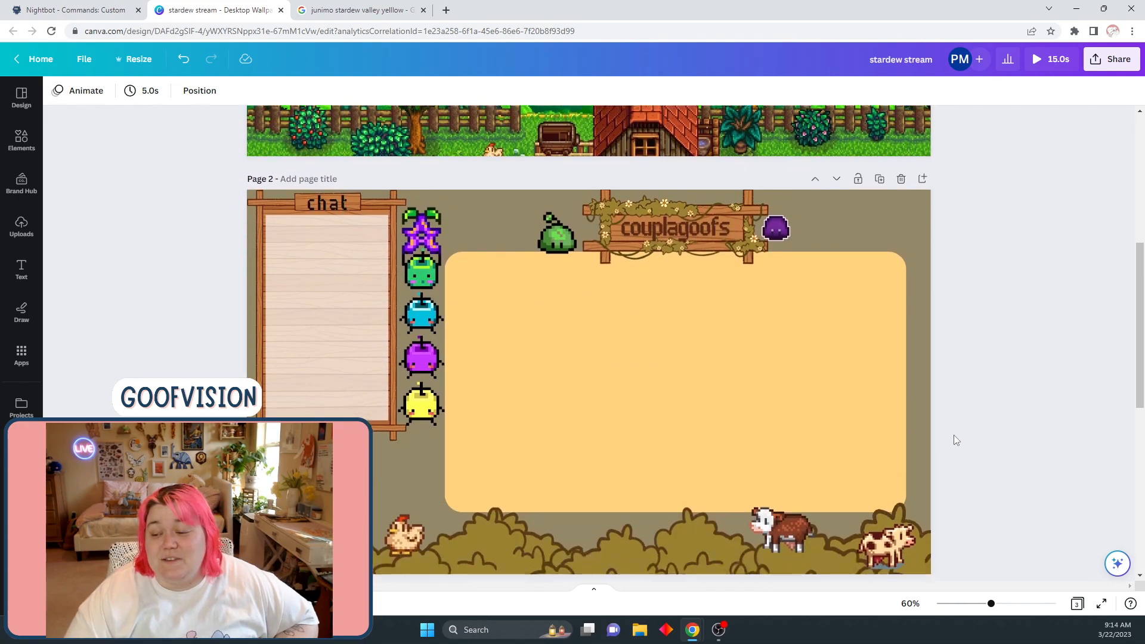
scroll(1040, 283, "down", 2)
scroll(1012, 294, "up", 7)
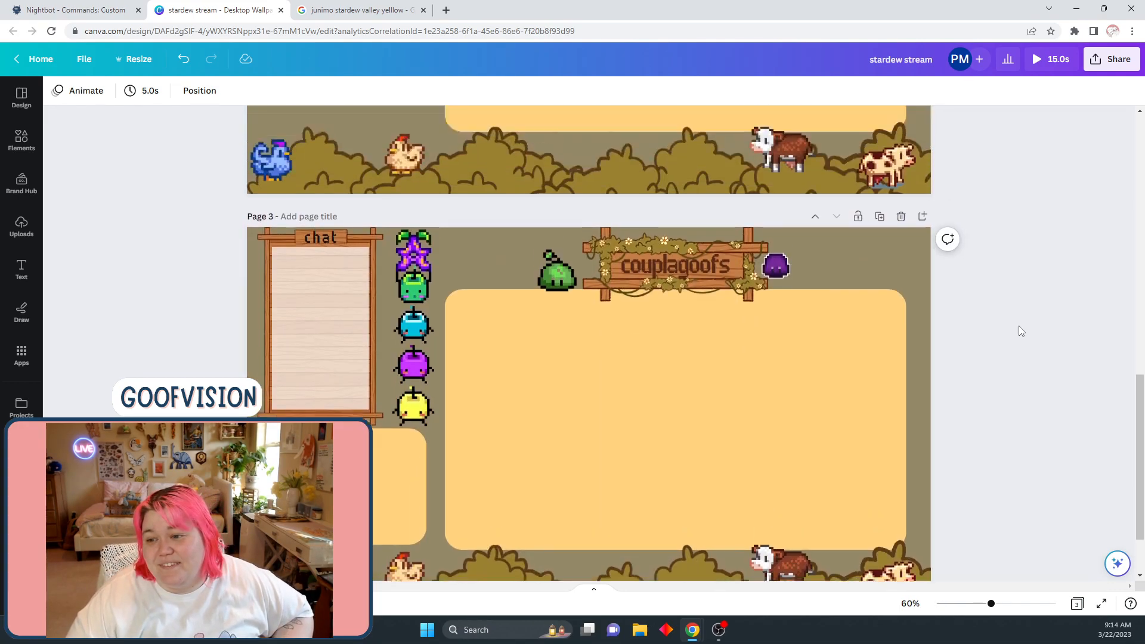
scroll(1029, 315, "down", 5)
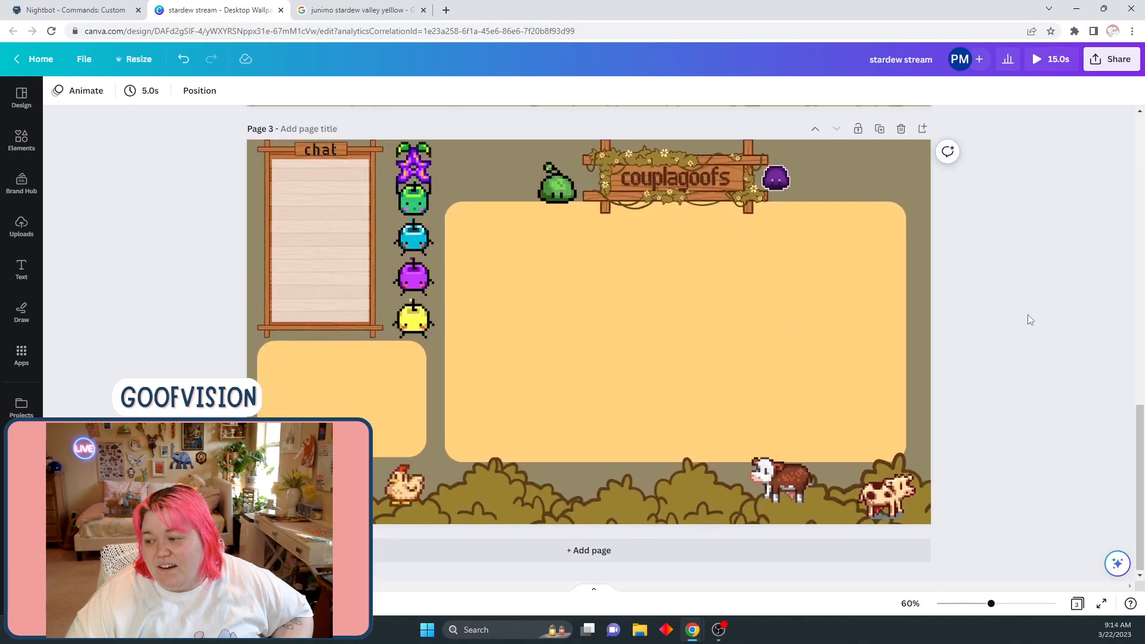
scroll(985, 291, "up", 8)
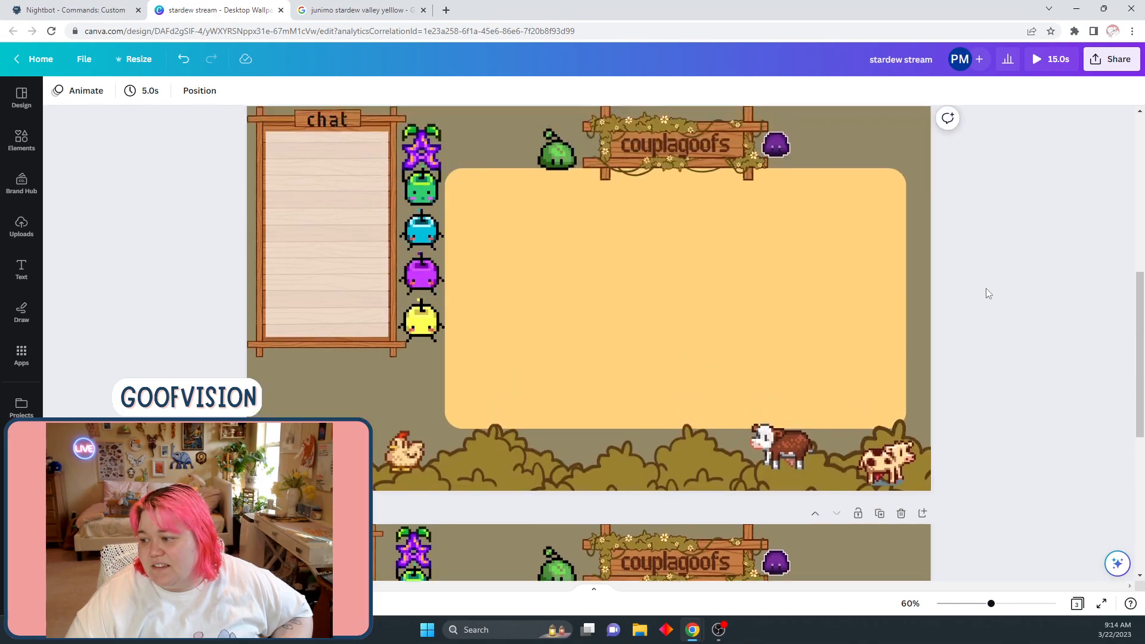
scroll(985, 288, "up", 3)
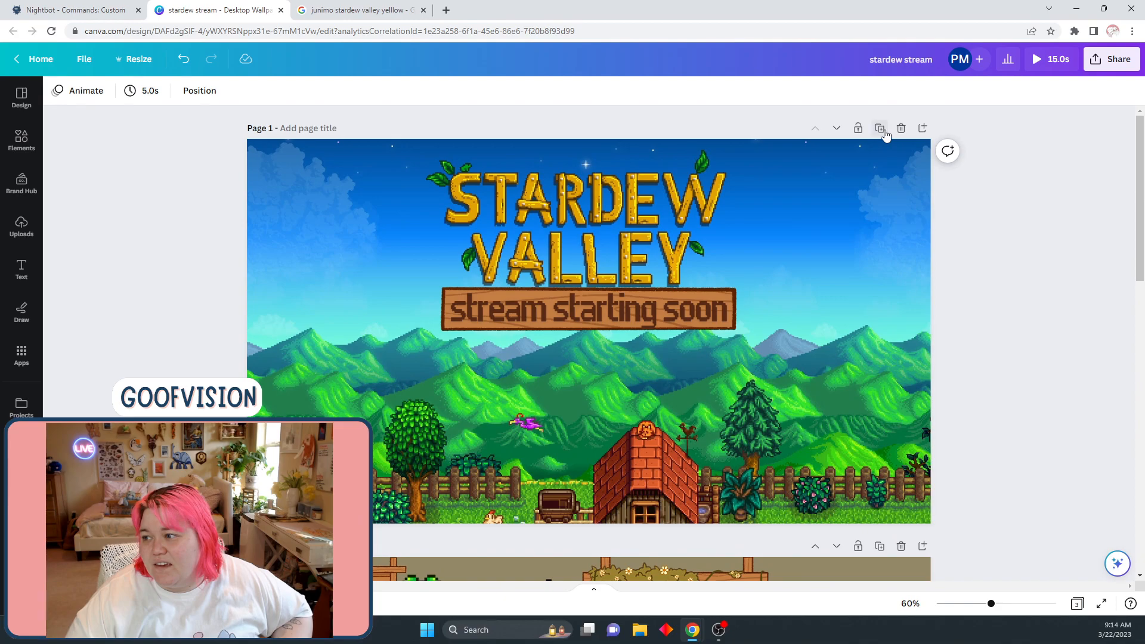
Duplicate page 1 and replace the wooden sign's text on the copy with "be right back"
left_click(880, 130)
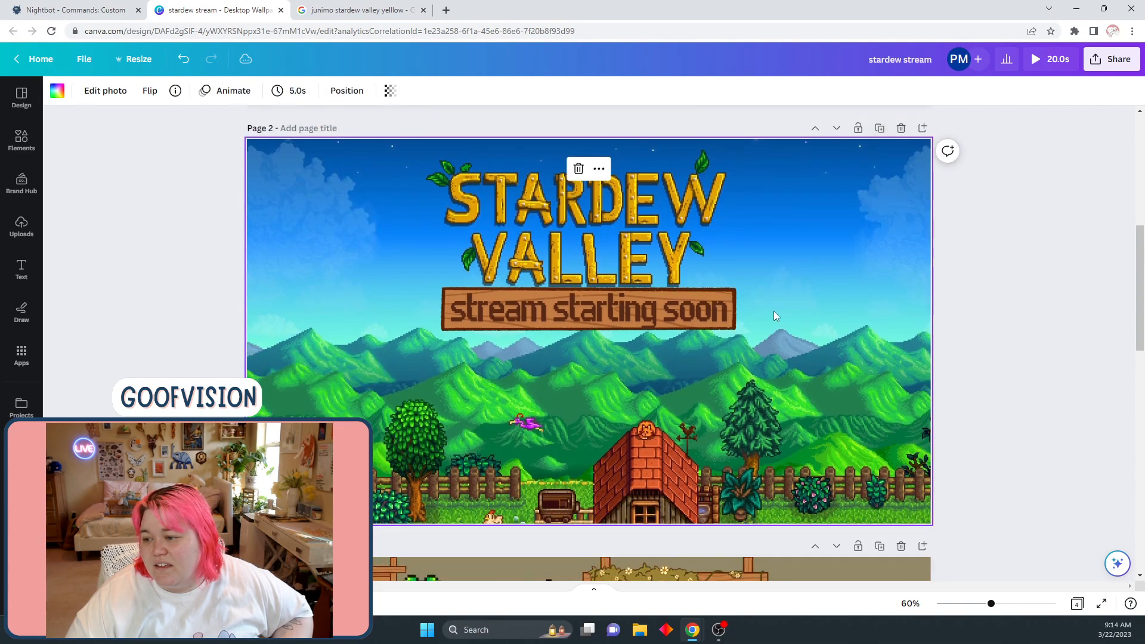
left_click(722, 311)
left_click(728, 308)
key("BackSpace")
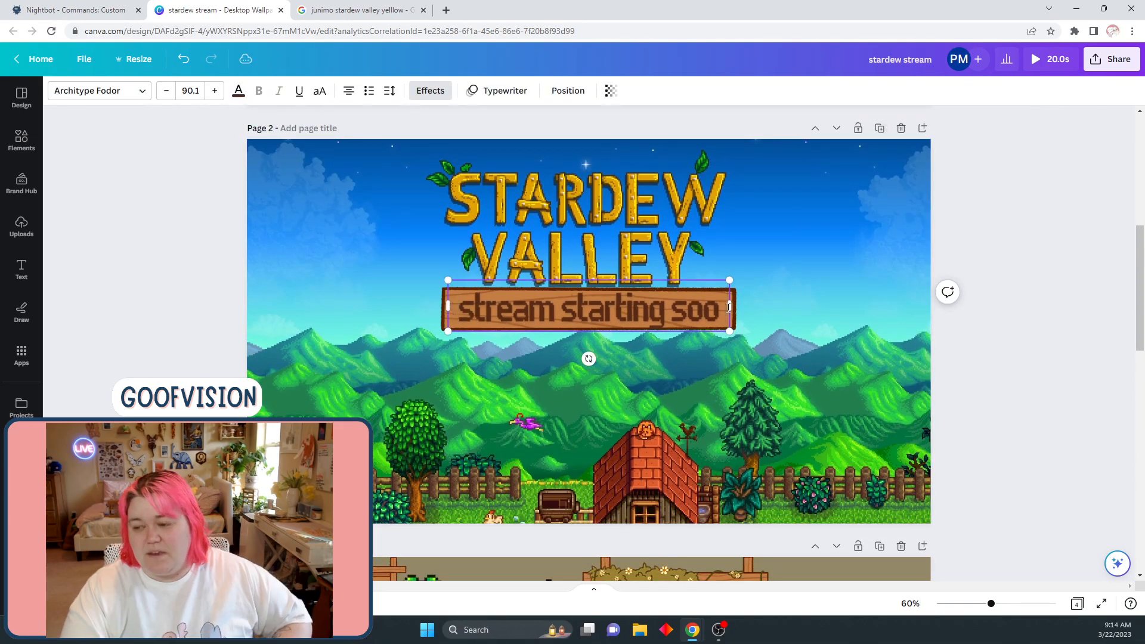
key("BackSpace")
key("BackSpace")
key("BackSpace")
key("BackSpace")
key("BackSpace")
key("BackSpace")
key("BackSpace")
key("BackSpace")
key("BackSpace")
key("BackSpace")
key("BackSpace")
key("BackSpace")
key("BackSpace")
key("BackSpace")
key("BackSpace")
key("BackSpace")
key("BackSpace")
key("BackSpace")
key("BackSpace")
type("be right back")
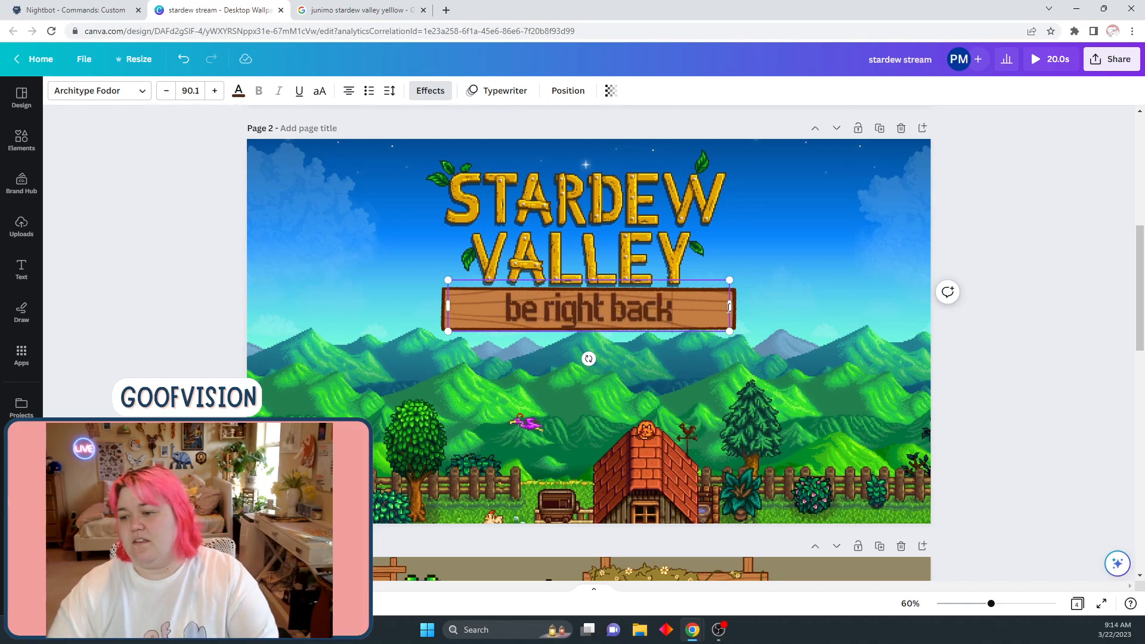
Add an extra space between the words of "be right back" on the wooden sign to widen the gaps
left_click(541, 315)
left_click(609, 311)
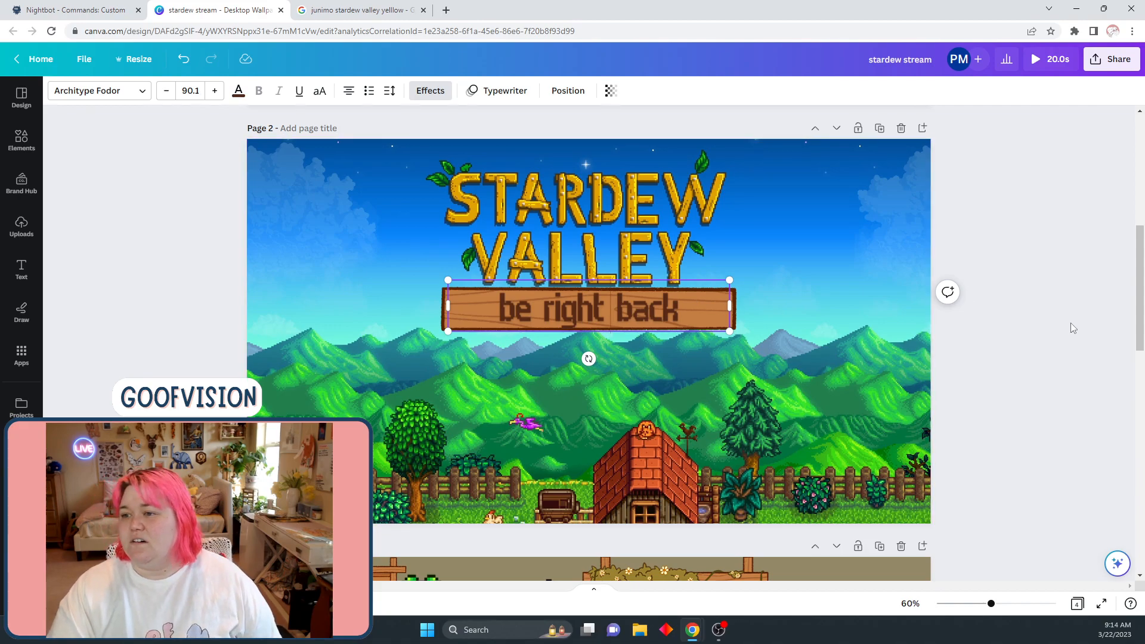
left_click(1111, 253)
left_click(647, 312)
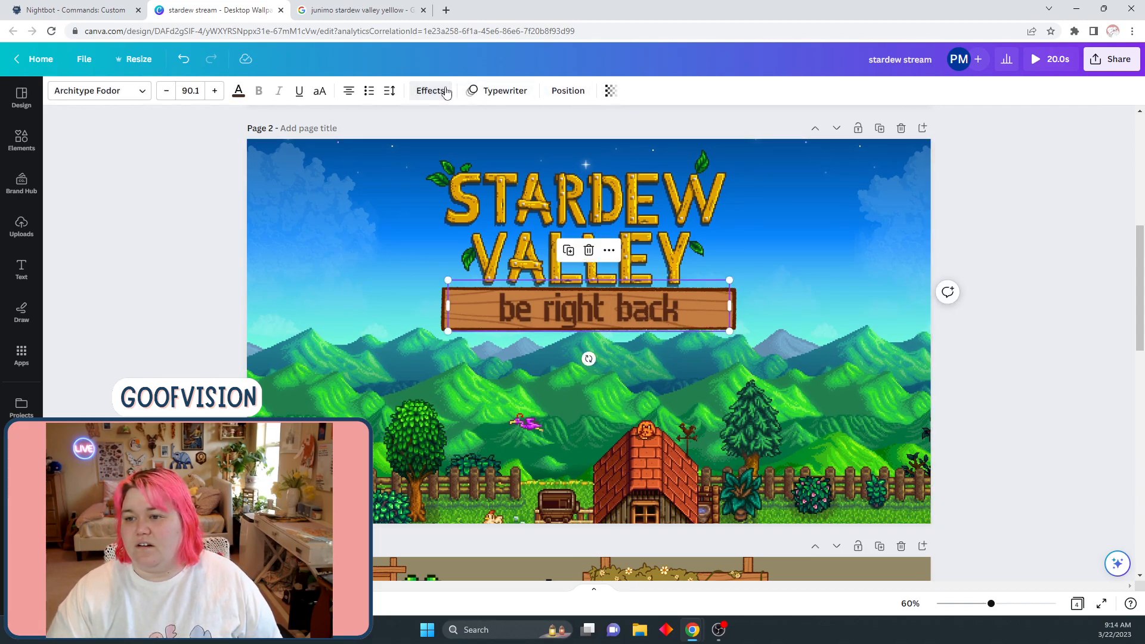
left_click(1062, 301)
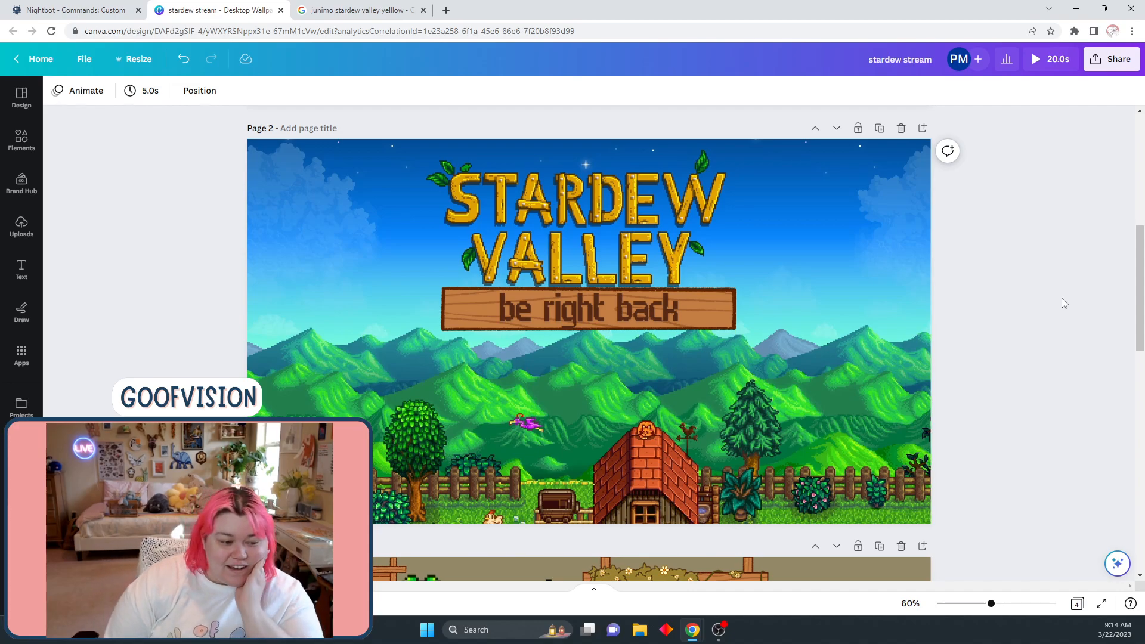
scroll(1062, 303, "up", 6)
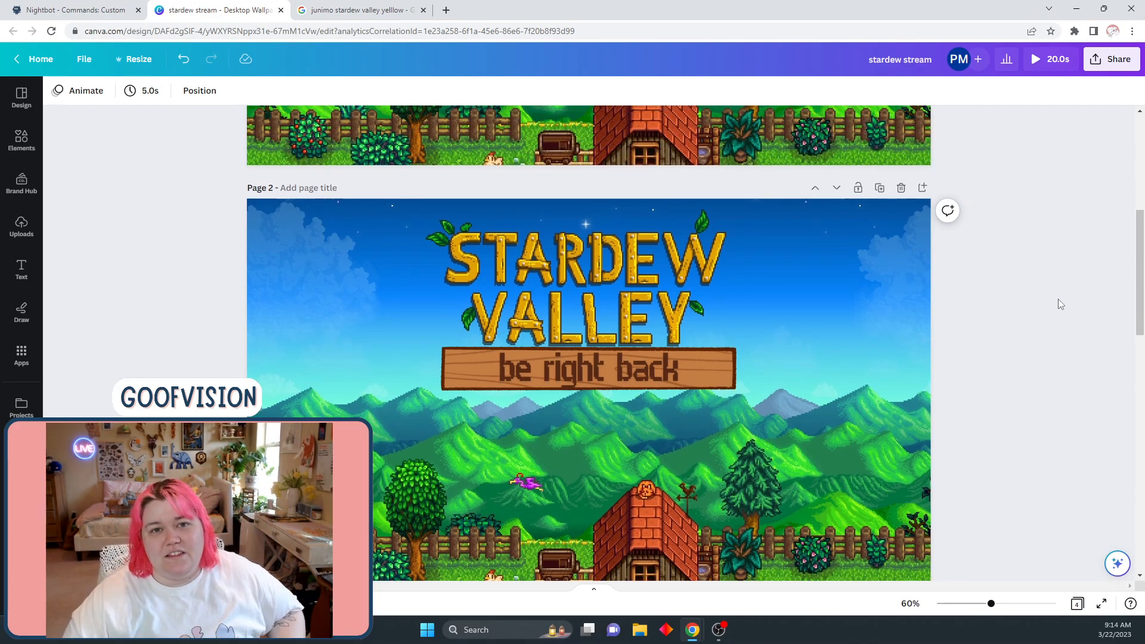
Review all four overlay pages, from the stream starting soon and be right back screens down to the two chat layouts
scroll(1057, 367, "up", 2)
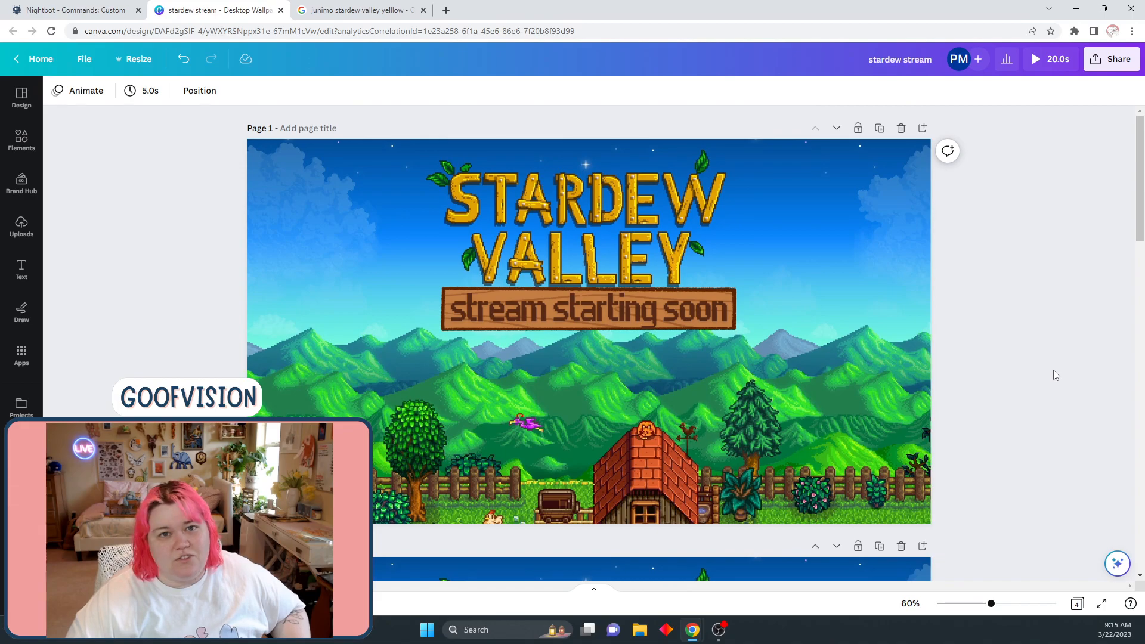
scroll(1053, 371, "down", 6)
scroll(1053, 369, "down", 10)
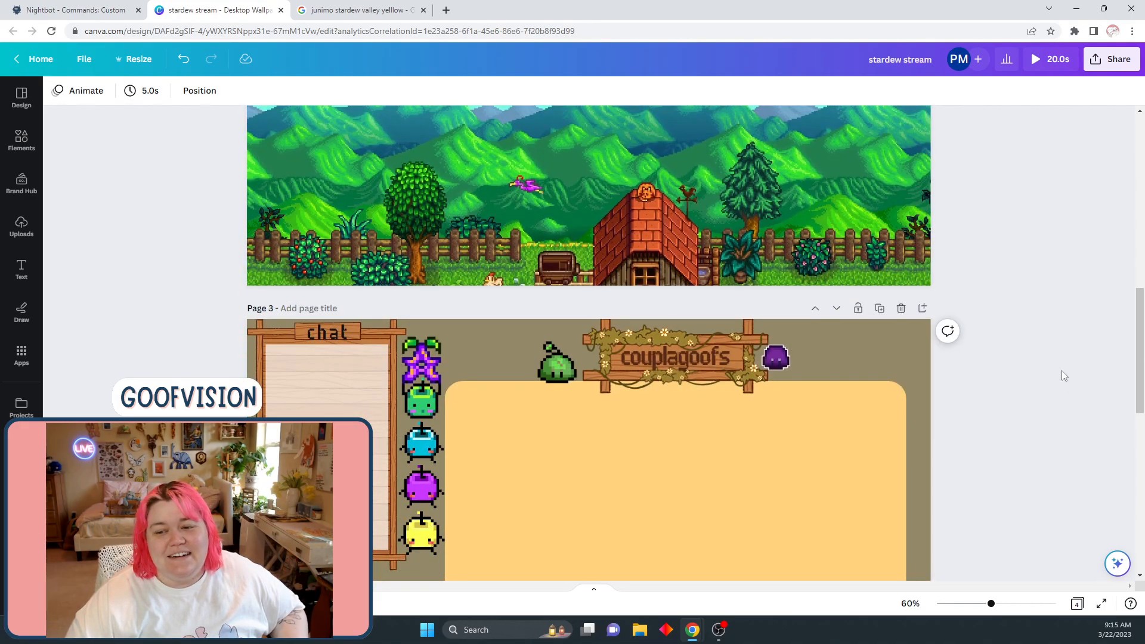
scroll(1059, 370, "down", 5)
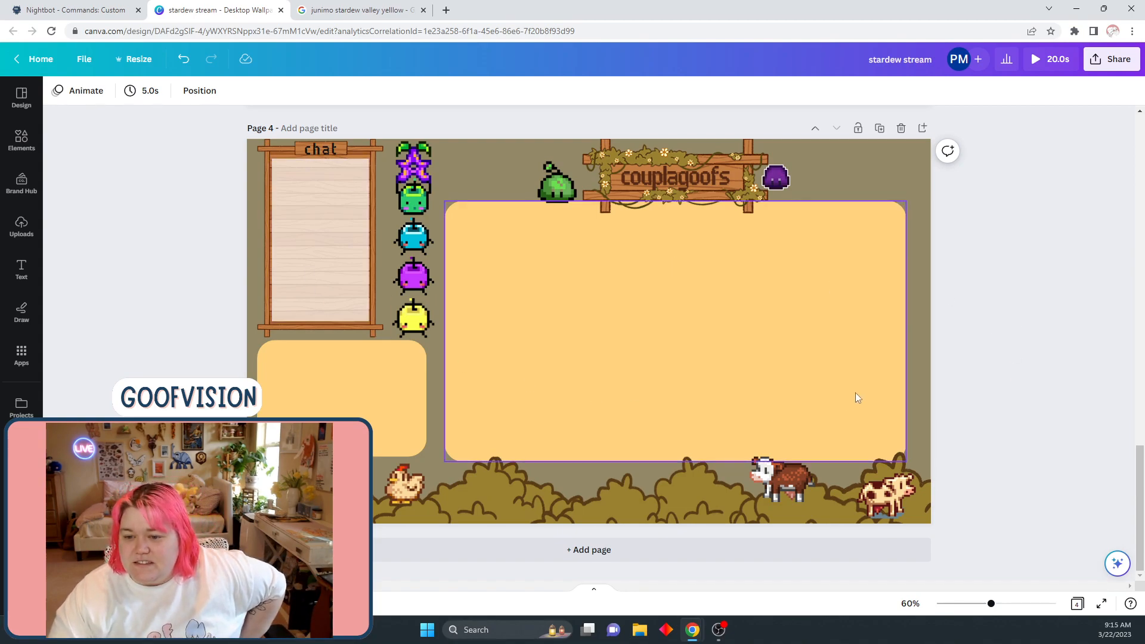
scroll(1065, 434, "up", 15)
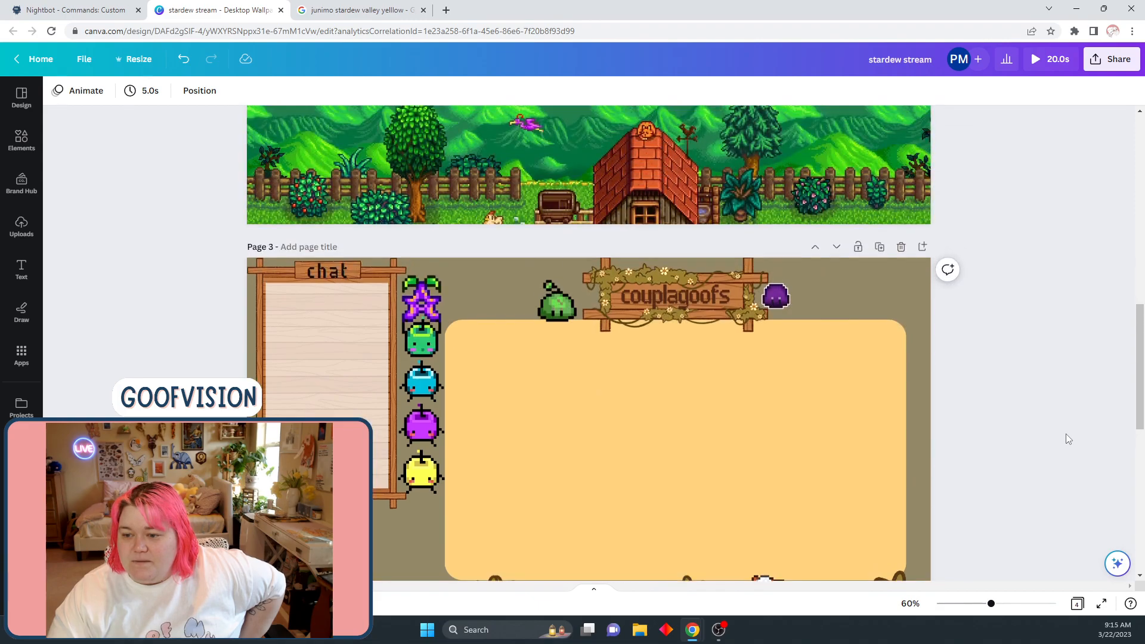
scroll(1068, 439, "up", 7)
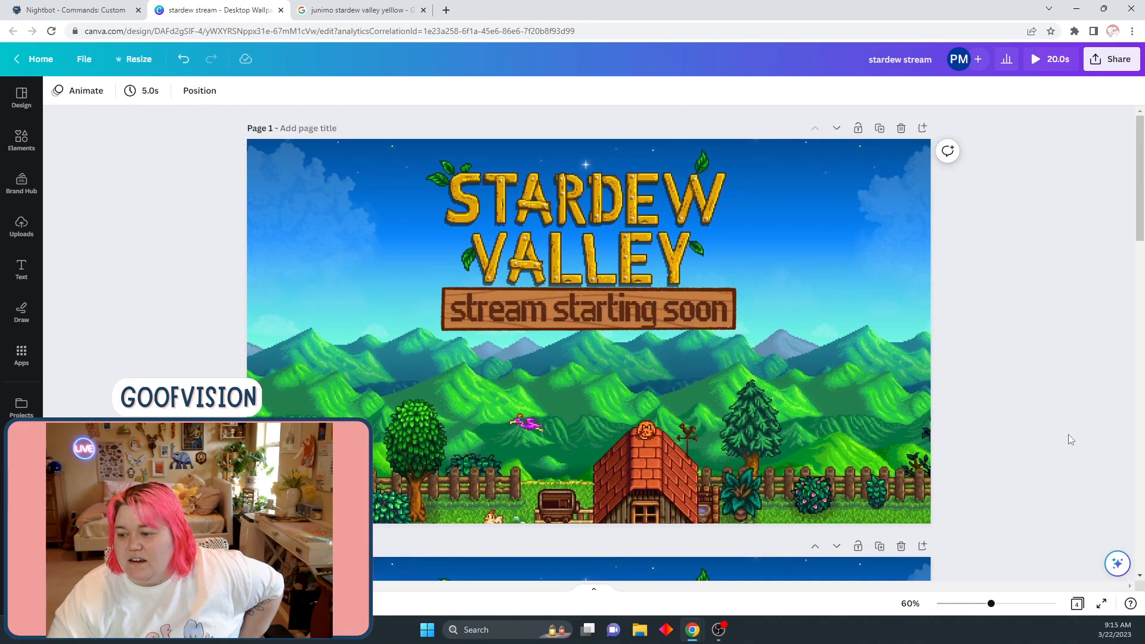
scroll(1068, 435, "down", 10)
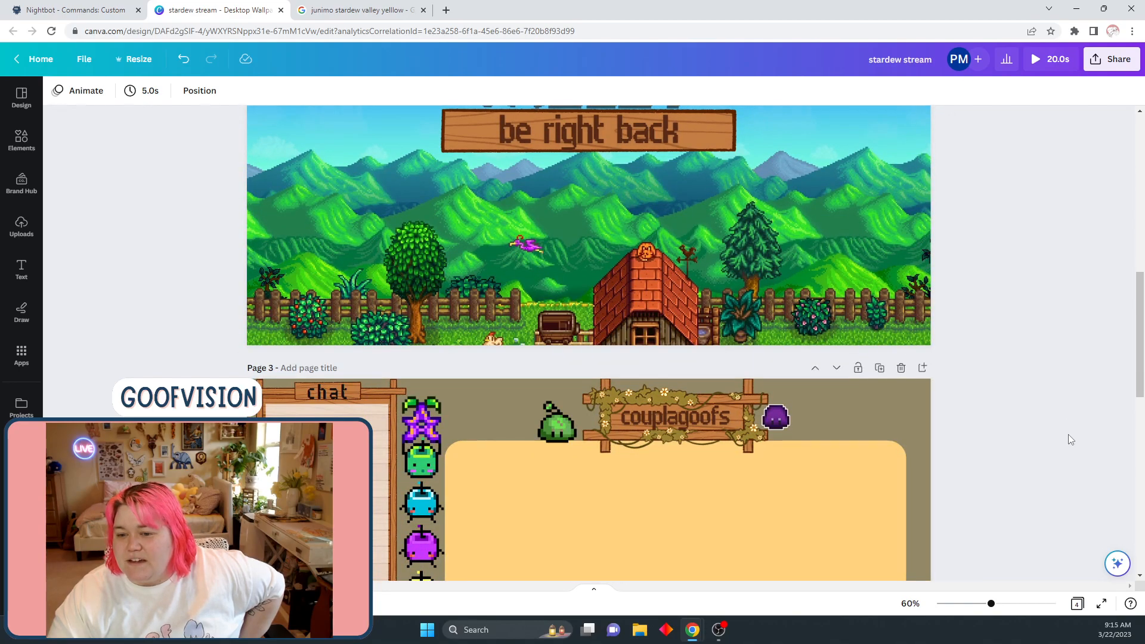
scroll(1068, 434, "down", 5)
Switch to the Google Images results and replace the search with "stardew valley night"
left_click(340, 11)
left_click_drag(230, 71, 107, 71)
key("BackSpace")
type("stardew valley night")
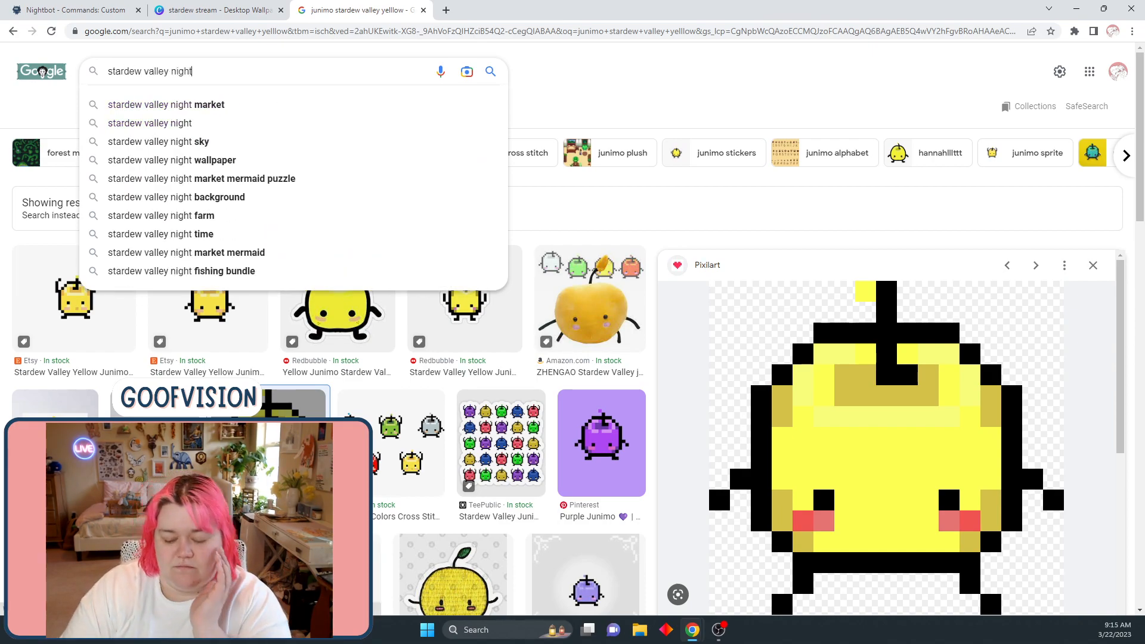
key("Return")
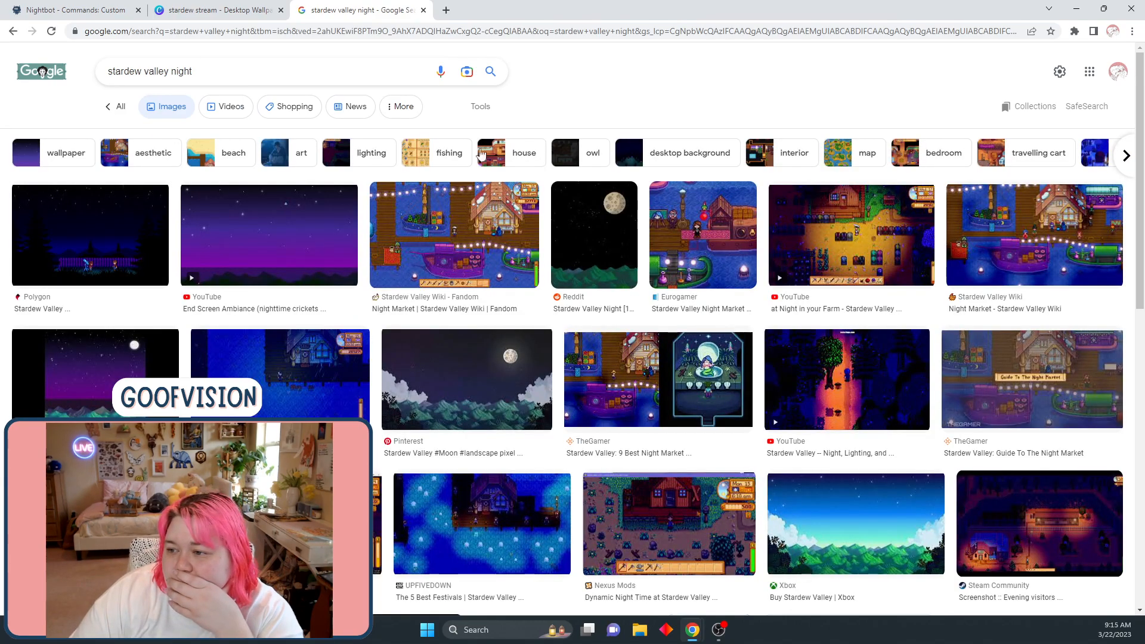
Look through the Stardew Valley night image results for a suitable night scene, previewing the Tenor night market GIF and closing it
scroll(893, 143, "down", 3)
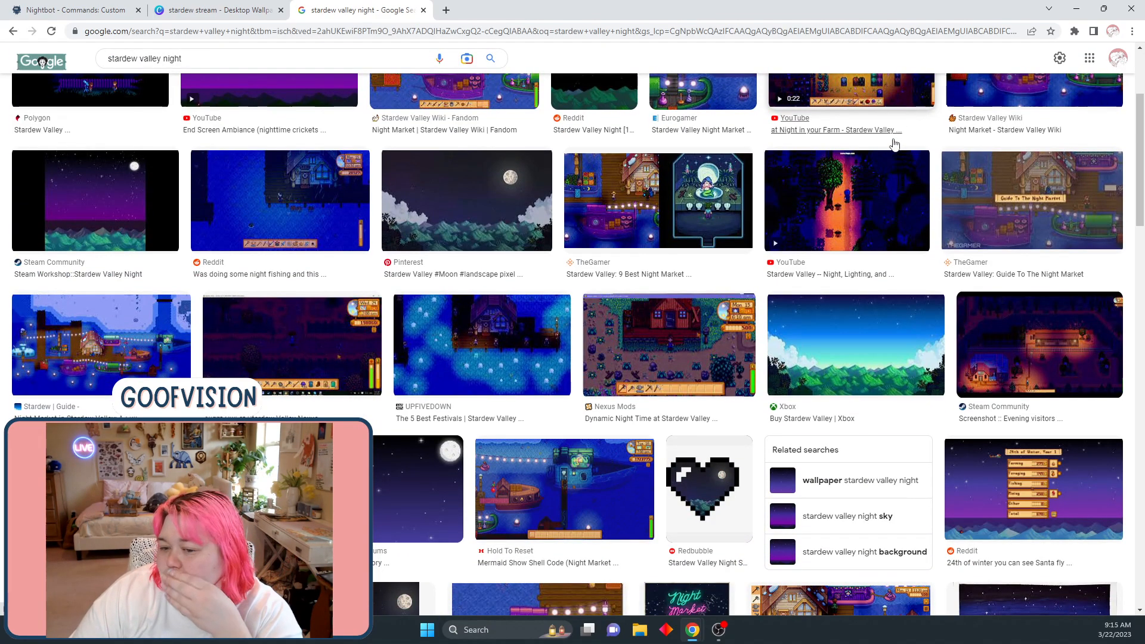
scroll(893, 143, "down", 8)
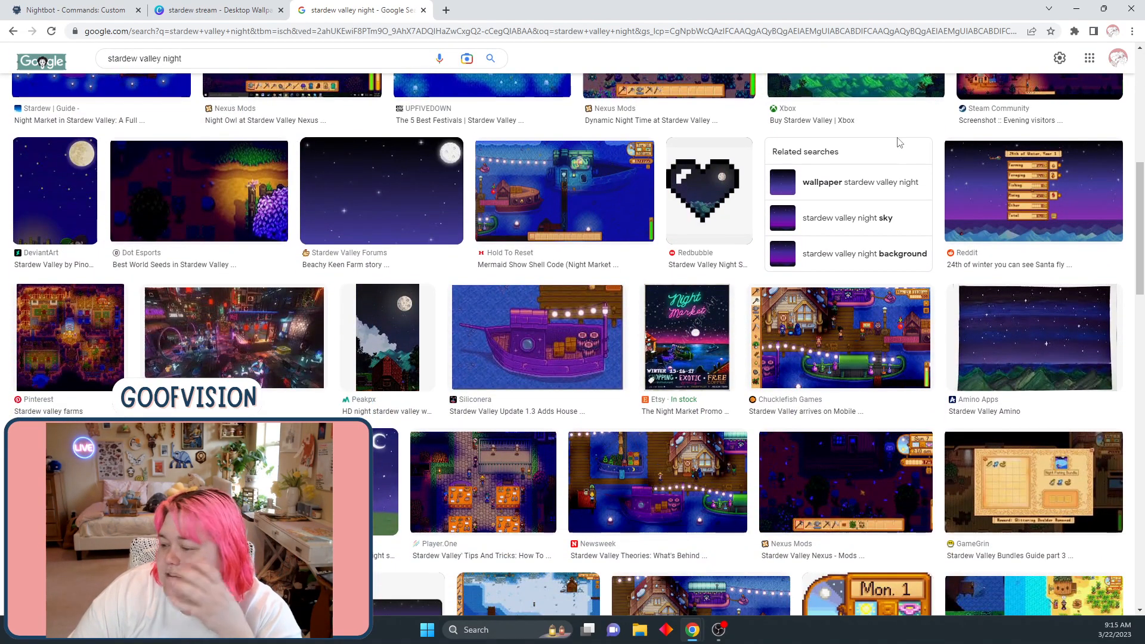
scroll(897, 144, "down", 3)
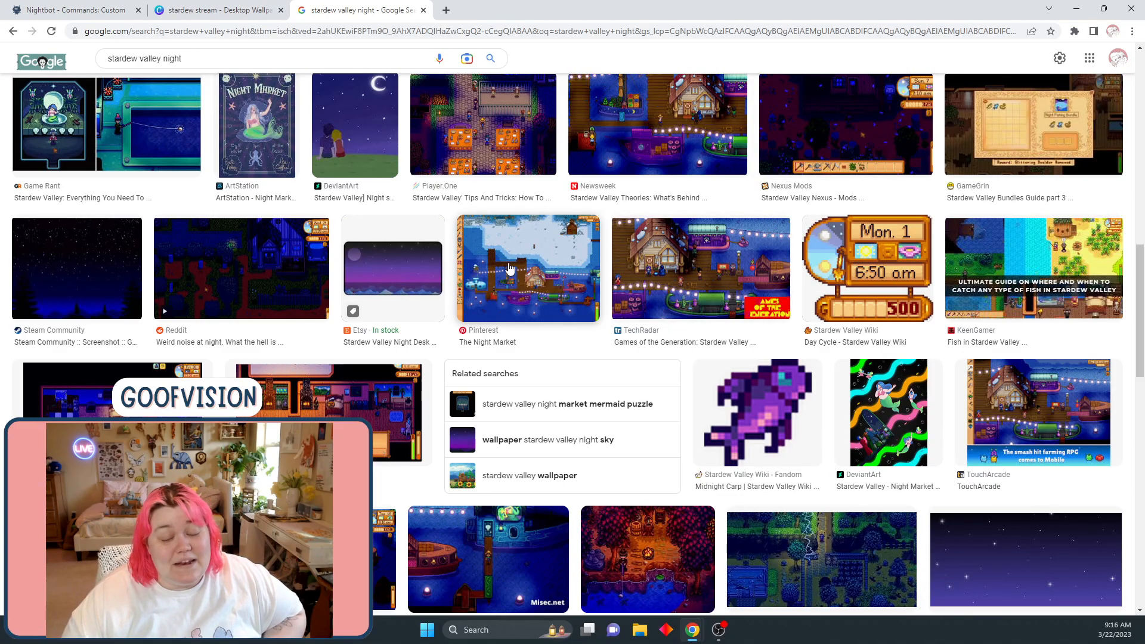
scroll(508, 271, "down", 5)
scroll(508, 270, "down", 4)
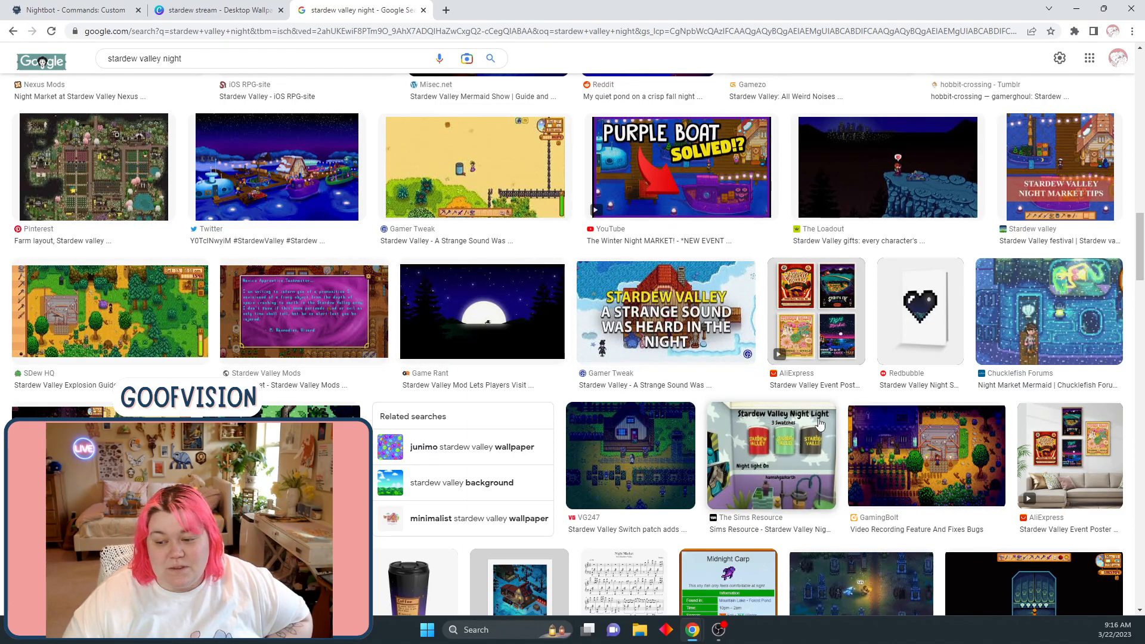
scroll(805, 435, "down", 4)
scroll(820, 416, "down", 4)
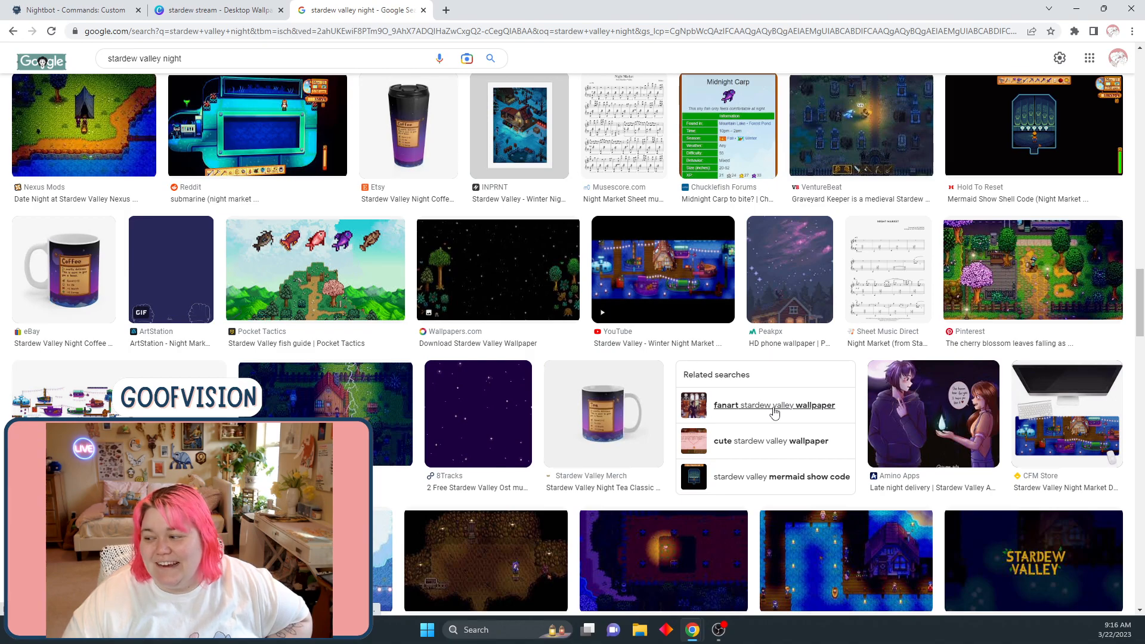
scroll(775, 412, "down", 2)
scroll(784, 394, "down", 5)
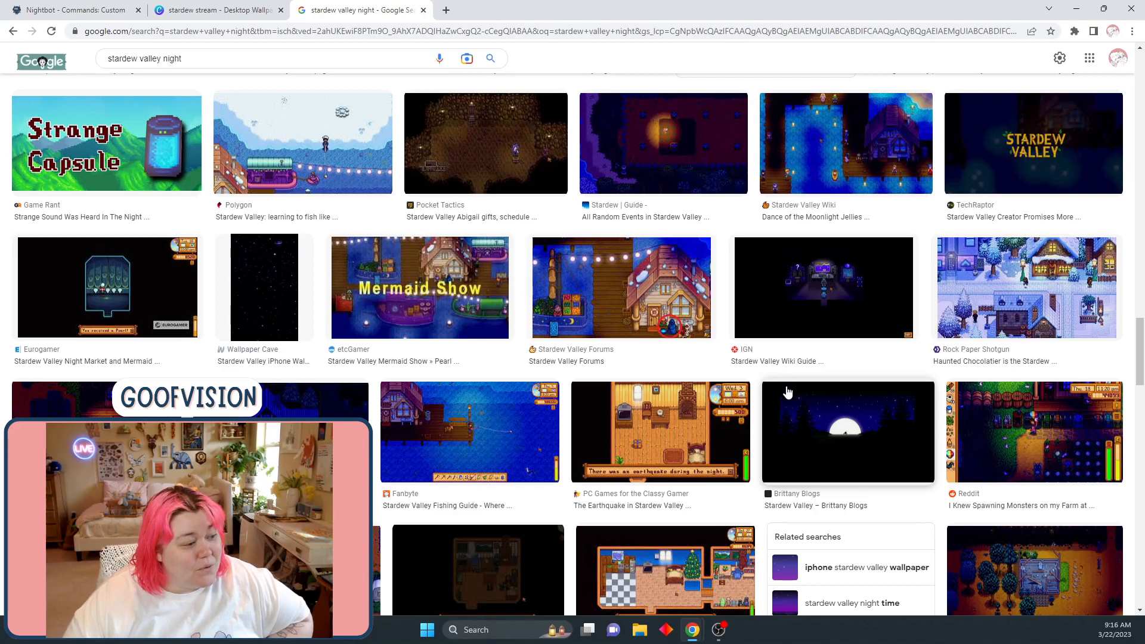
scroll(787, 394, "down", 4)
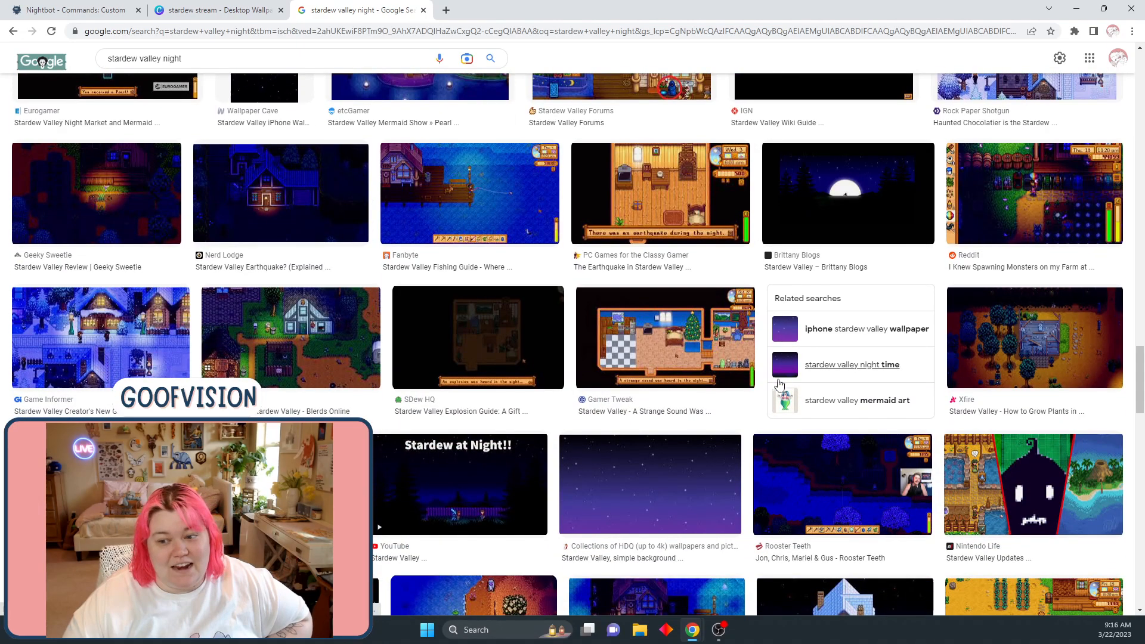
scroll(787, 403, "down", 3)
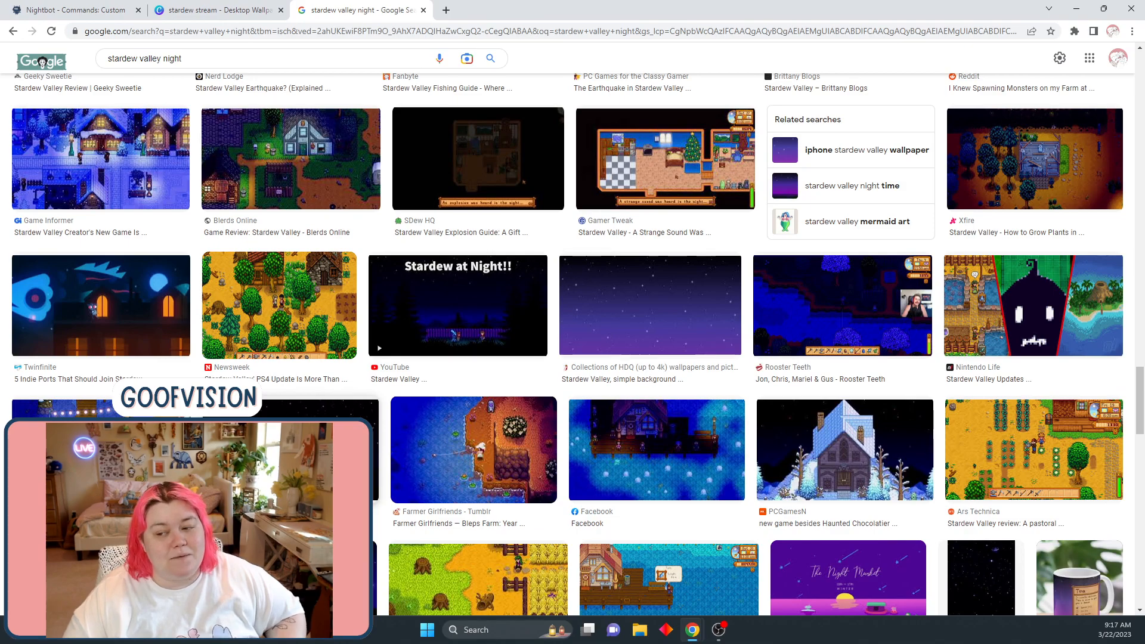
scroll(391, 438, "down", 4)
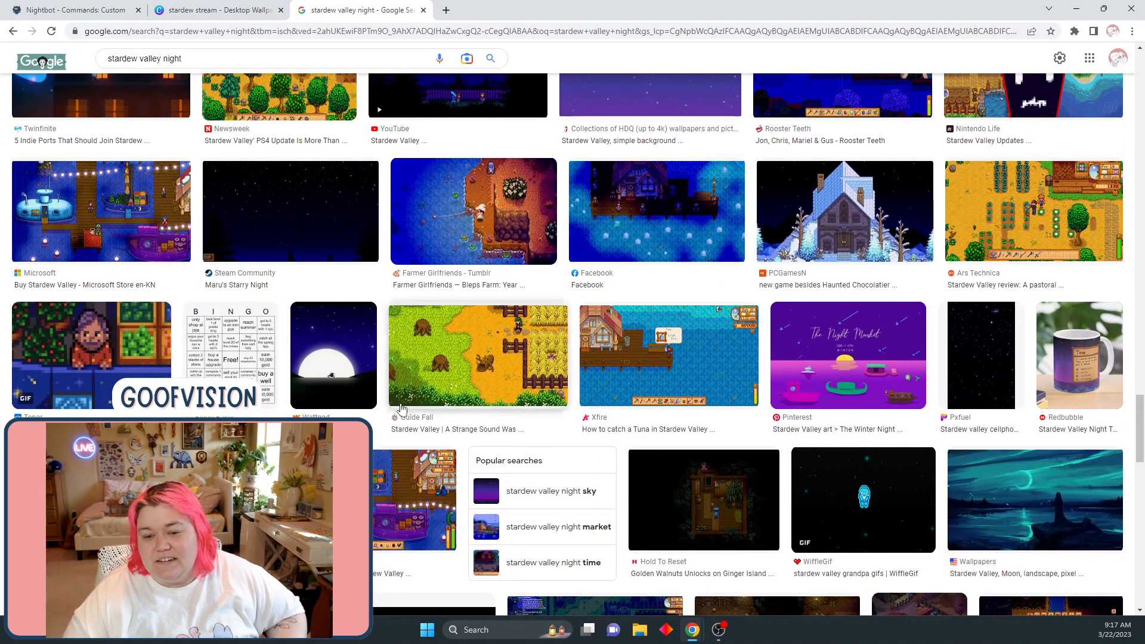
left_click(72, 343)
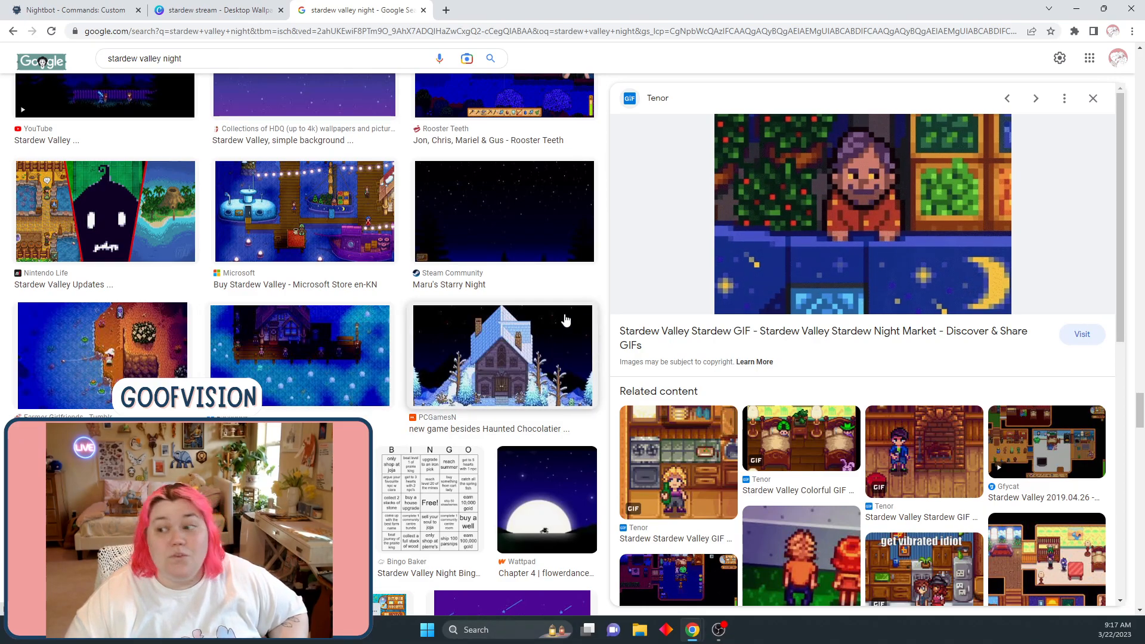
left_click(1092, 97)
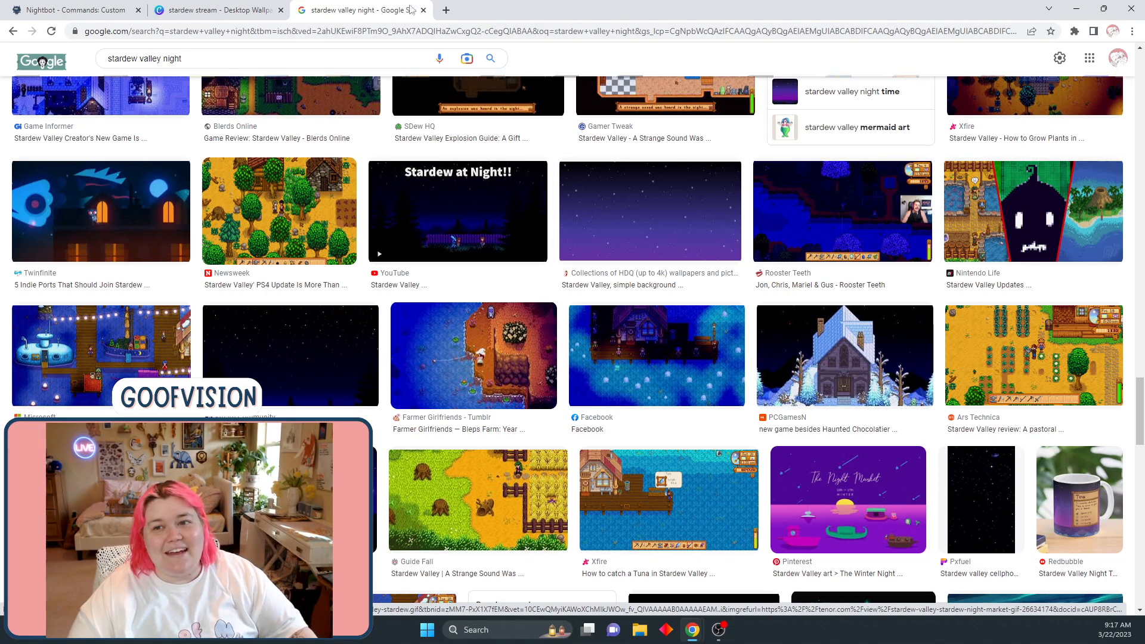
Search Google for "lucy and yak" in a new browser tab and open the lucyandyak.com store
left_click(446, 10)
left_click(489, 255)
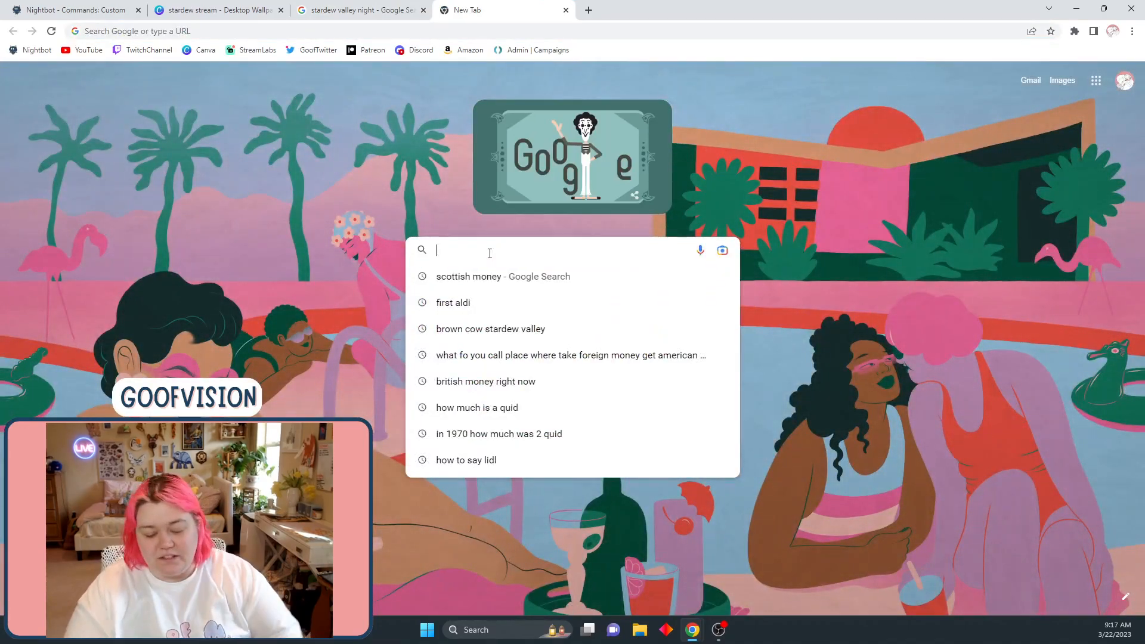
type("lucy")
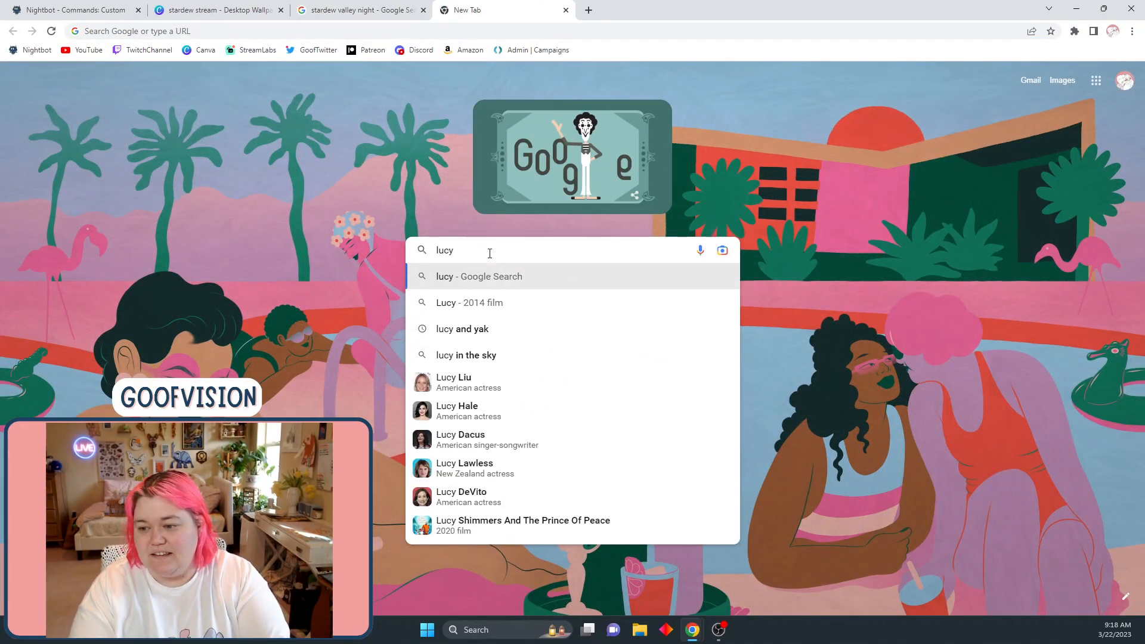
left_click(495, 331)
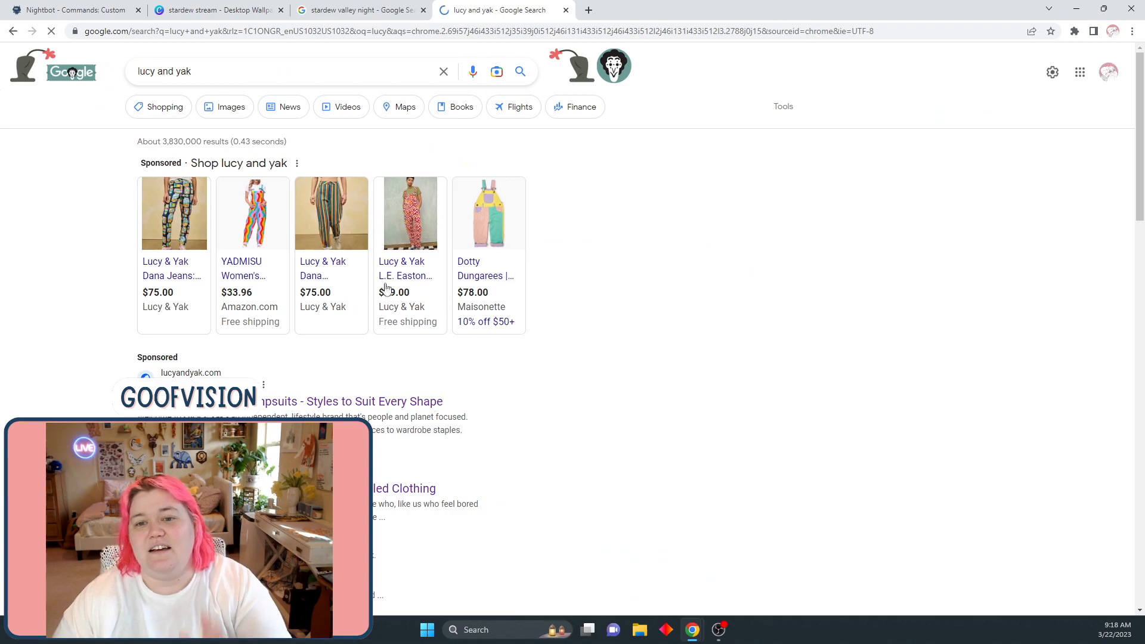
scroll(109, 386, "down", 2)
left_click(204, 368)
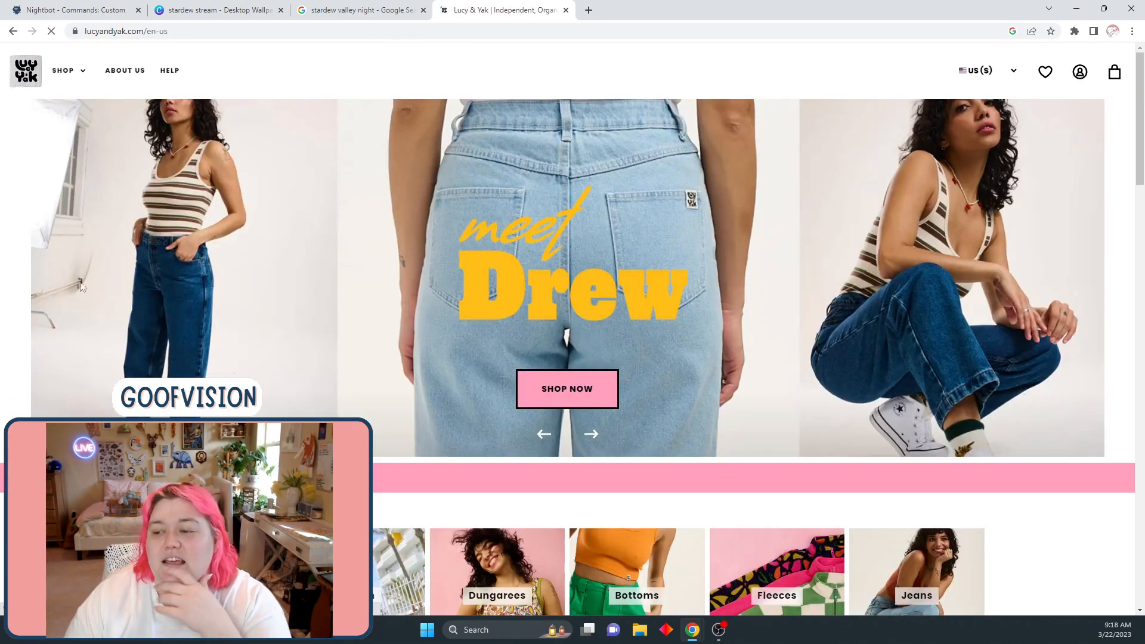
Find the Easton style among the store's dungarees and open the Light Wash Blue organic denim product page
scroll(274, 243, "down", 6)
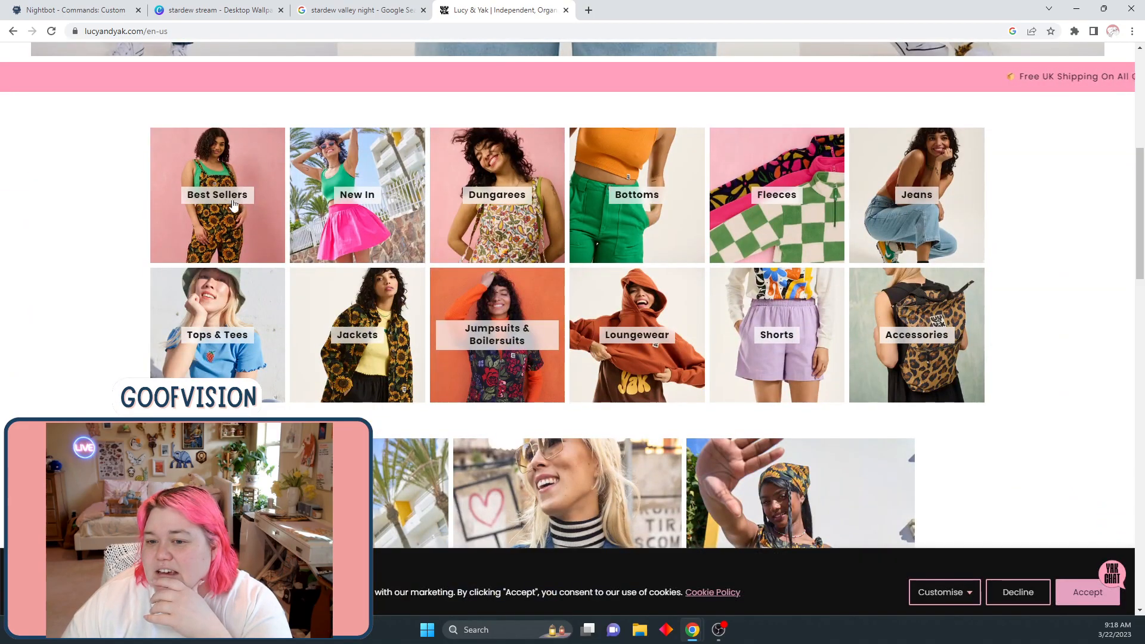
left_click(488, 199)
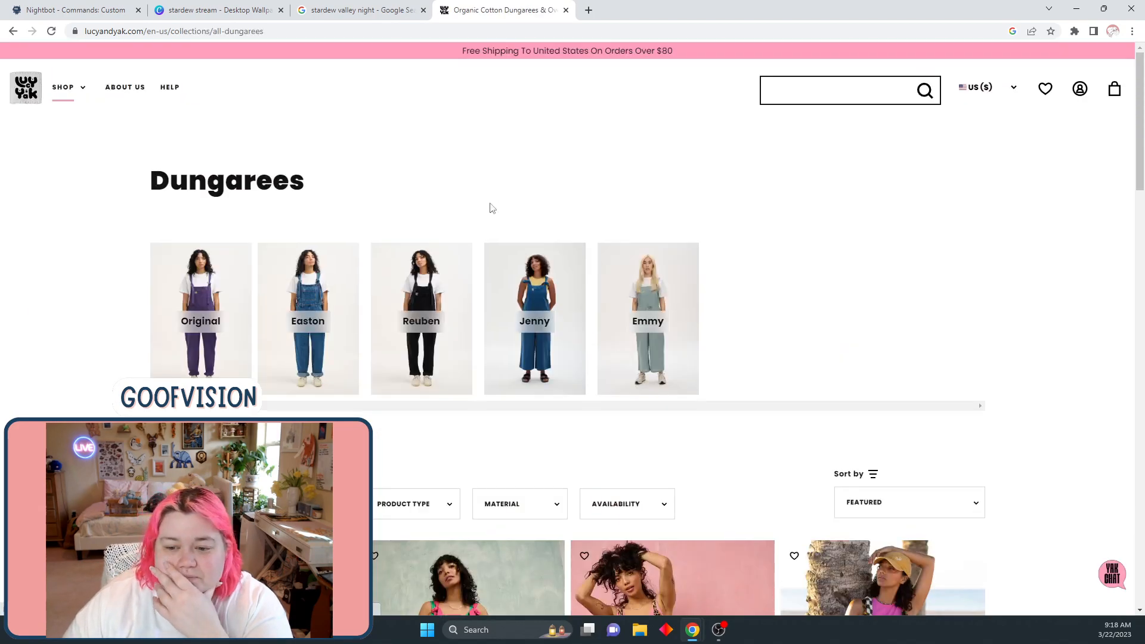
left_click(319, 312)
scroll(668, 213, "down", 5)
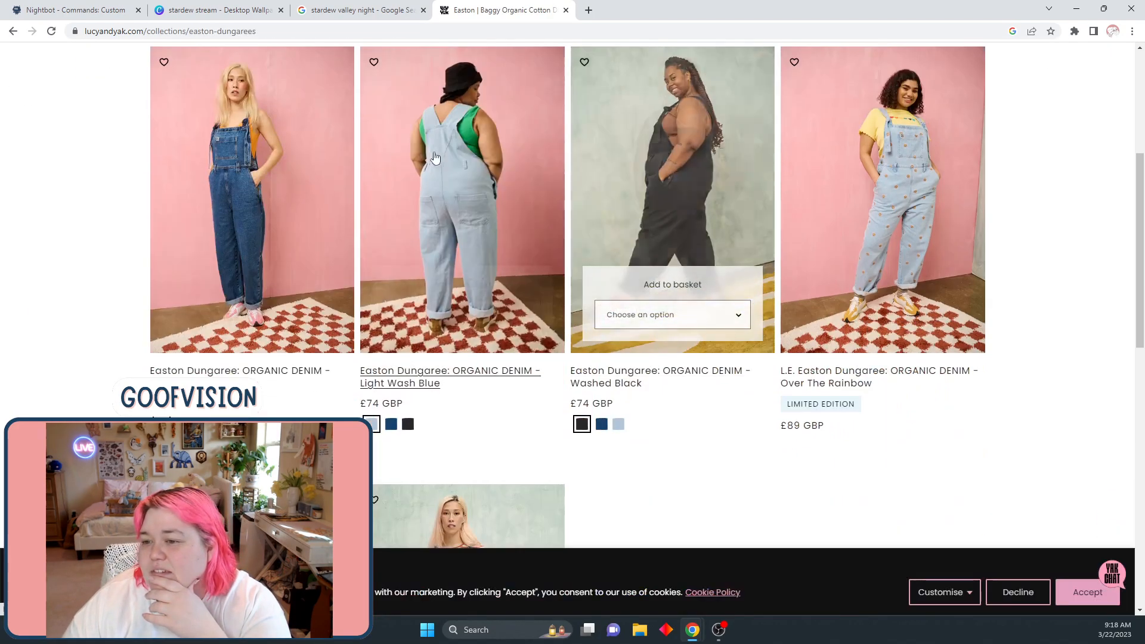
left_click(473, 192)
Accept the store's cookies and examine the Light Wash Blue dungaree's photos, size options and fit details
scroll(653, 271, "down", 2)
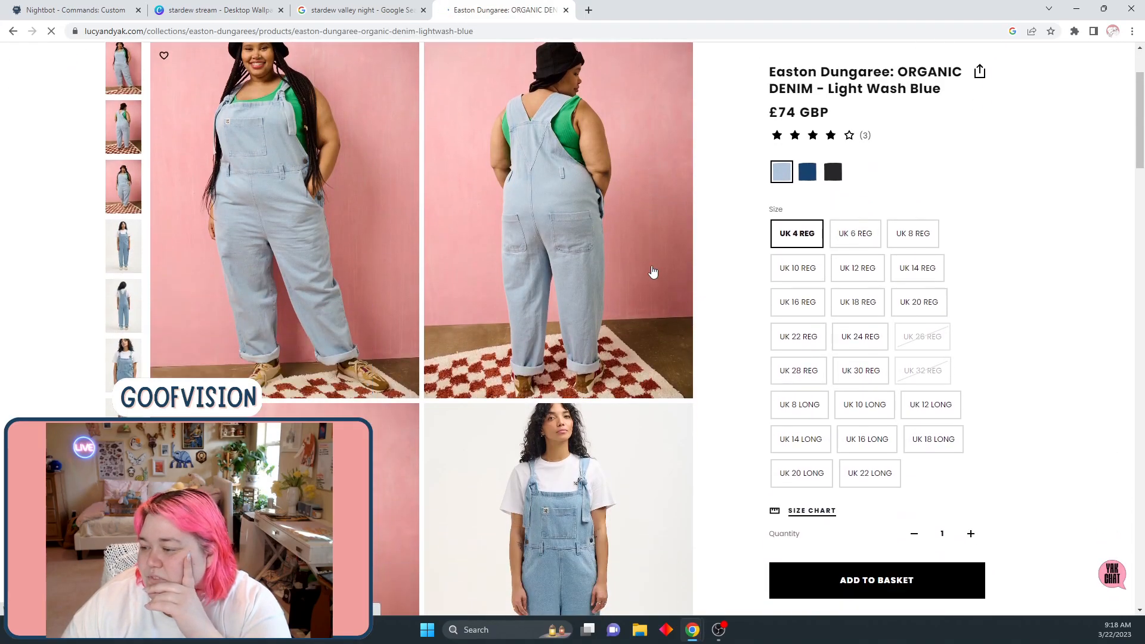
scroll(728, 206, "down", 3)
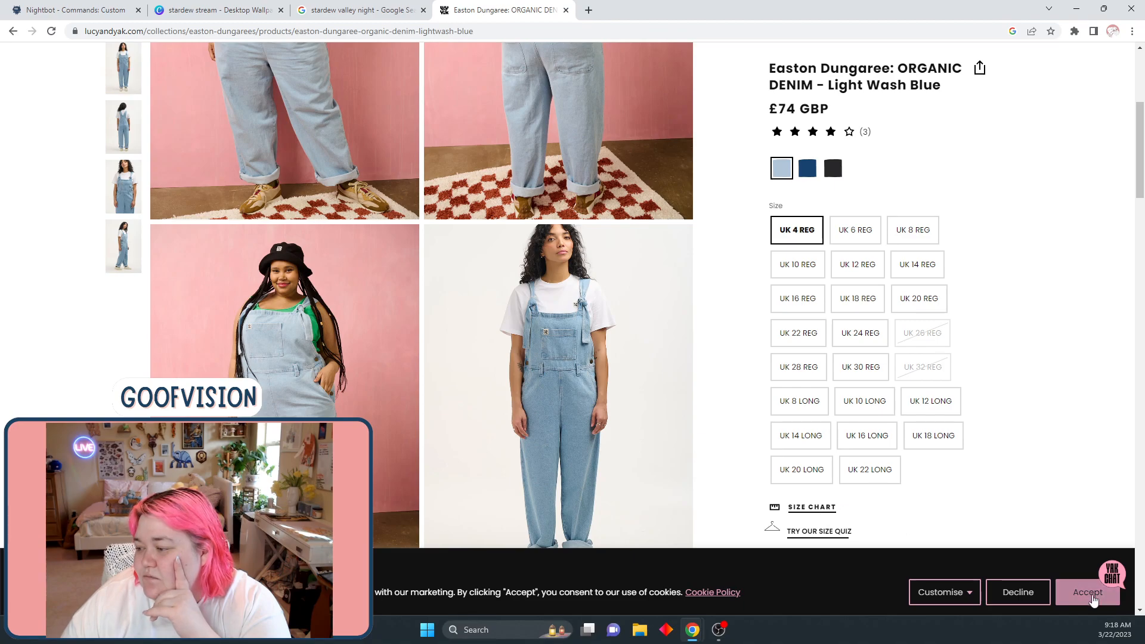
left_click(1089, 594)
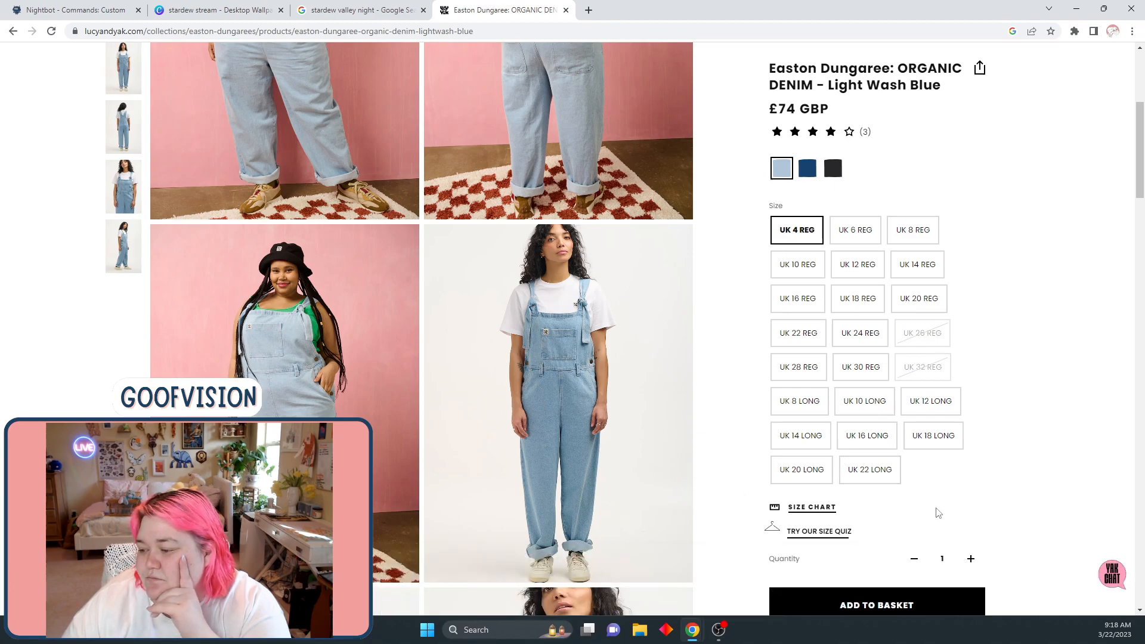
scroll(662, 421, "down", 5)
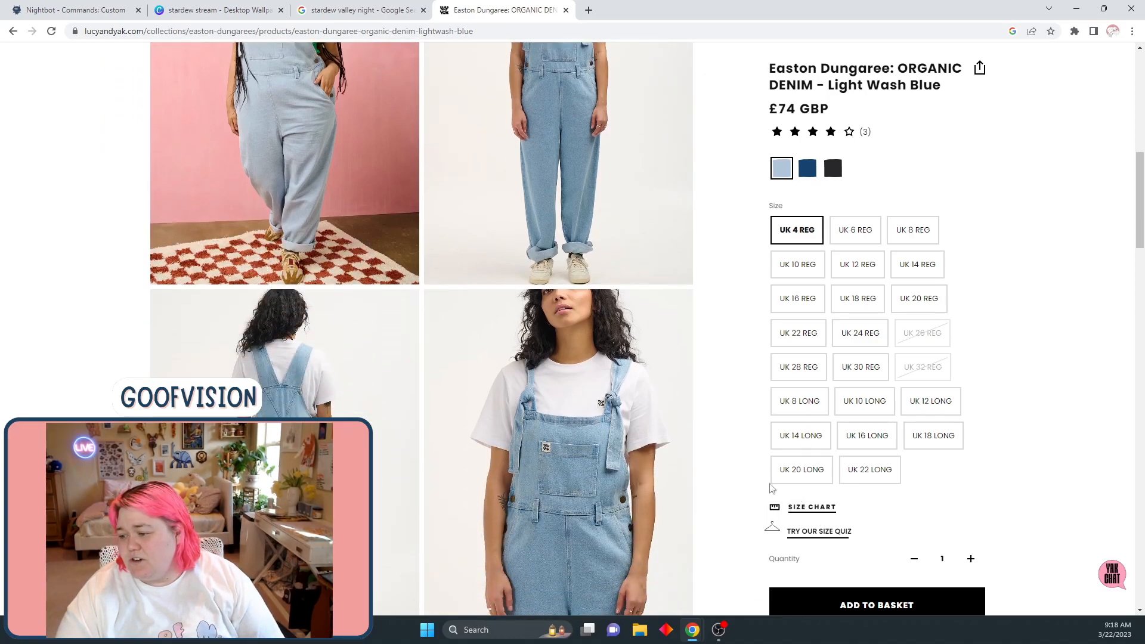
scroll(750, 448, "down", 1)
scroll(750, 448, "down", 5)
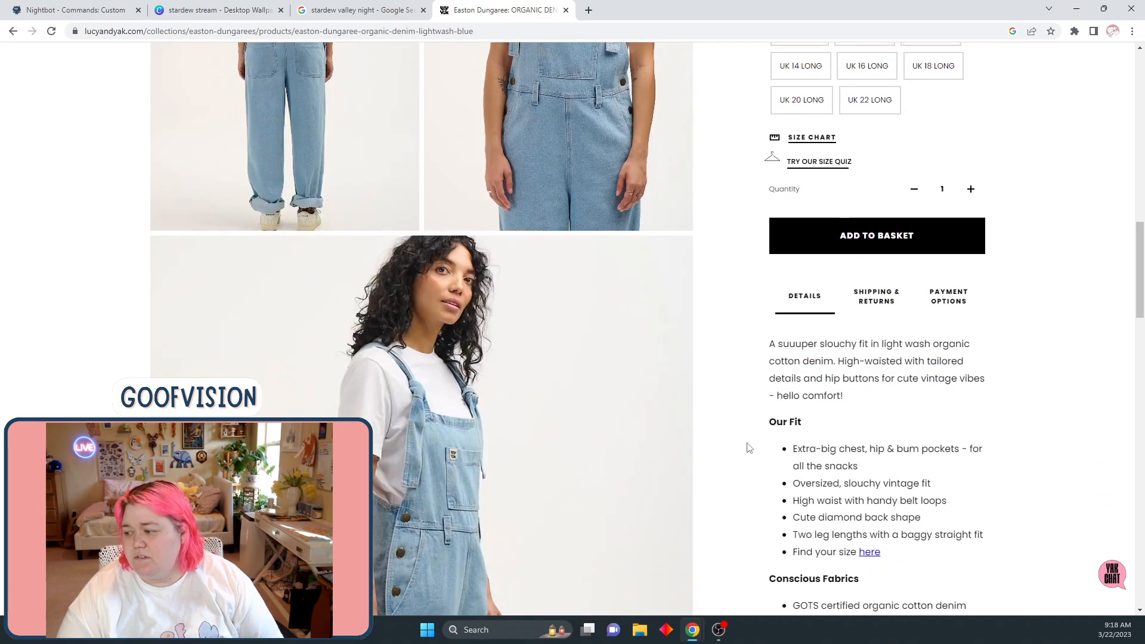
double_click(804, 143)
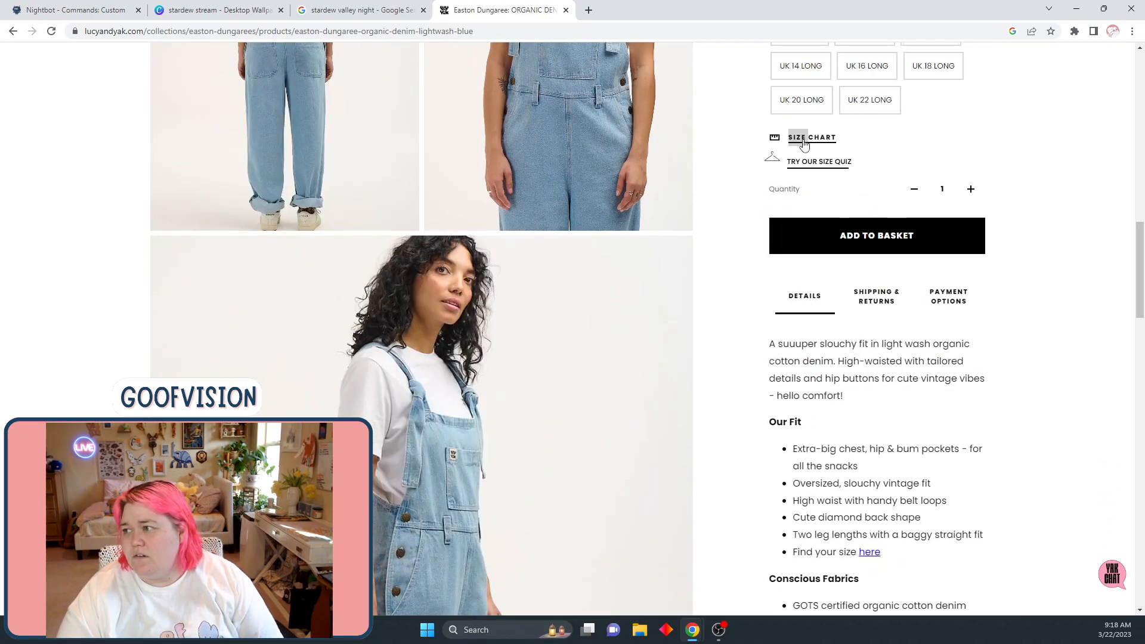
right_click(804, 143)
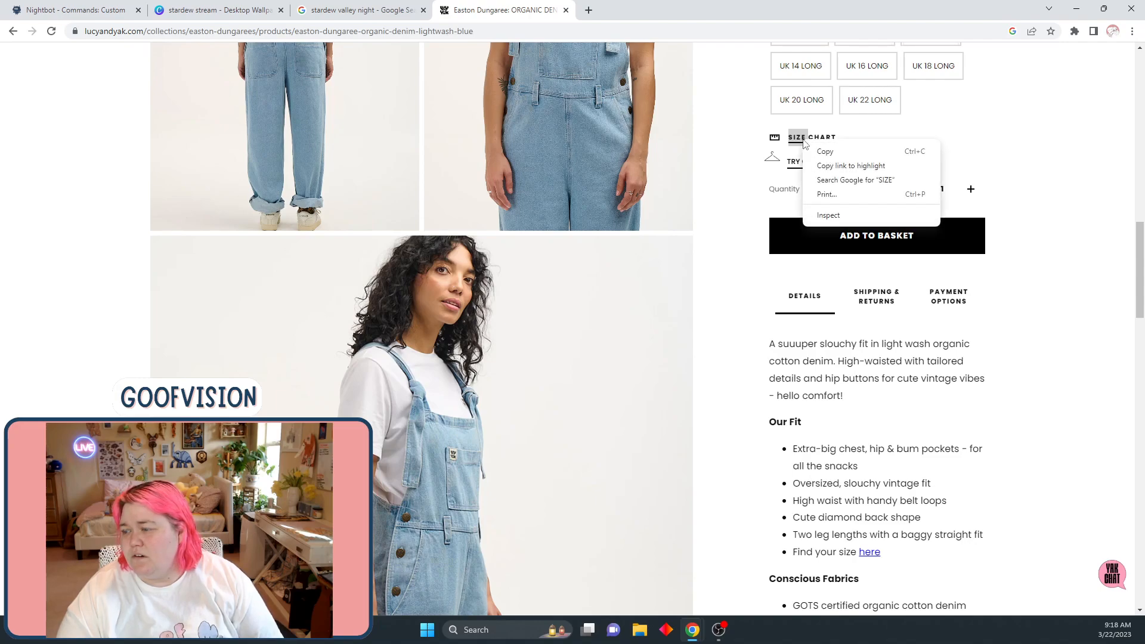
left_click(754, 155)
right_click(799, 142)
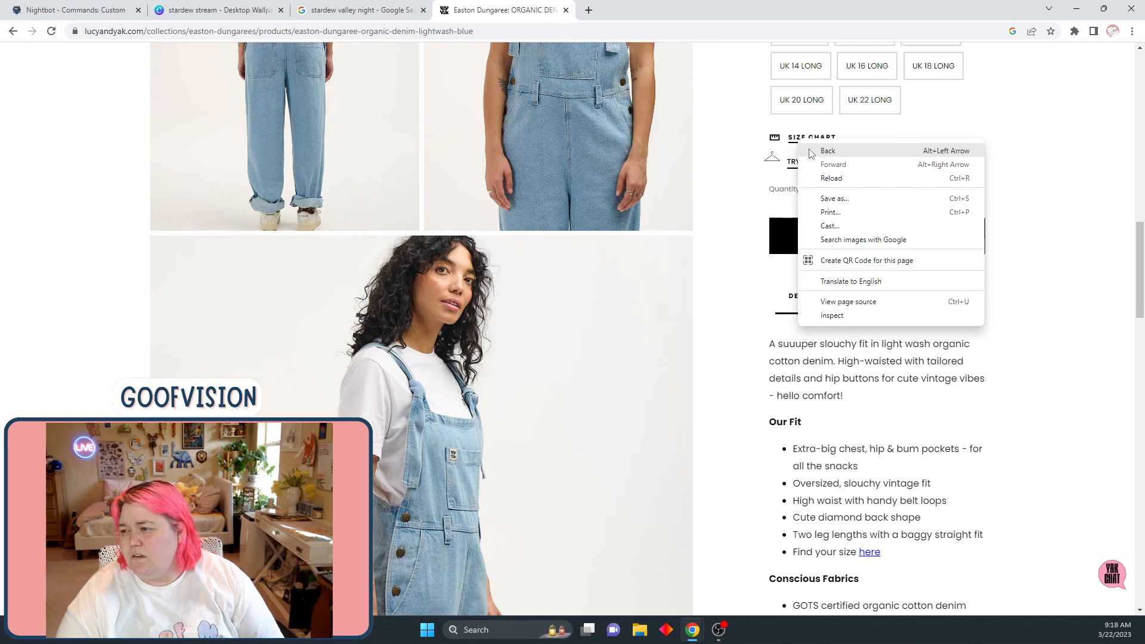
left_click(709, 223)
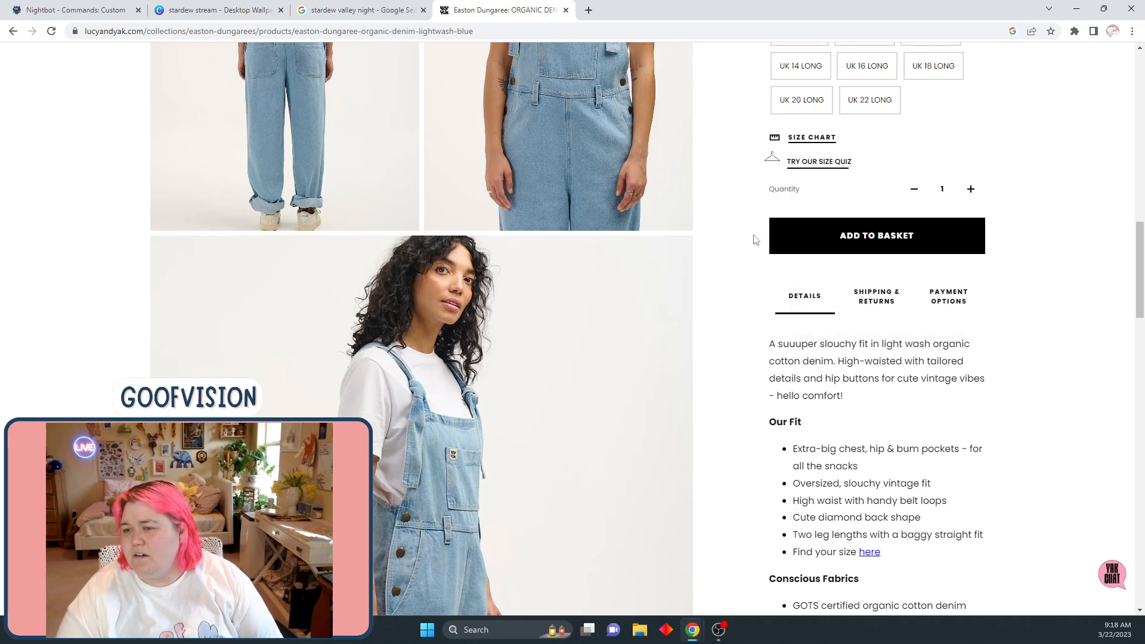
Open the Sizing page from the store's Help section and read its size and measuring guidance
scroll(757, 250, "up", 6)
scroll(765, 293, "up", 5)
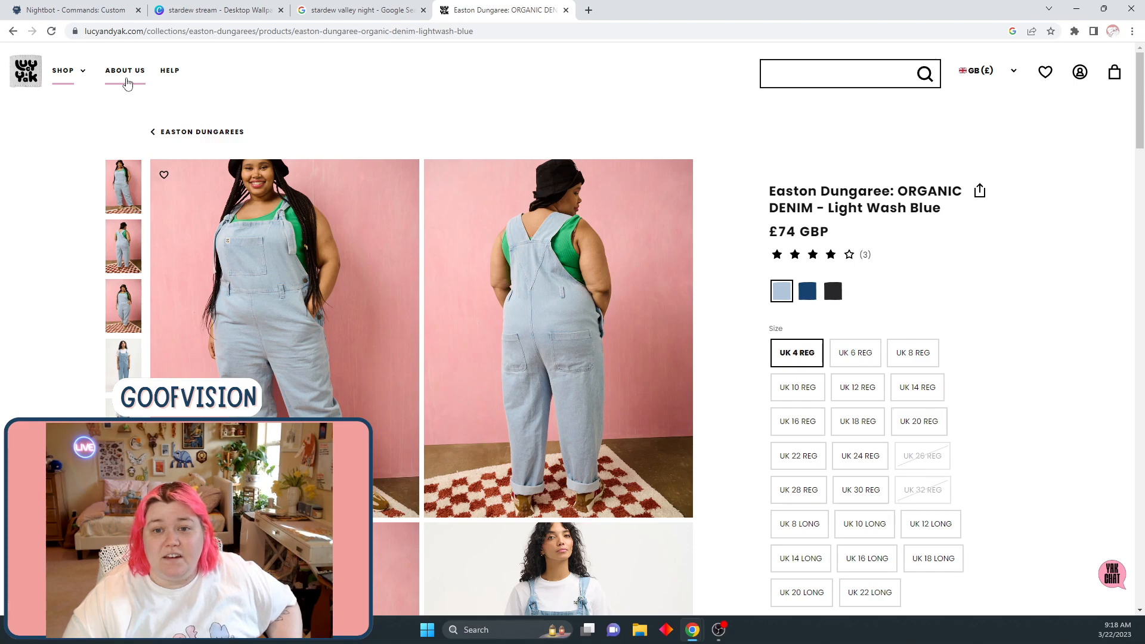
left_click(77, 79)
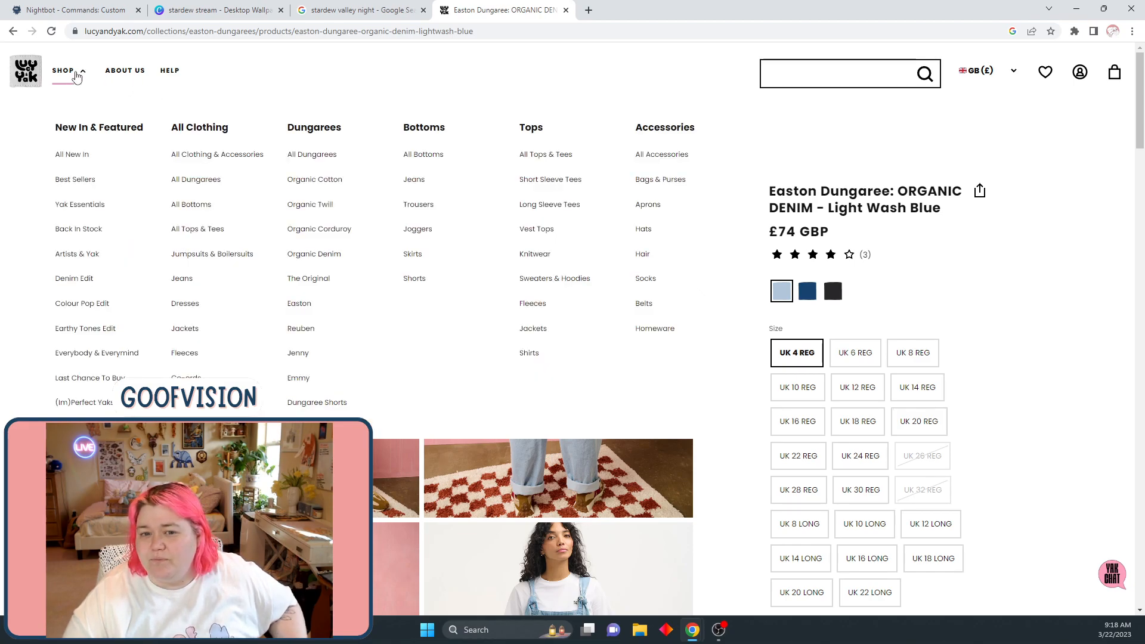
left_click(124, 72)
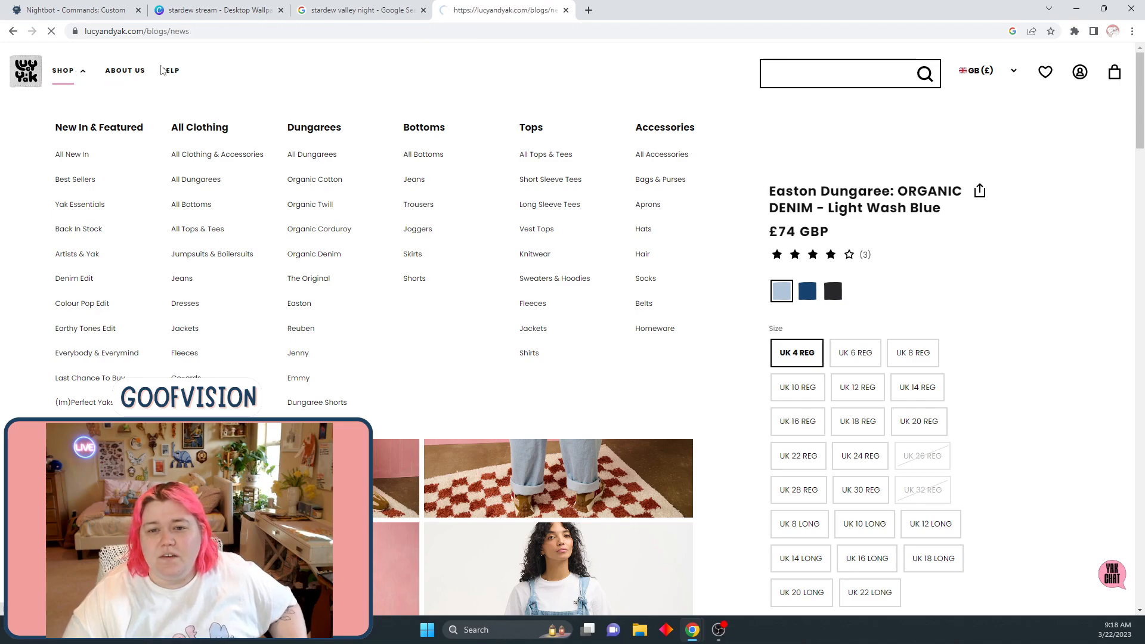
left_click(170, 71)
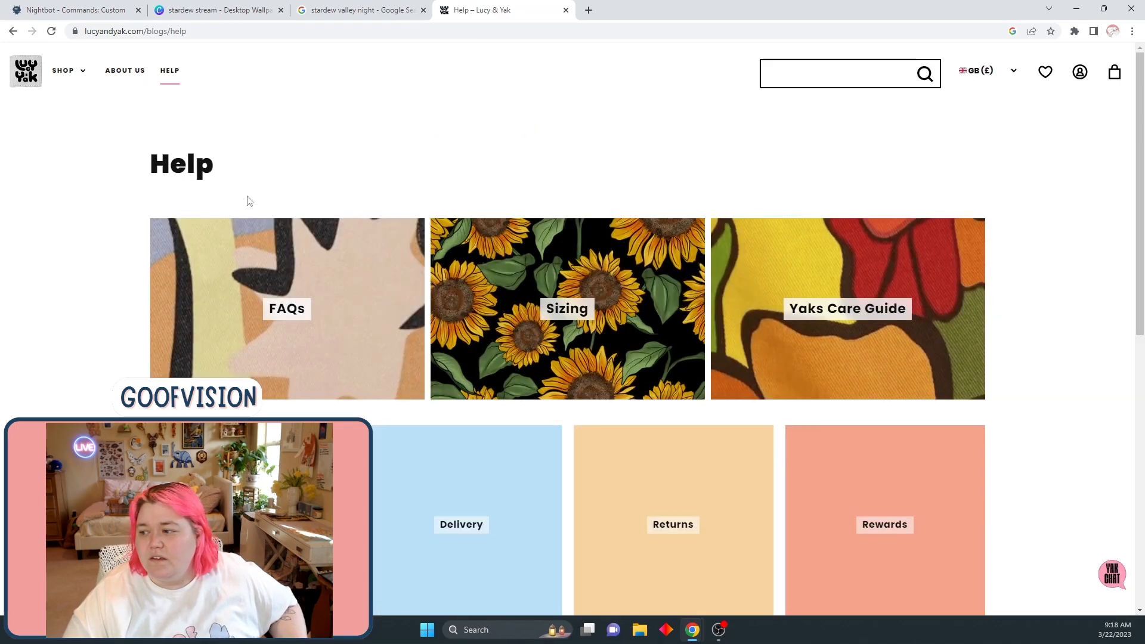
left_click(564, 322)
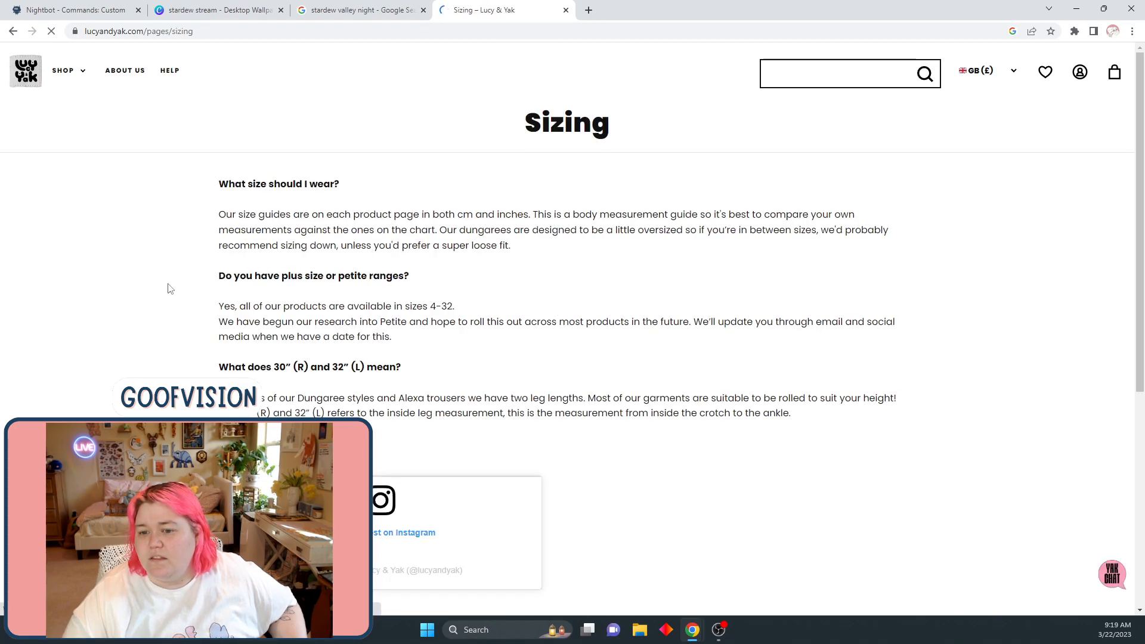
scroll(146, 282, "down", 8)
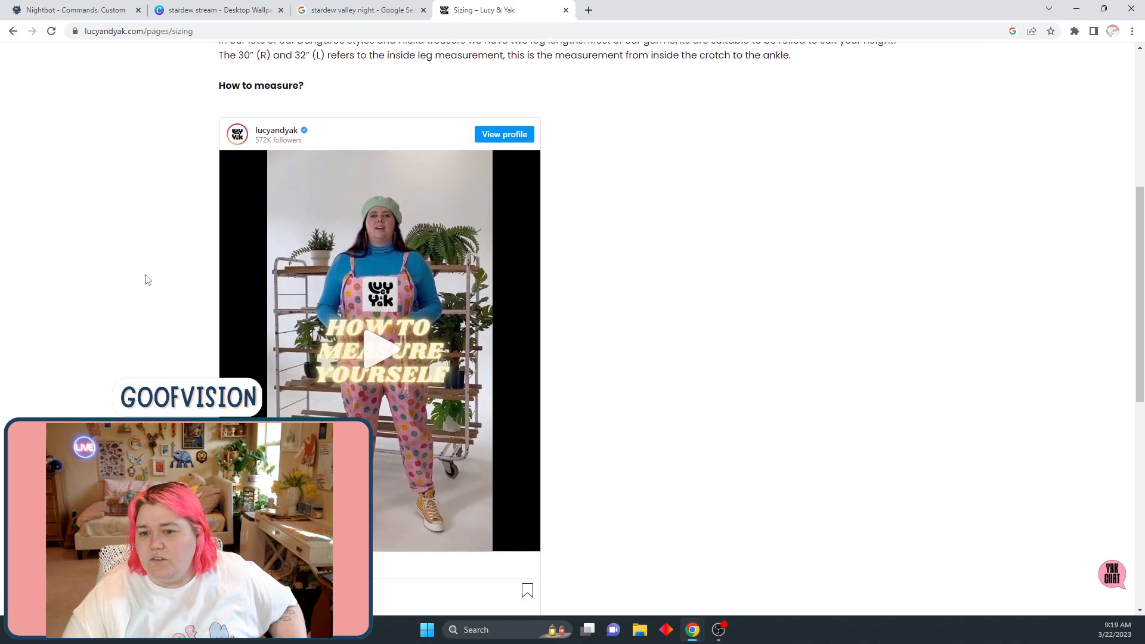
scroll(146, 277, "down", 5)
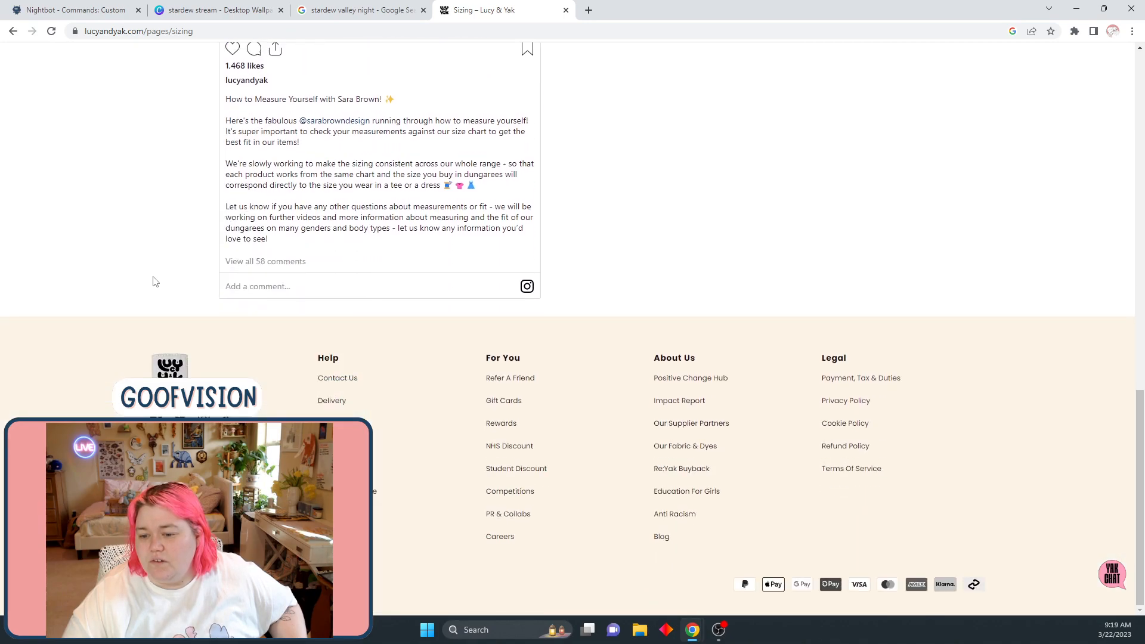
scroll(152, 285, "up", 10)
scroll(153, 289, "up", 5)
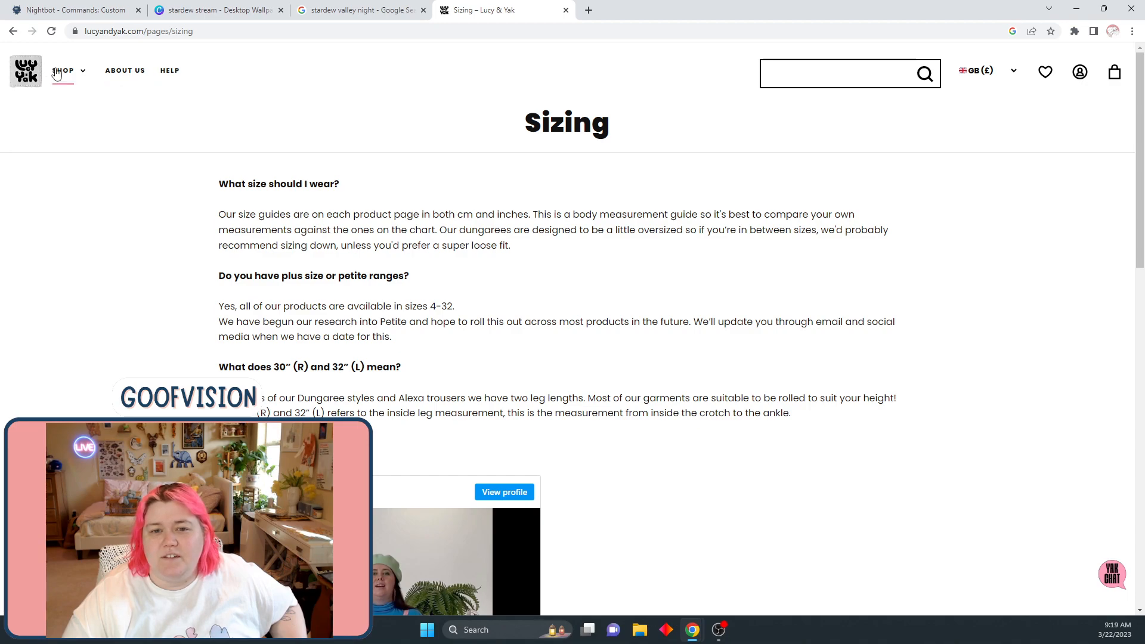
Go back through the Help and About us pages to the Light Wash Blue Easton dungaree and look over its size options
mouse_move(57, 73)
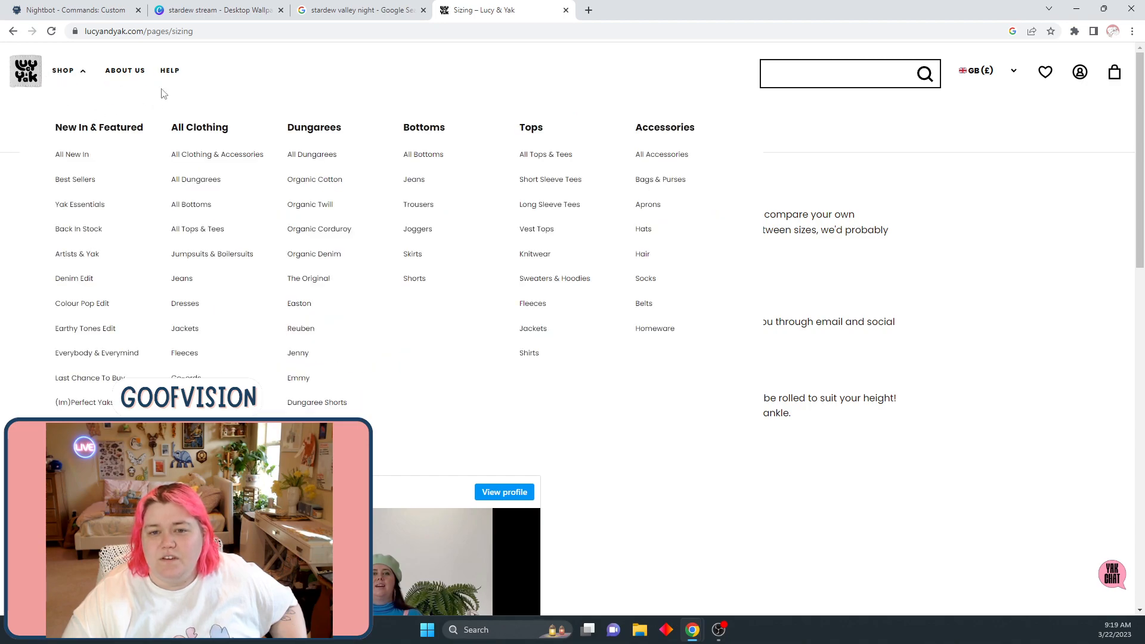
left_click(13, 32)
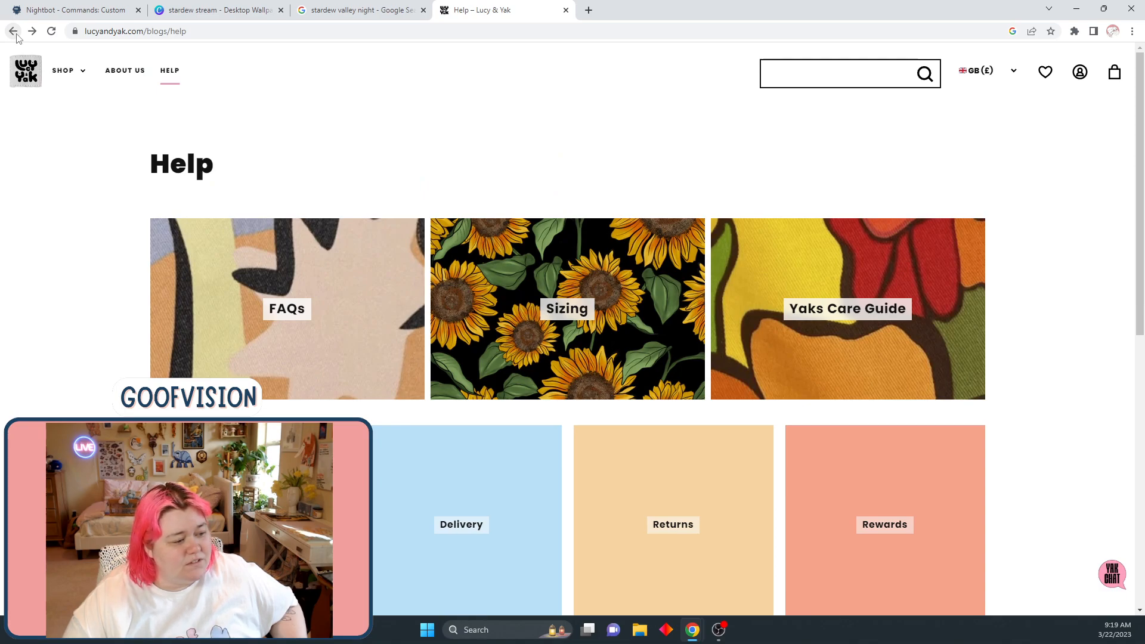
left_click(16, 36)
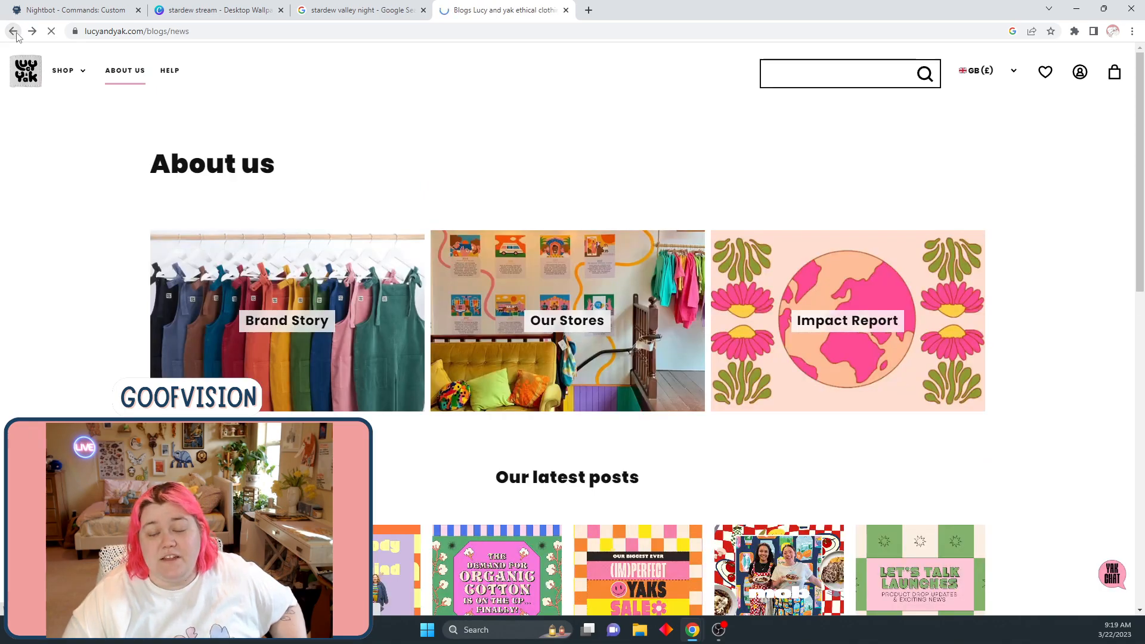
scroll(77, 215, "down", 3)
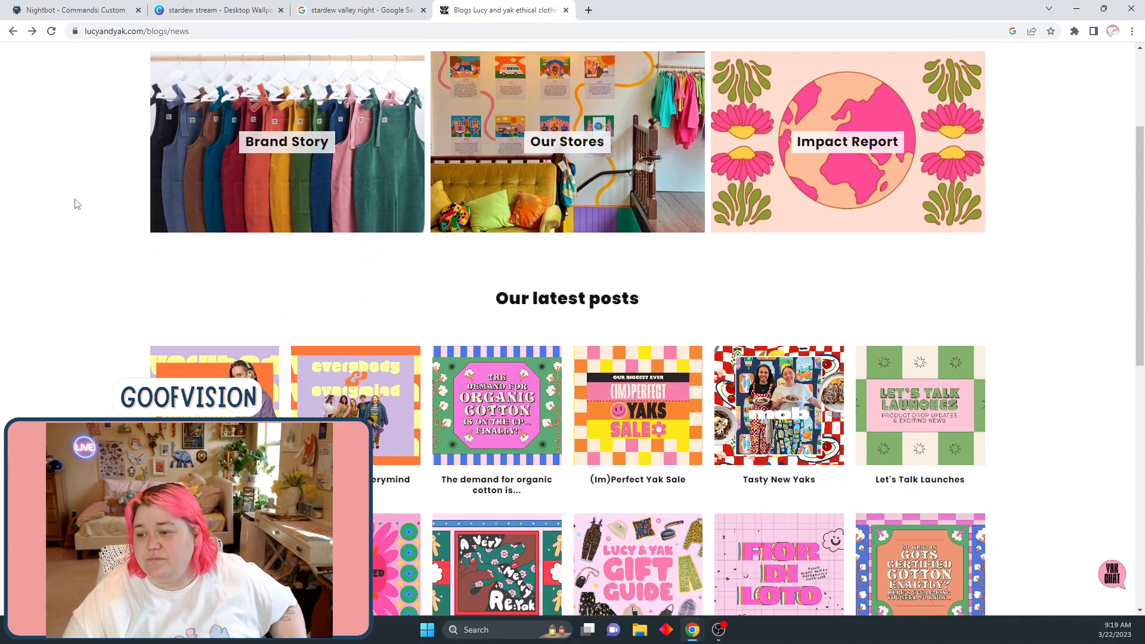
scroll(75, 204, "up", 3)
left_click(13, 31)
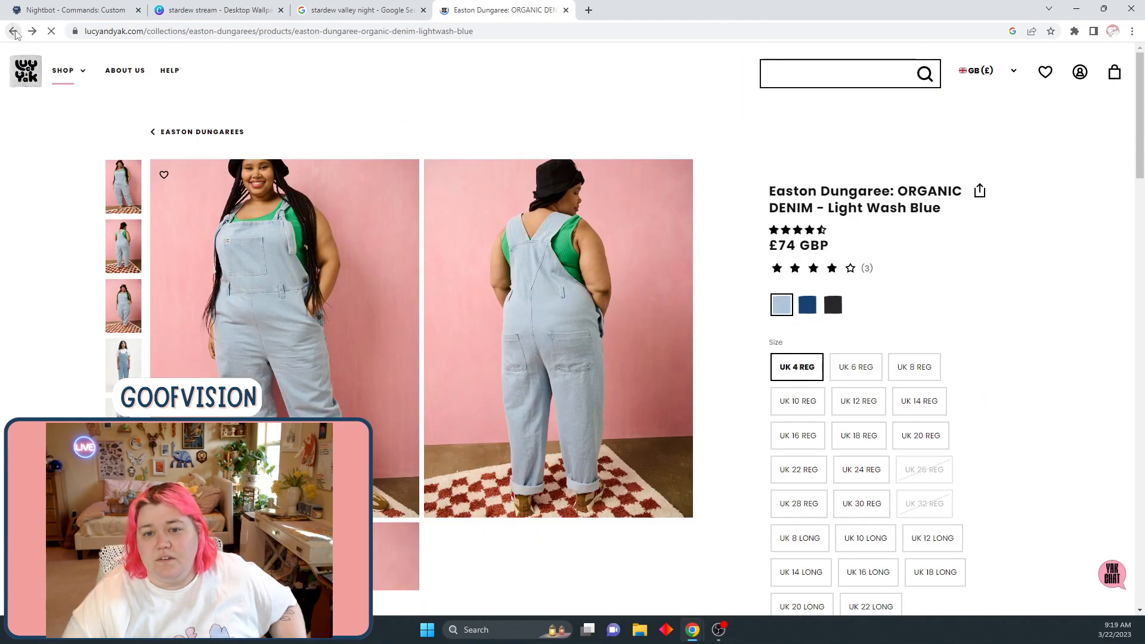
scroll(984, 334, "down", 7)
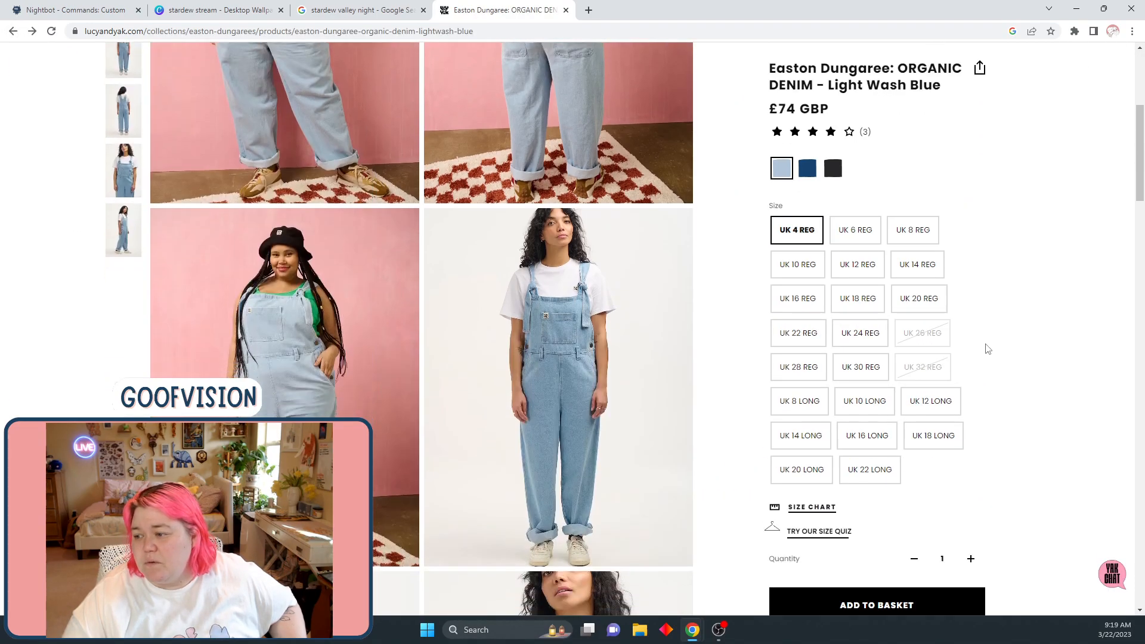
scroll(768, 459, "up", 7)
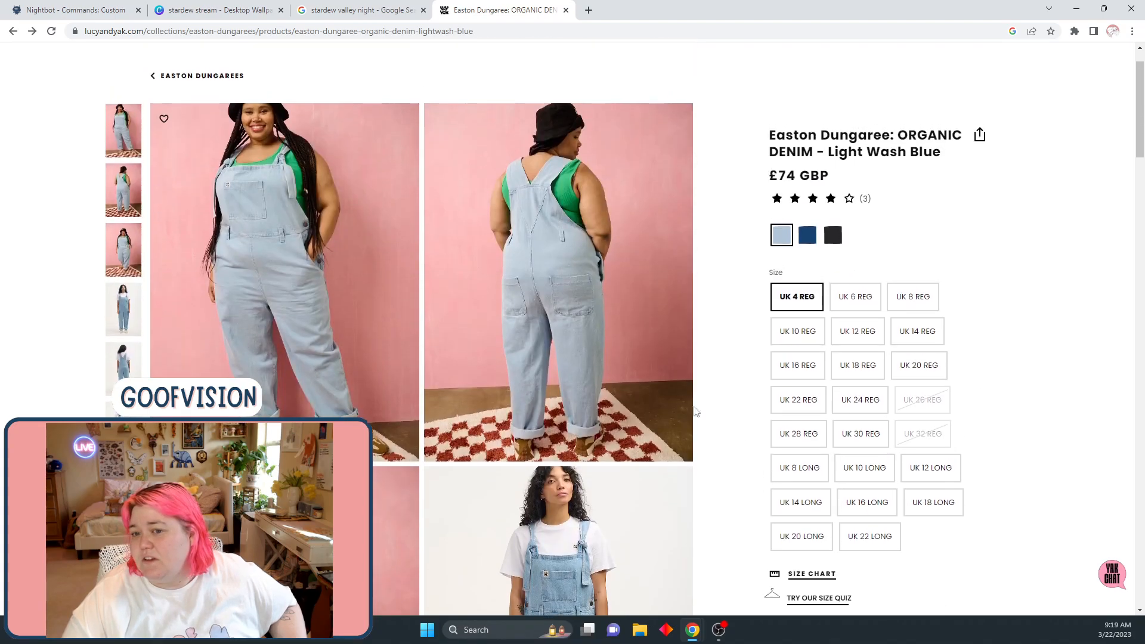
Open the Easton organic denim dungaree in Mid Wash Blue from the Easton collection and bring up its size chart
left_click(13, 32)
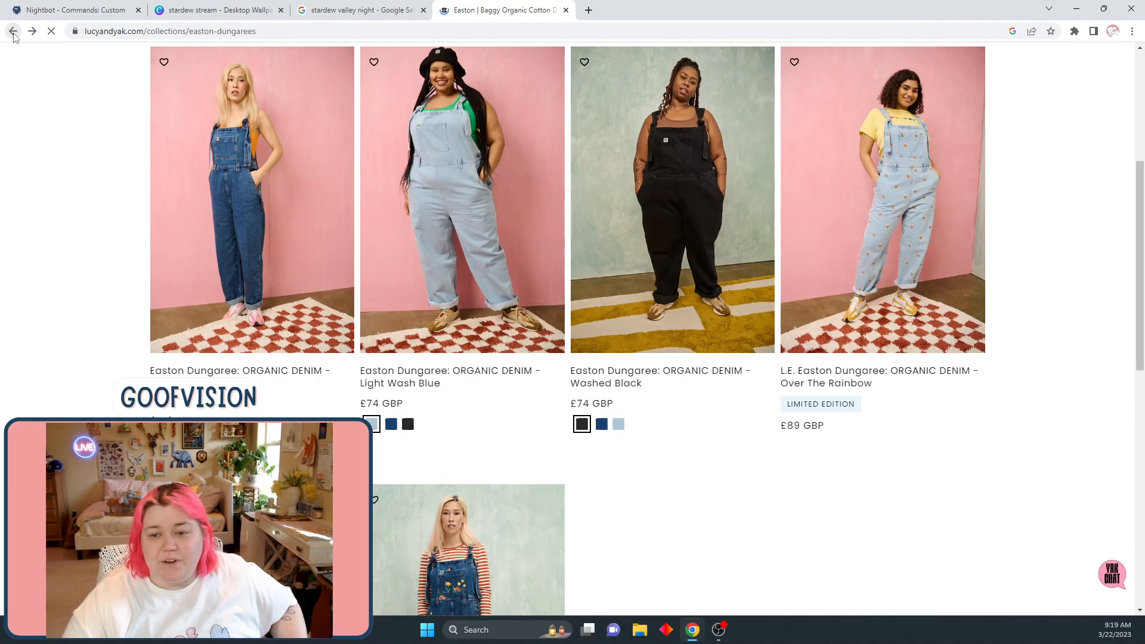
left_click(251, 191)
scroll(865, 460, "down", 3)
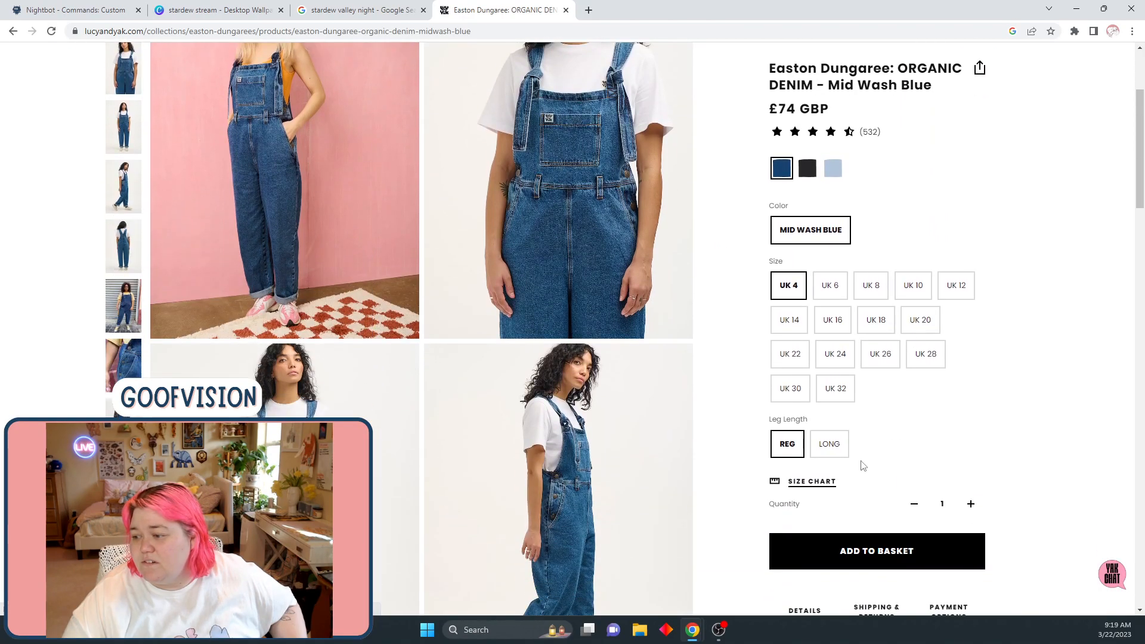
left_click(814, 478)
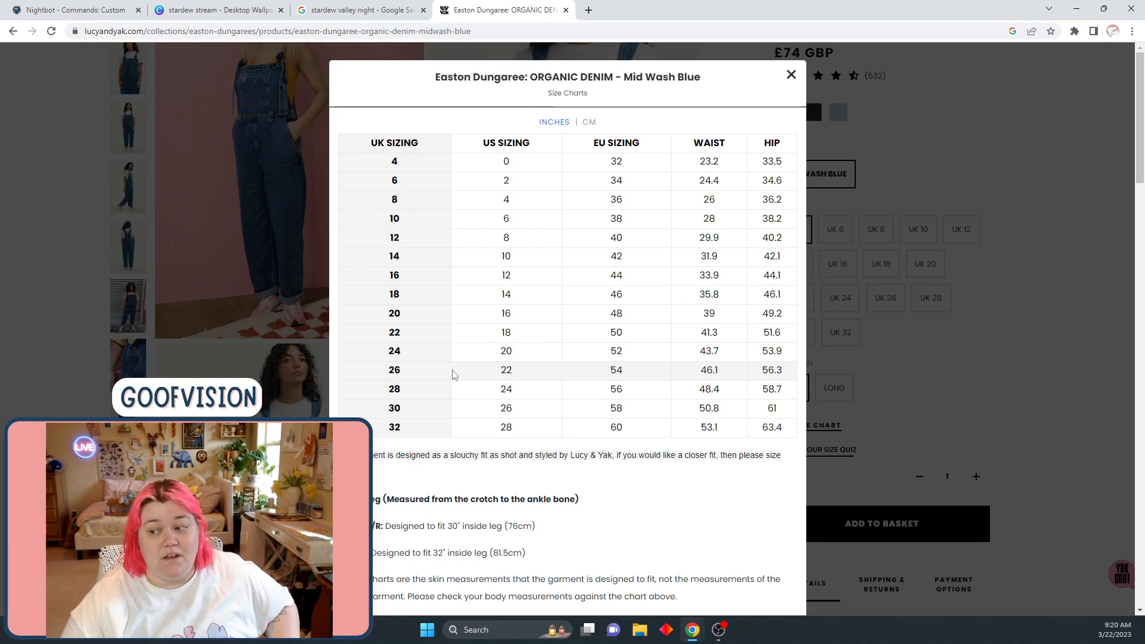
Read the Mid Wash Blue size chart, including the fit note and the skin measurement note, and close it
left_click_drag(371, 458, 608, 466)
left_click(612, 465)
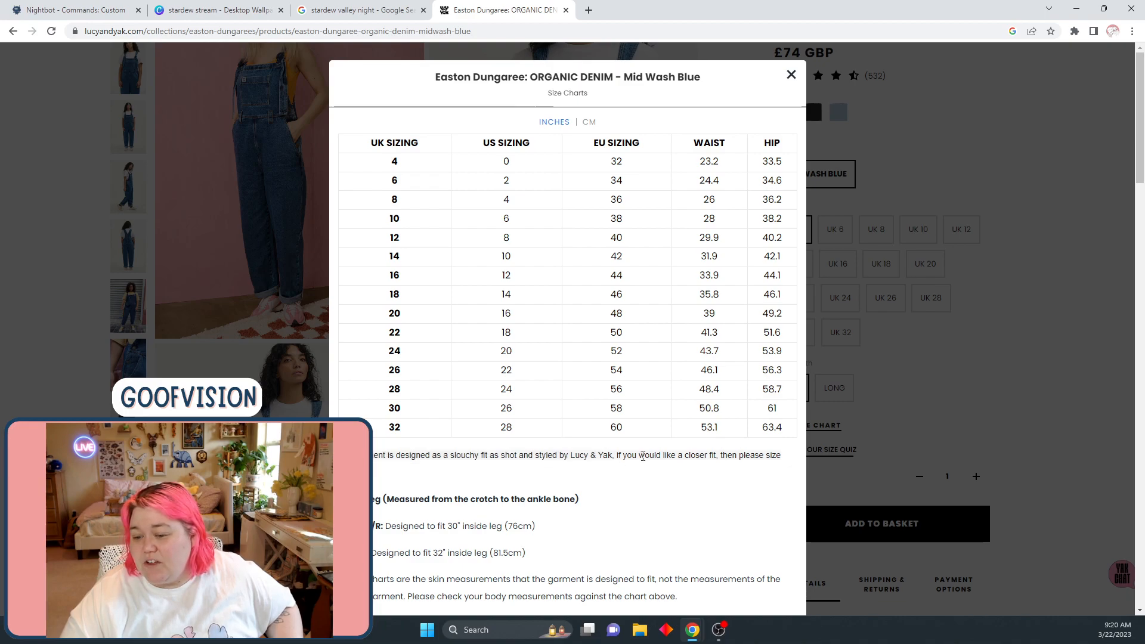
scroll(650, 464, "down", 3)
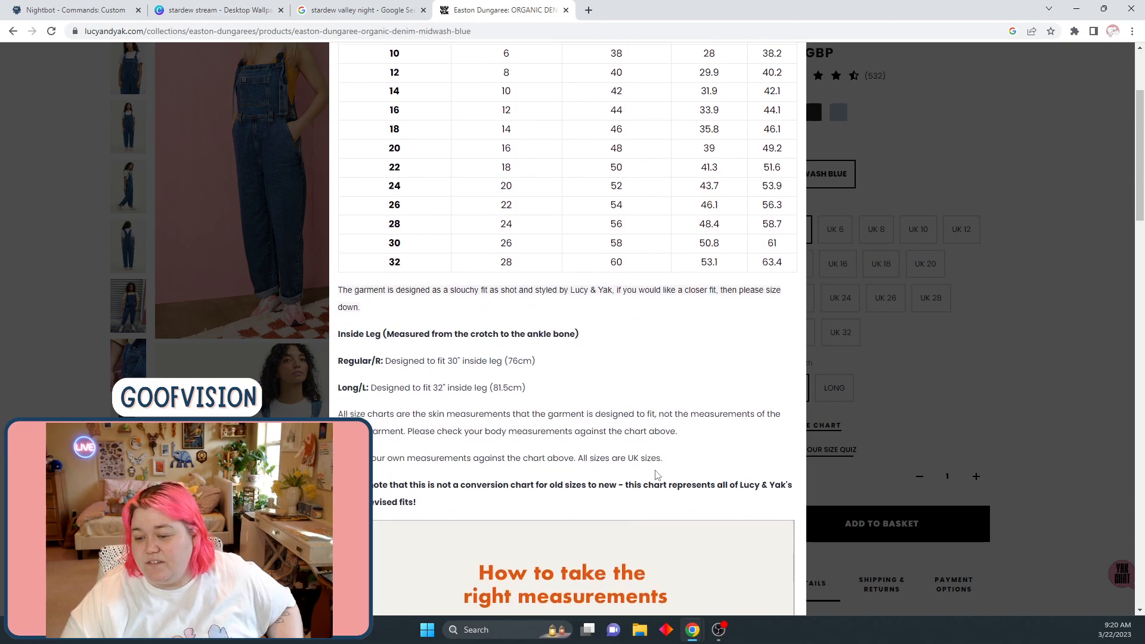
left_click_drag(352, 404, 746, 424)
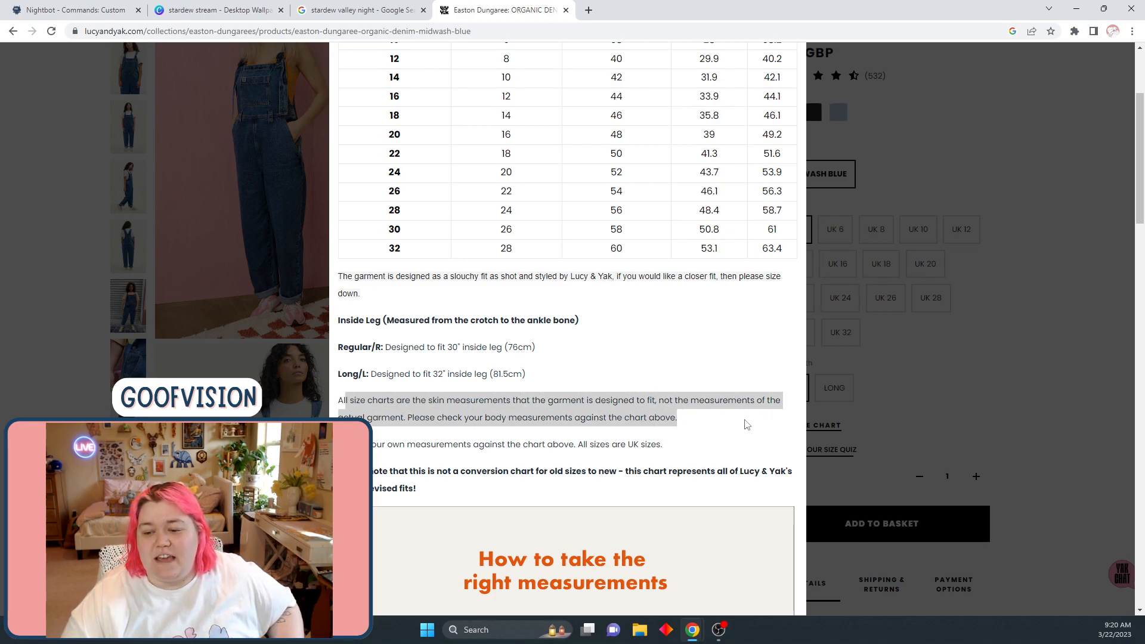
left_click(747, 424)
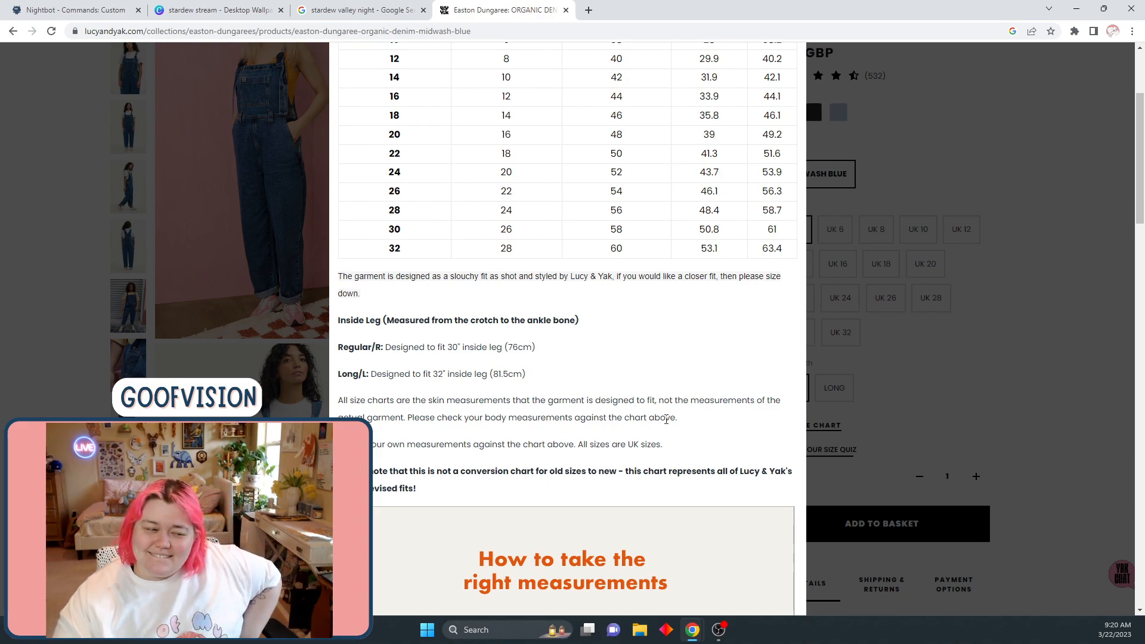
scroll(659, 422, "up", 3)
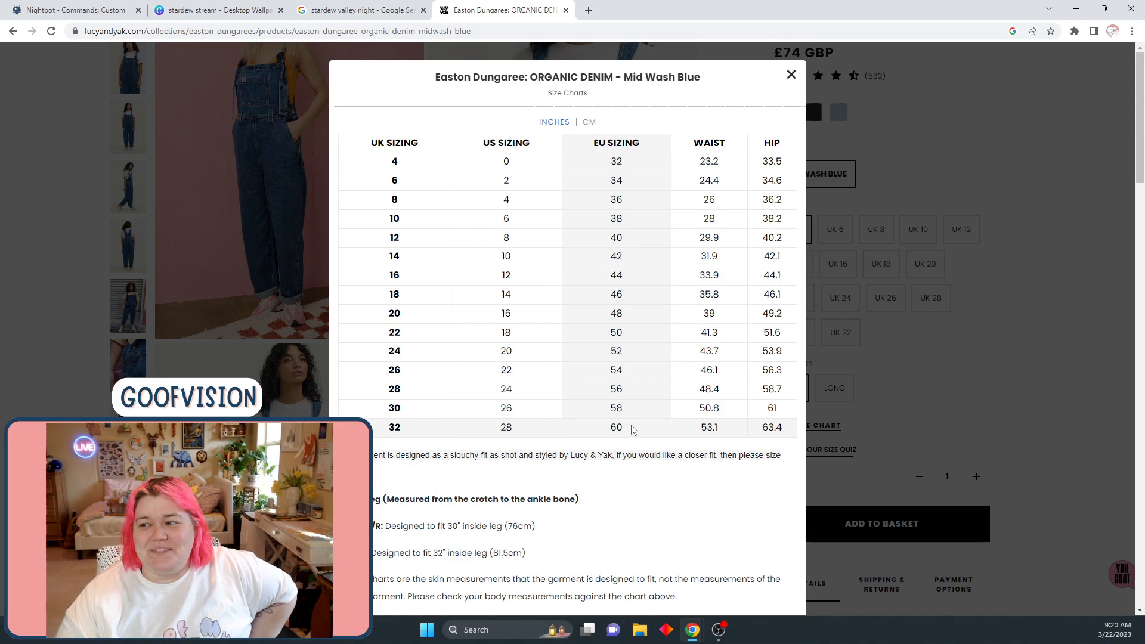
scroll(657, 481, "down", 1)
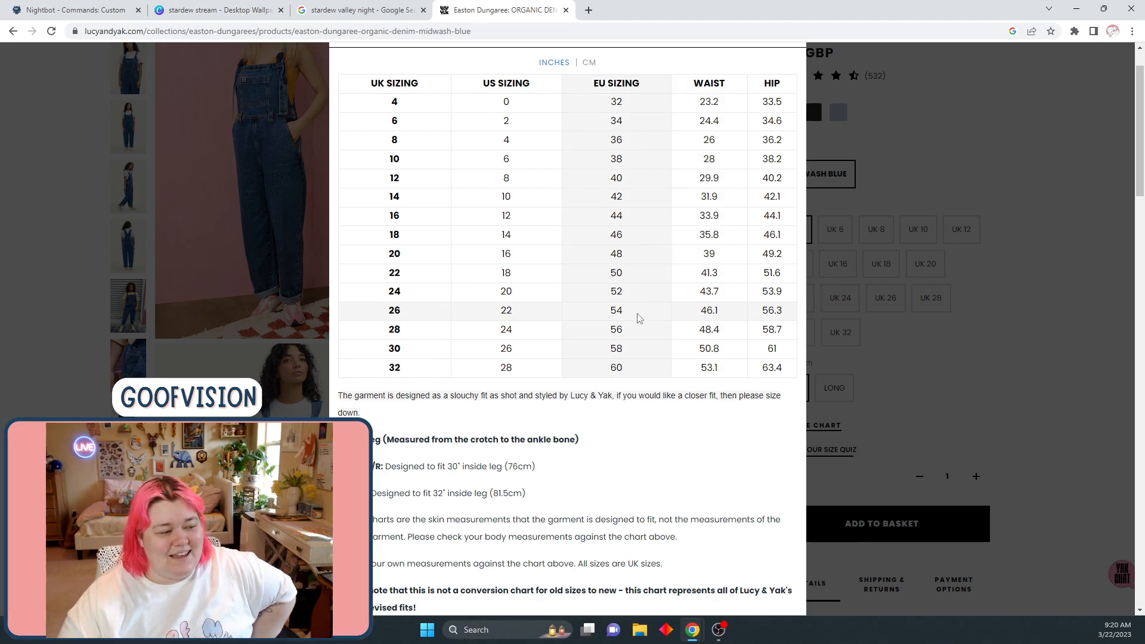
scroll(848, 110, "up", 1)
left_click(991, 267)
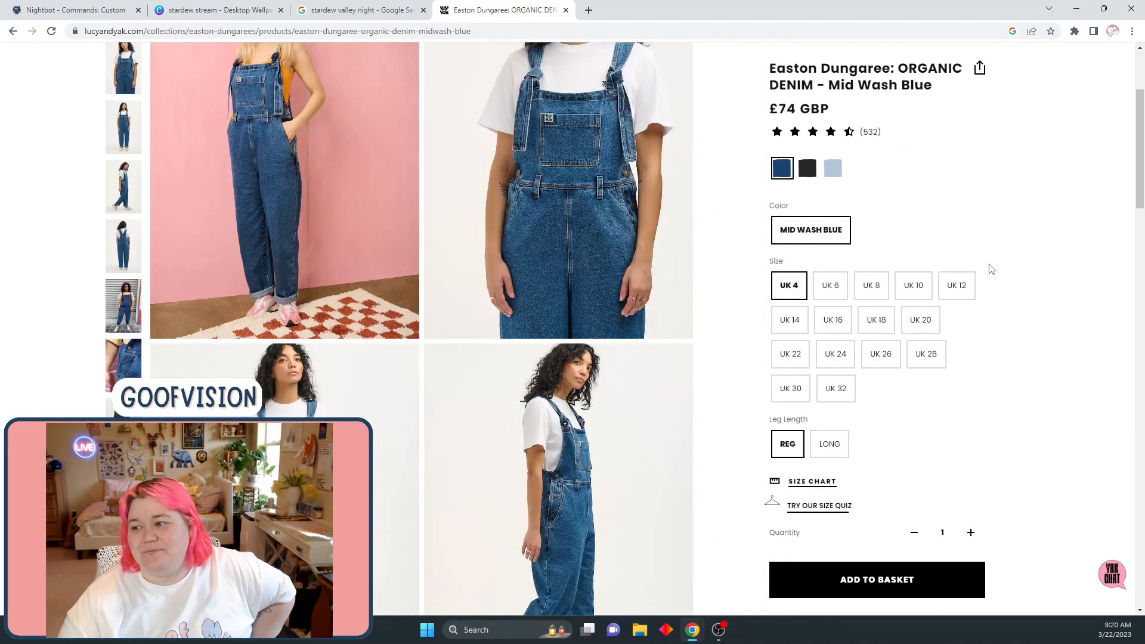
Return to the full dungarees collection and open the Original Dungaree in organic twill with the Summer Blooms Print
scroll(984, 361, "down", 3)
scroll(986, 378, "up", 6)
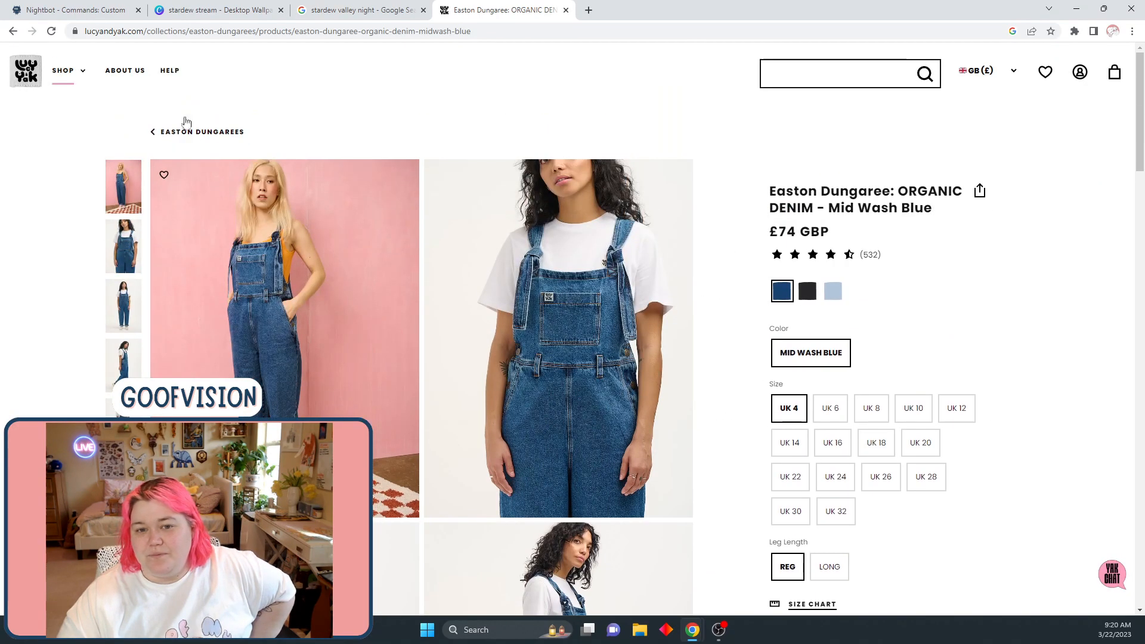
left_click(14, 33)
scroll(635, 370, "up", 5)
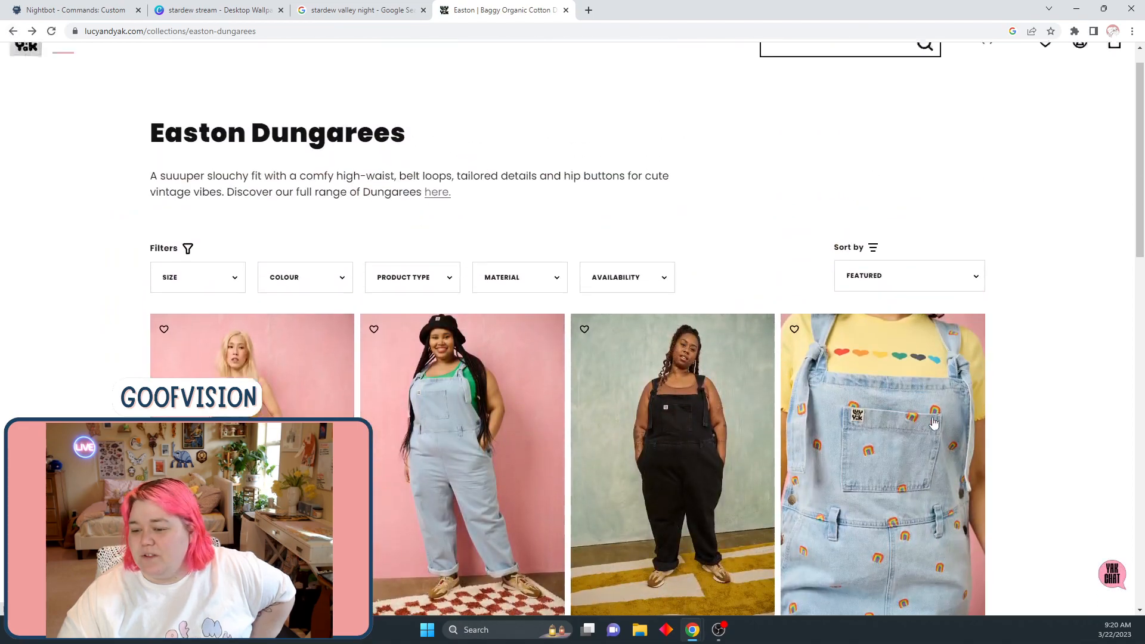
left_click(13, 31)
scroll(129, 352, "down", 8)
scroll(130, 343, "down", 6)
left_click(483, 307)
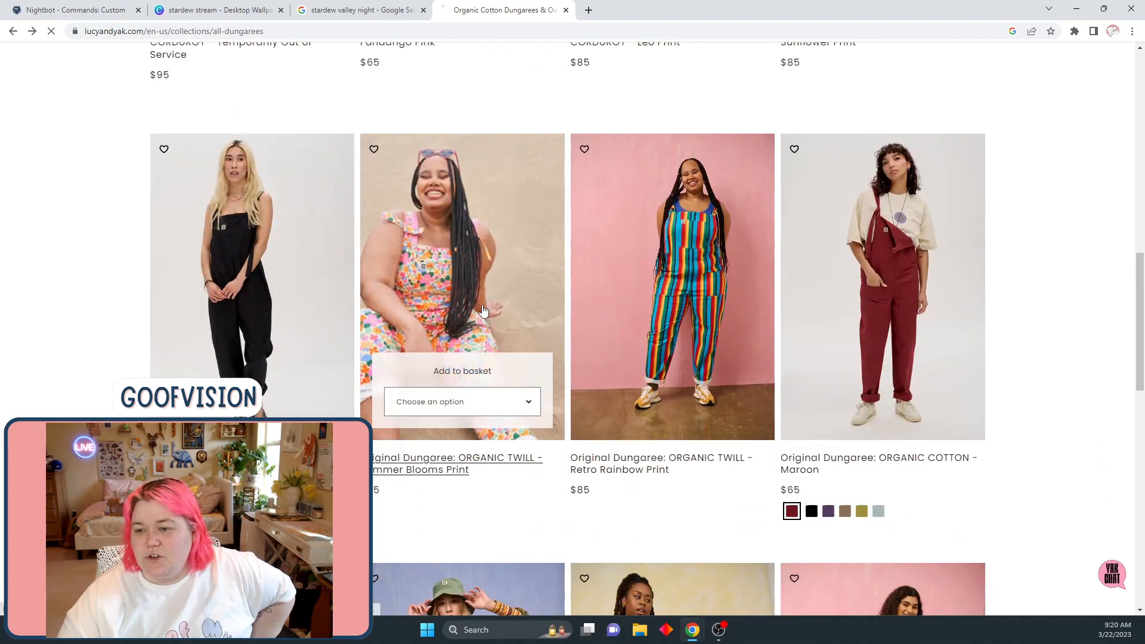
Open the Summer Blooms Print dungaree page, enlarge the close-up photo of the floral bib, and dismiss the email sign-up offer
scroll(1036, 380, "down", 3)
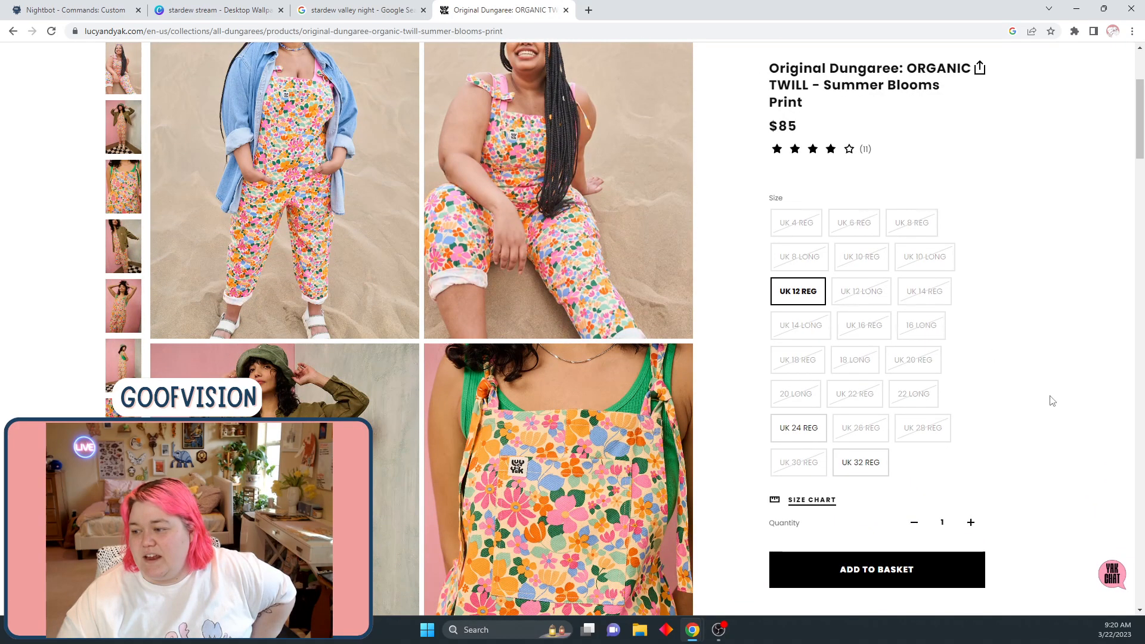
scroll(655, 426, "down", 2)
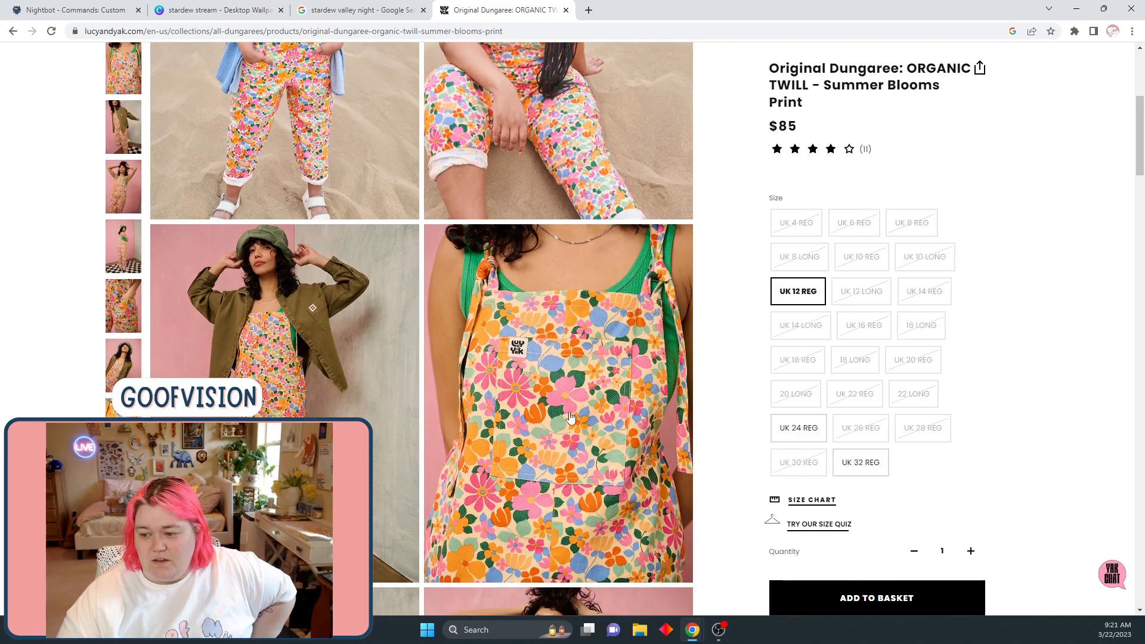
left_click(570, 417)
scroll(812, 410, "down", 5)
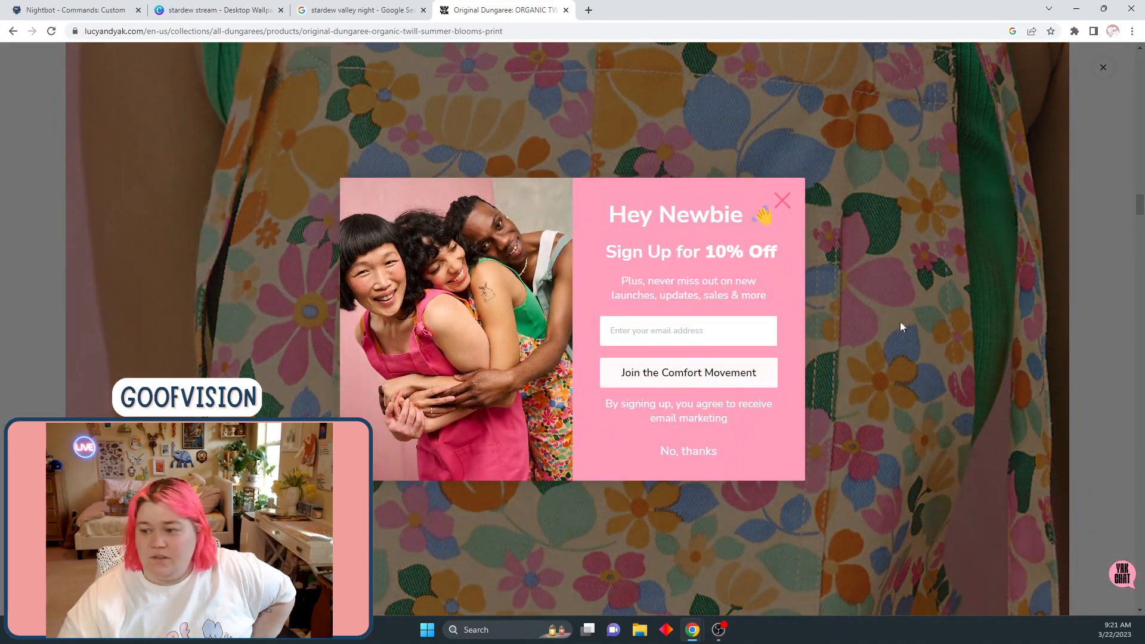
left_click(781, 199)
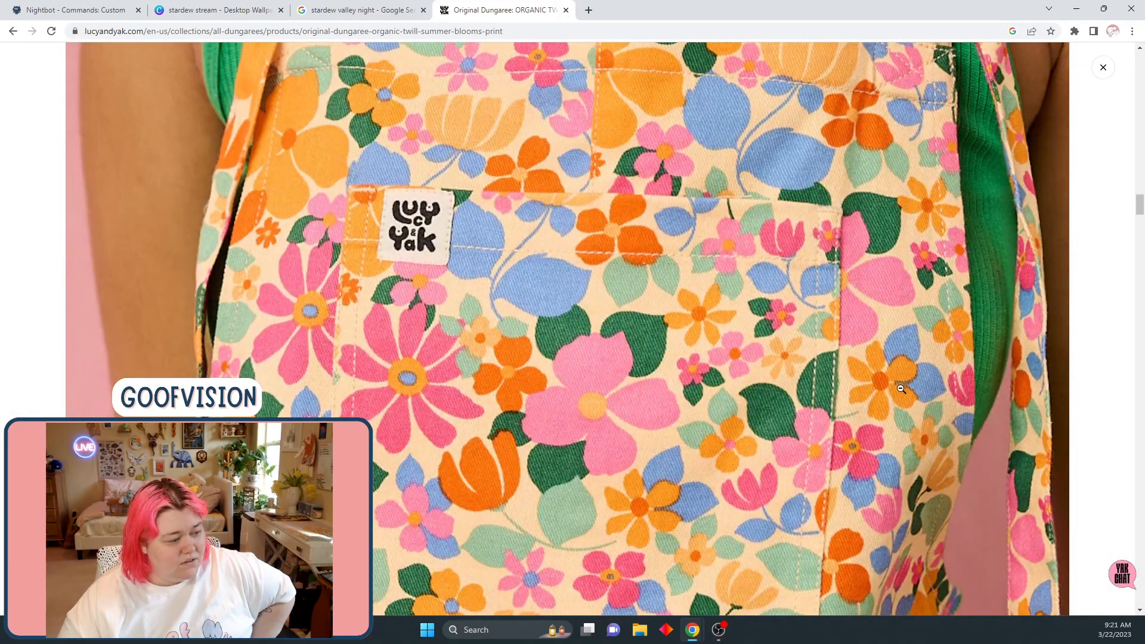
Examine the enlarged Summer Blooms Print photos up to the first one, and return to the dungarees collection
scroll(901, 389, "down", 3)
scroll(901, 388, "down", 1)
scroll(823, 400, "up", 20)
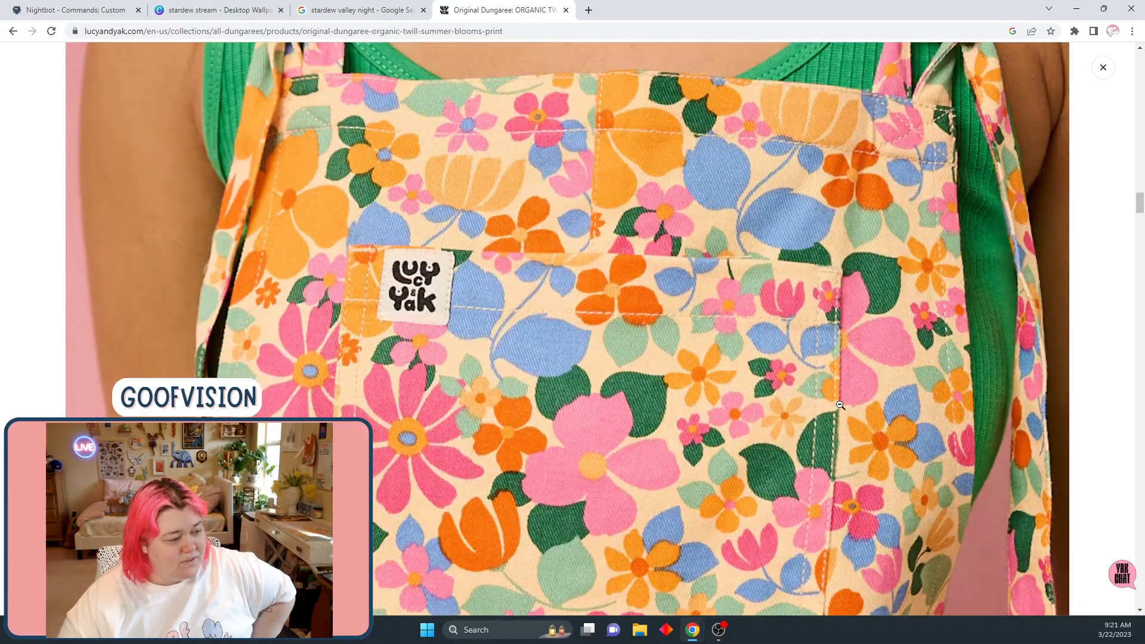
scroll(799, 370, "up", 20)
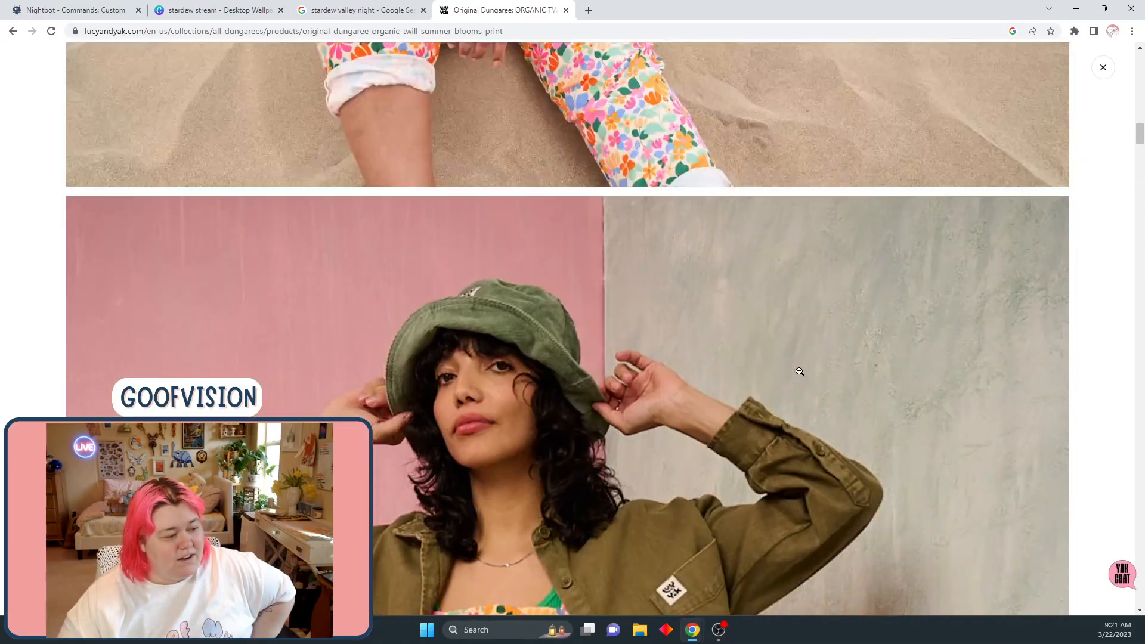
scroll(716, 292, "up", 6)
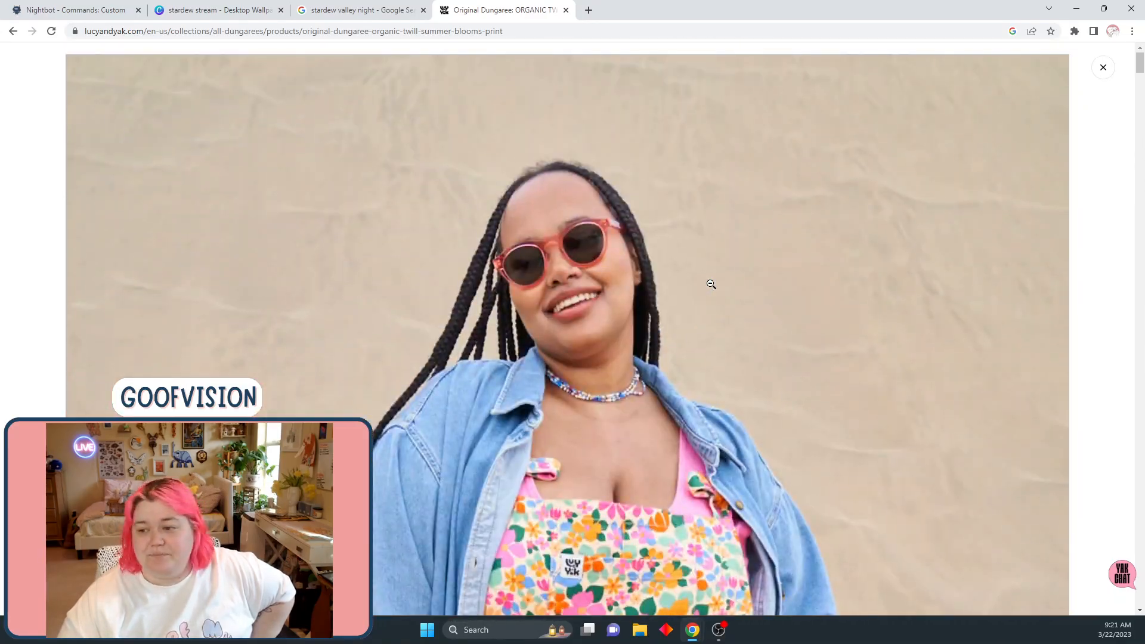
left_click(13, 31)
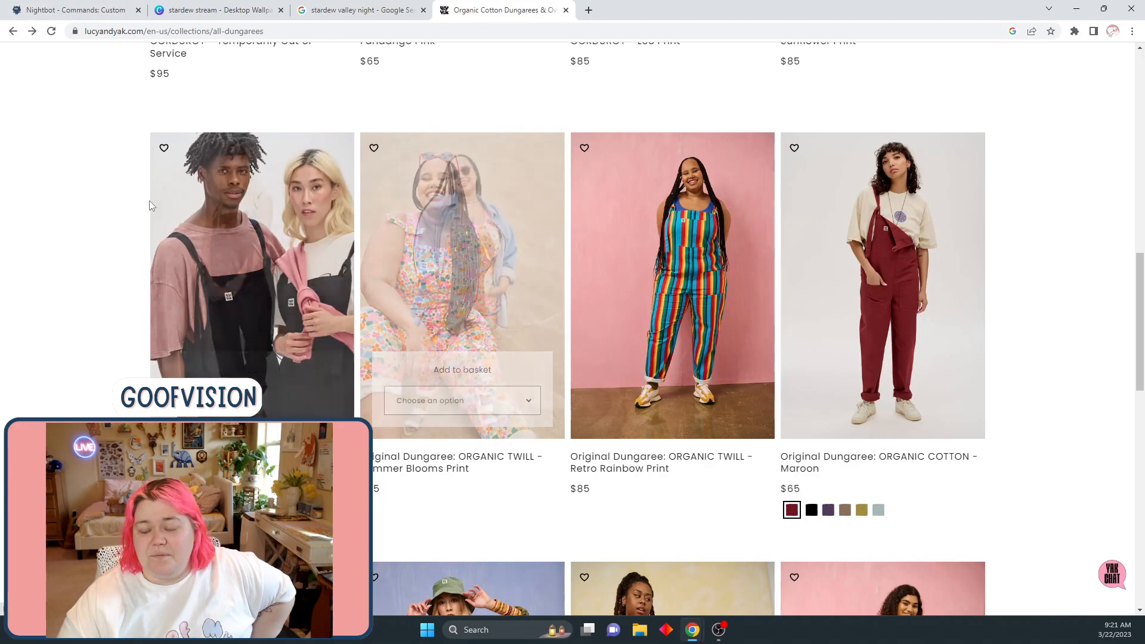
Open the Organic Corduroy Temporarily Out of Service dungaree and enlarge the photo of its embroidered pocket
scroll(151, 203, "down", 1)
scroll(153, 206, "down", 10)
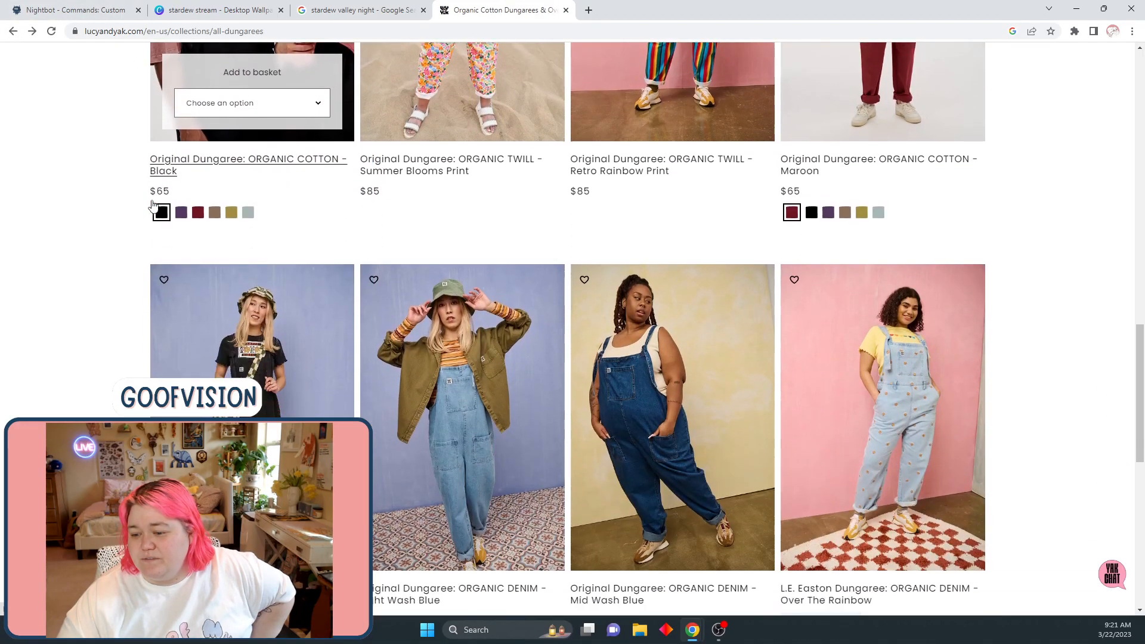
scroll(152, 205, "up", 20)
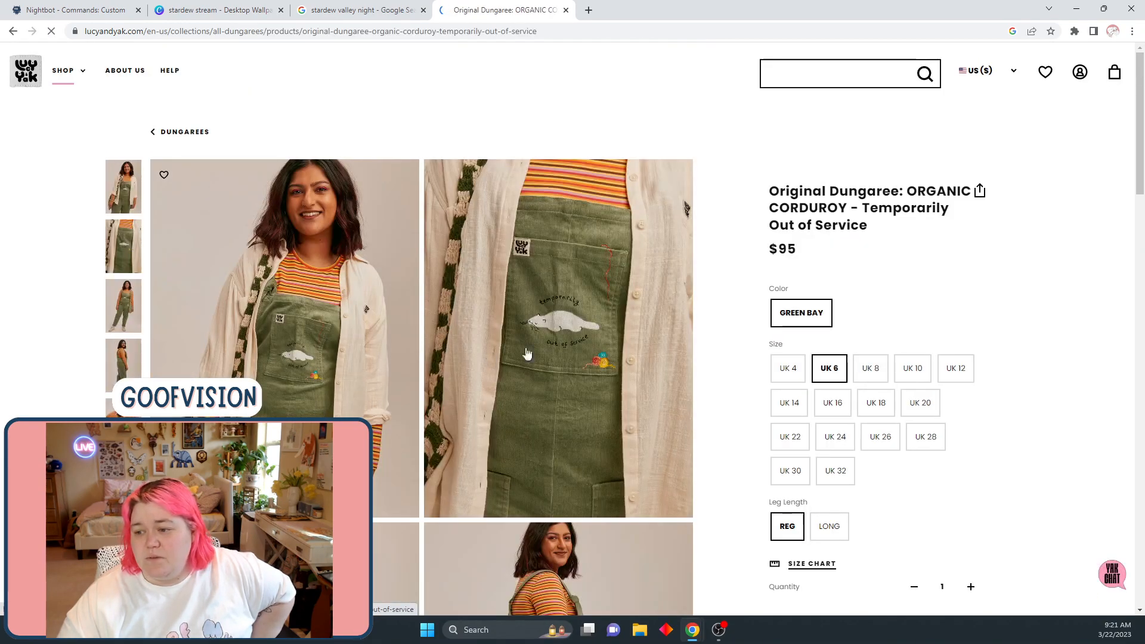
left_click(509, 357)
scroll(359, 355, "down", 5)
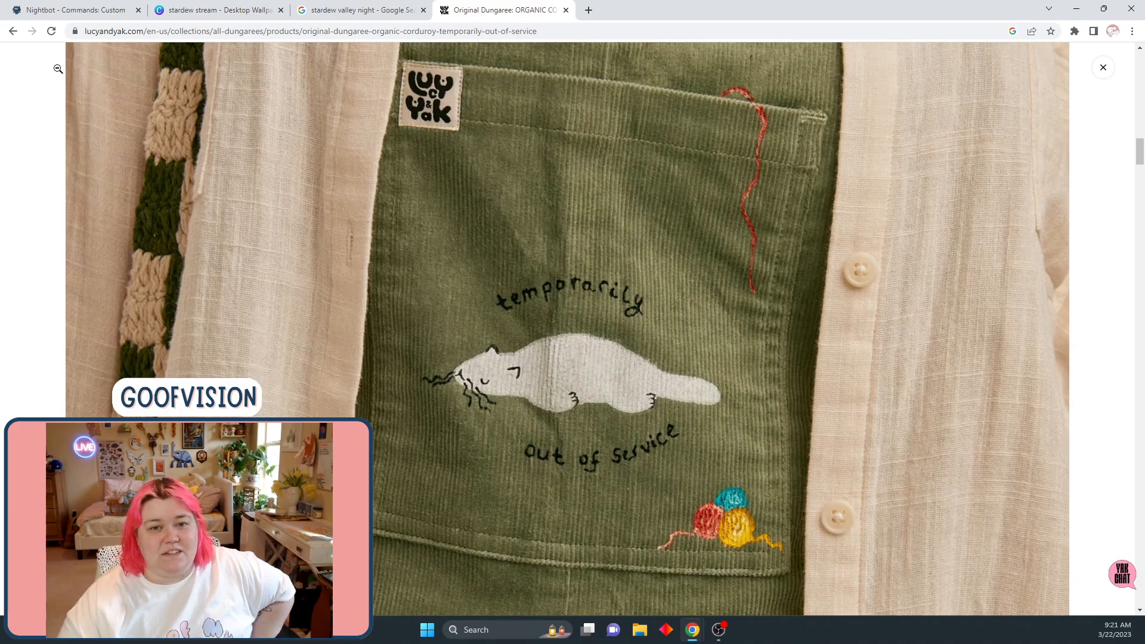
Go back to the Lucy & Yak home page, look over its categories, and close the store's tab
left_click(13, 31)
left_click(14, 31)
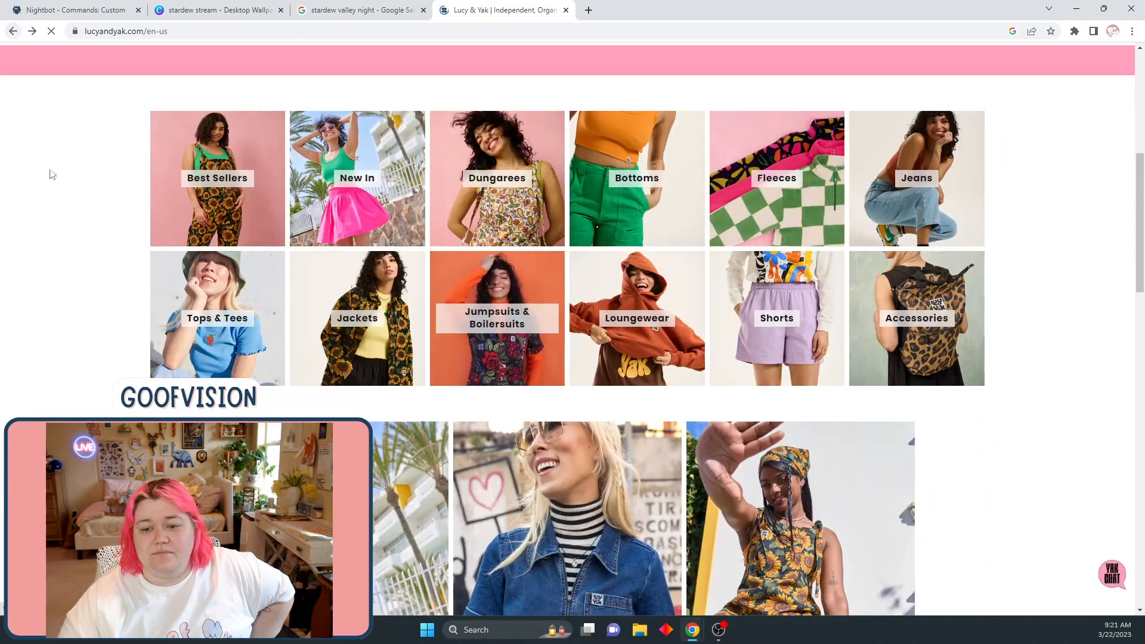
scroll(67, 217, "down", 3)
scroll(68, 210, "up", 10)
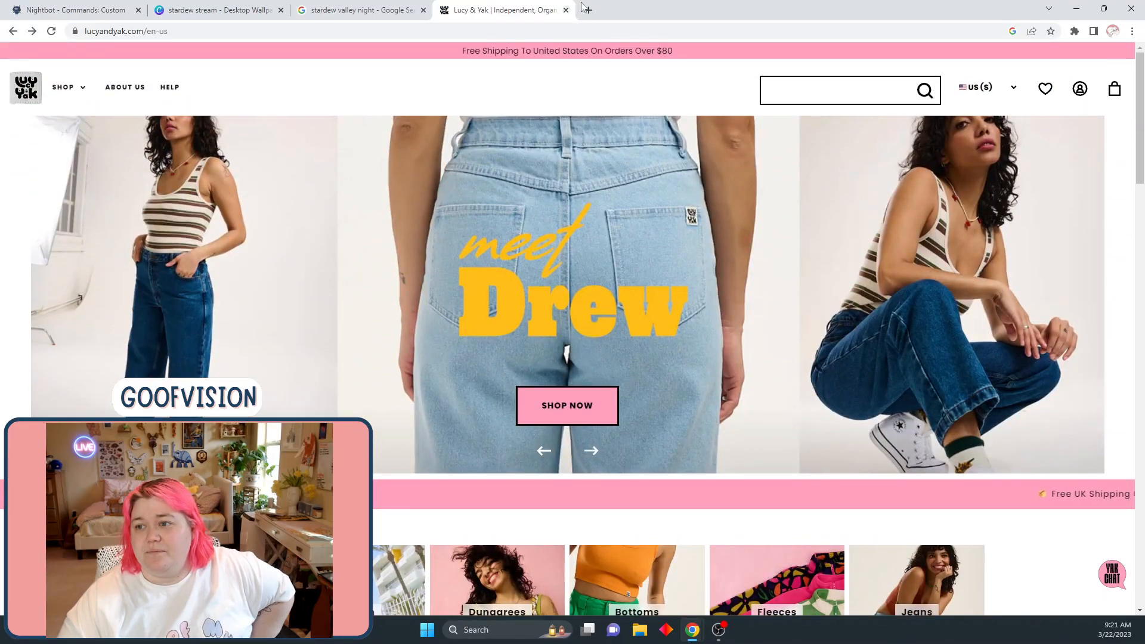
left_click(566, 10)
Switch to the stardew stream design in Canva and review the overlay layout on page 3
left_click(240, 10)
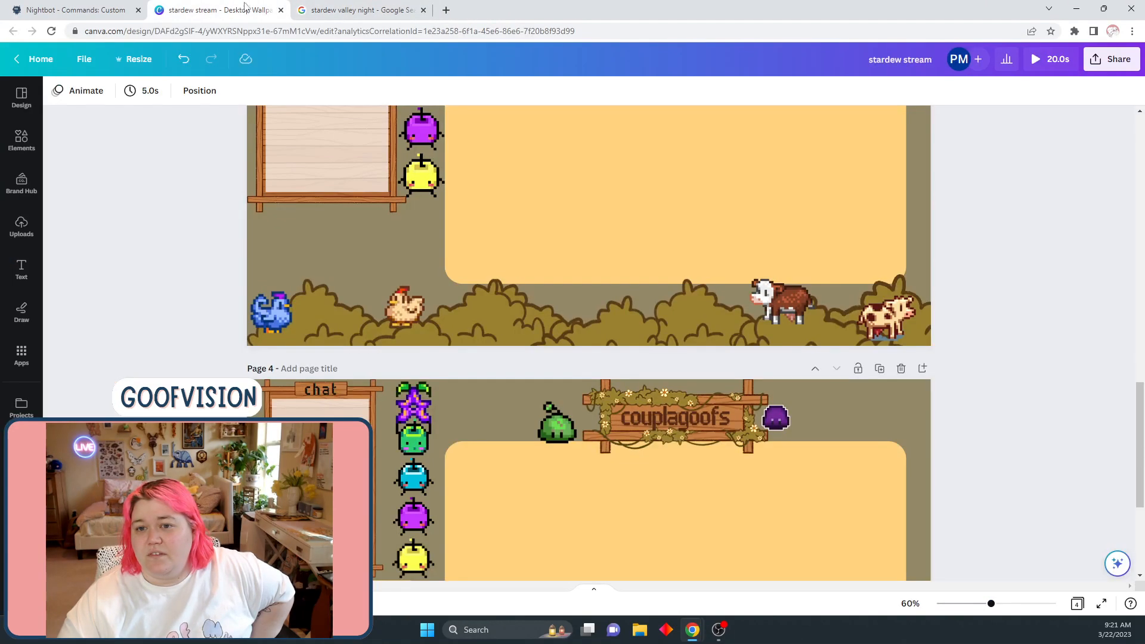
scroll(217, 296, "down", 4)
scroll(208, 303, "up", 8)
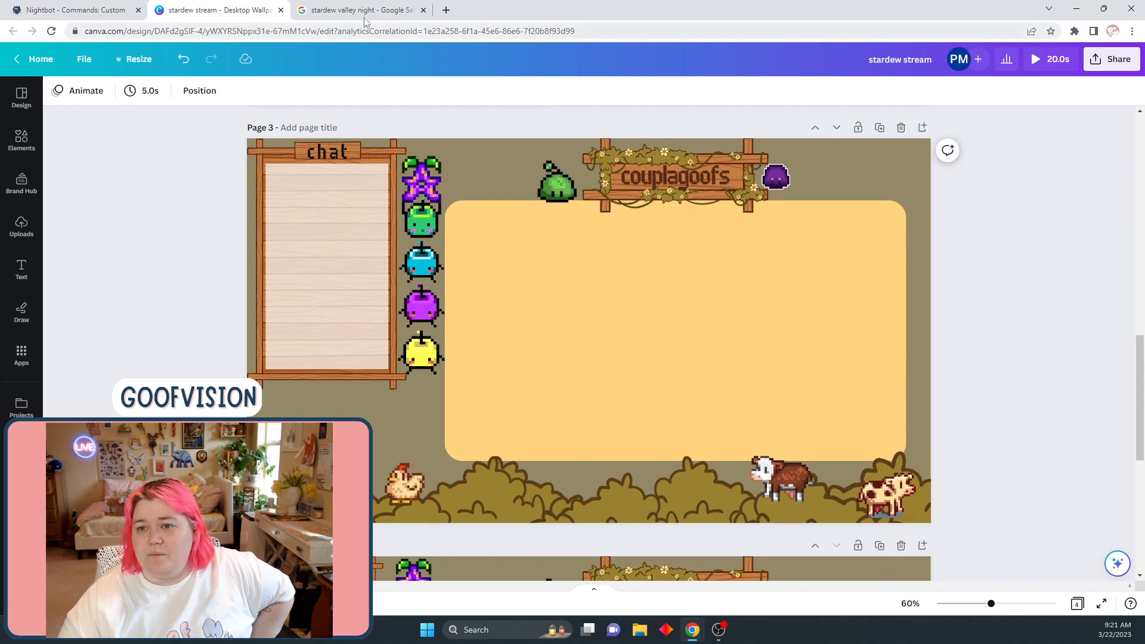
Switch to the Google image results for "stardew valley night" and look back through them up to the first row
left_click(364, 10)
scroll(485, 401, "up", 5)
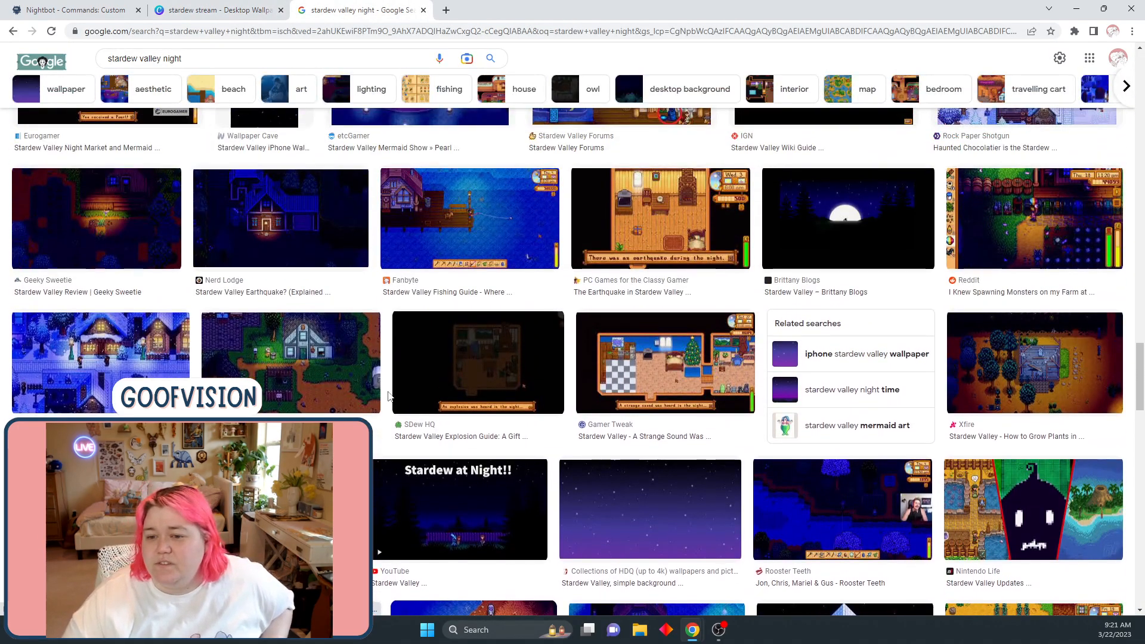
scroll(484, 400, "up", 5)
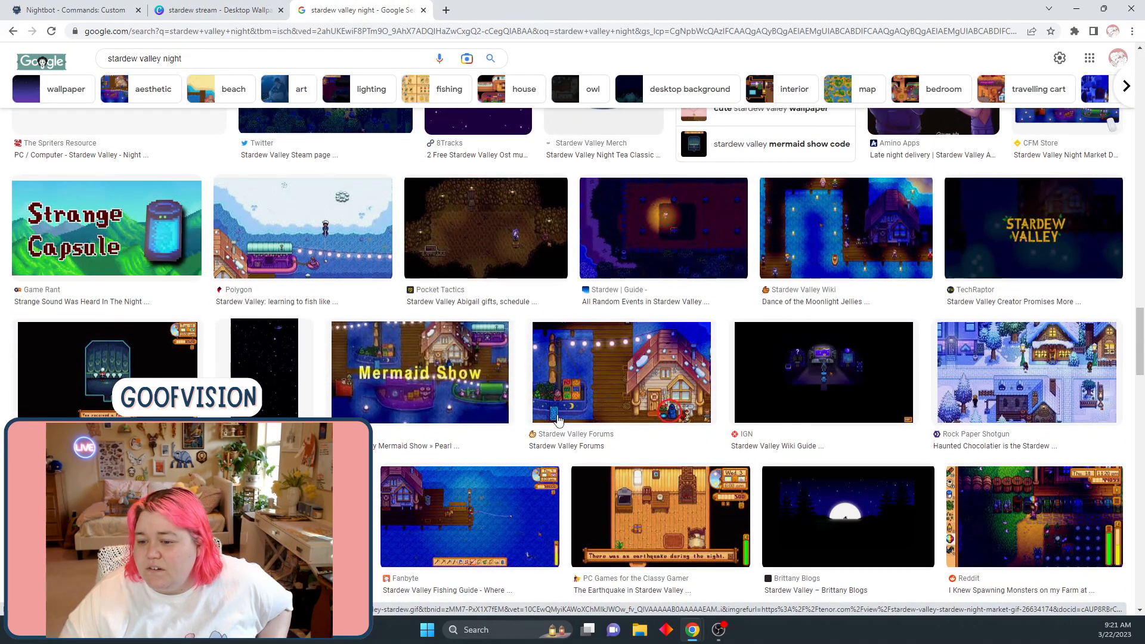
scroll(563, 432, "up", 4)
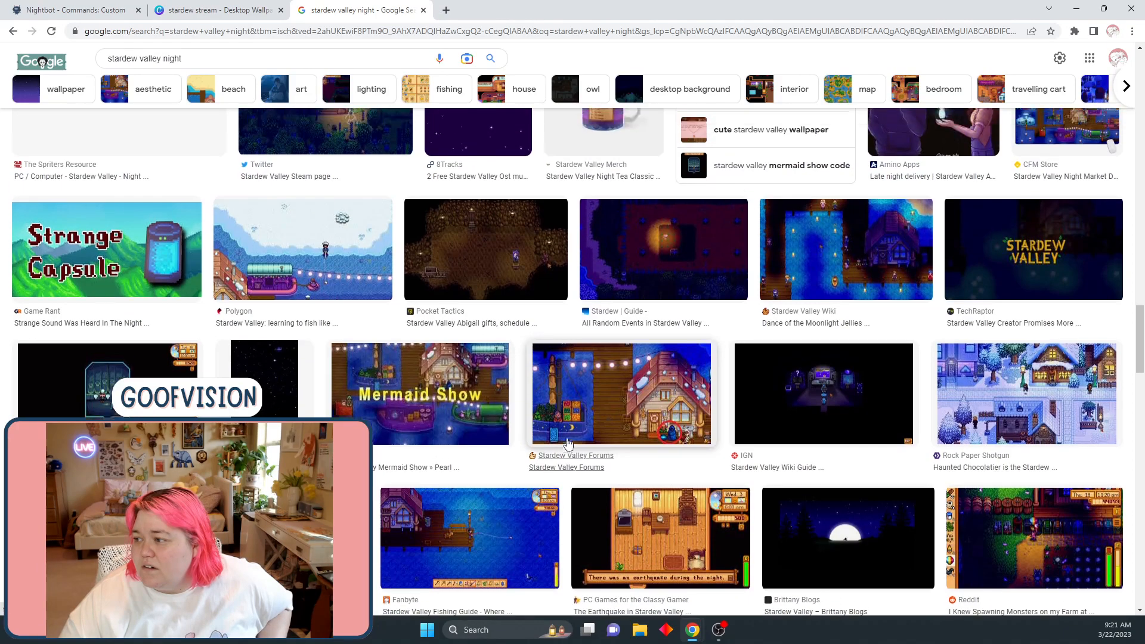
scroll(567, 443, "up", 4)
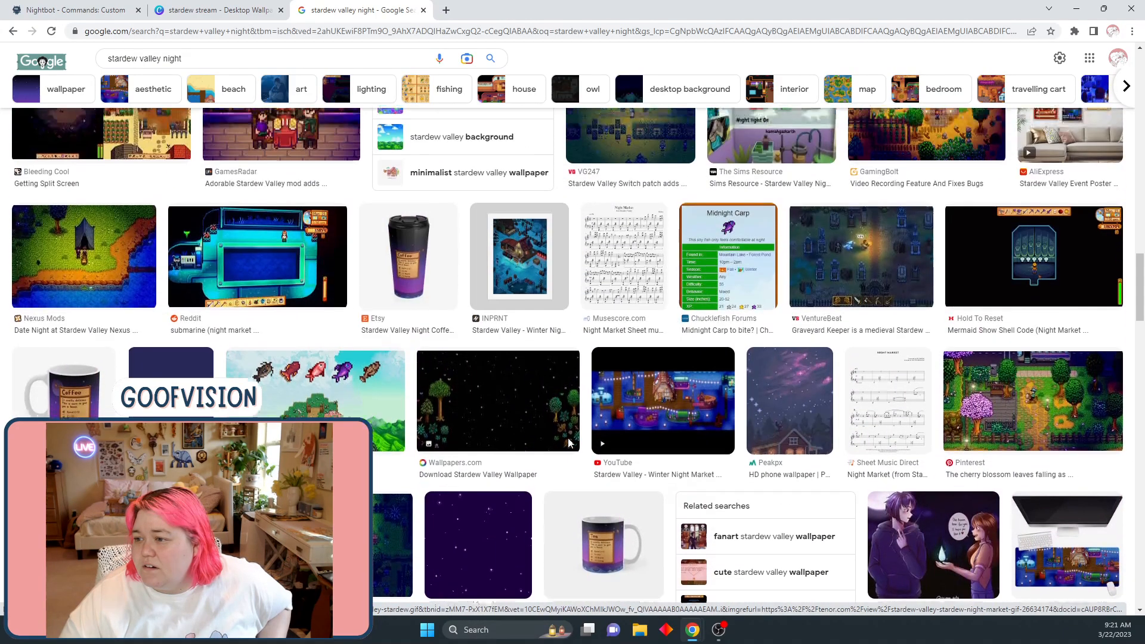
scroll(568, 443, "up", 4)
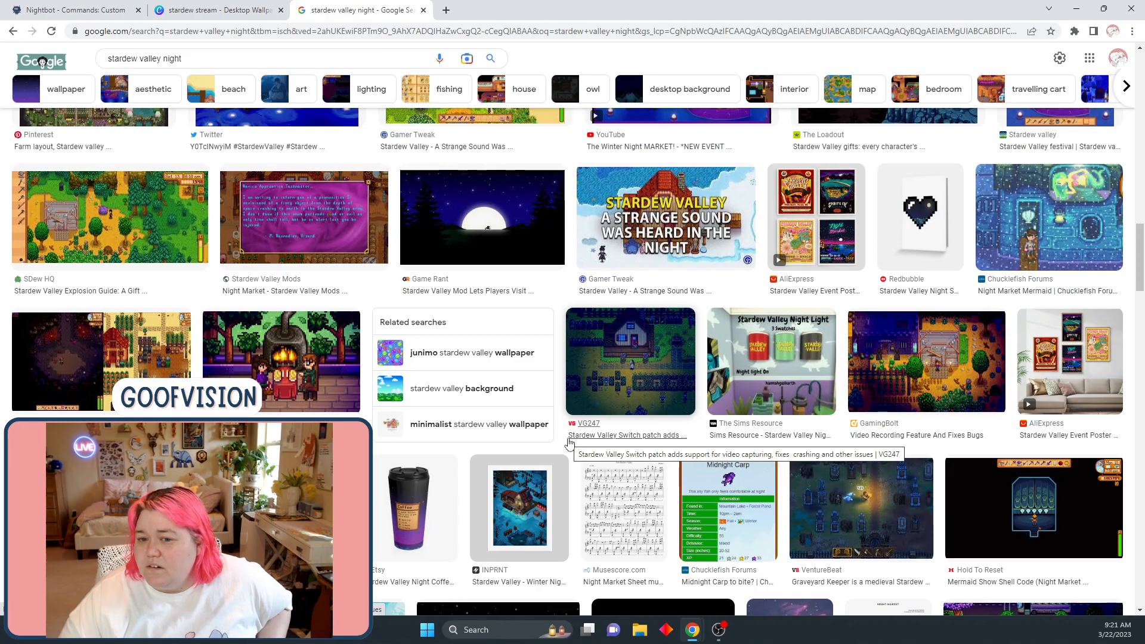
scroll(569, 443, "up", 5)
scroll(570, 442, "up", 5)
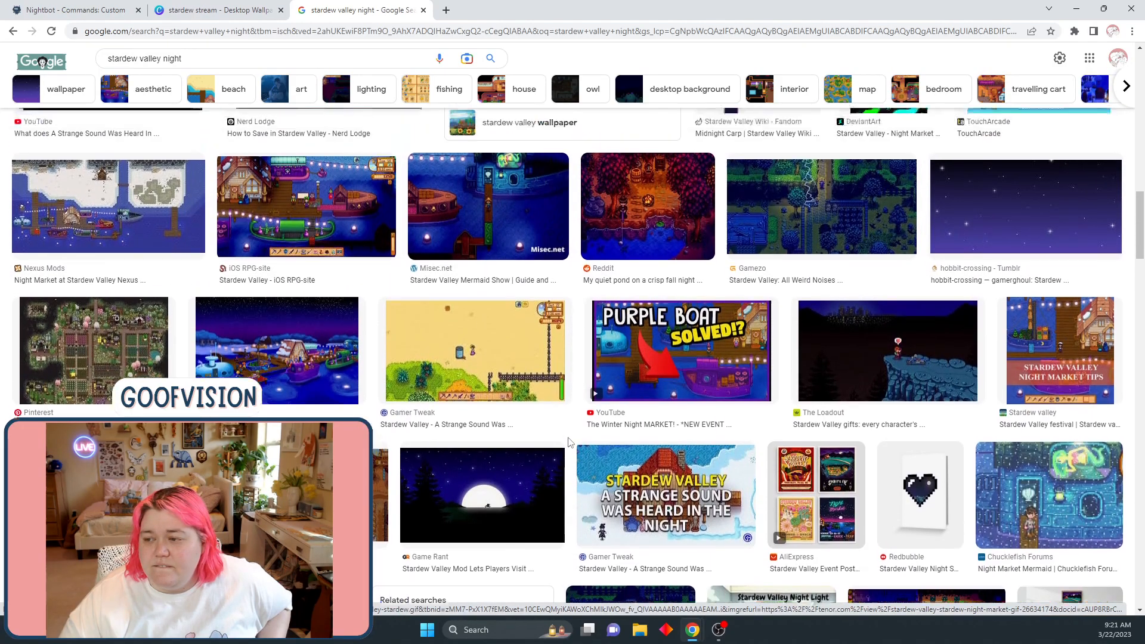
scroll(568, 443, "up", 10)
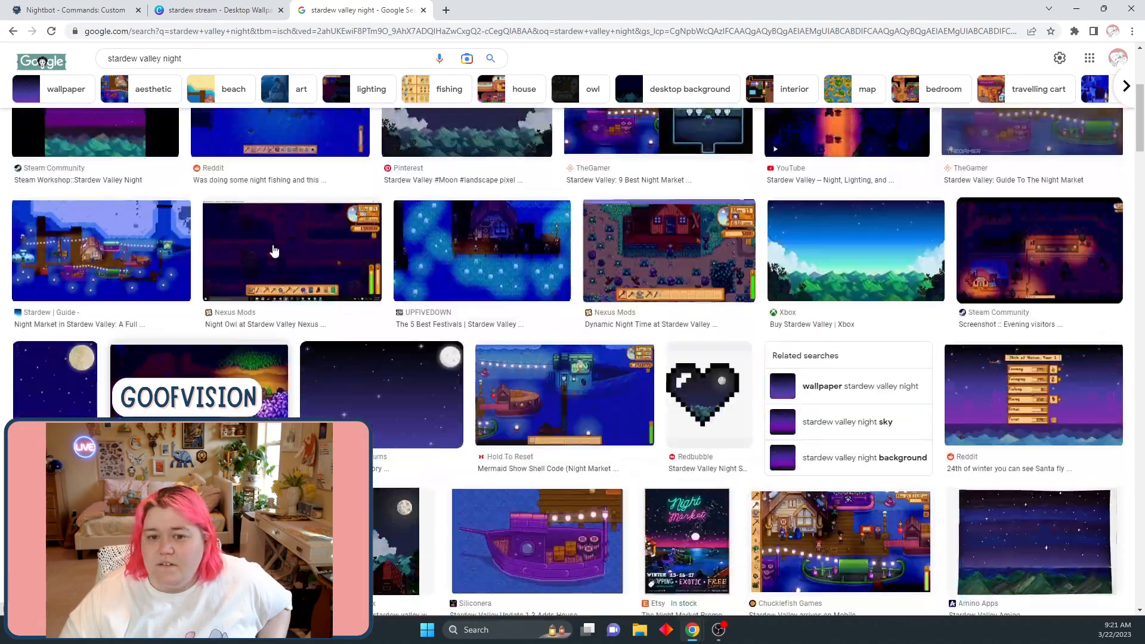
scroll(273, 253, "up", 5)
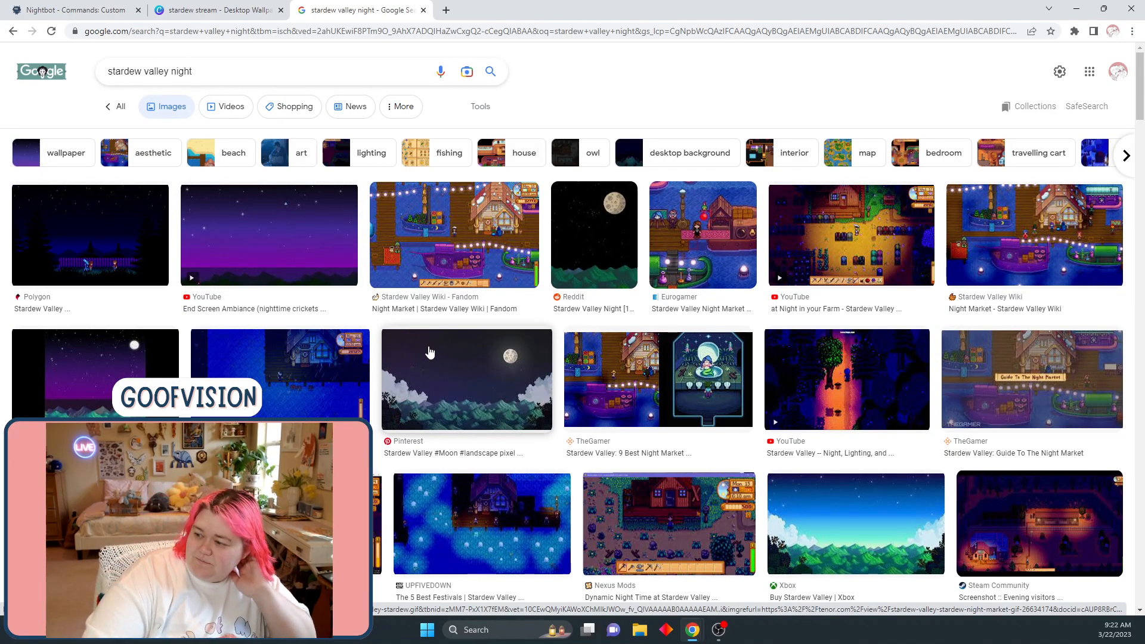
Look down through the "stardew valley night" images again for a suitable night scene, and preview the Brittany Blogs moonlit image
scroll(426, 356, "down", 2)
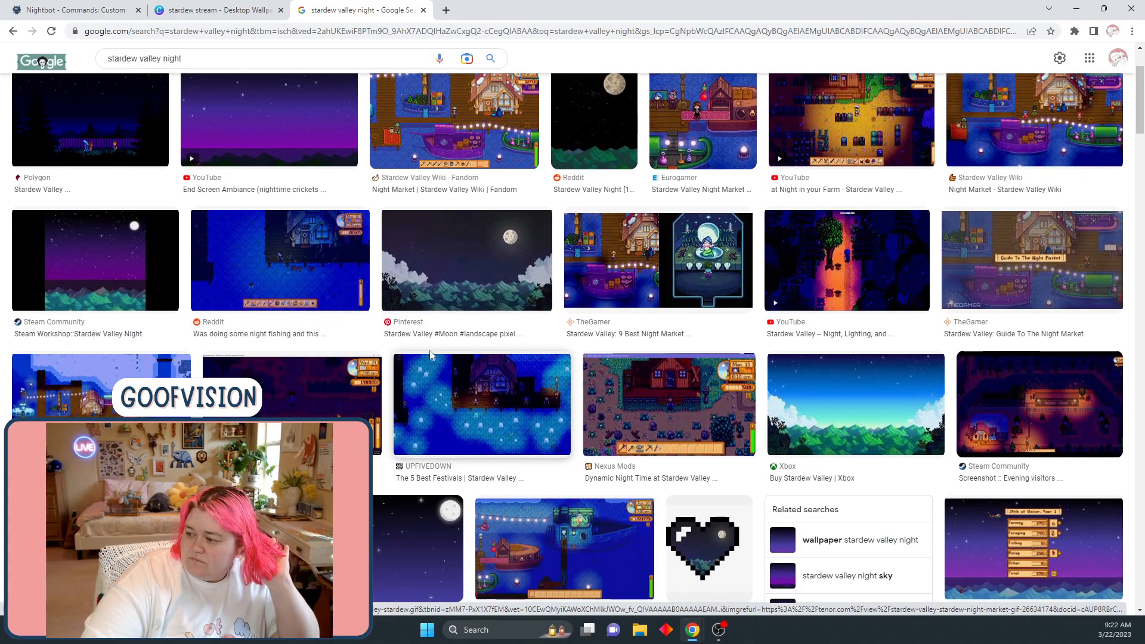
scroll(433, 356, "down", 4)
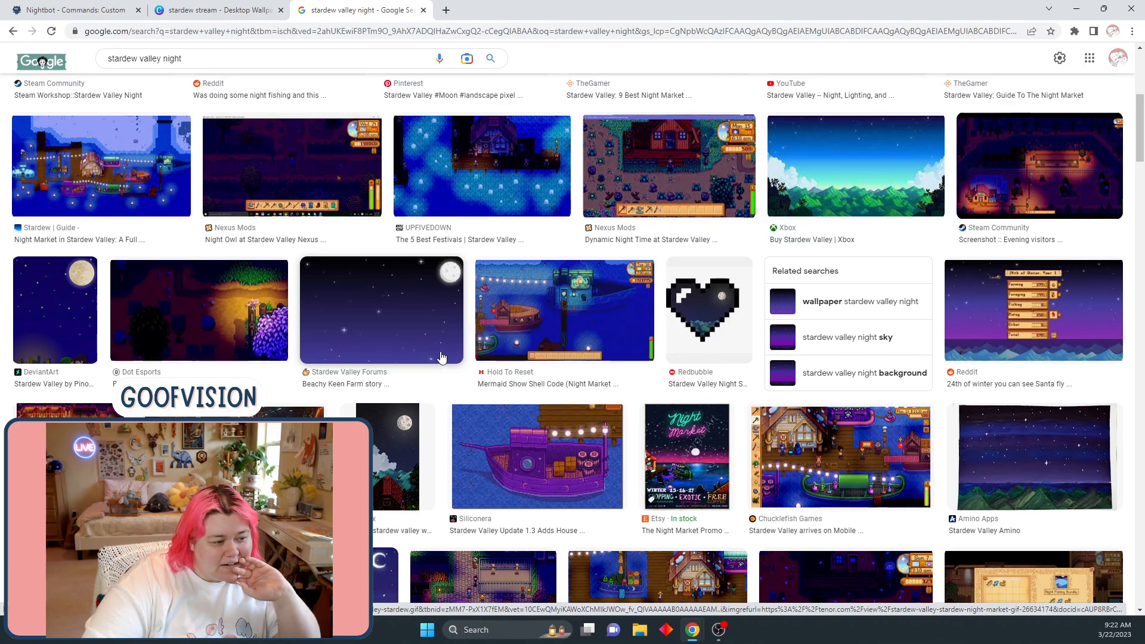
scroll(443, 356, "down", 2)
scroll(457, 393, "down", 1)
scroll(457, 393, "down", 1)
scroll(471, 360, "down", 4)
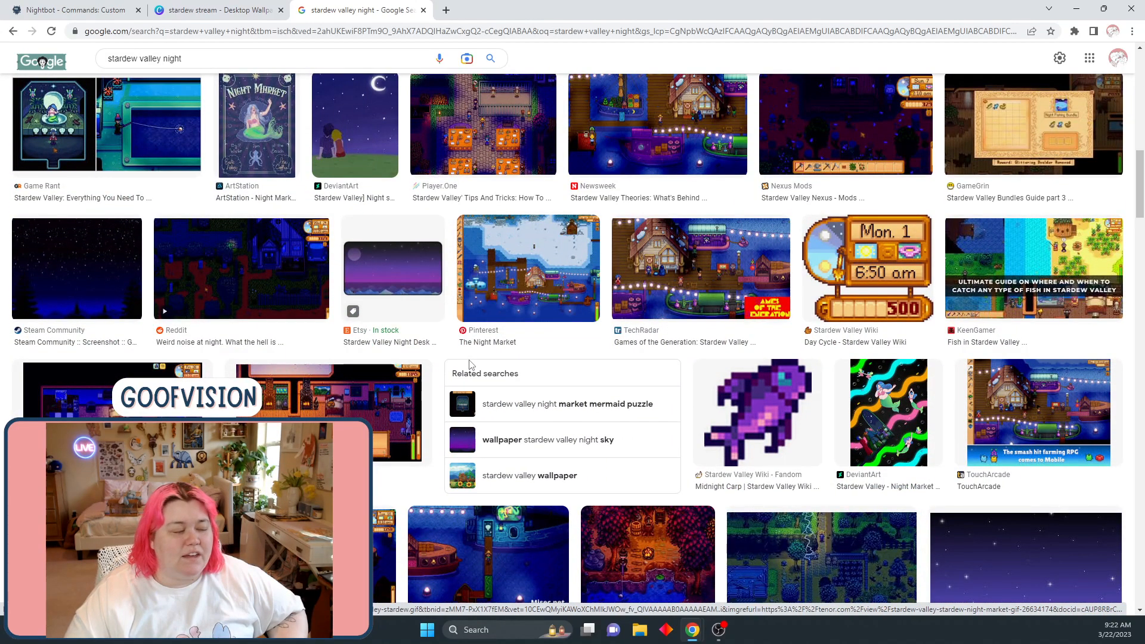
scroll(471, 362, "down", 3)
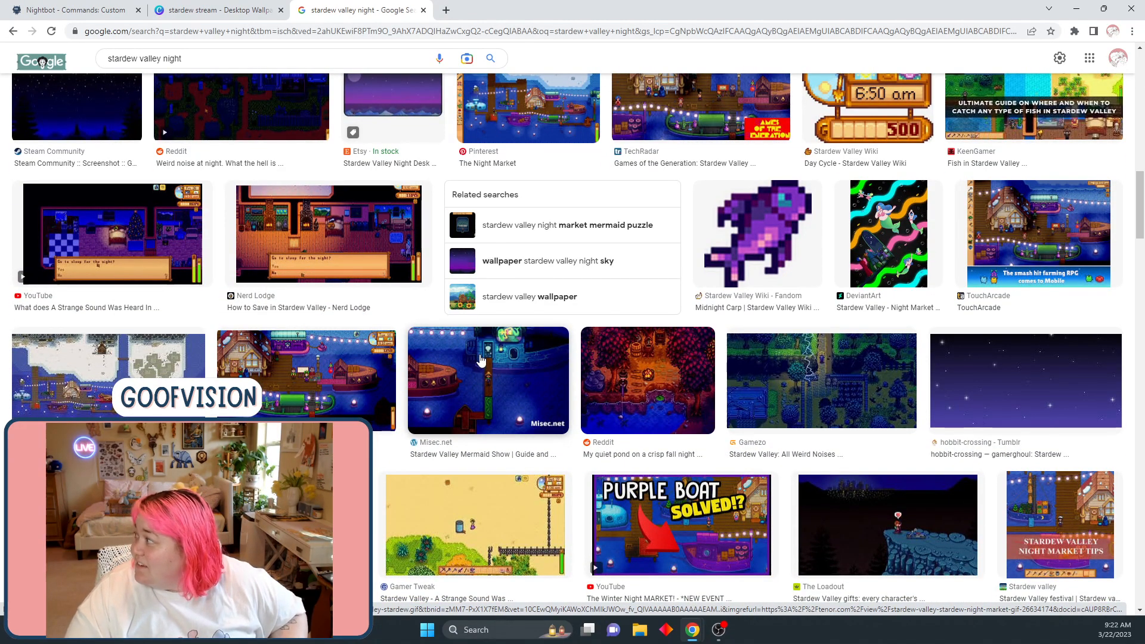
scroll(614, 378, "down", 5)
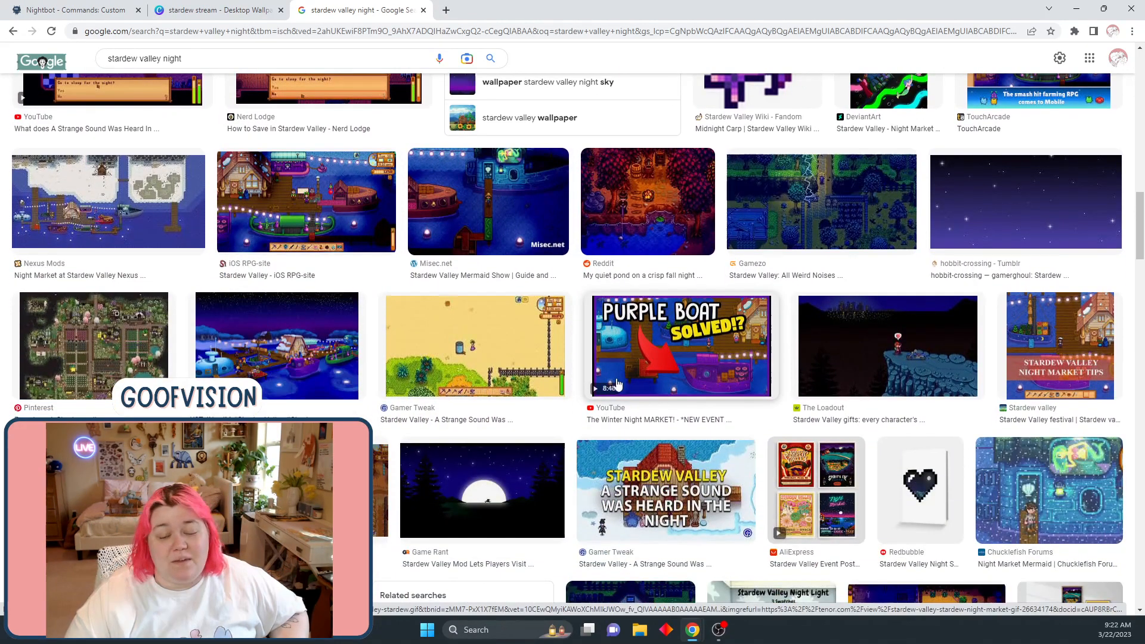
scroll(620, 378, "down", 2)
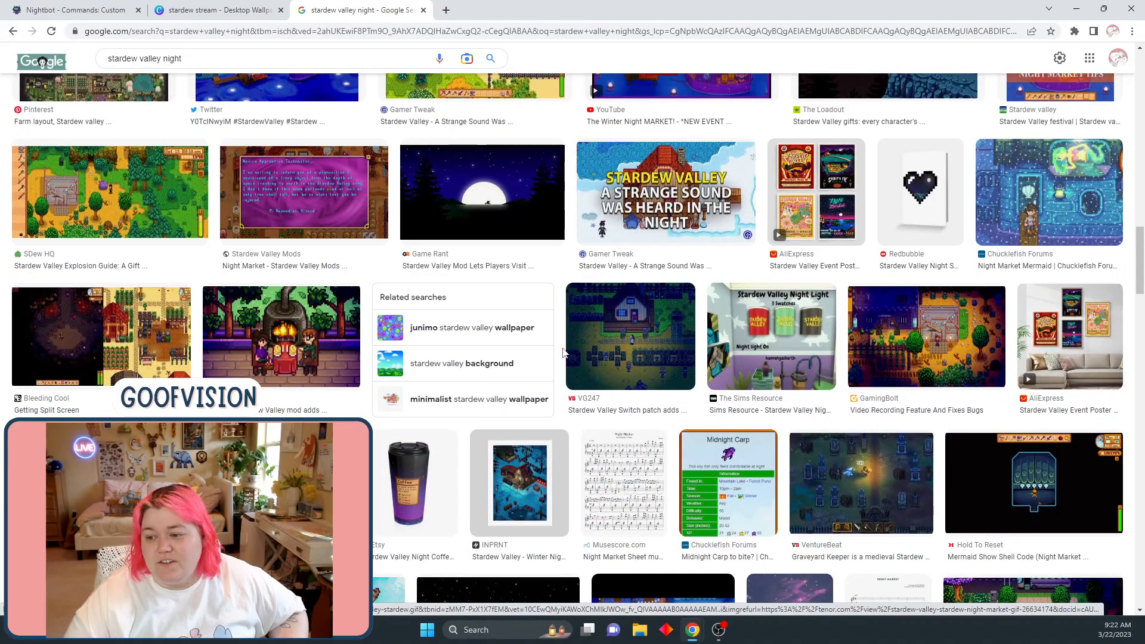
scroll(565, 349, "down", 2)
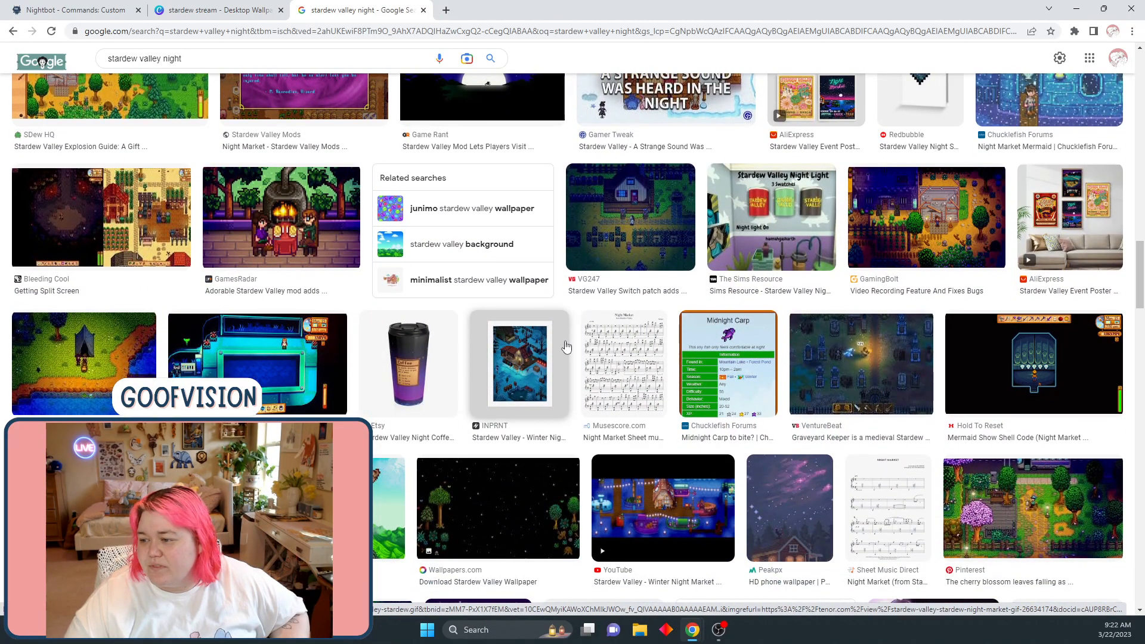
scroll(565, 346, "down", 2)
scroll(566, 344, "down", 2)
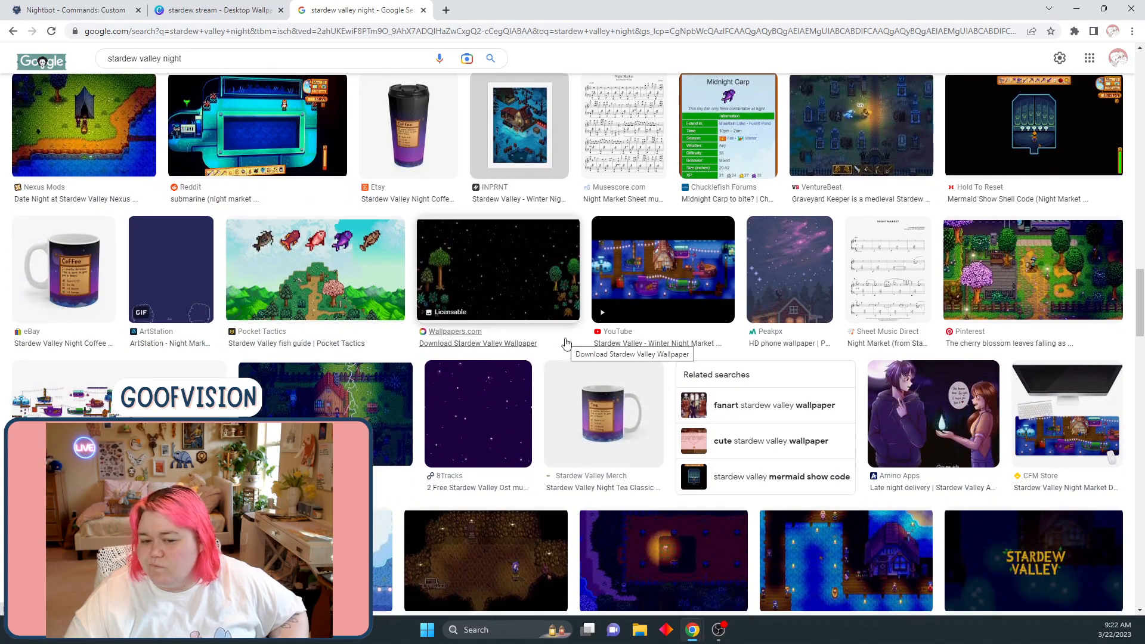
scroll(566, 342, "down", 3)
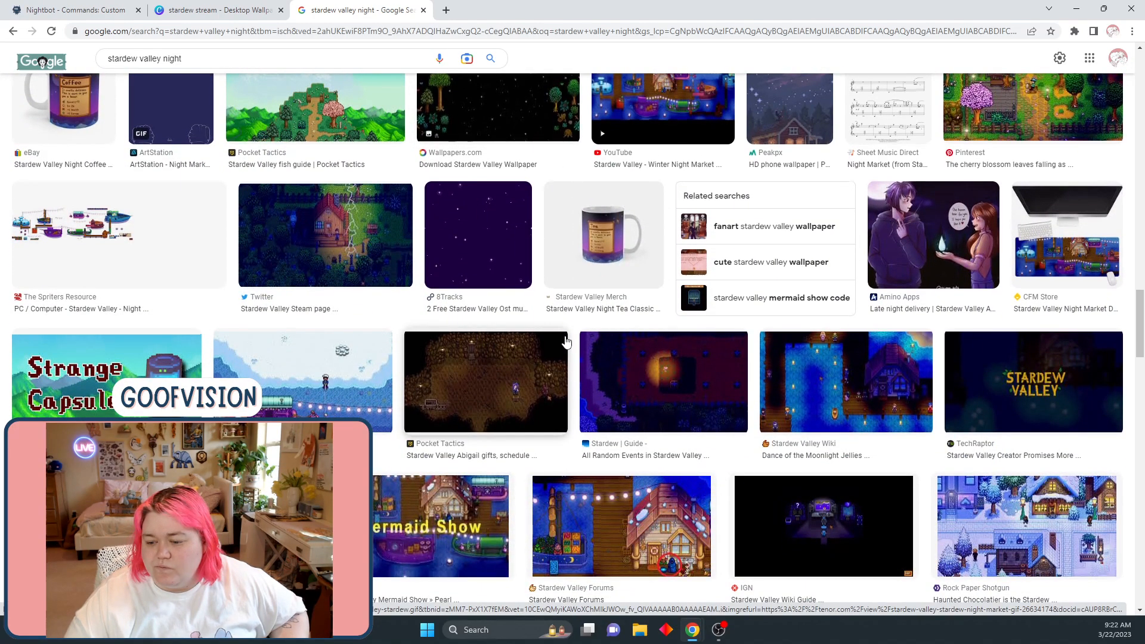
scroll(566, 341, "down", 3)
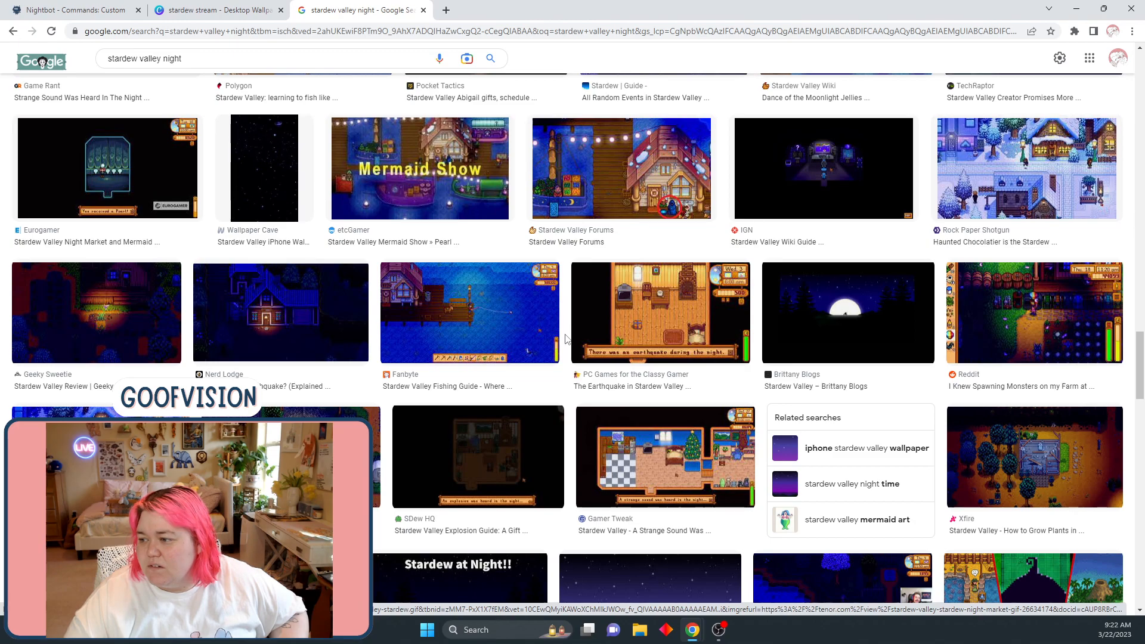
left_click(787, 314)
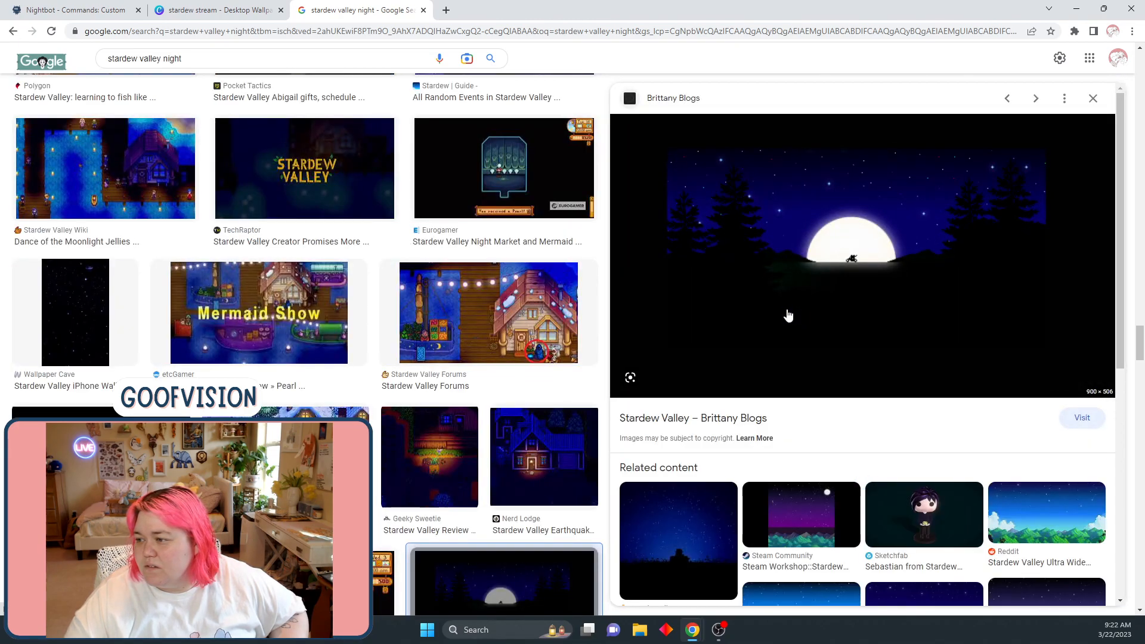
key("Escape")
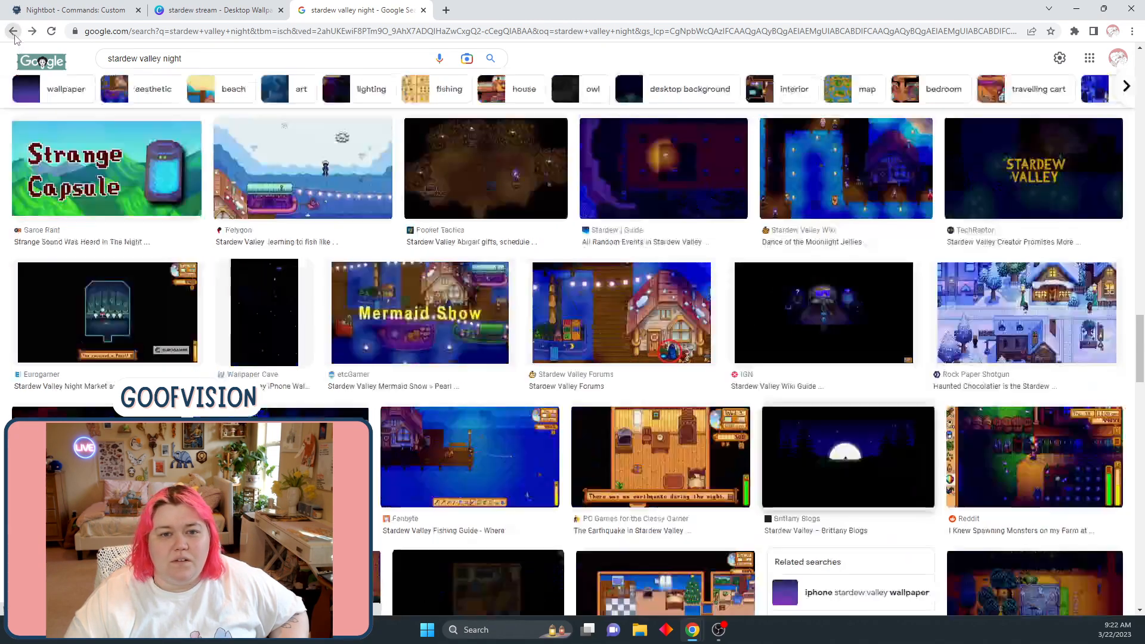
Look through further rows of the "stardew valley night" images below the Brittany Blogs result, then back up through them
scroll(672, 419, "down", 3)
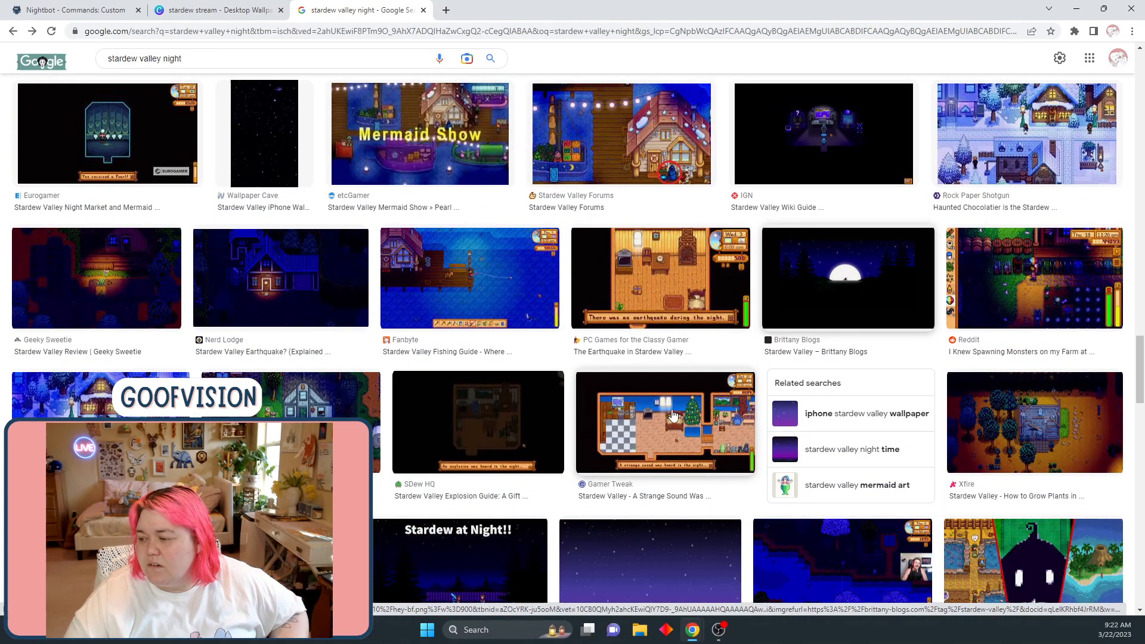
scroll(672, 413, "down", 4)
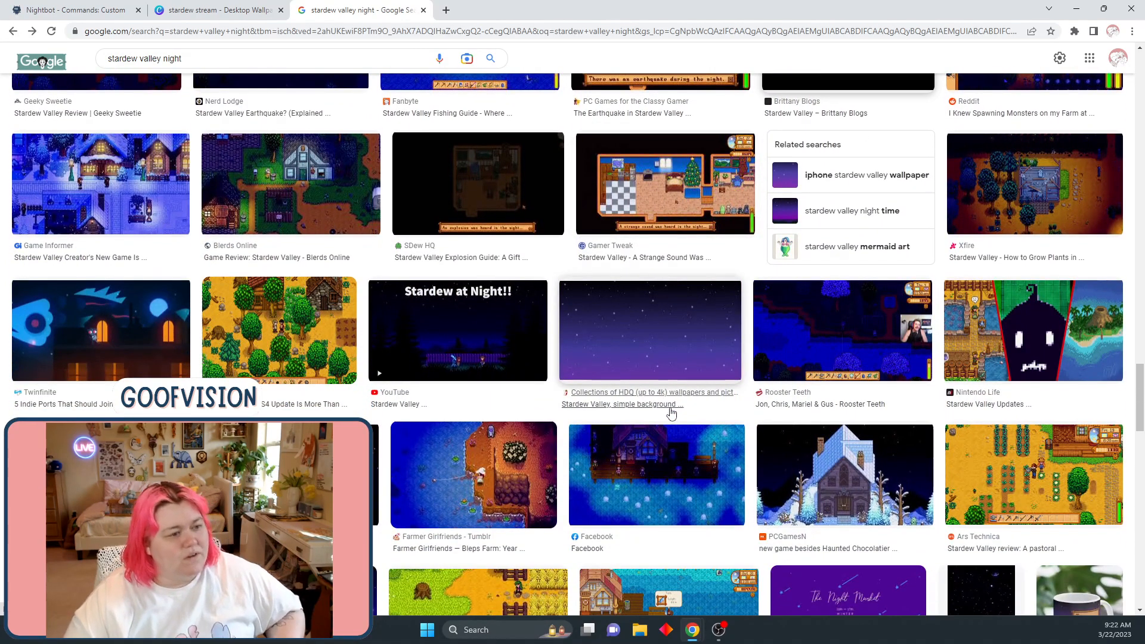
scroll(582, 459, "up", 16)
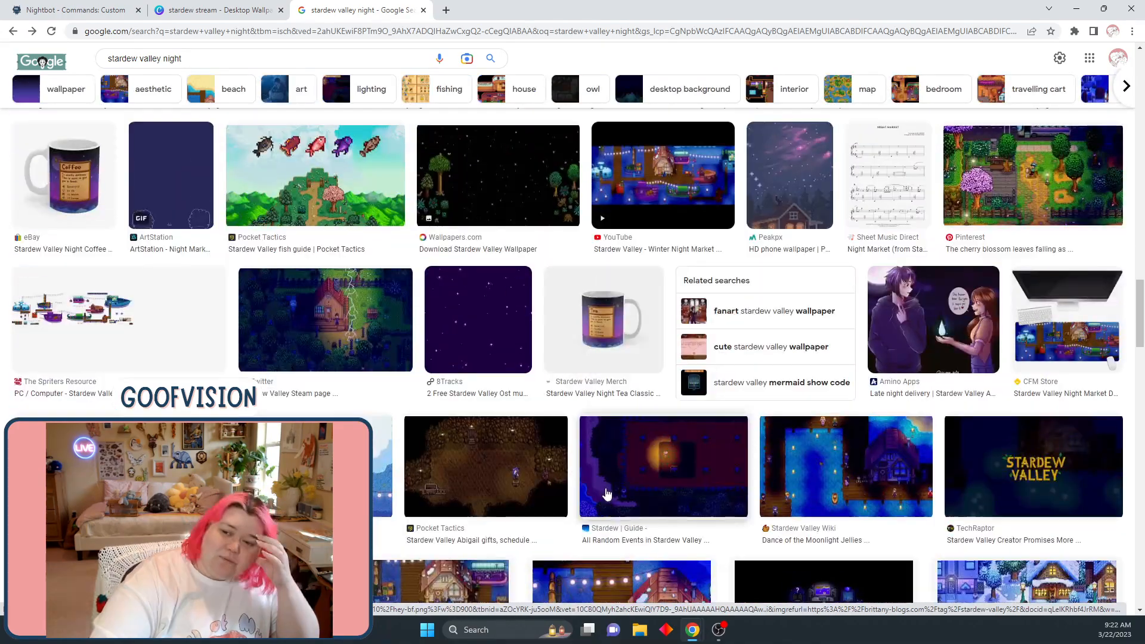
Switch to the stardew stream design in Canva and review the "stream starting soon" screen on page 1
left_click(218, 10)
scroll(262, 397, "up", 12)
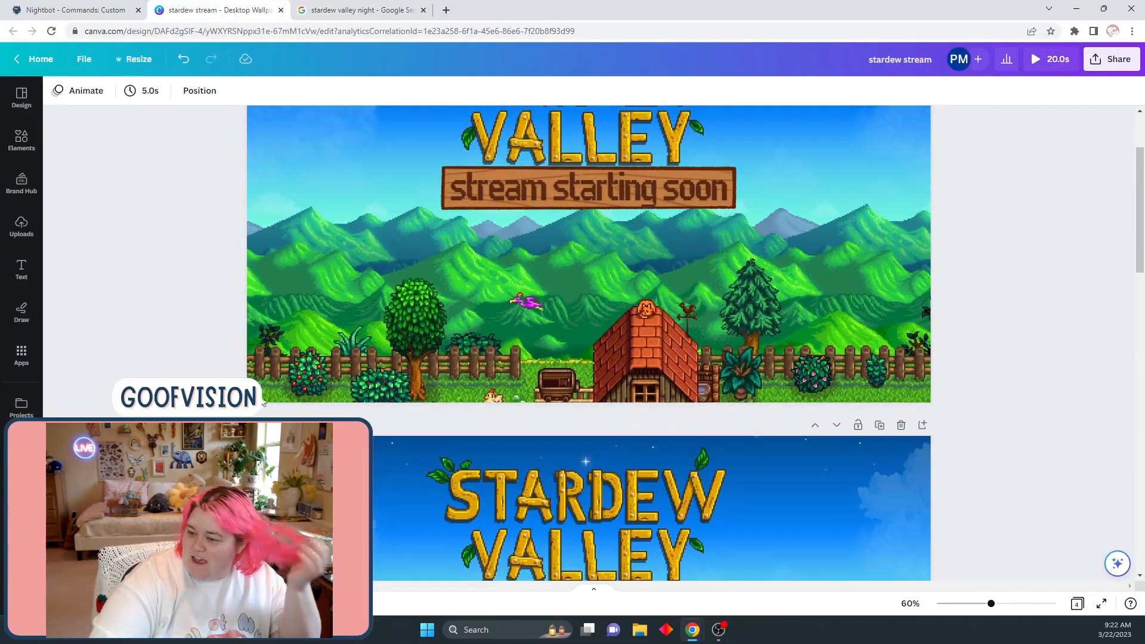
scroll(263, 397, "up", 3)
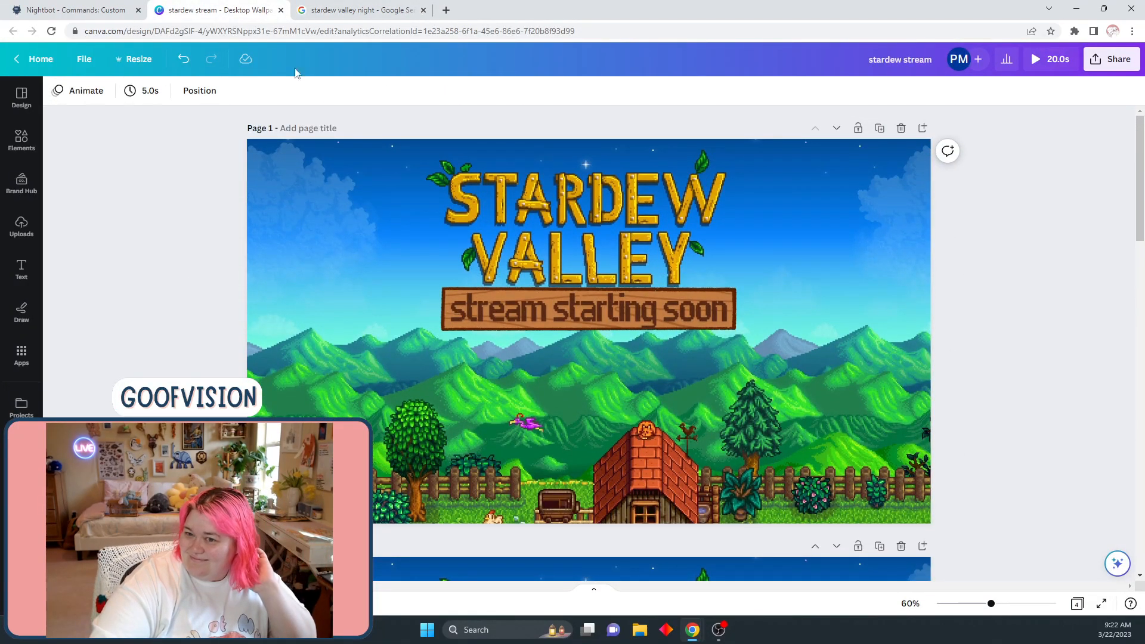
Return to the "stardew valley night" image results, look further down for night scenes, and preview the ONE Esports stormy farm image
left_click(354, 10)
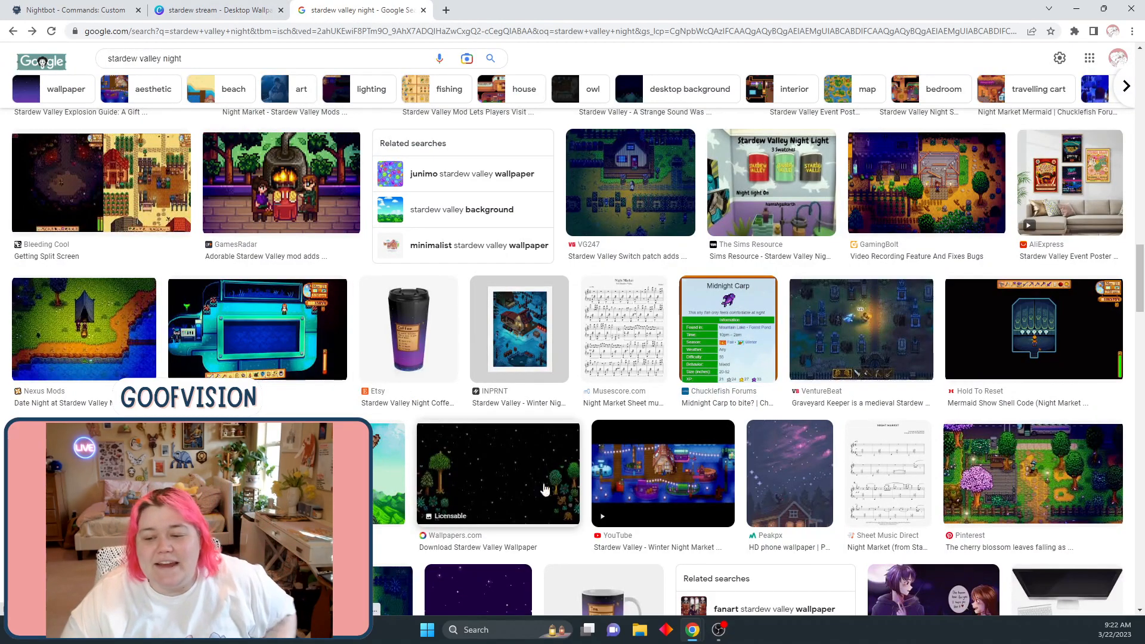
scroll(534, 488, "down", 15)
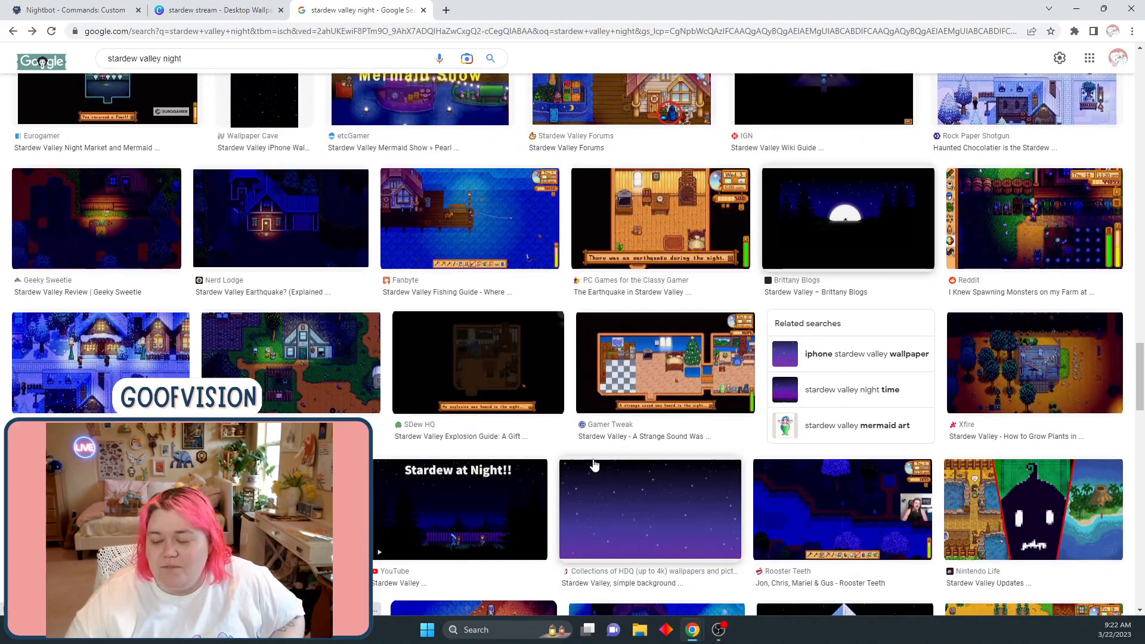
scroll(656, 462, "down", 4)
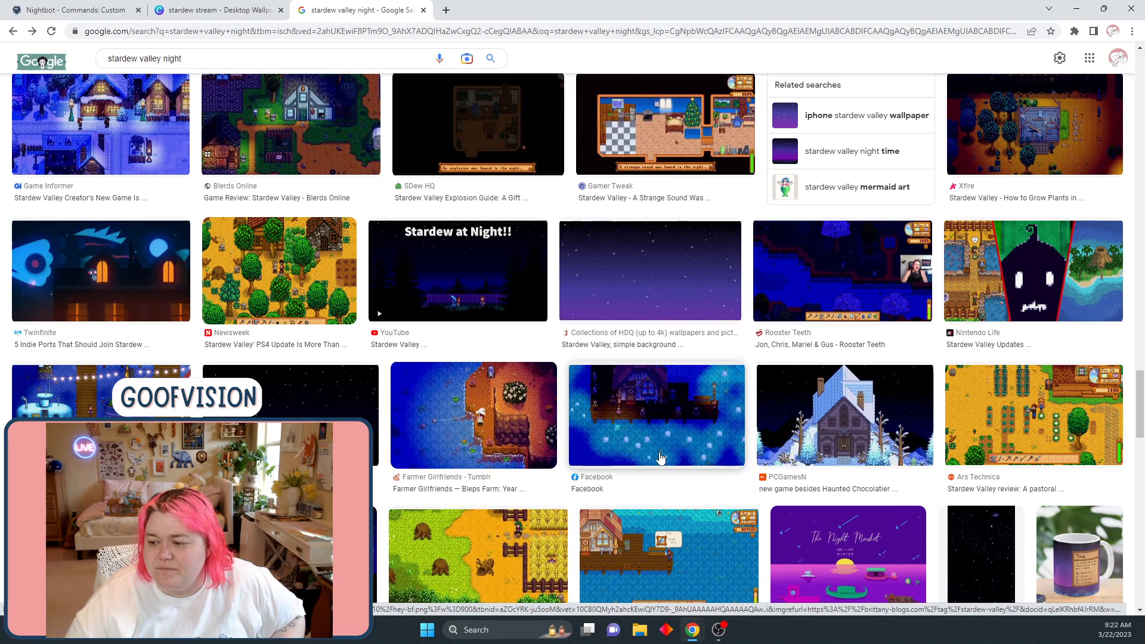
scroll(660, 457, "down", 3)
scroll(578, 434, "down", 1)
scroll(578, 435, "down", 3)
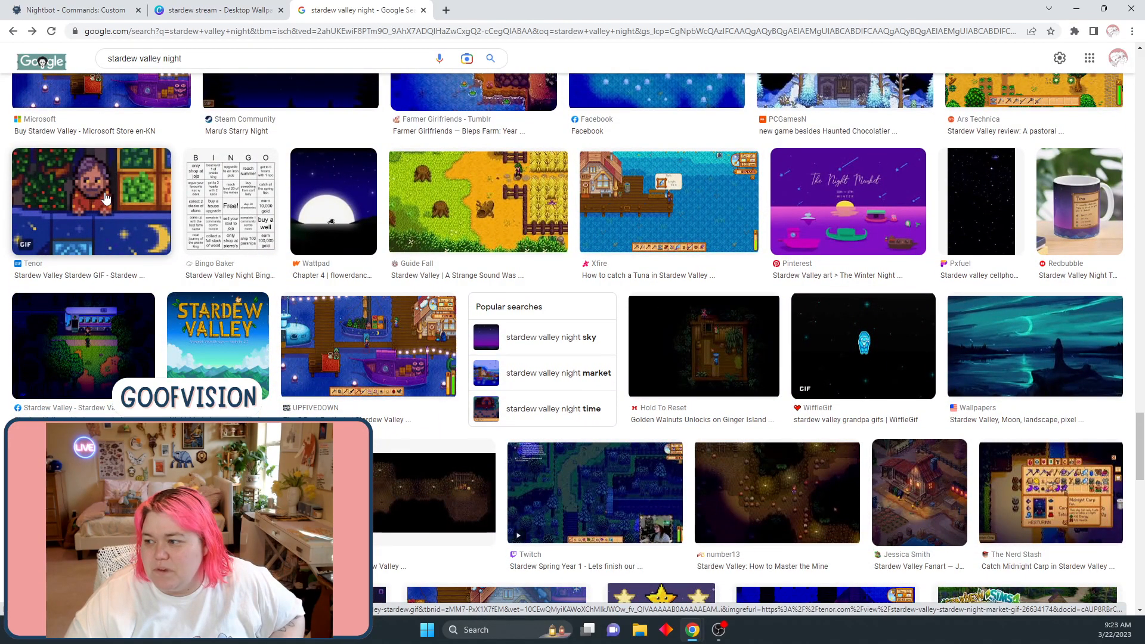
scroll(400, 349, "down", 5)
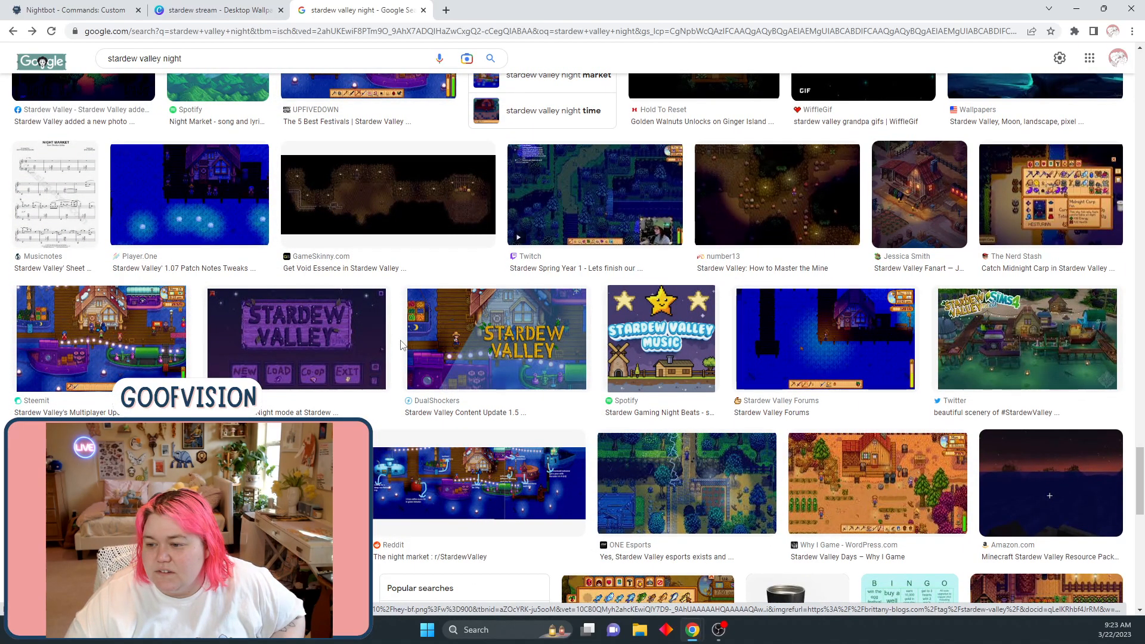
scroll(400, 345, "down", 2)
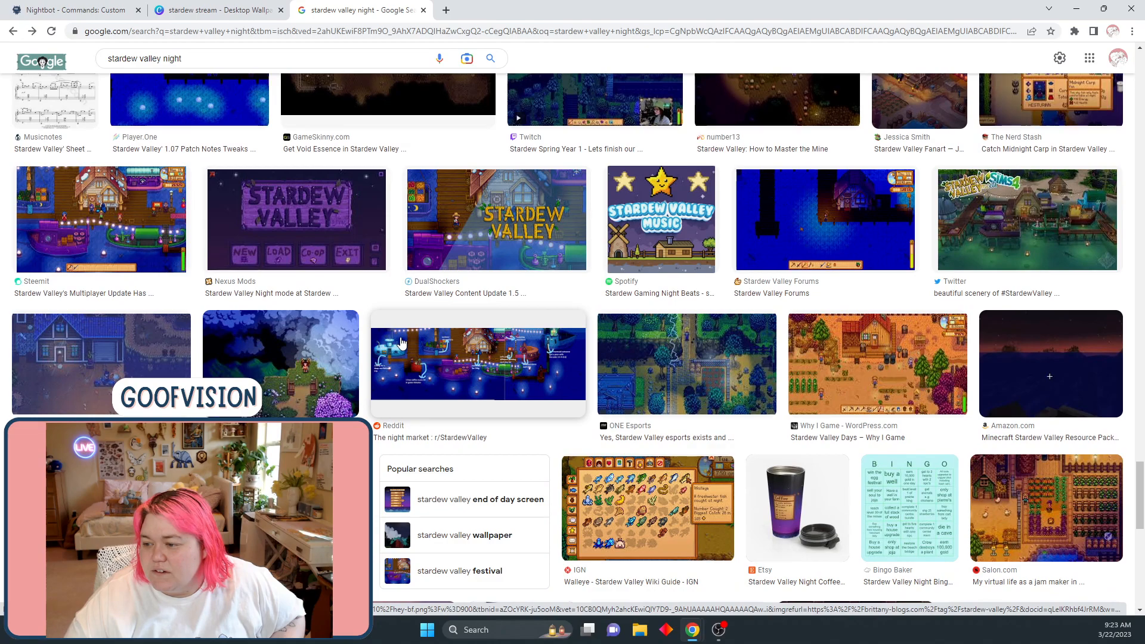
left_click(672, 366)
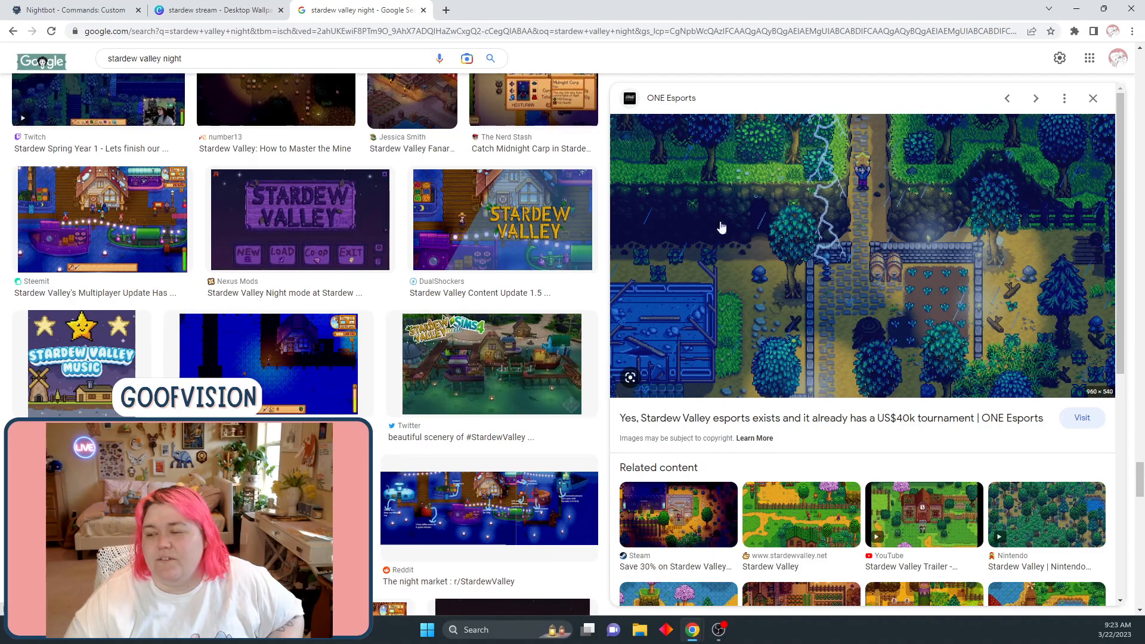
left_click(15, 31)
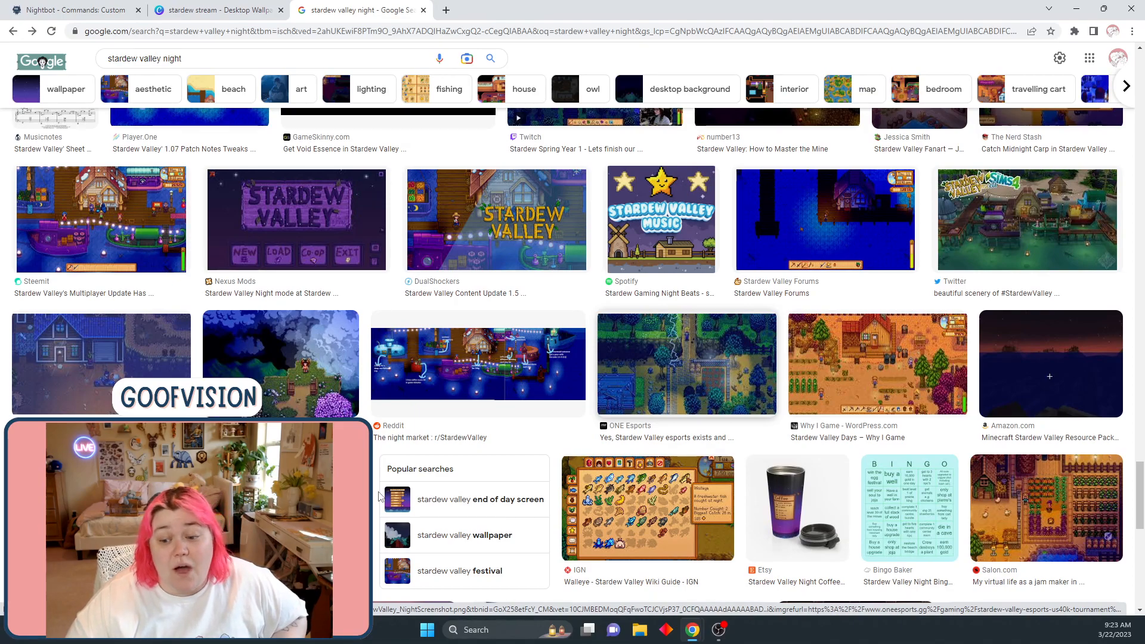
Look through the "stardew valley night" images beyond the ONE Esports result for more night-time scenery
scroll(379, 497, "down", 7)
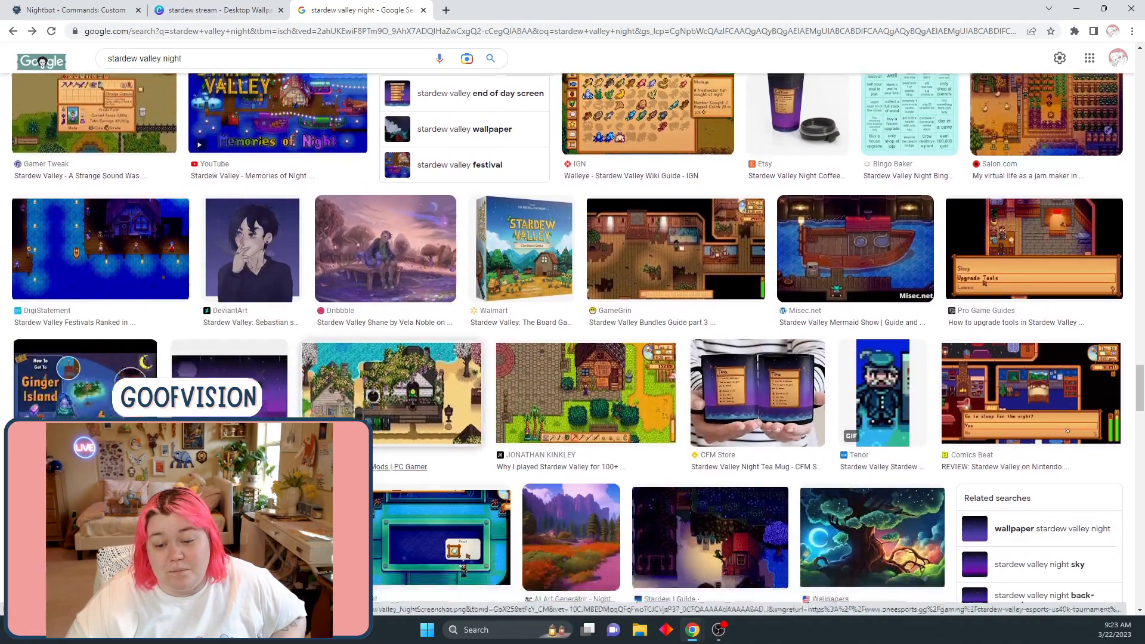
scroll(408, 464, "down", 3)
scroll(408, 463, "down", 5)
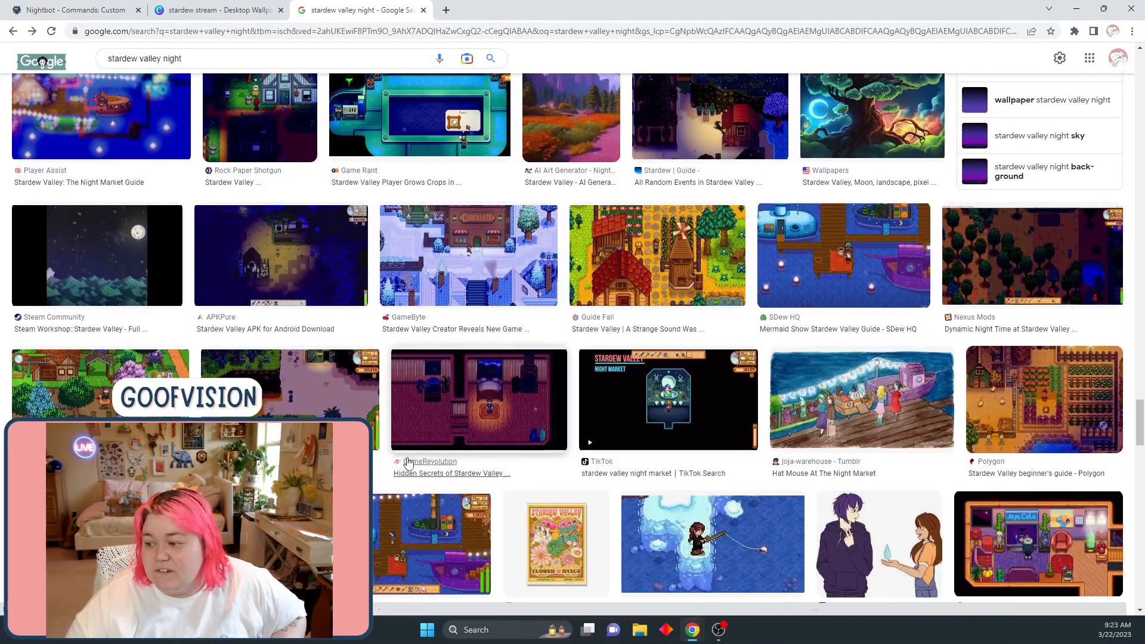
scroll(407, 462, "down", 2)
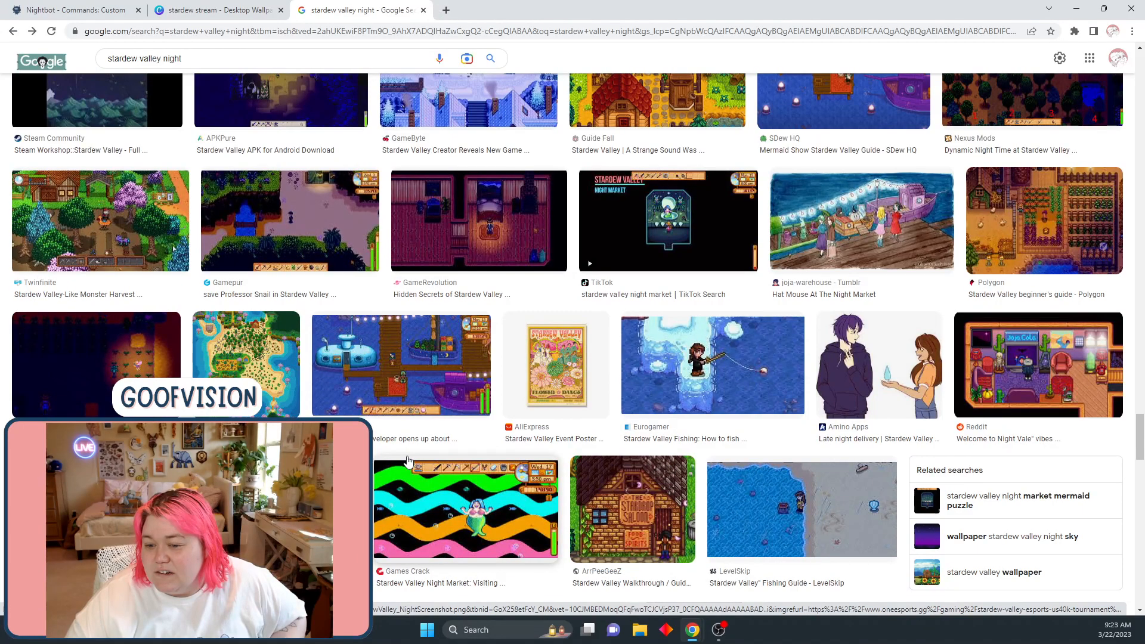
scroll(407, 462, "down", 3)
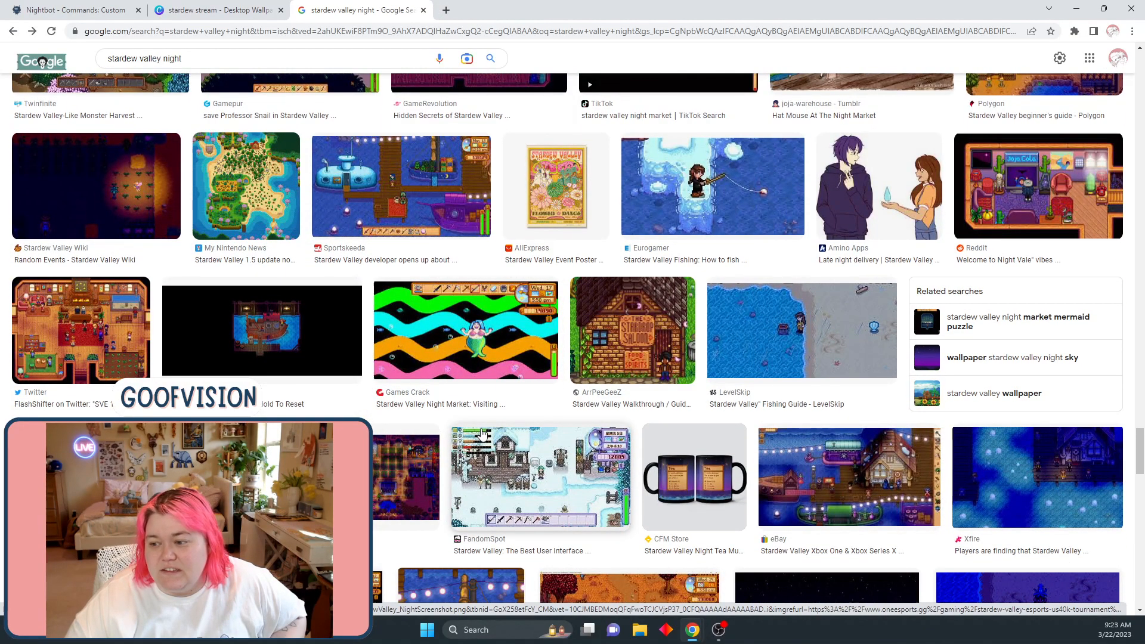
scroll(485, 427, "down", 3)
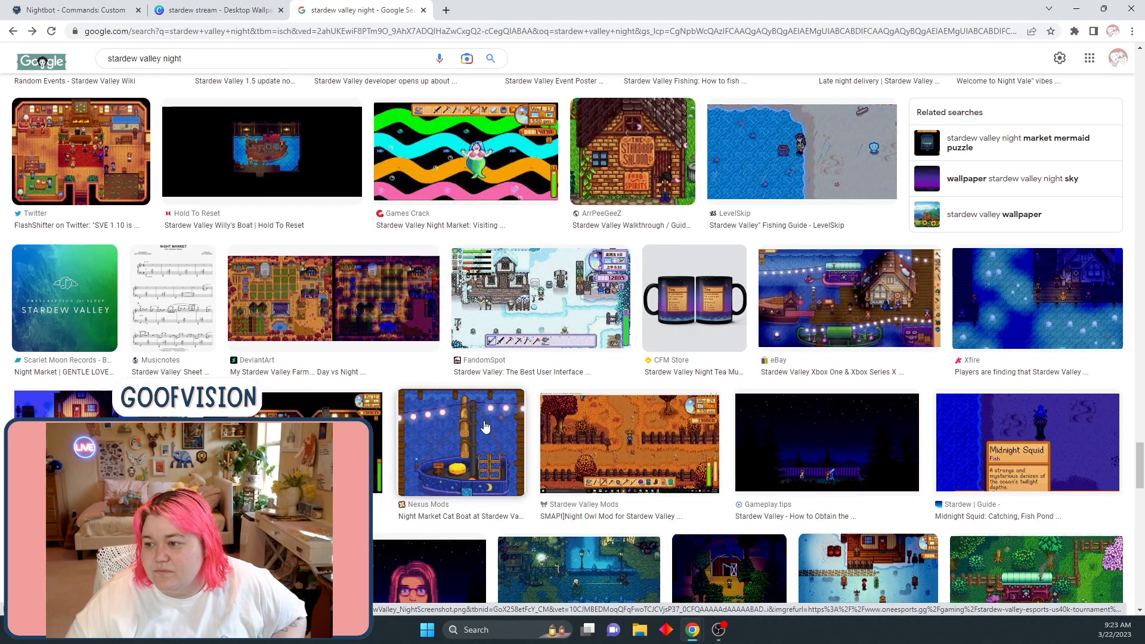
scroll(484, 427, "down", 4)
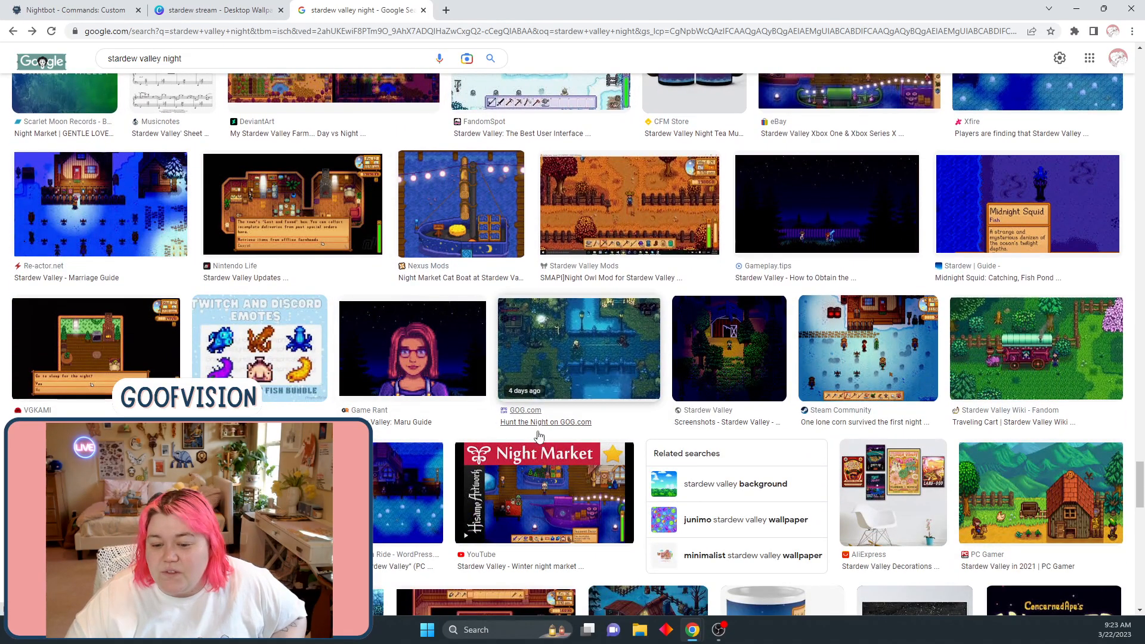
scroll(484, 427, "up", 1)
Check page 1 of the stardew stream design in Canva again, then return to Google and examine the remaining night images
left_click(193, 8)
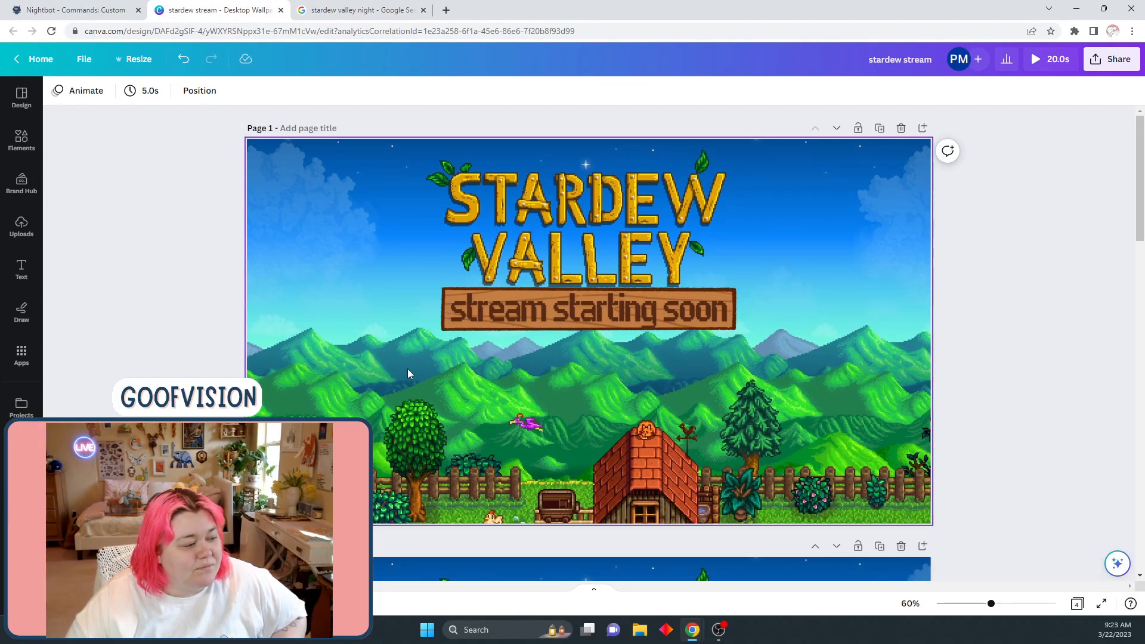
left_click(358, 10)
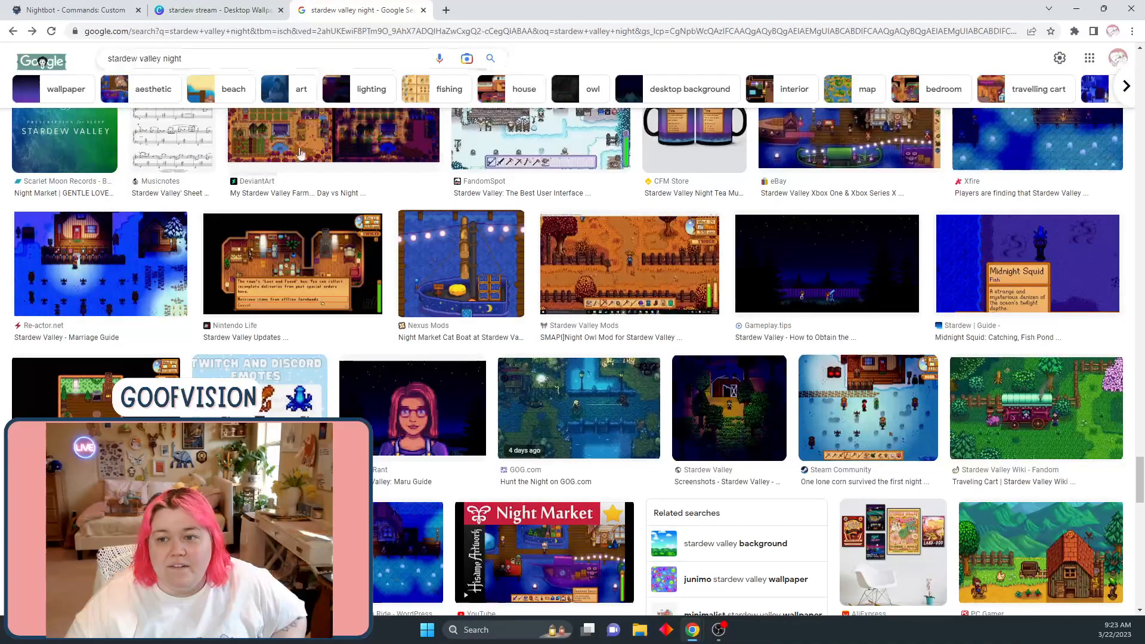
scroll(416, 206, "down", 1)
scroll(416, 205, "down", 2)
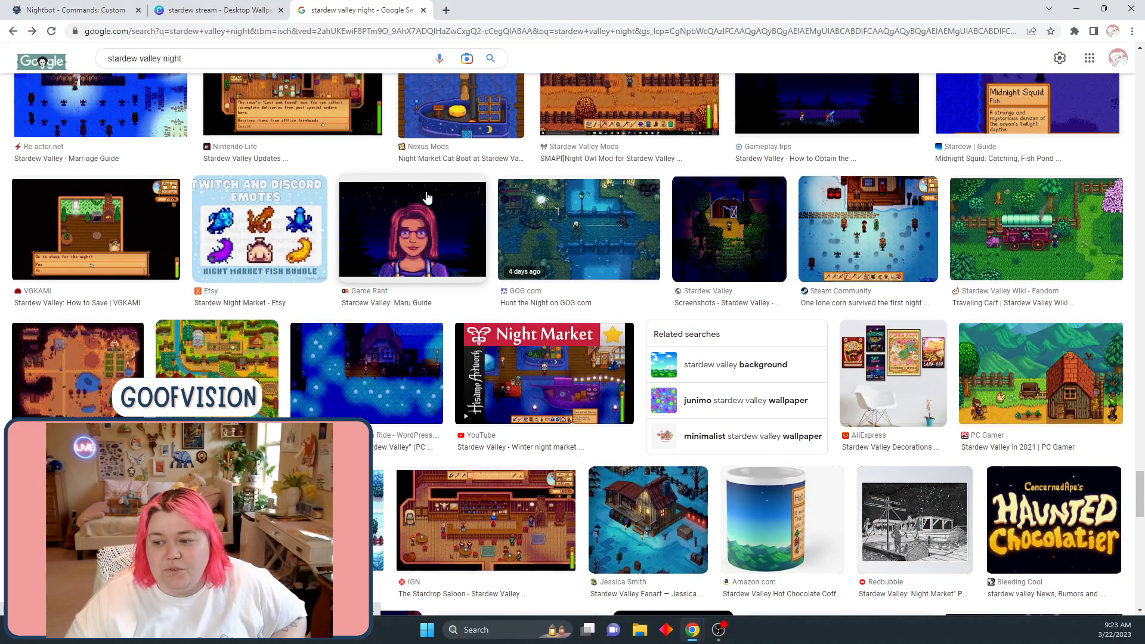
scroll(427, 198, "down", 5)
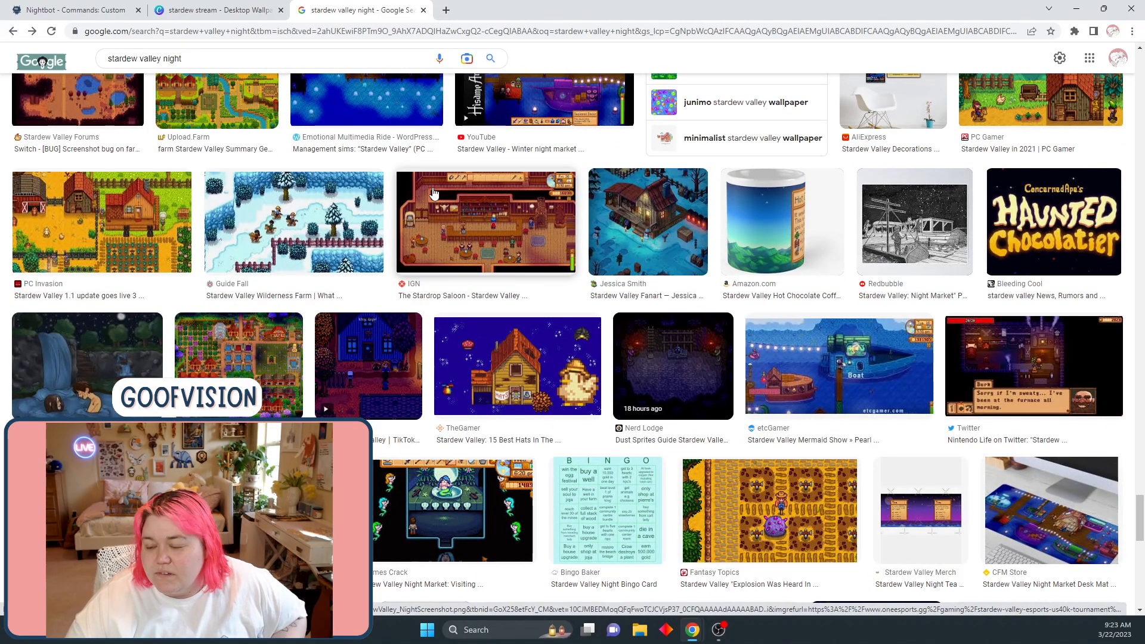
scroll(434, 193, "down", 4)
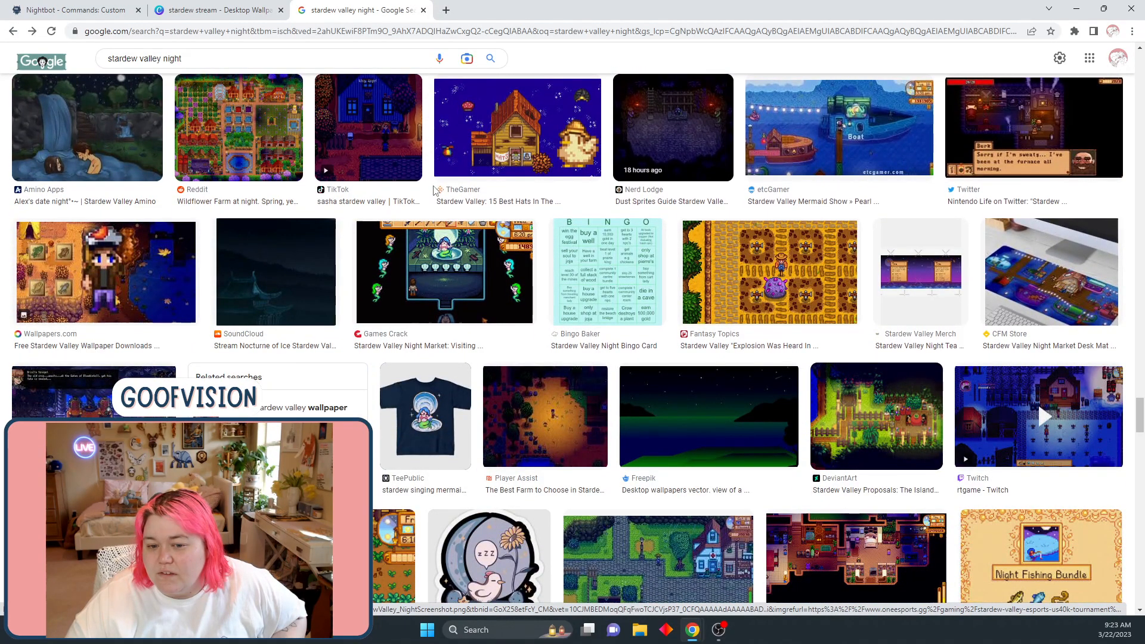
scroll(434, 190, "down", 5)
scroll(434, 189, "up", 10)
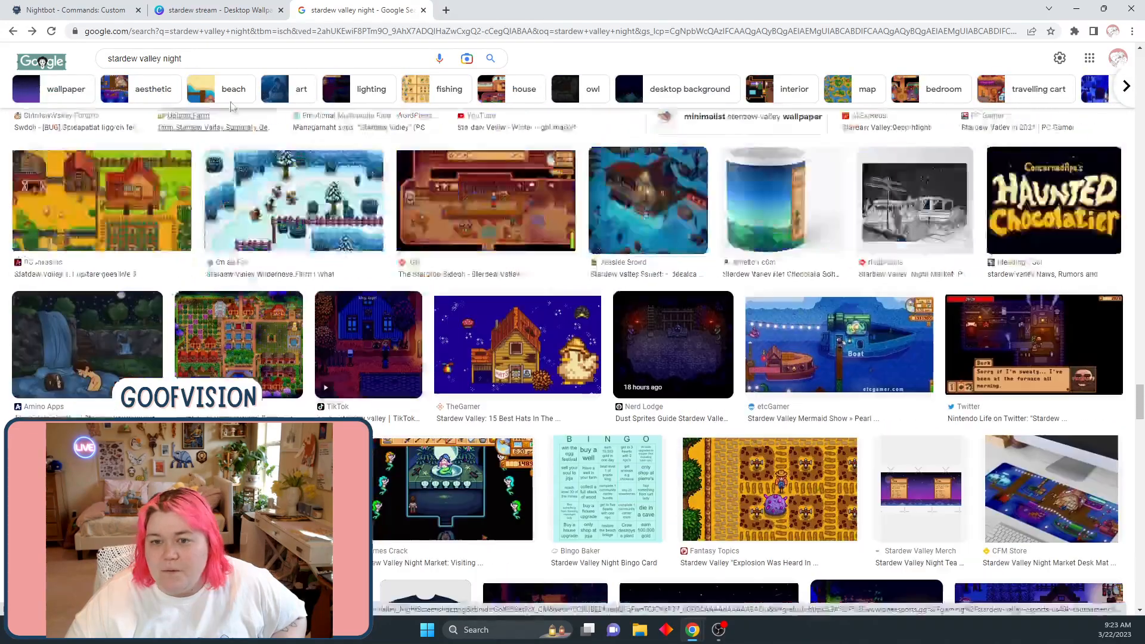
Search Google Images for "stardew valley night beach" and preview the Stardew Valley Wiki's Dance of the Moonlight Jellies image
left_click(215, 59)
type("beach")
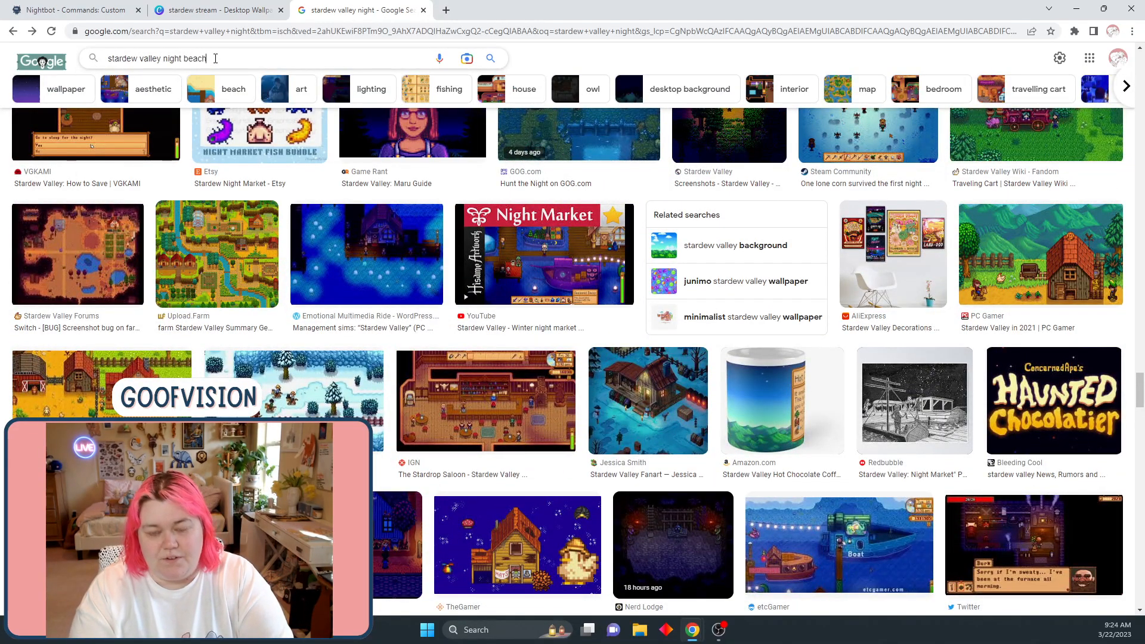
key("Return")
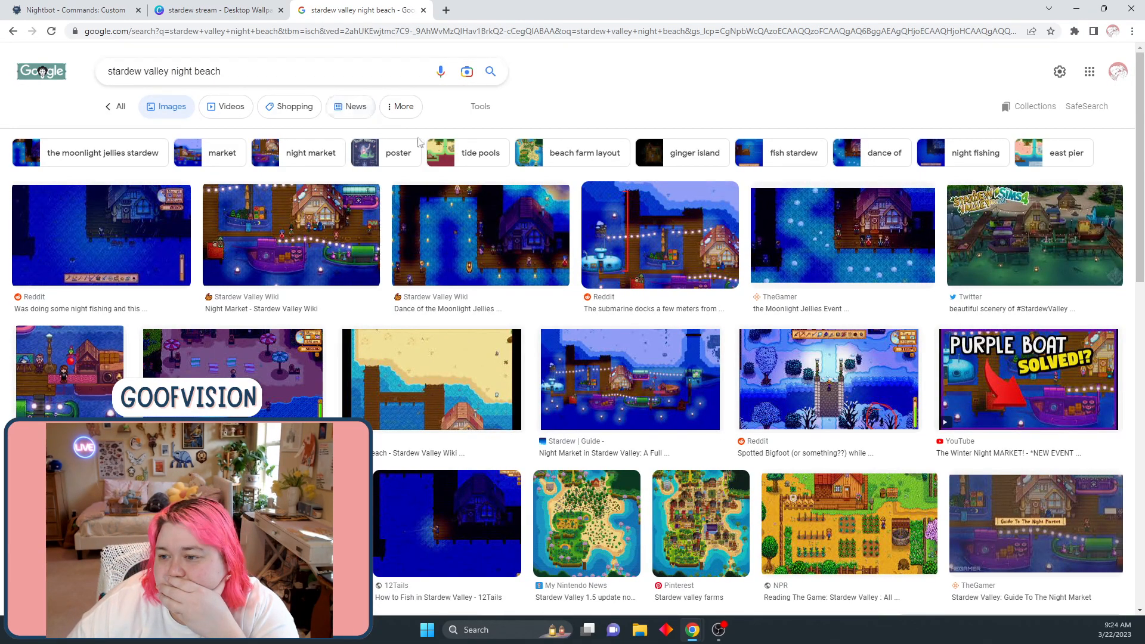
left_click(509, 226)
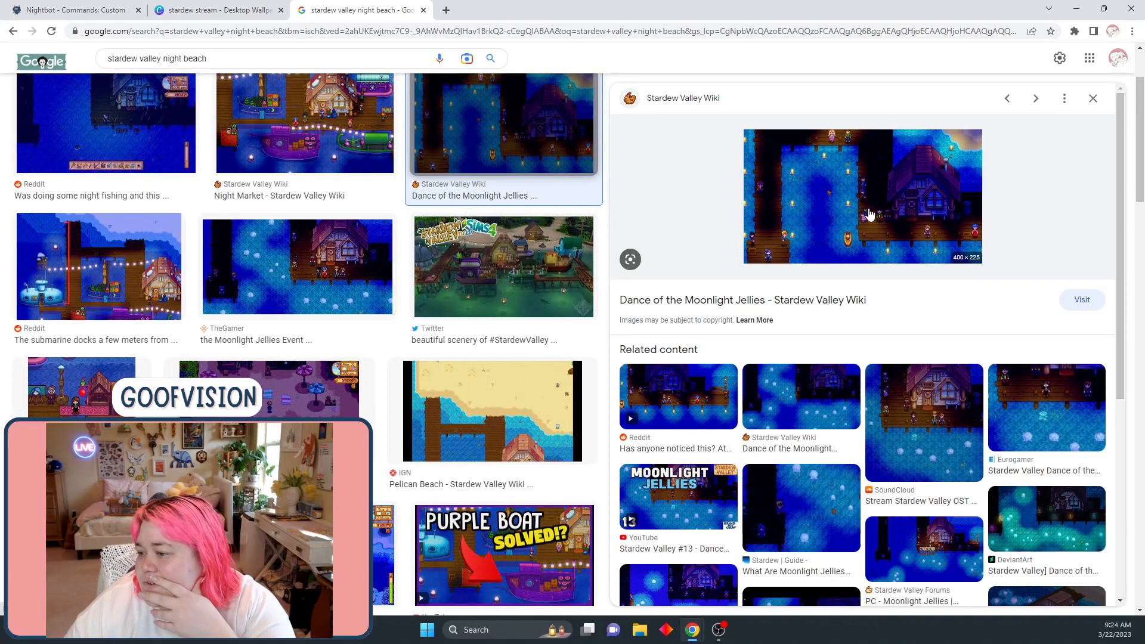
Filter the "stardew valley night beach" image results to the Large size
scroll(373, 213, "up", 2)
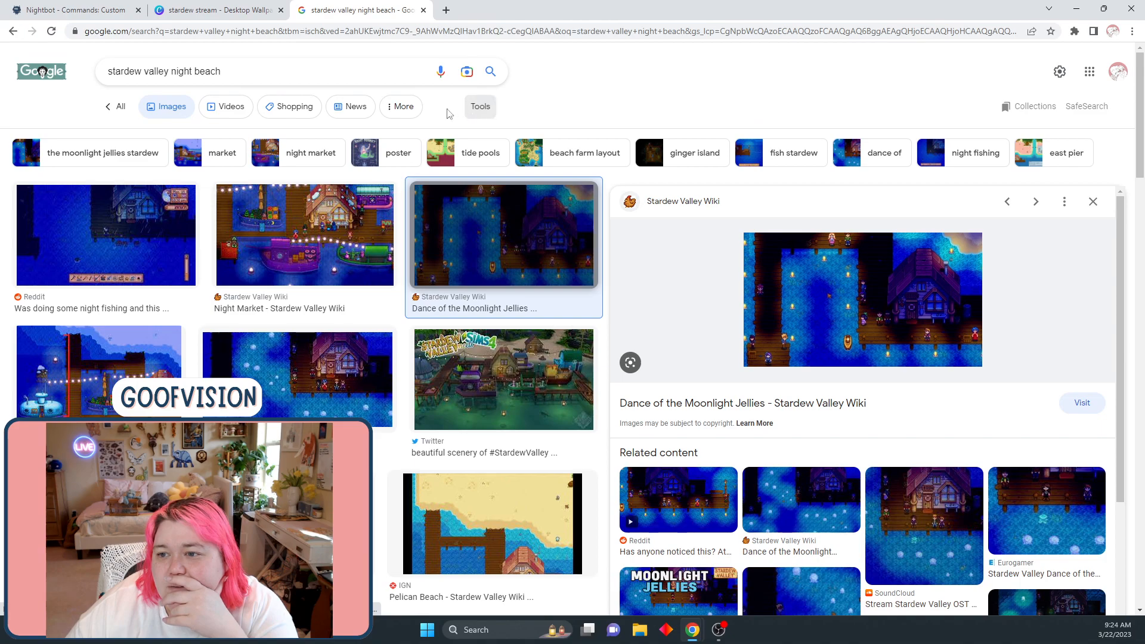
left_click(401, 106)
left_click(480, 108)
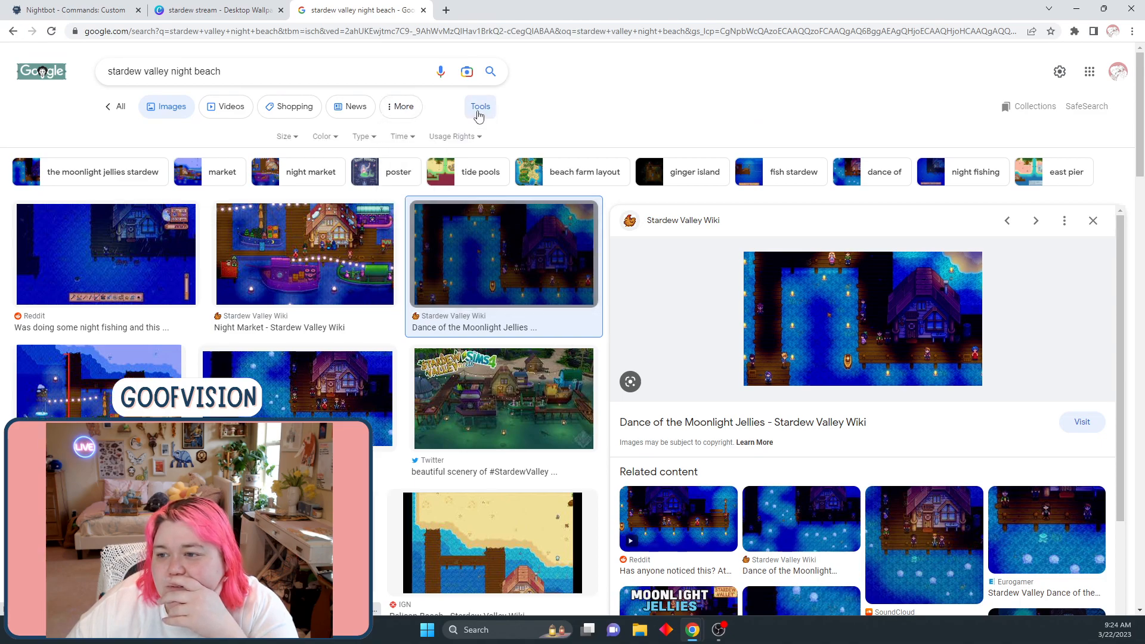
left_click(287, 136)
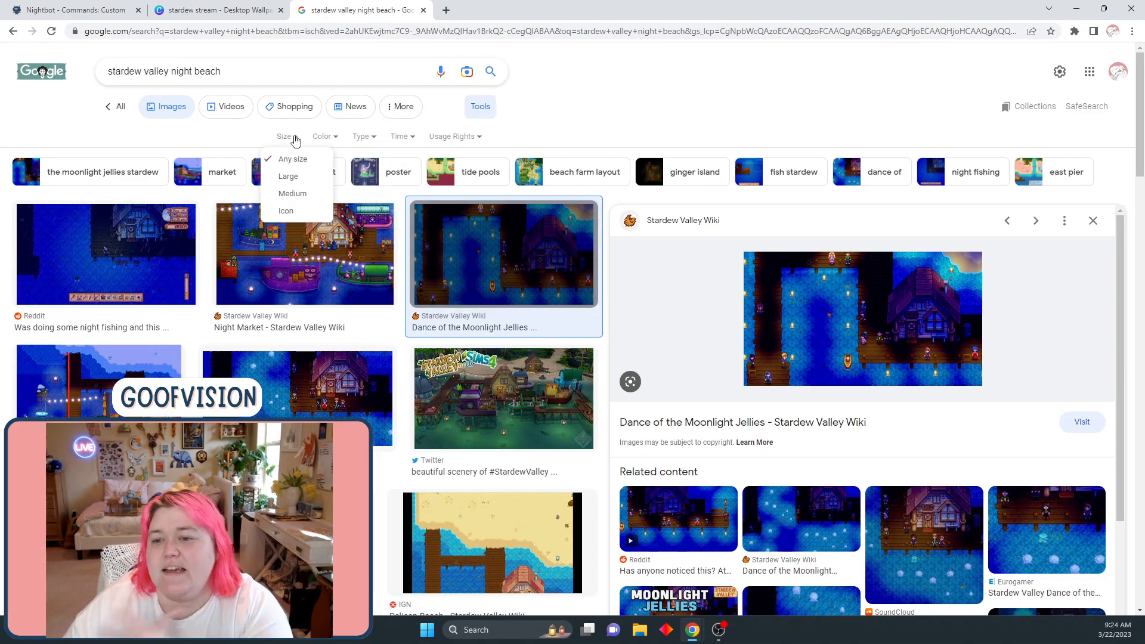
left_click(295, 177)
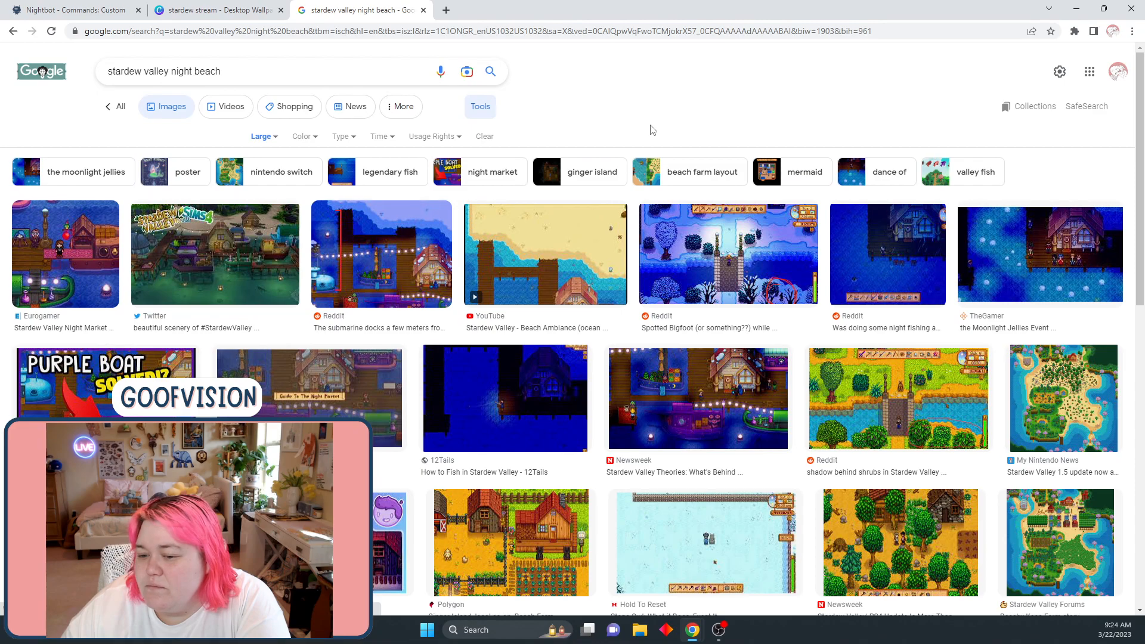
Look down through the large "stardew valley night beach" images for a suitable night beach scene
scroll(653, 130, "down", 3)
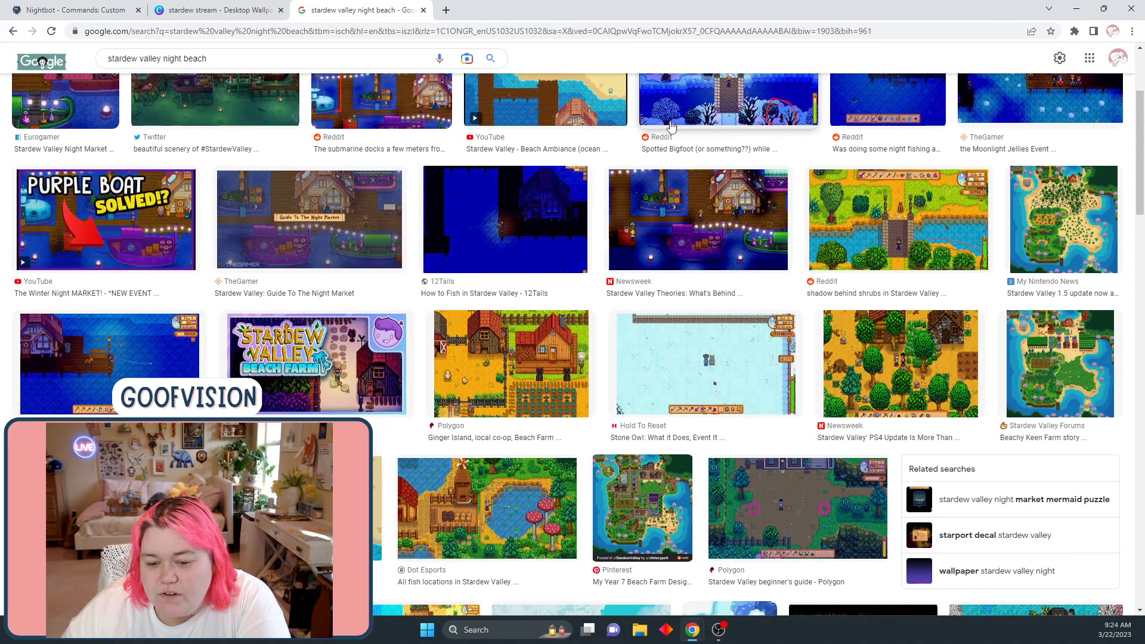
scroll(668, 127, "down", 2)
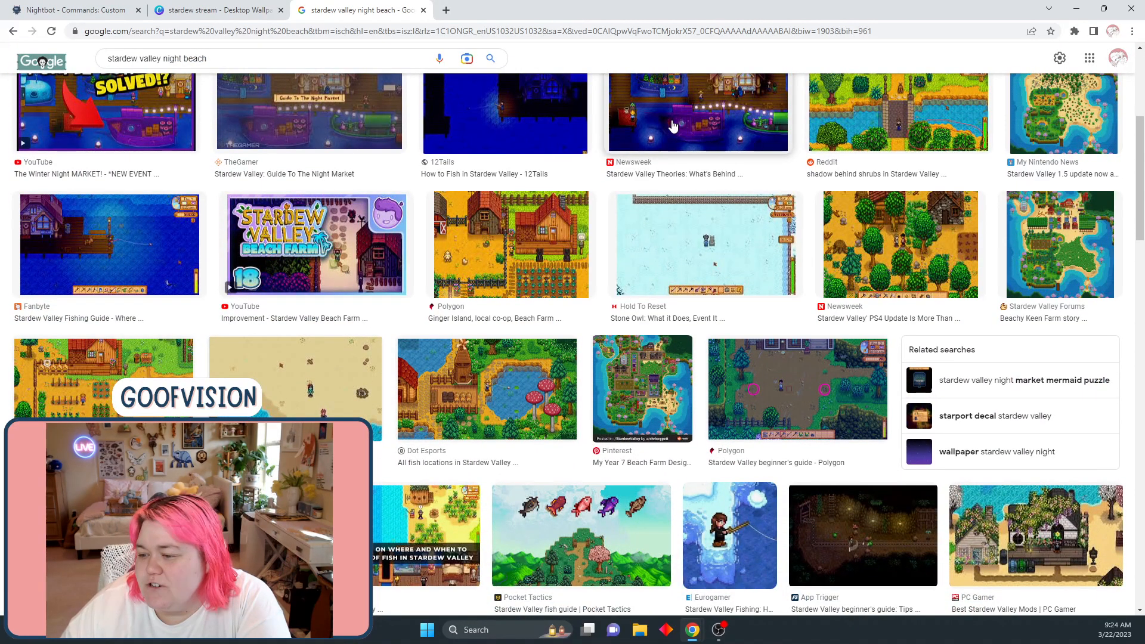
scroll(672, 126, "down", 3)
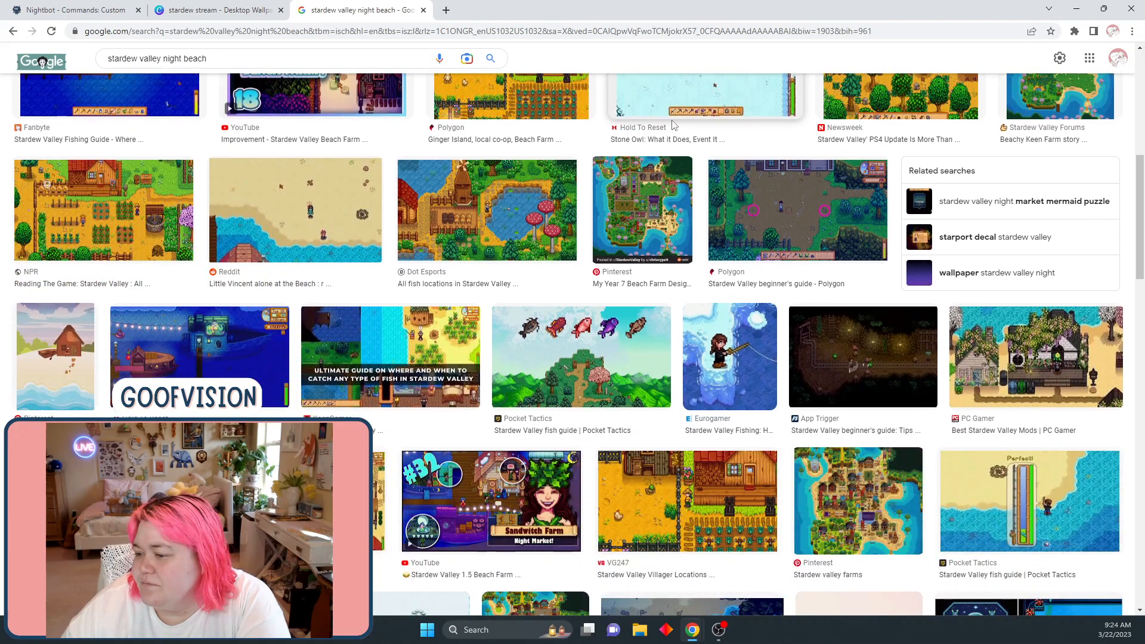
Examine the remaining large "stardew valley night beach" images further down the results
scroll(673, 125, "down", 4)
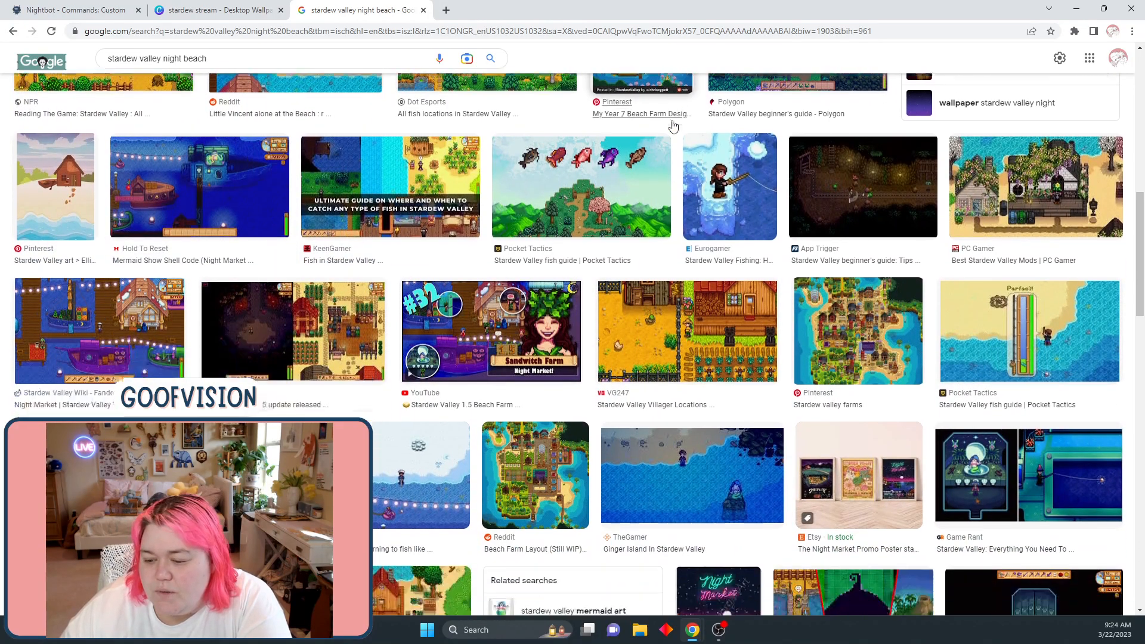
scroll(672, 125, "down", 4)
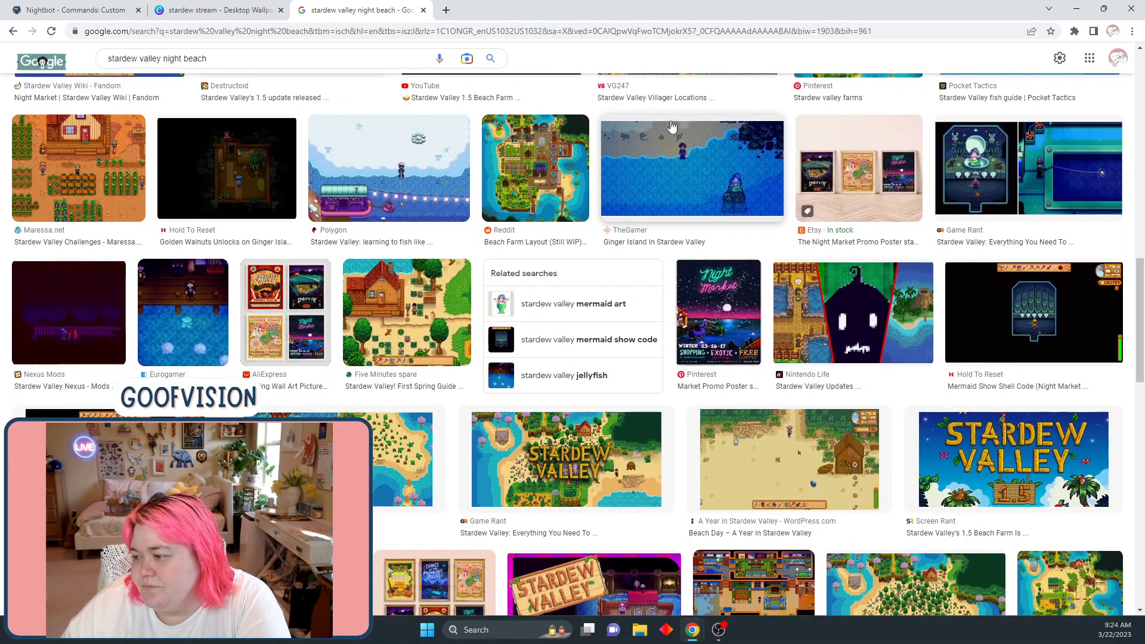
scroll(818, 319, "up", 12)
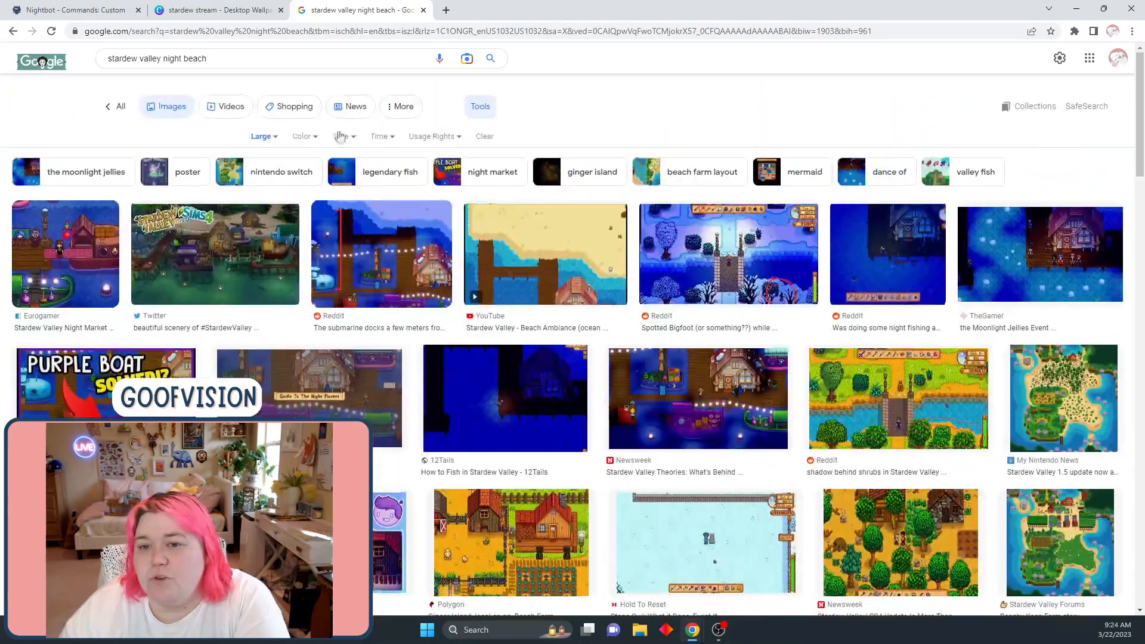
Search Google Images for "stardew valley krobus"
left_click_drag(255, 71, 178, 71)
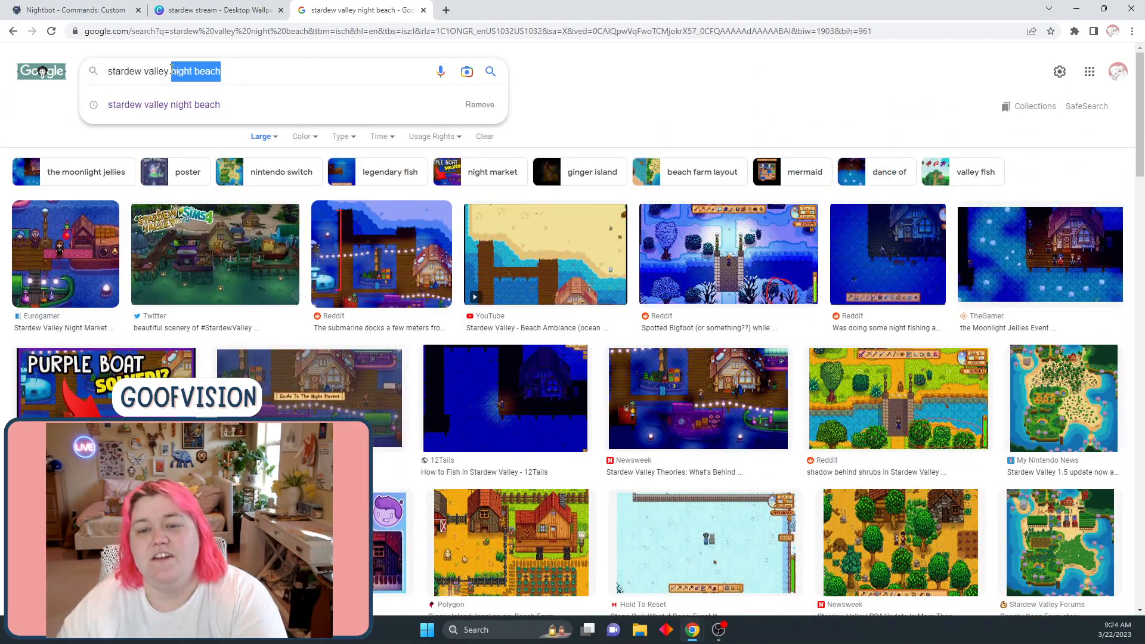
key("BackSpace")
type("un")
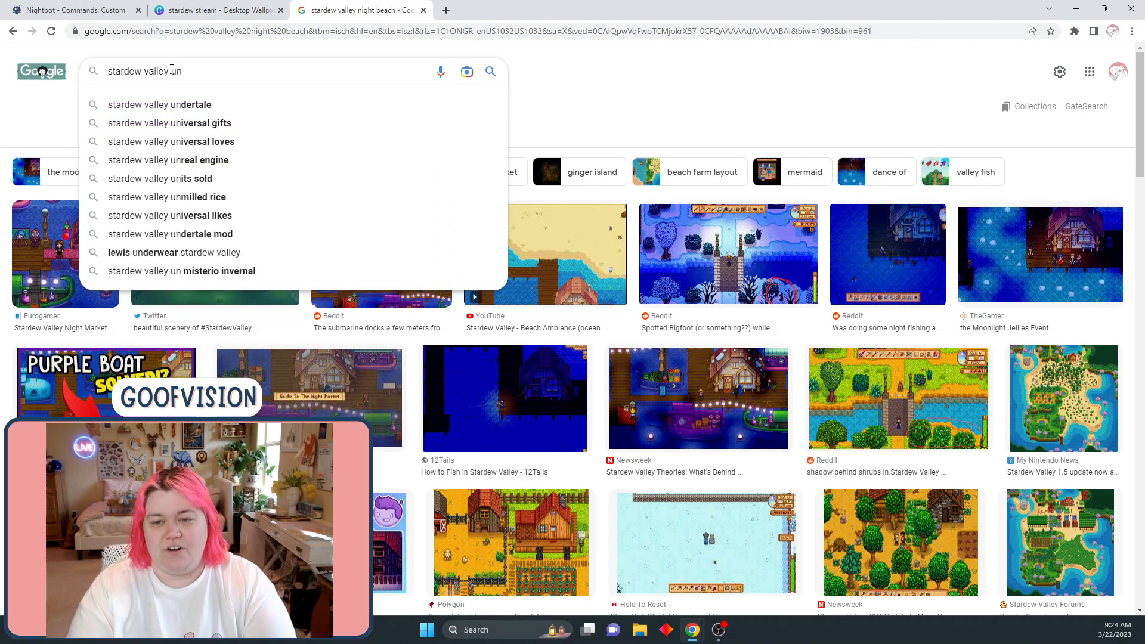
key("BackSpace")
key("BackSpace")
type("krobuys")
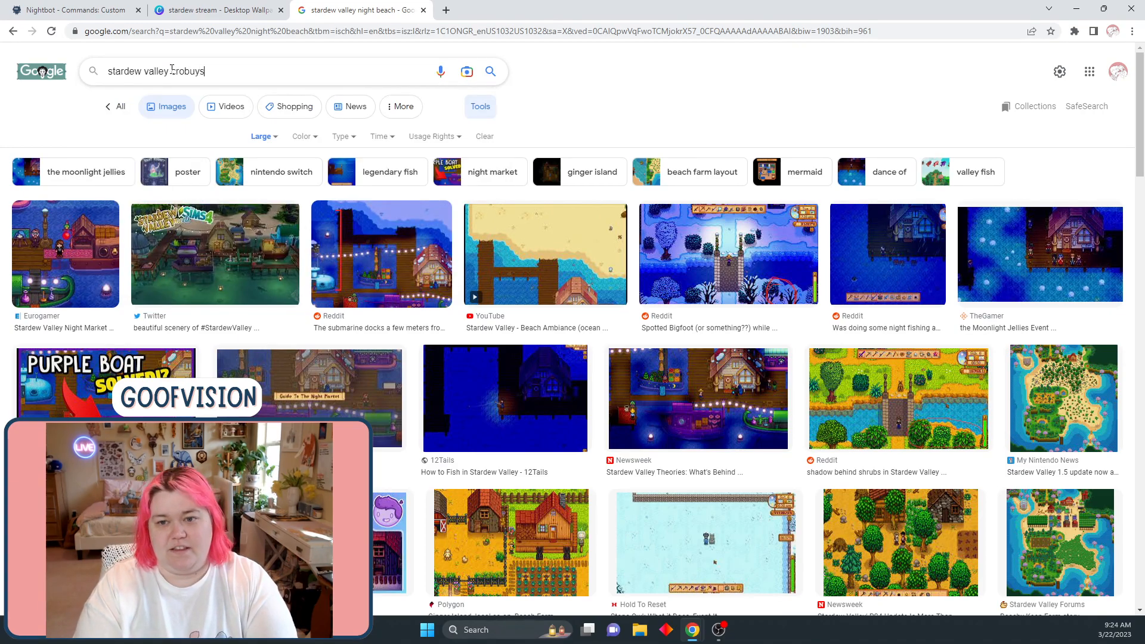
key("BackSpace")
key("BackSpace")
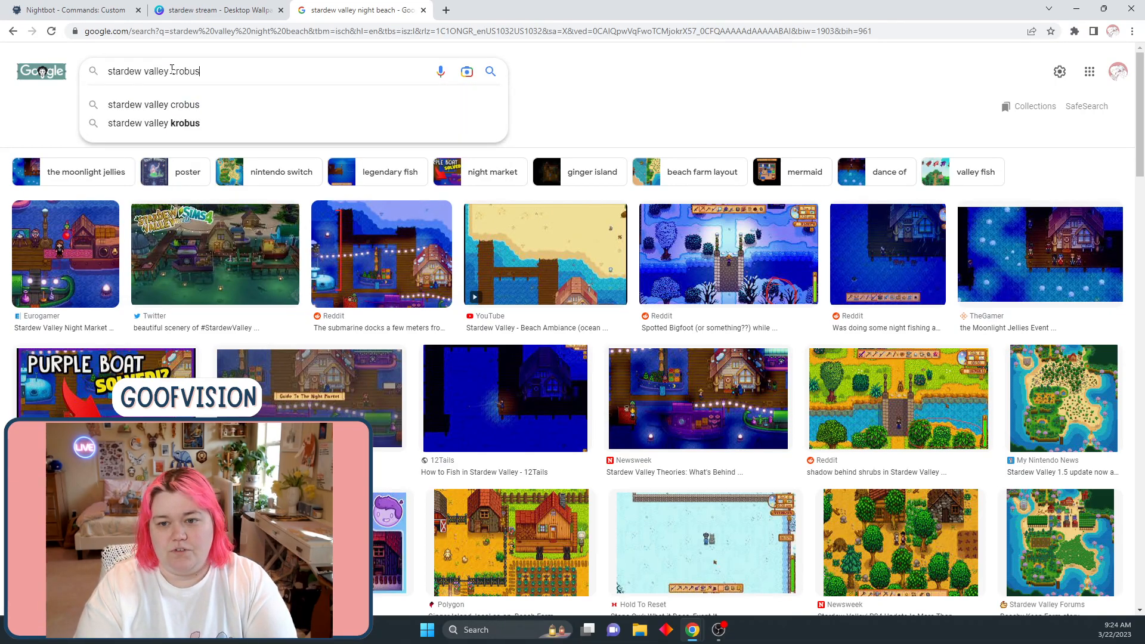
key("Down")
key("Down")
key("Return")
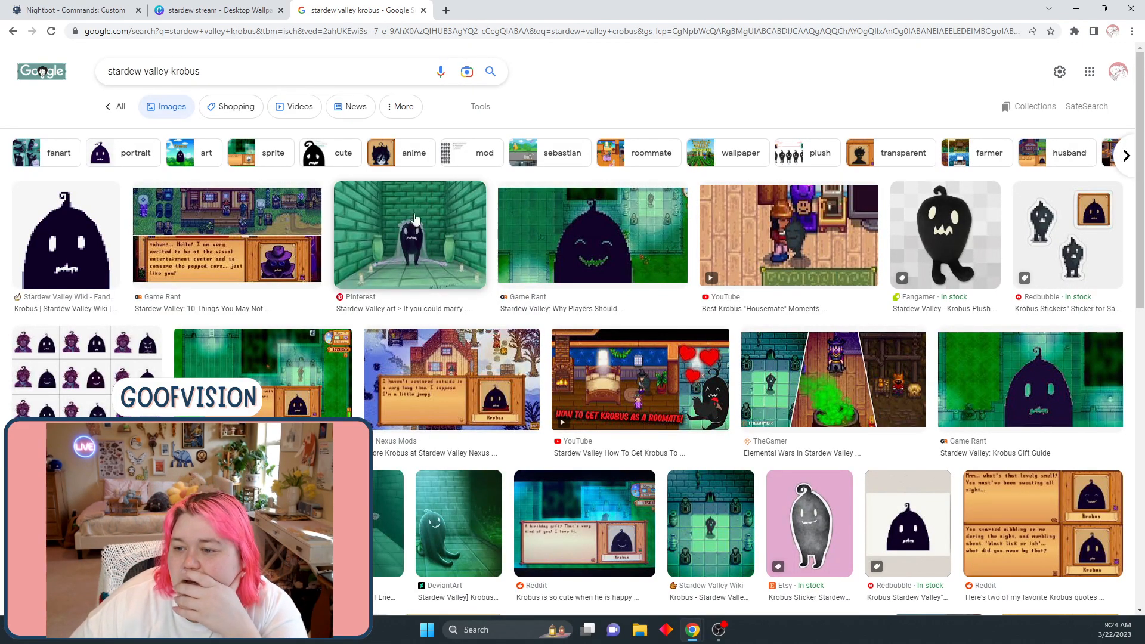
Preview the Pinterest fan art of Krobus in a wedding veil, check the neighbouring results, and close the preview
left_click(417, 249)
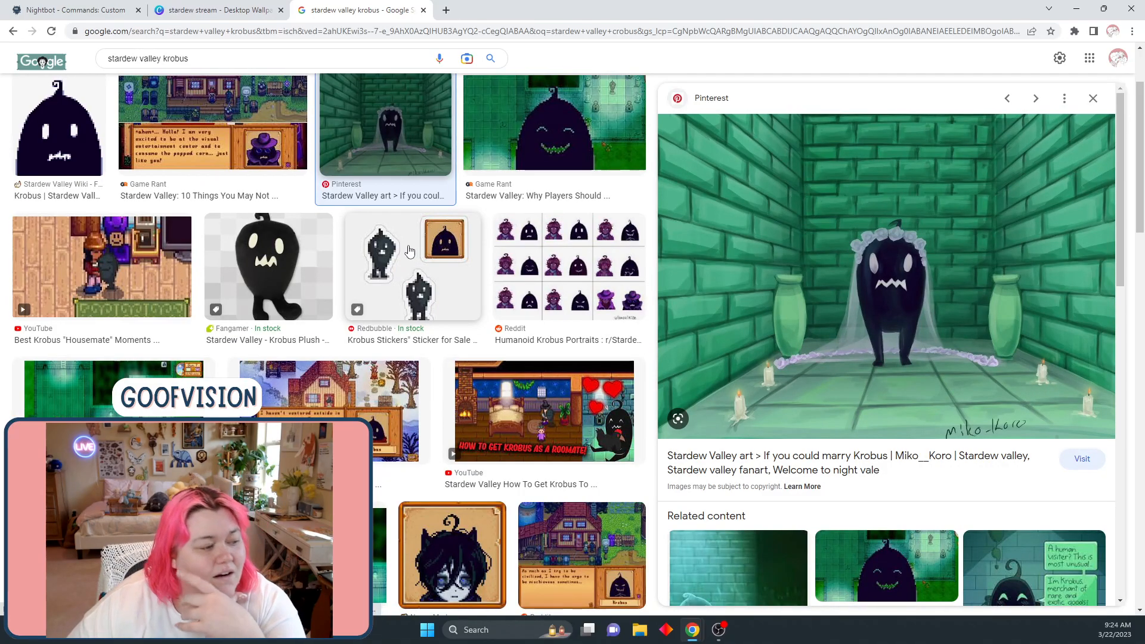
scroll(519, 261, "down", 3)
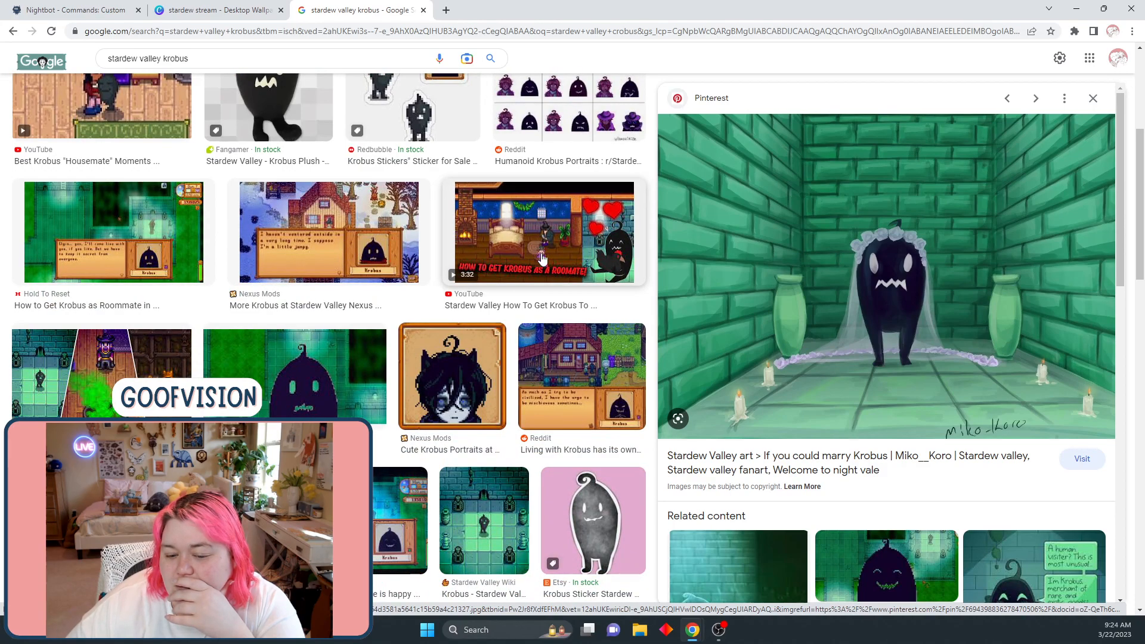
scroll(540, 255, "up", 5)
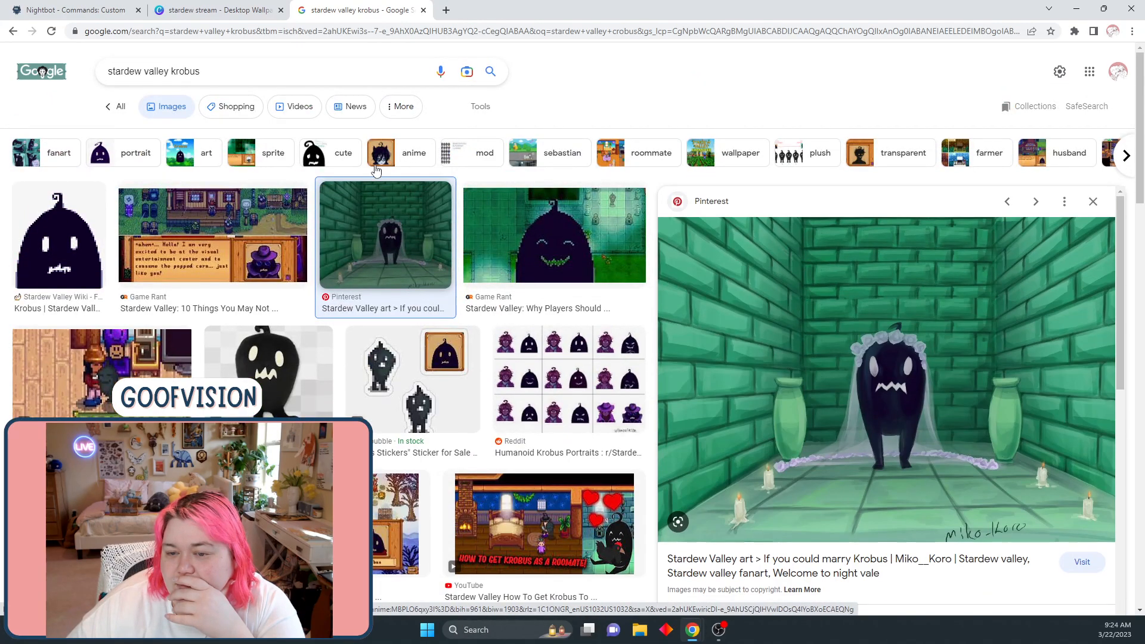
left_click(1092, 201)
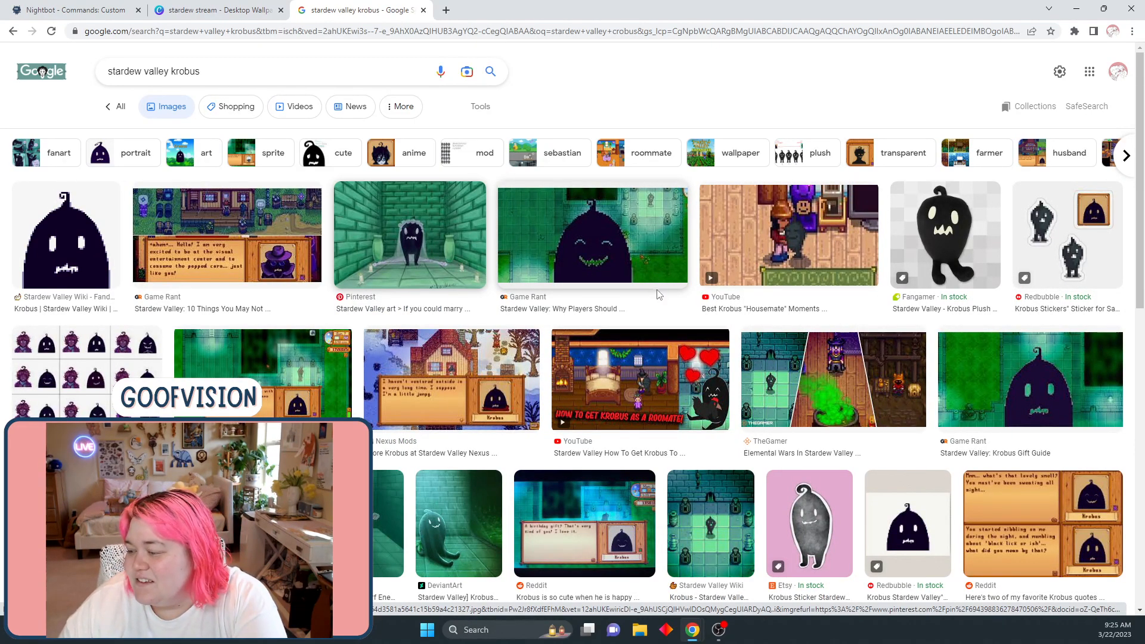
Preview the Reddit Krobus birthday dialogue screenshot, look through its related content and the remaining Krobus results, then leave the preview
scroll(659, 294, "down", 5)
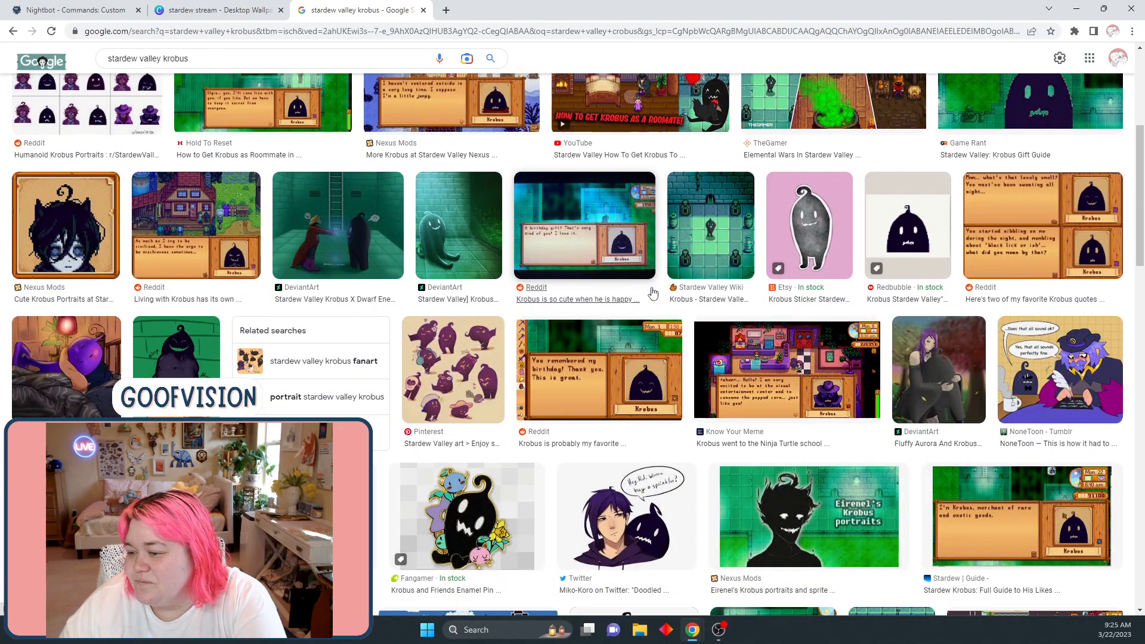
scroll(596, 292, "down", 2)
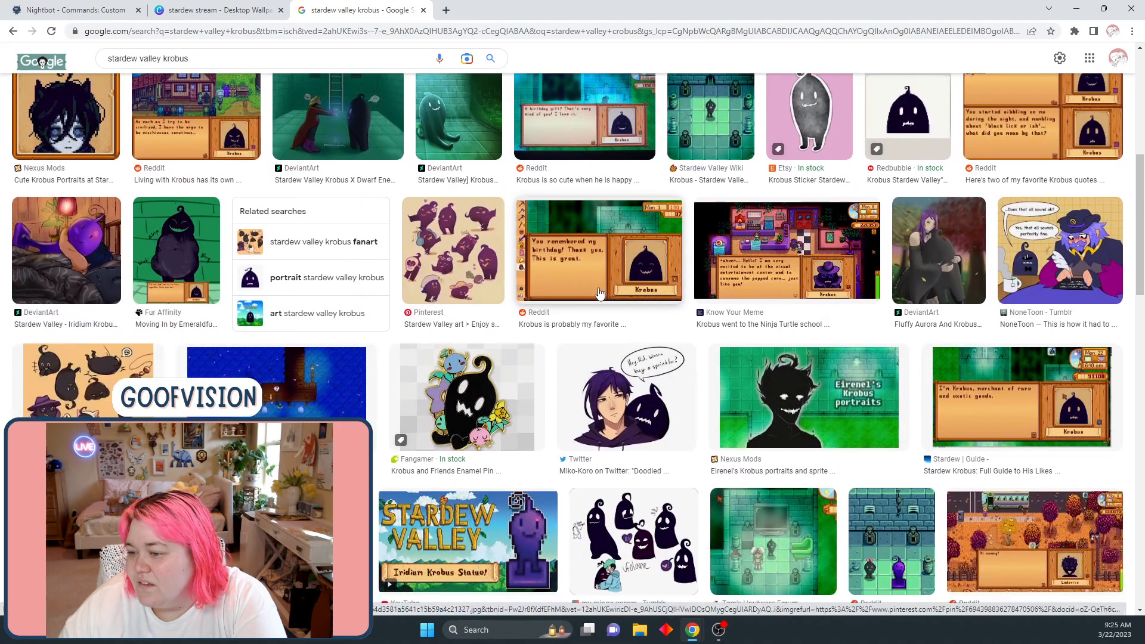
left_click(598, 292)
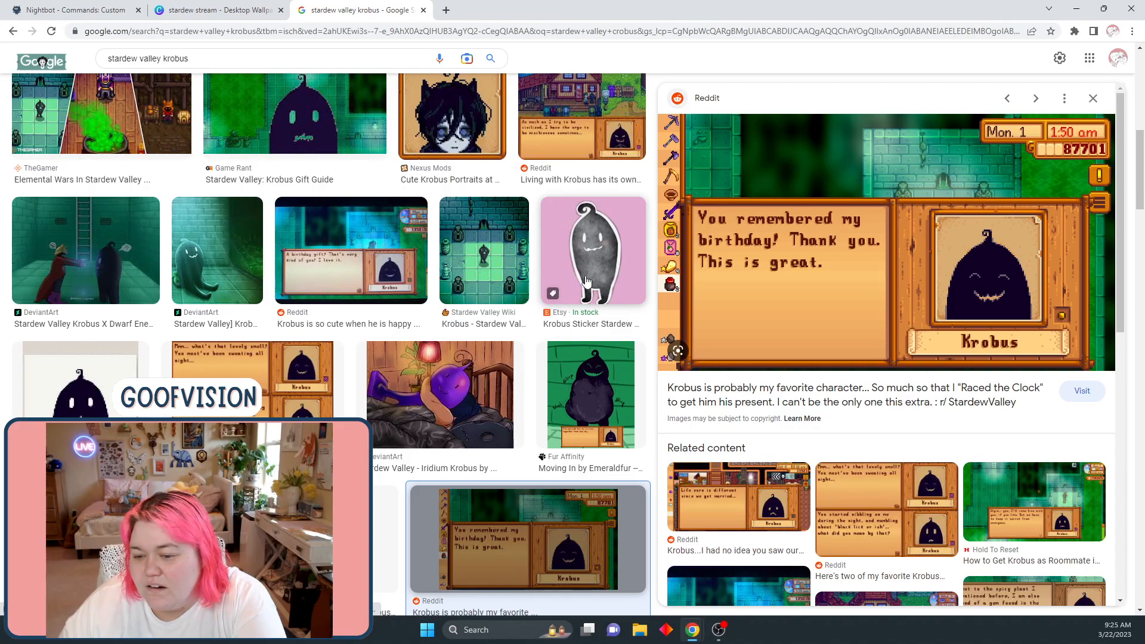
scroll(394, 340, "down", 4)
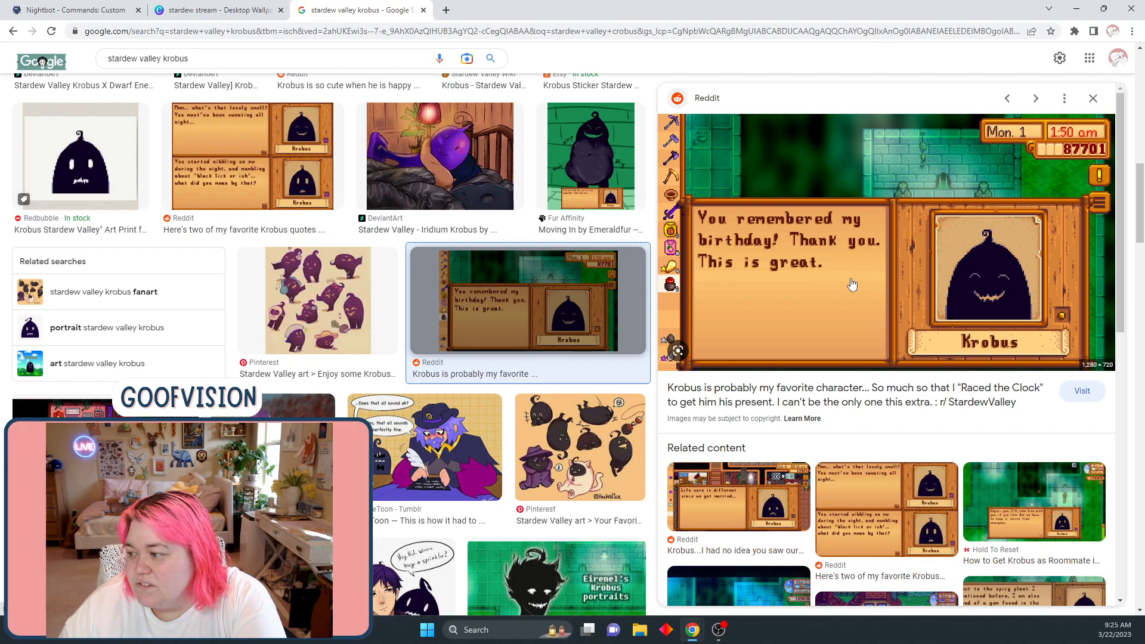
scroll(866, 277, "down", 10)
scroll(632, 386, "down", 4)
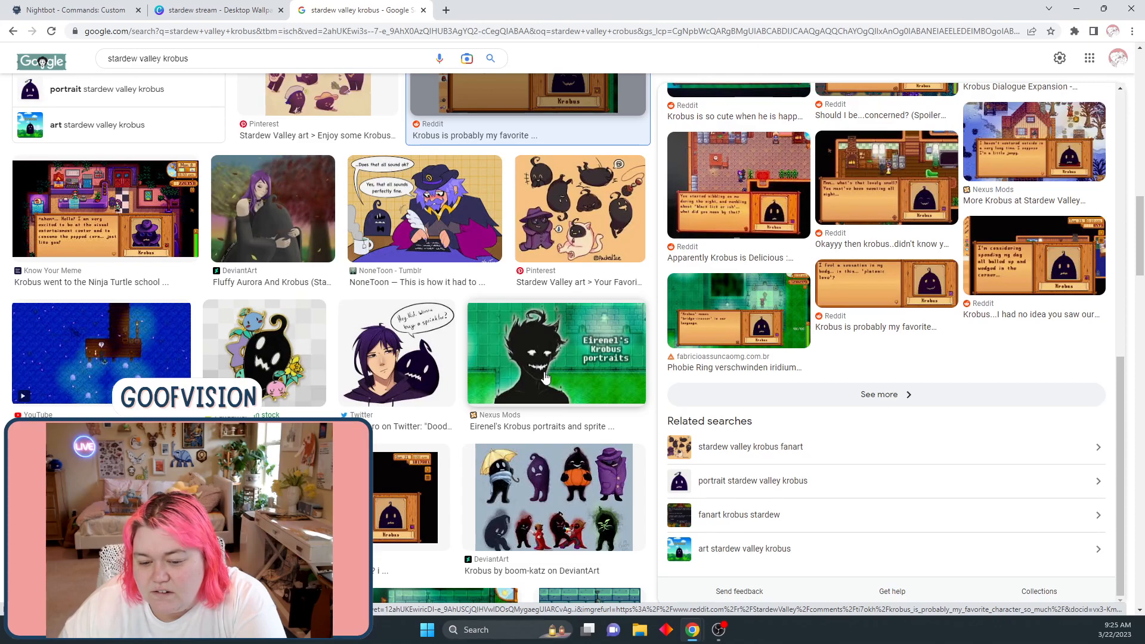
scroll(545, 377, "down", 2)
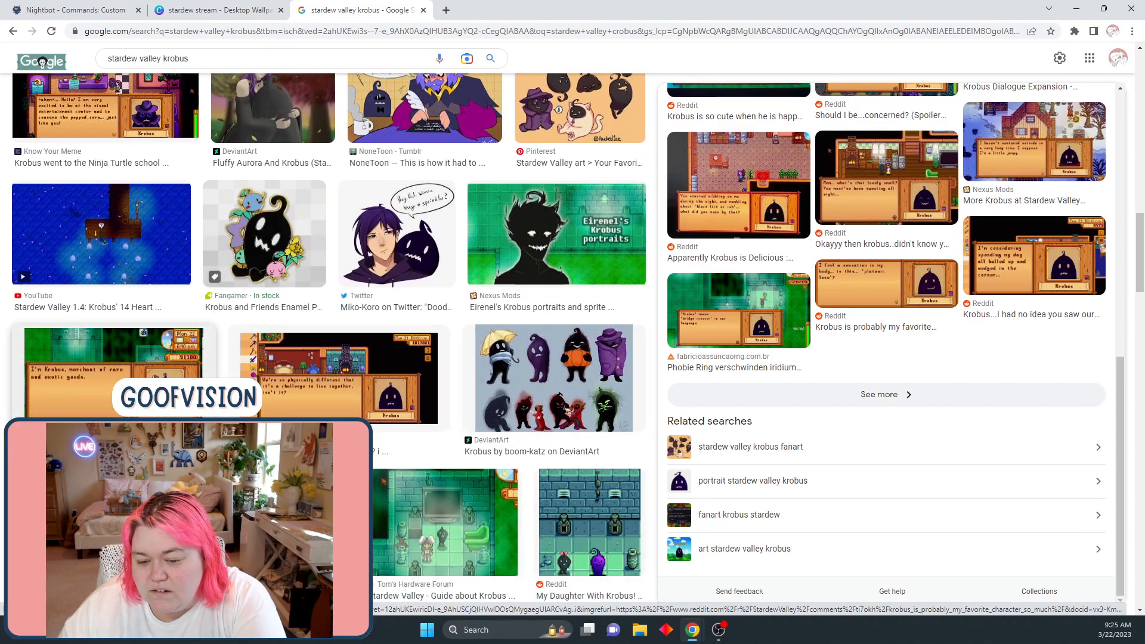
scroll(499, 400, "down", 4)
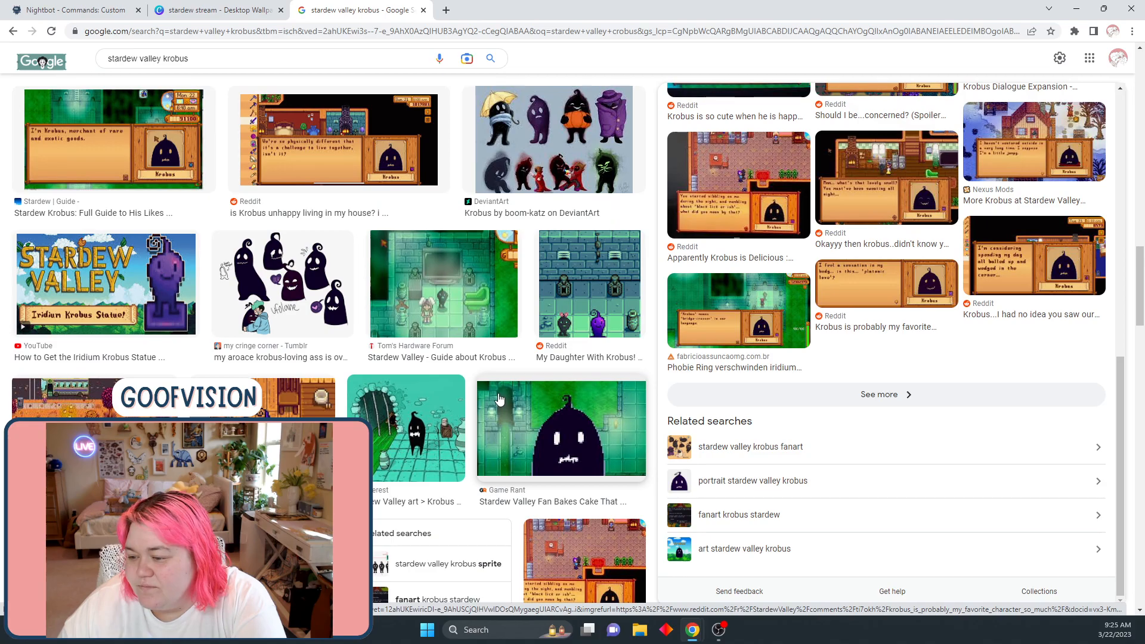
scroll(500, 400, "down", 5)
scroll(500, 400, "down", 10)
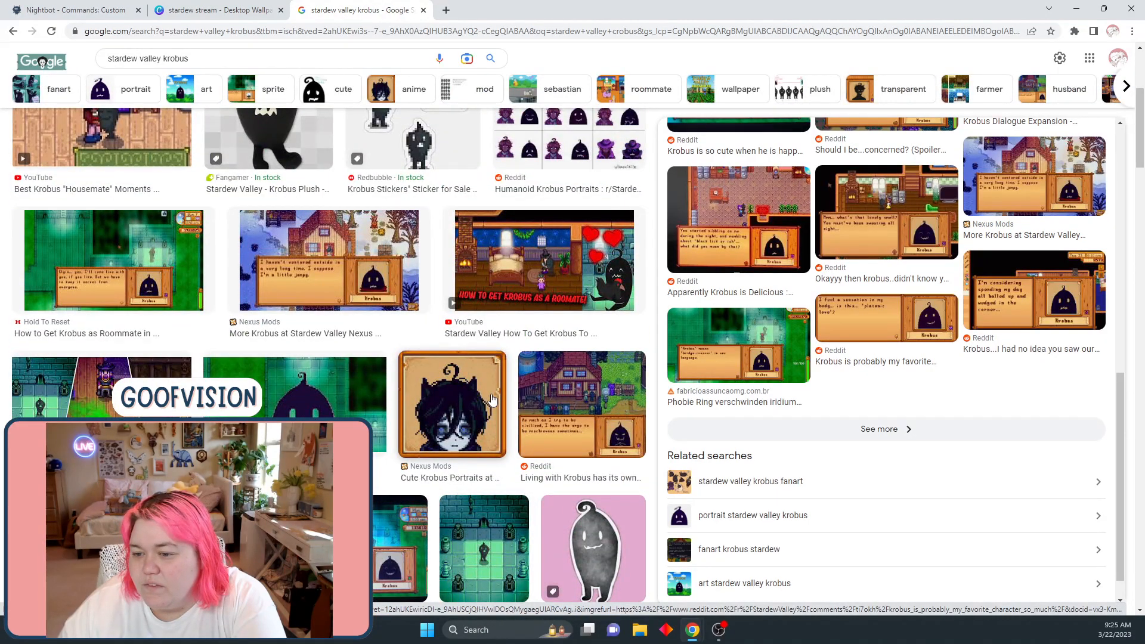
scroll(492, 399, "up", 5)
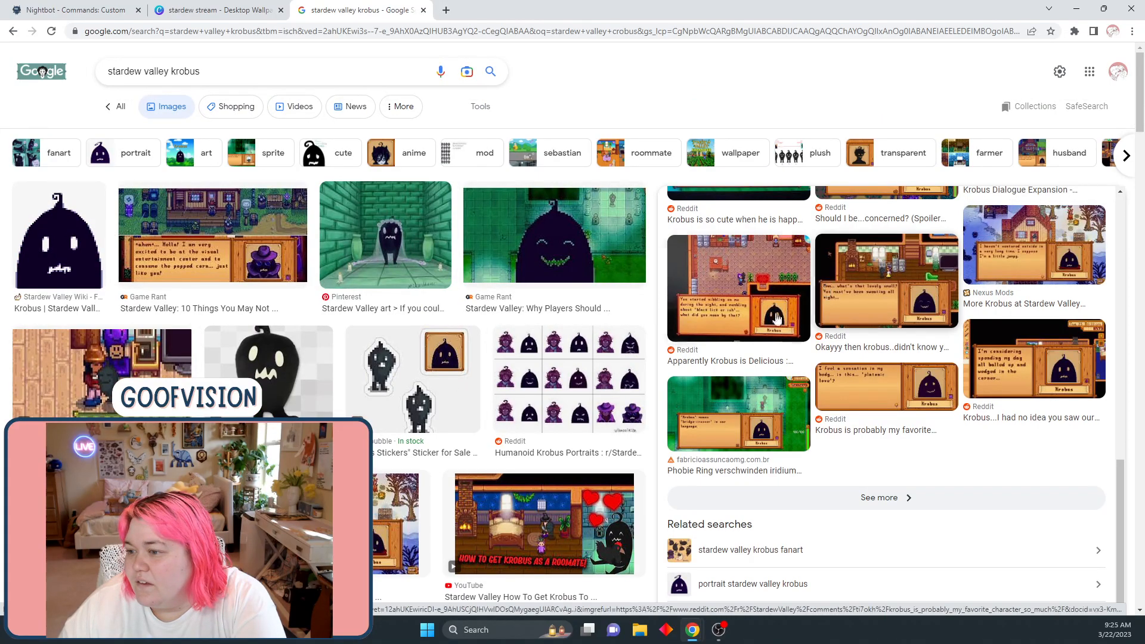
left_click(13, 31)
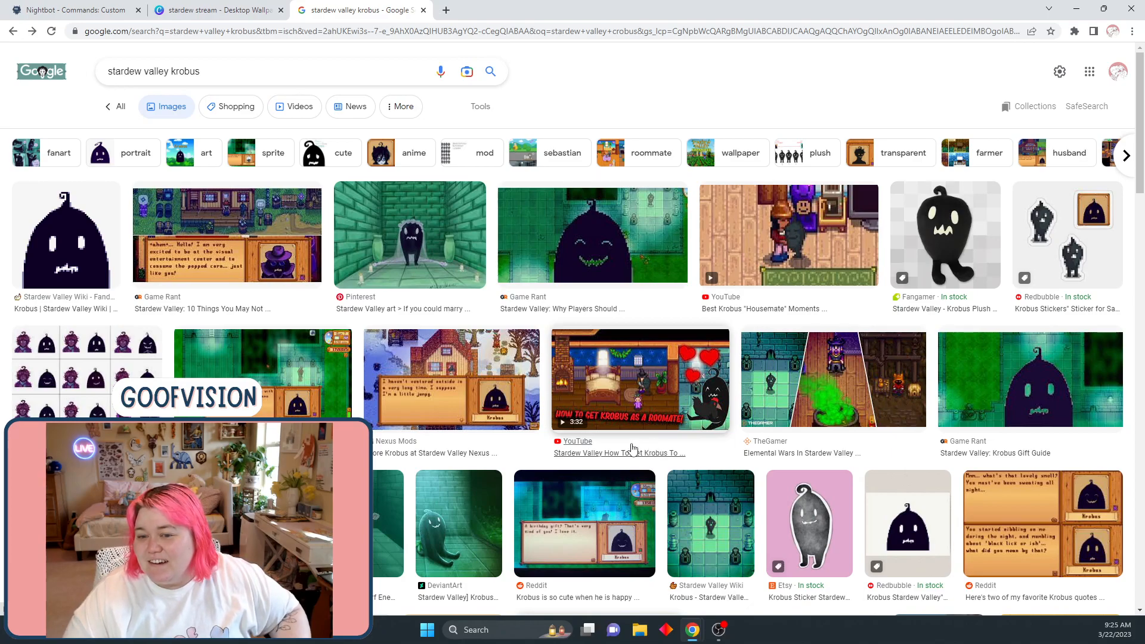
Preview the Reddit image "Krobus is so cute when he is happy" and close it again
scroll(636, 441, "down", 2)
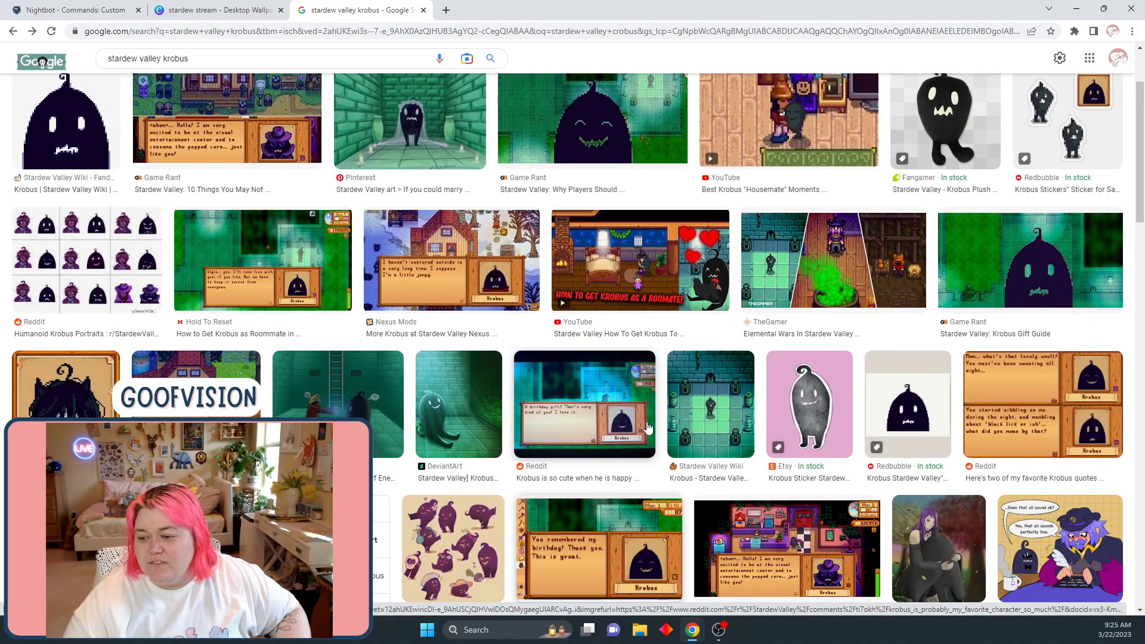
left_click(601, 429)
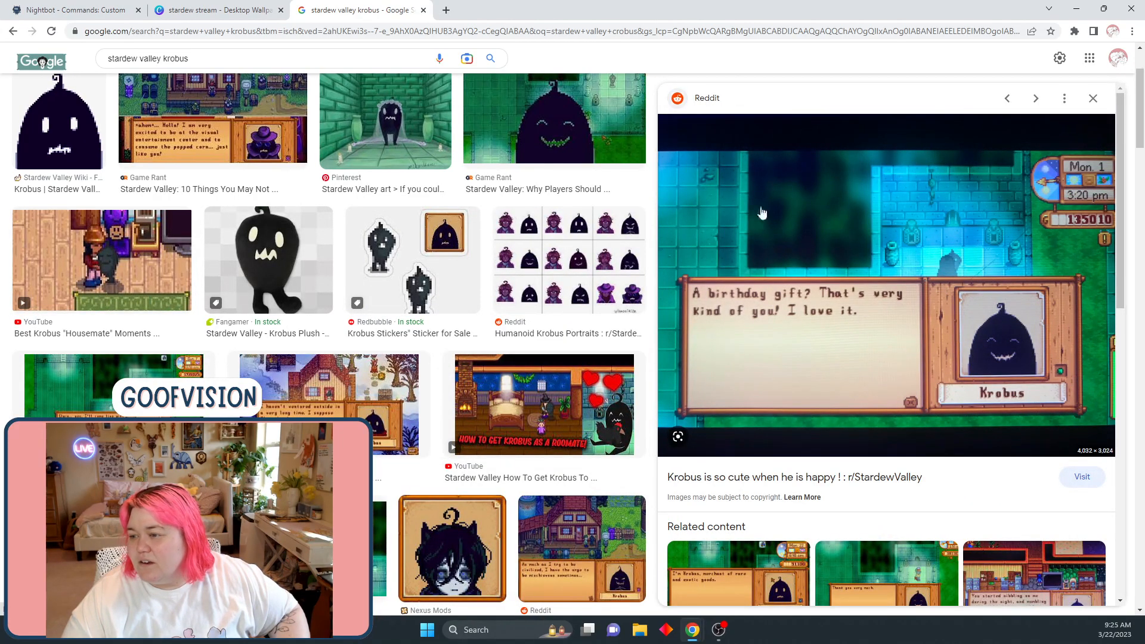
left_click(1093, 98)
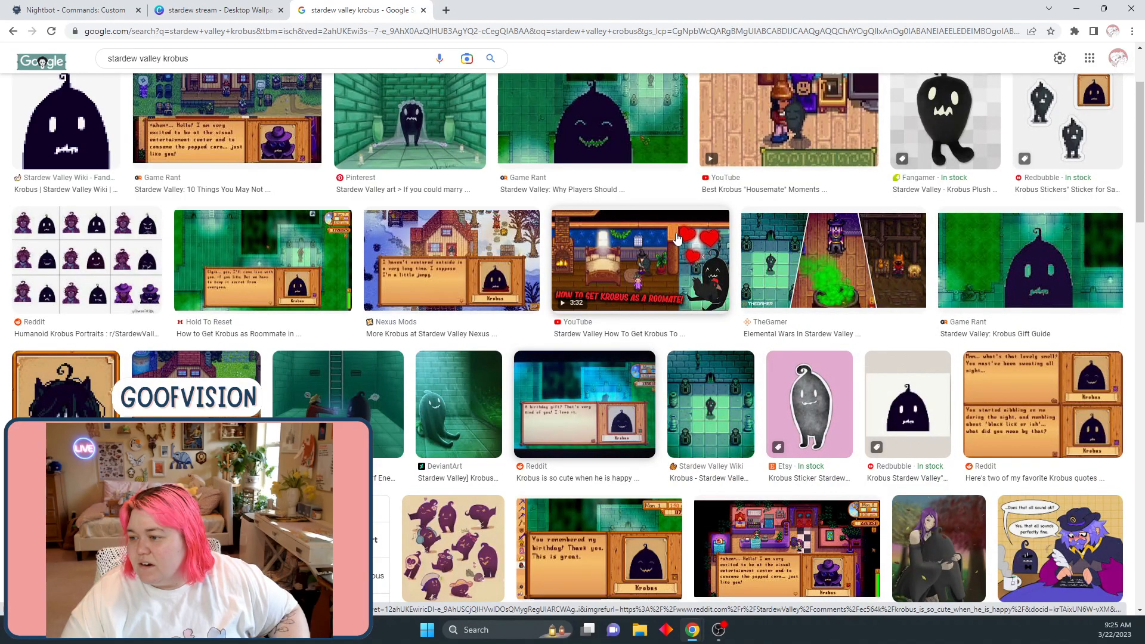
Find the Stardew Guide screenshot of Krobus saying "I'm Krobus, merchant of rare and exotic goods." and copy the image
scroll(757, 399, "down", 3)
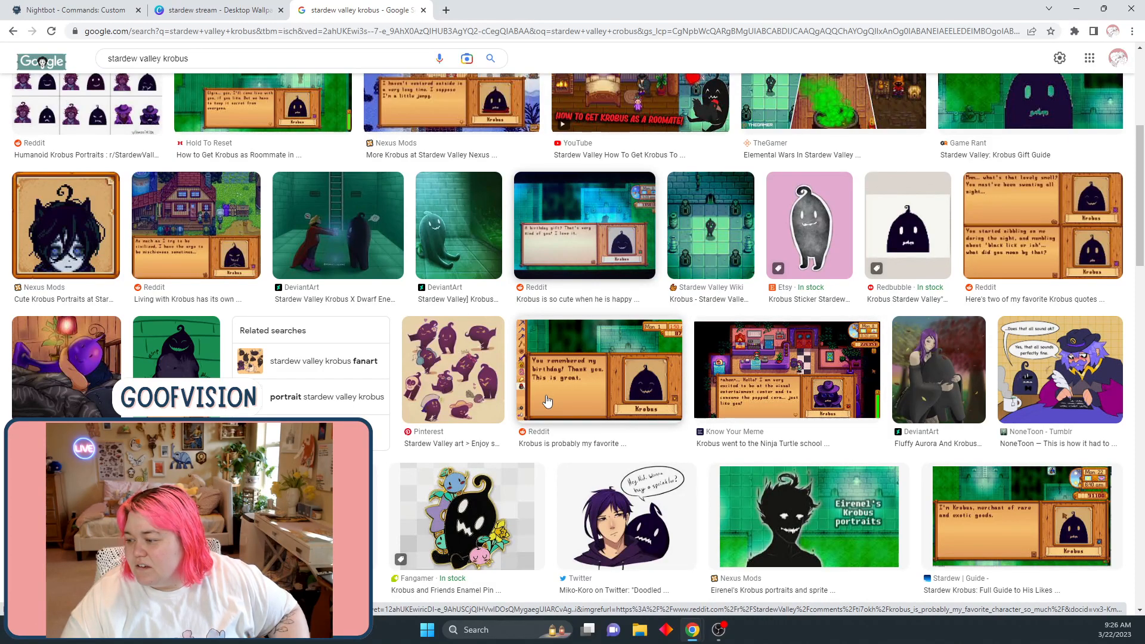
scroll(547, 400, "down", 3)
left_click(1076, 427)
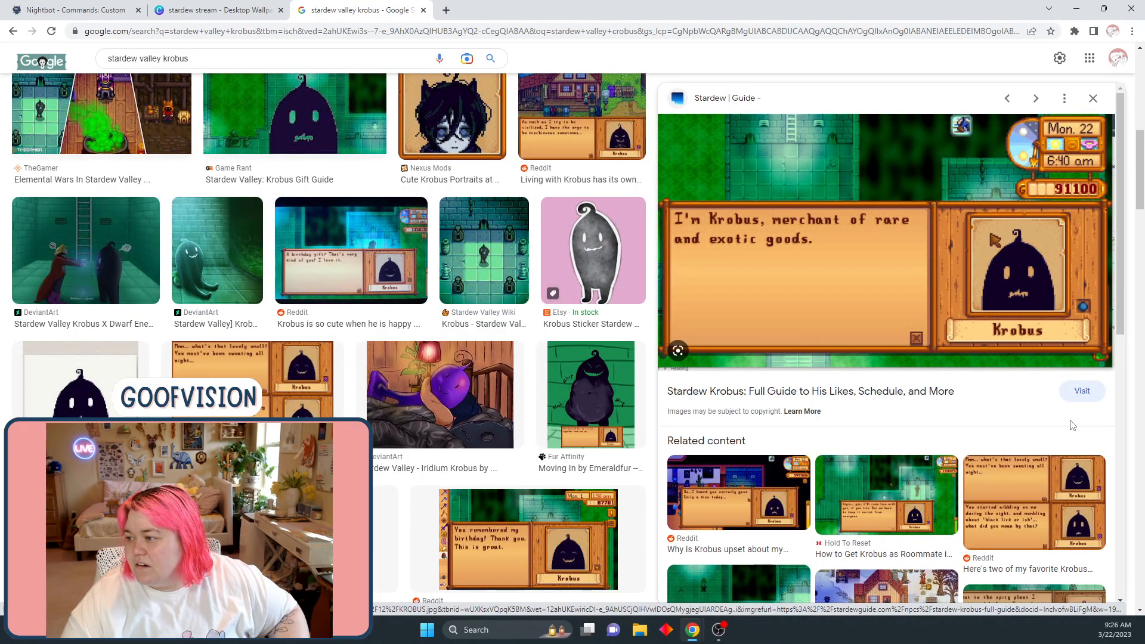
right_click(818, 282)
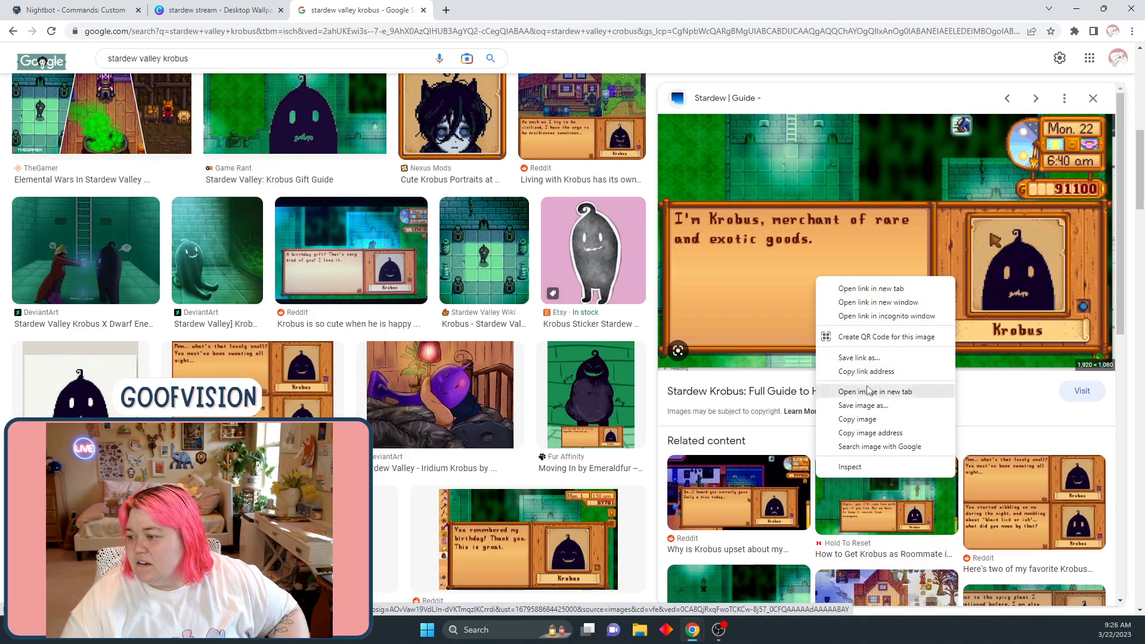
left_click(874, 419)
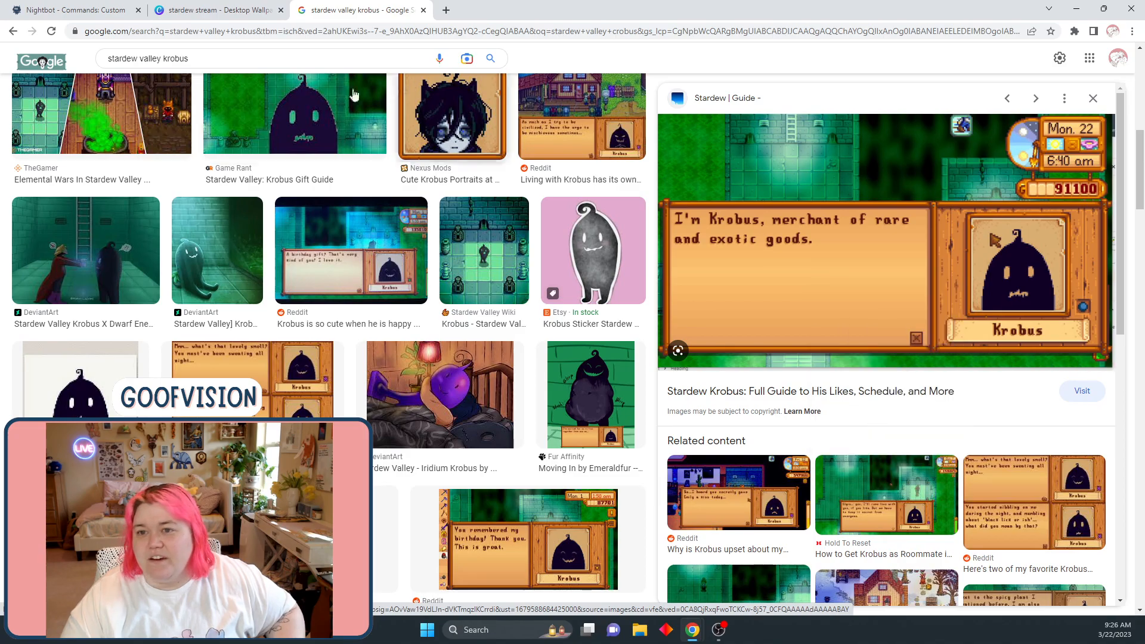
Switch to the stardew stream design in Canva and duplicate page 4
left_click(240, 20)
scroll(495, 305, "down", 10)
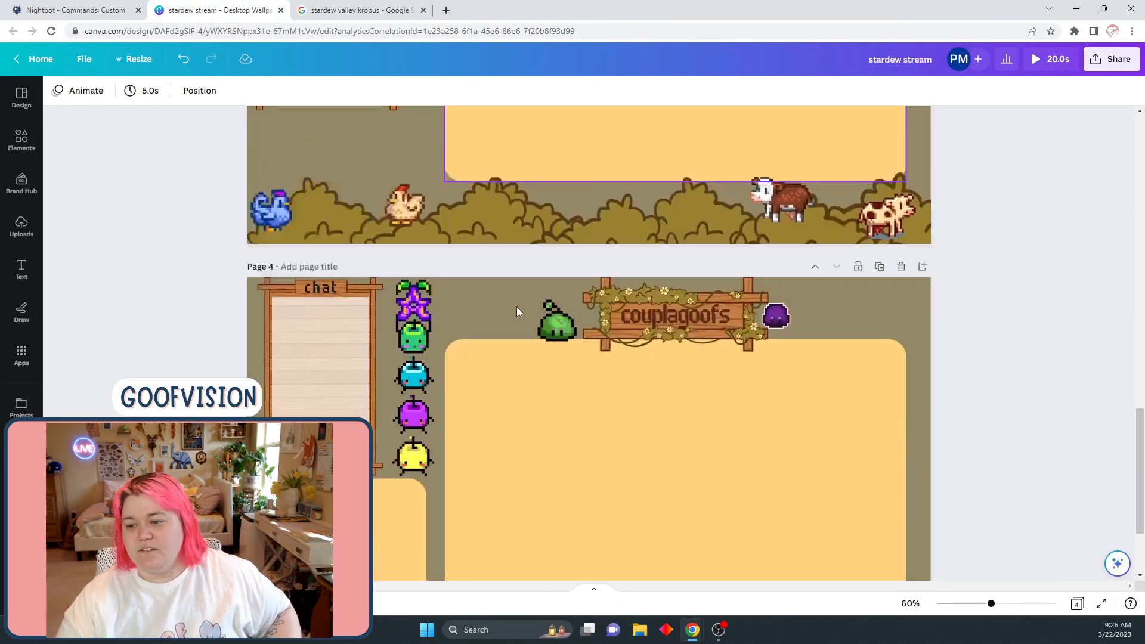
left_click(880, 128)
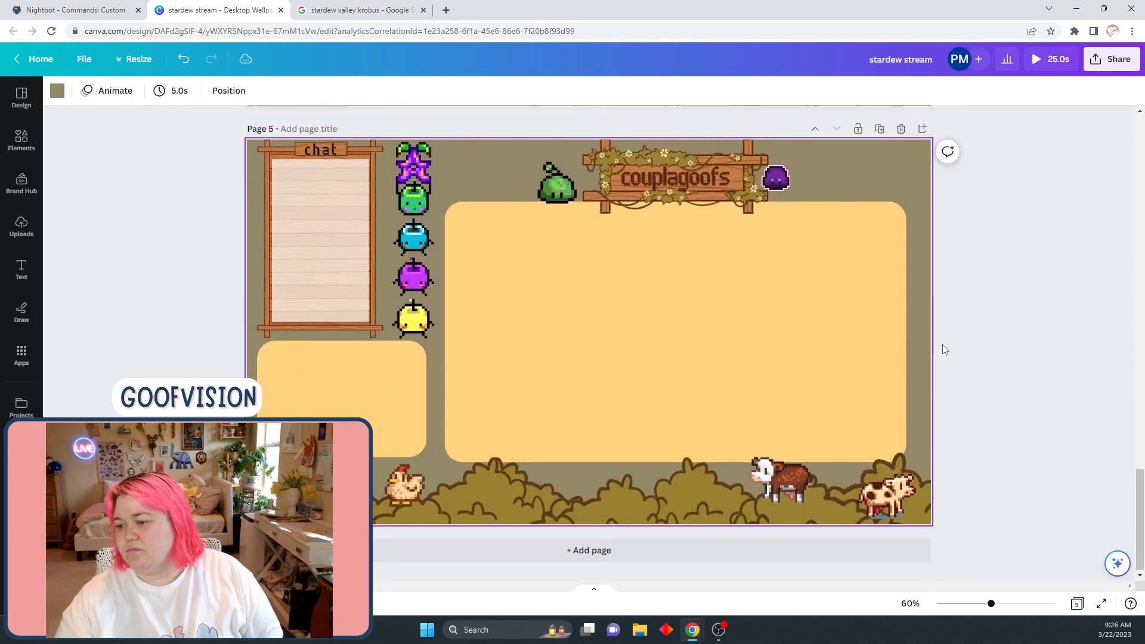
Delete the frames, sprites, sign and bushes from page 5
left_click_drag(925, 442, 261, 161)
key("Delete")
left_click_drag(233, 429, 939, 555)
key("Delete")
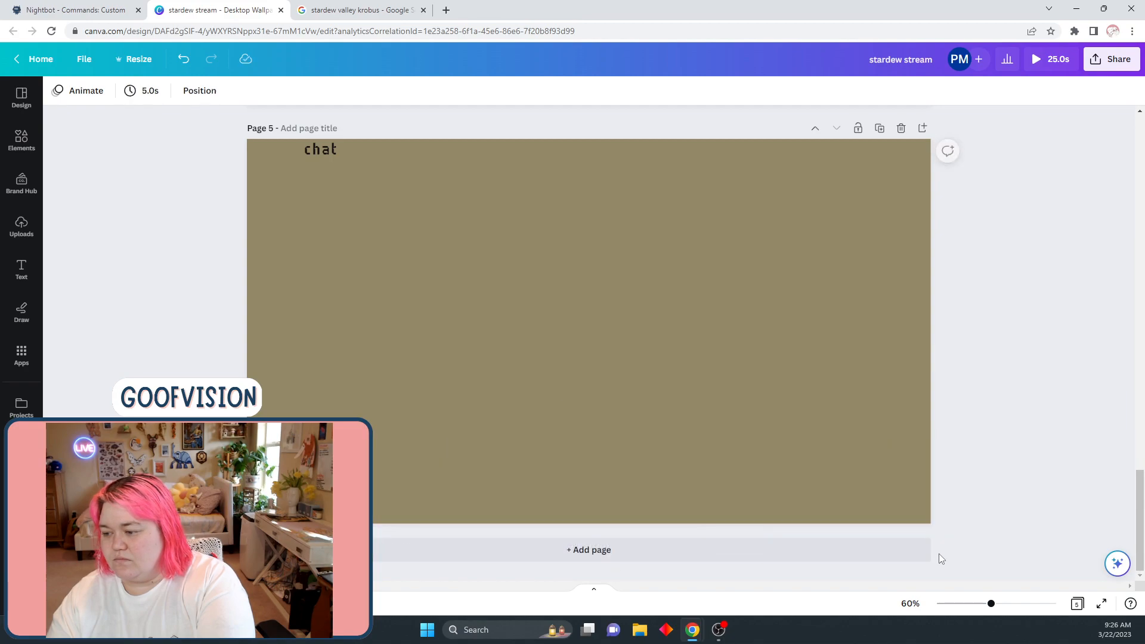
Paste the copied Krobus screenshot onto page 5 and delete the leftover "chat" text
key("ctrl+v")
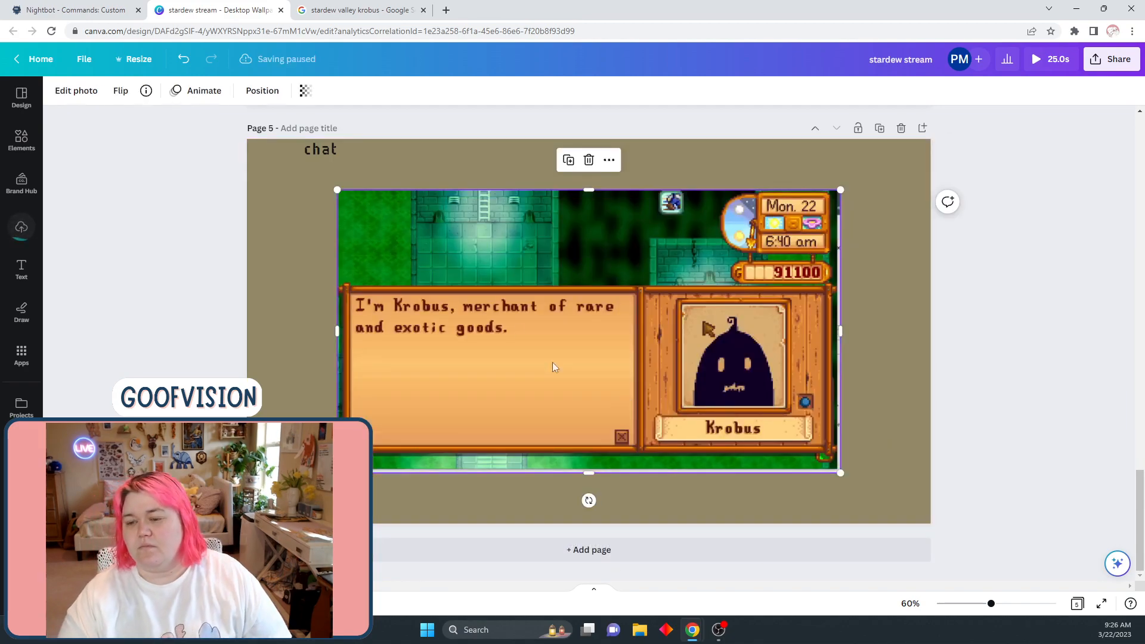
left_click(320, 149)
key("Delete")
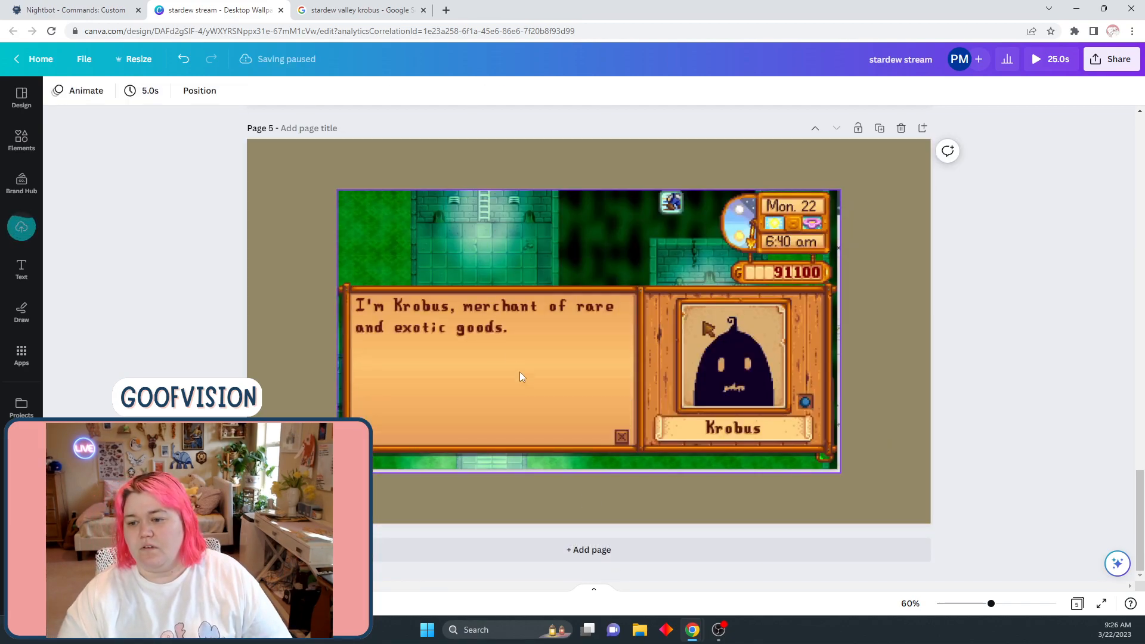
Enlarge the Krobus screenshot to cover the whole of page 5
left_click_drag(577, 383, 671, 440)
left_click_drag(432, 246, 238, 143)
left_click(134, 222)
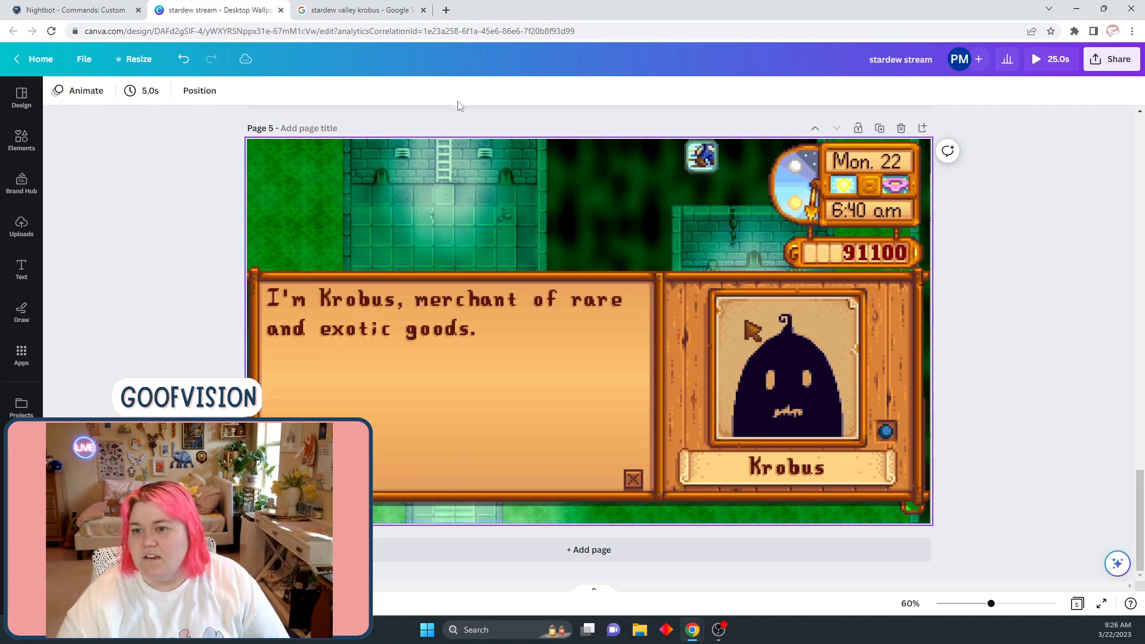
Copy the Krobus image with two stacked quotes from the Google image results and switch back to the stardew stream design in Canva
left_click(358, 10)
scroll(375, 290, "up", 5)
scroll(375, 290, "up", 3)
scroll(544, 320, "down", 8)
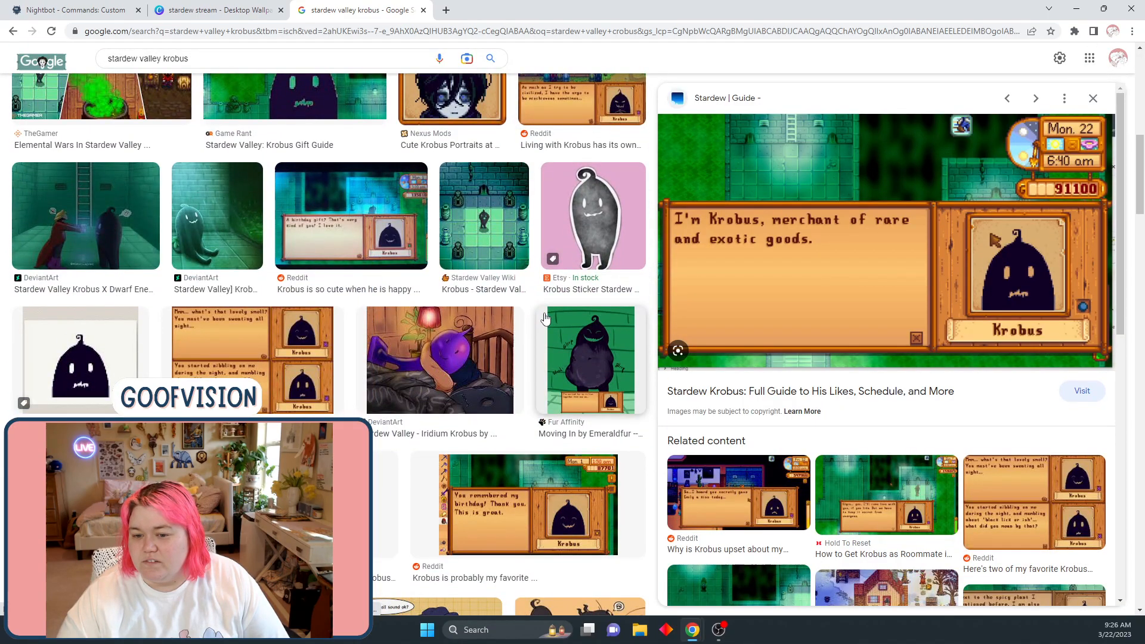
left_click(302, 347)
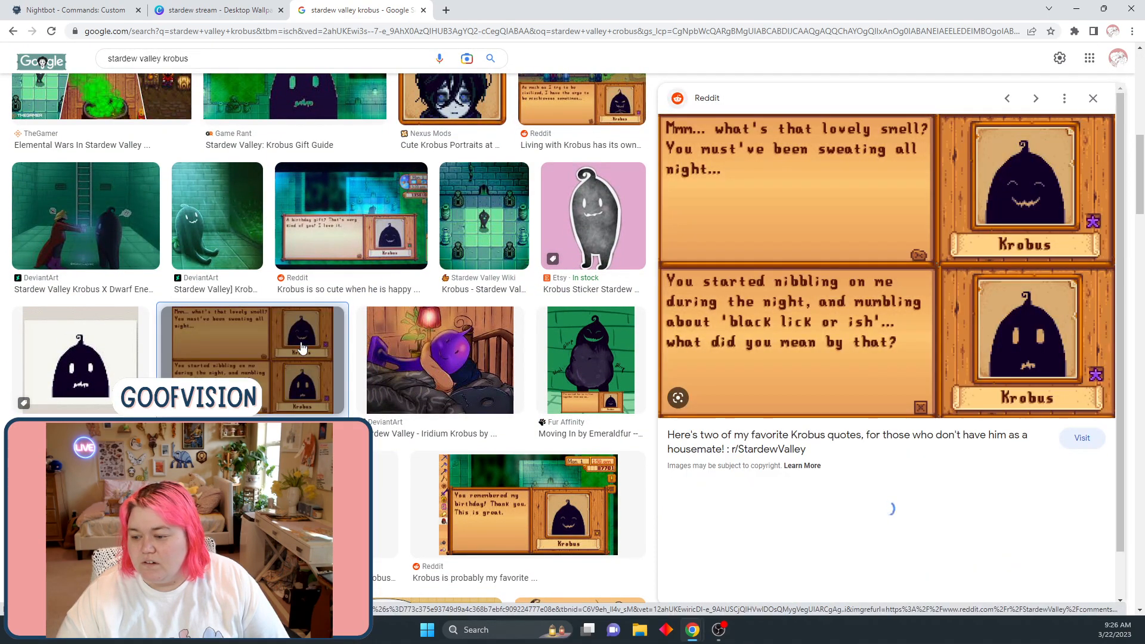
right_click(1044, 187)
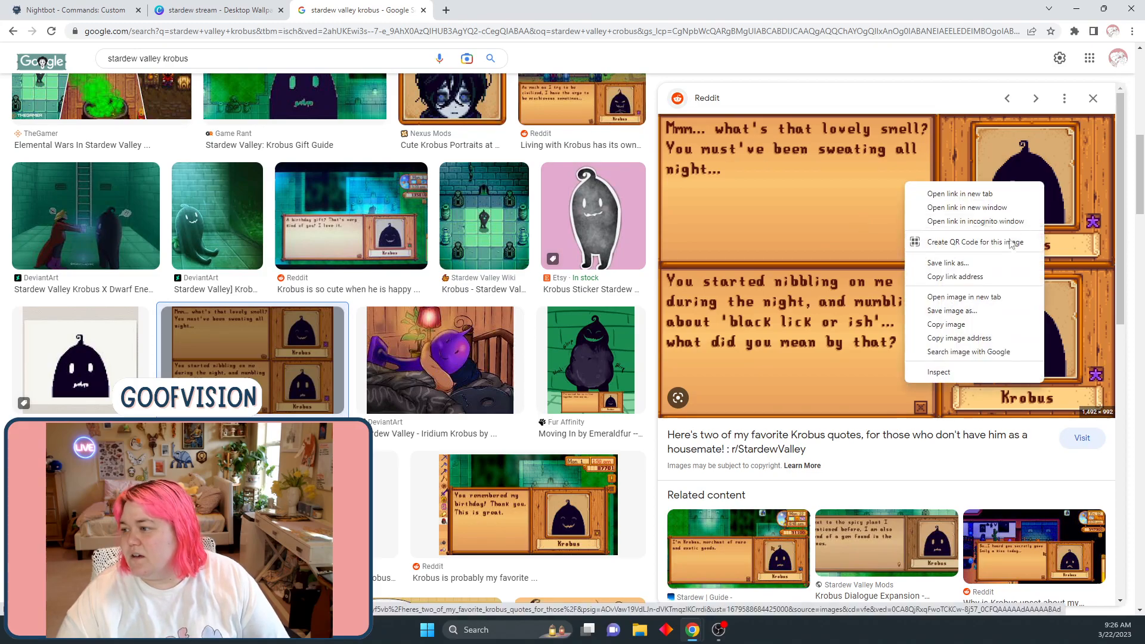
left_click(978, 323)
left_click(286, 8)
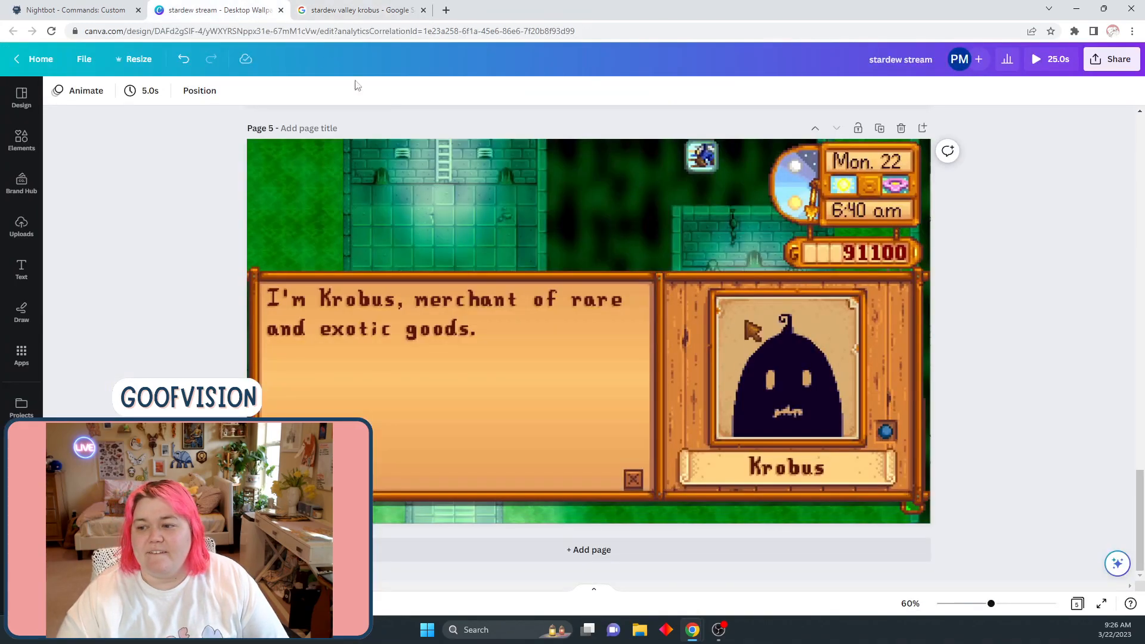
Paste the Krobus image onto page 5 and try erasing part of its upper dialogue box with a size 52 Background Remover brush
key("ctrl+v")
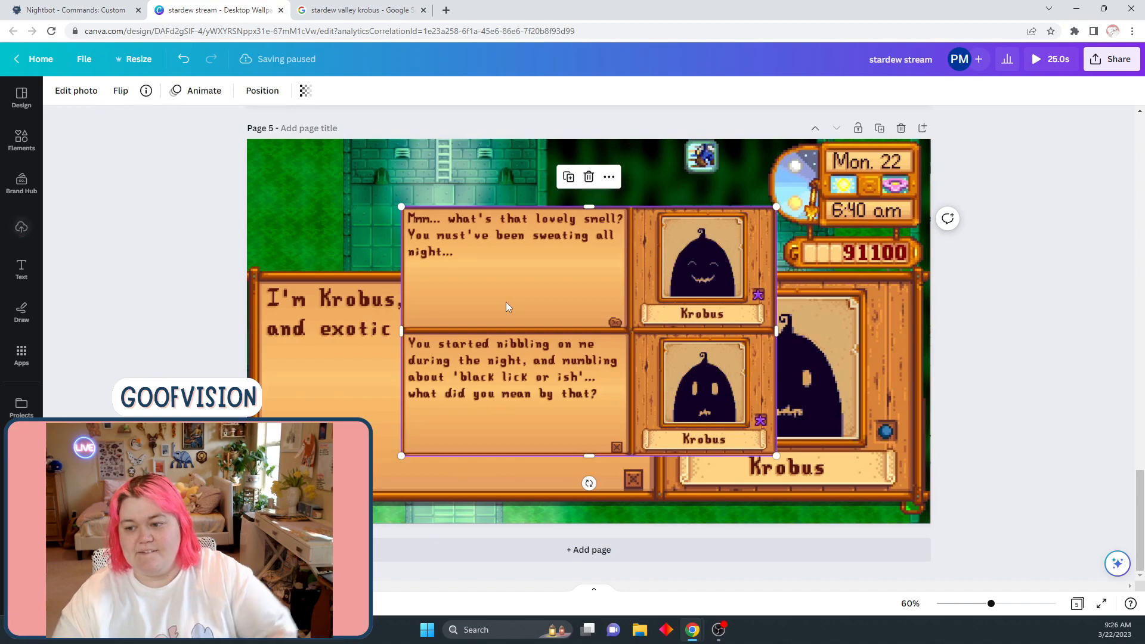
left_click(85, 95)
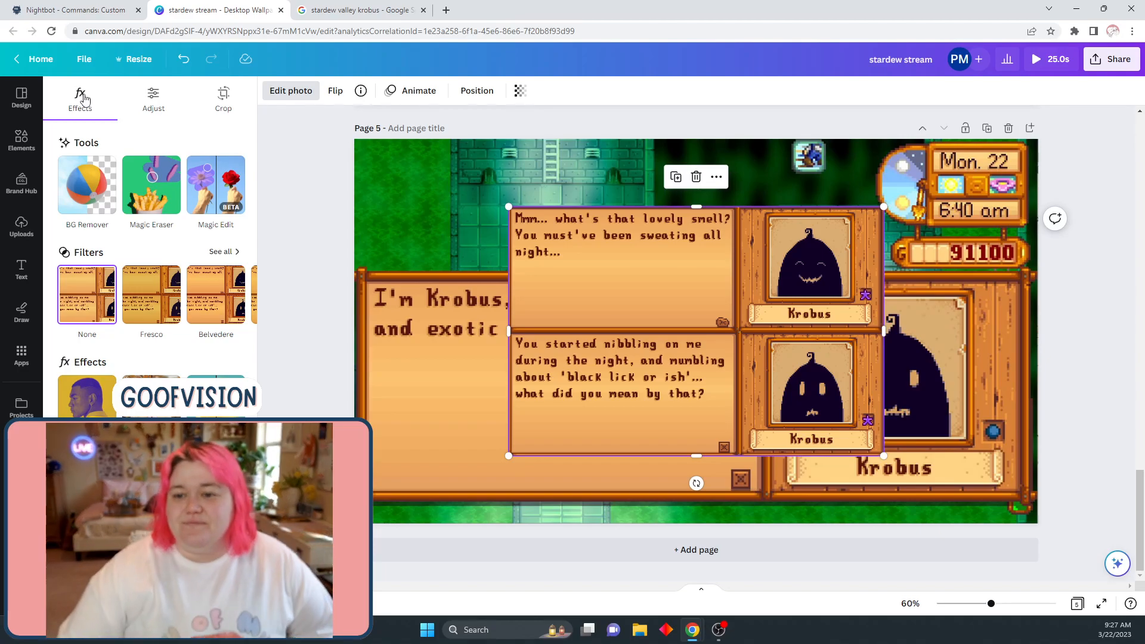
left_click(85, 203)
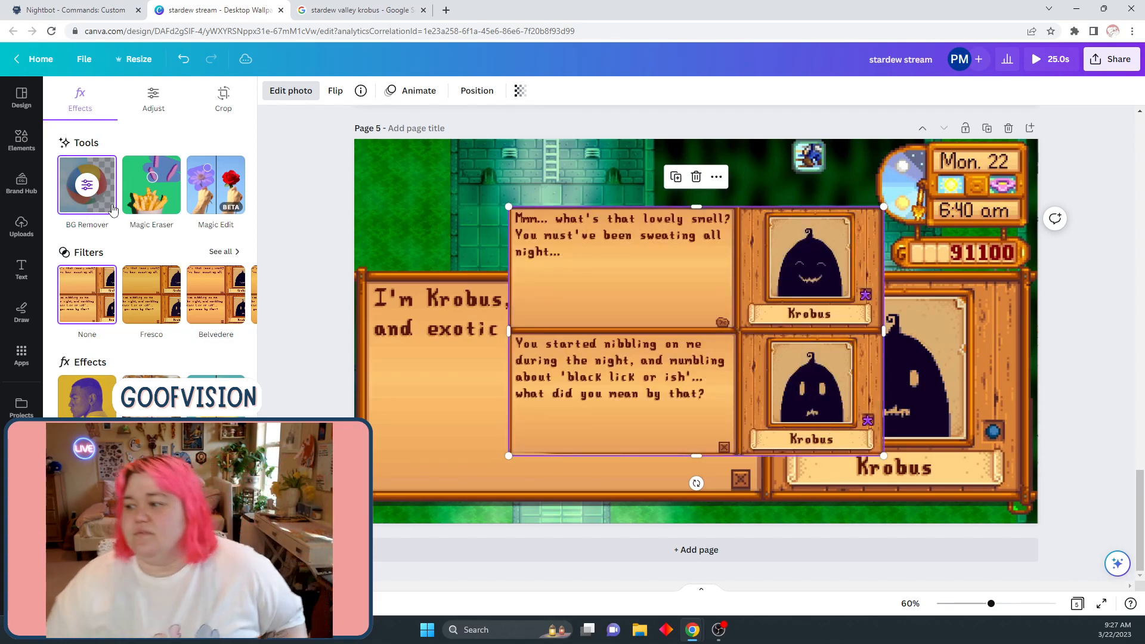
left_click(111, 209)
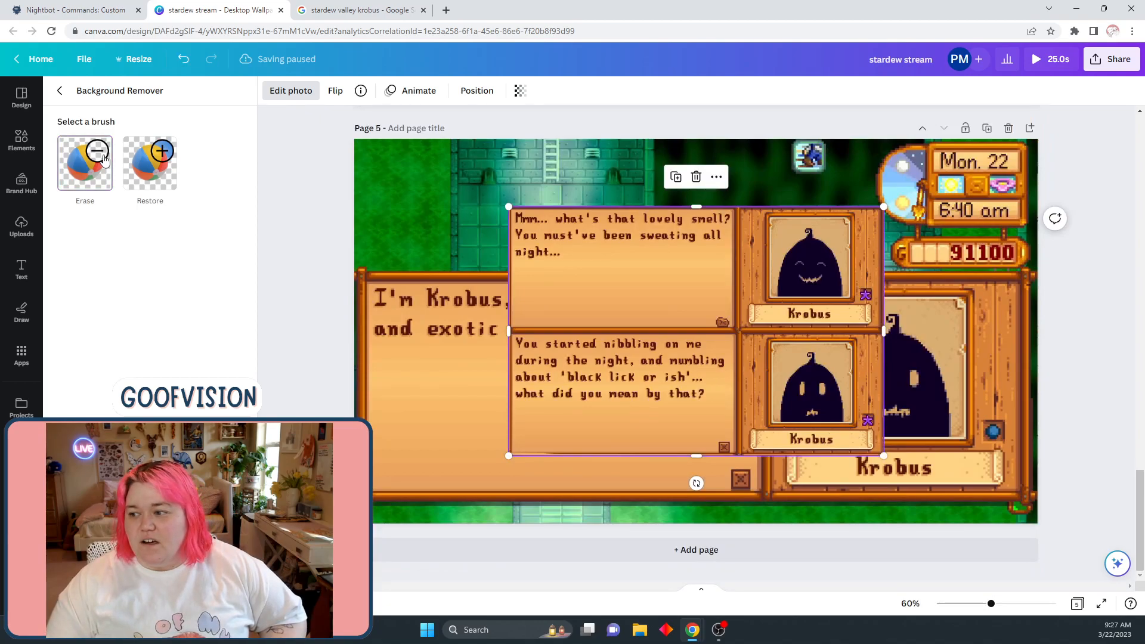
left_click(104, 160)
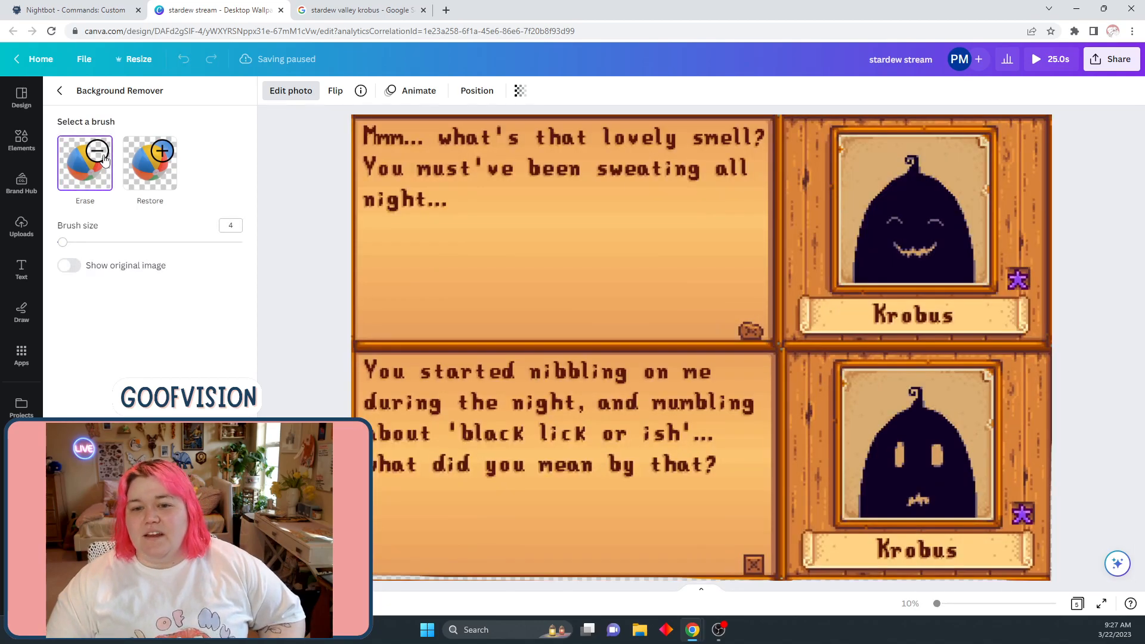
mouse_move(64, 246)
left_mouse_down()
mouse_move(183, 242)
mouse_move(152, 242)
left_mouse_up()
left_click_drag(742, 334, 740, 218)
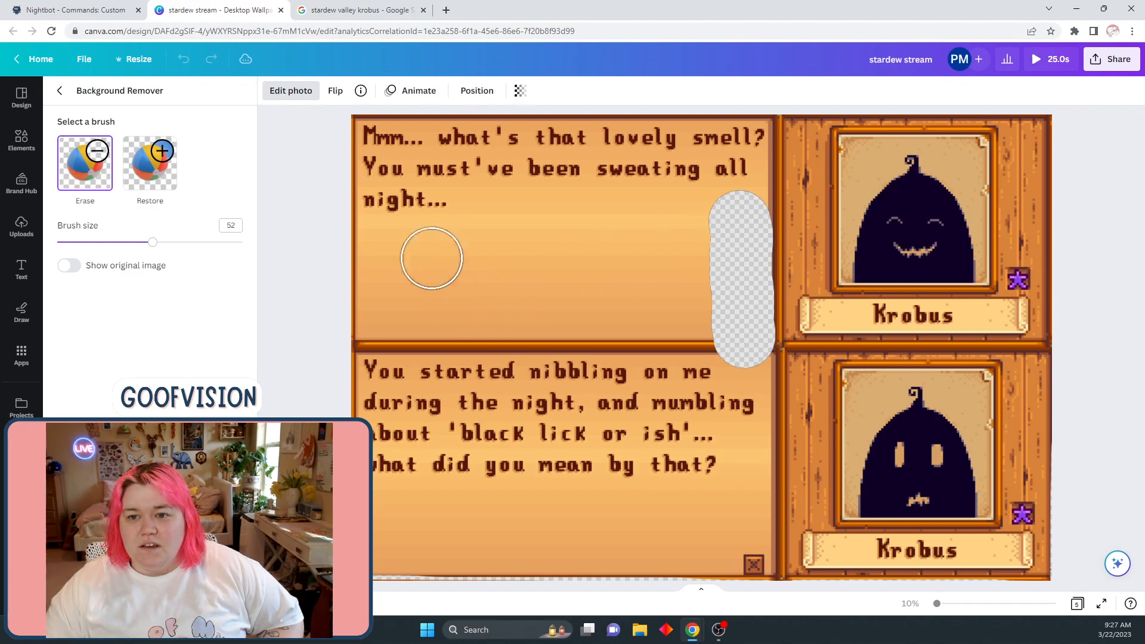
left_click(60, 92)
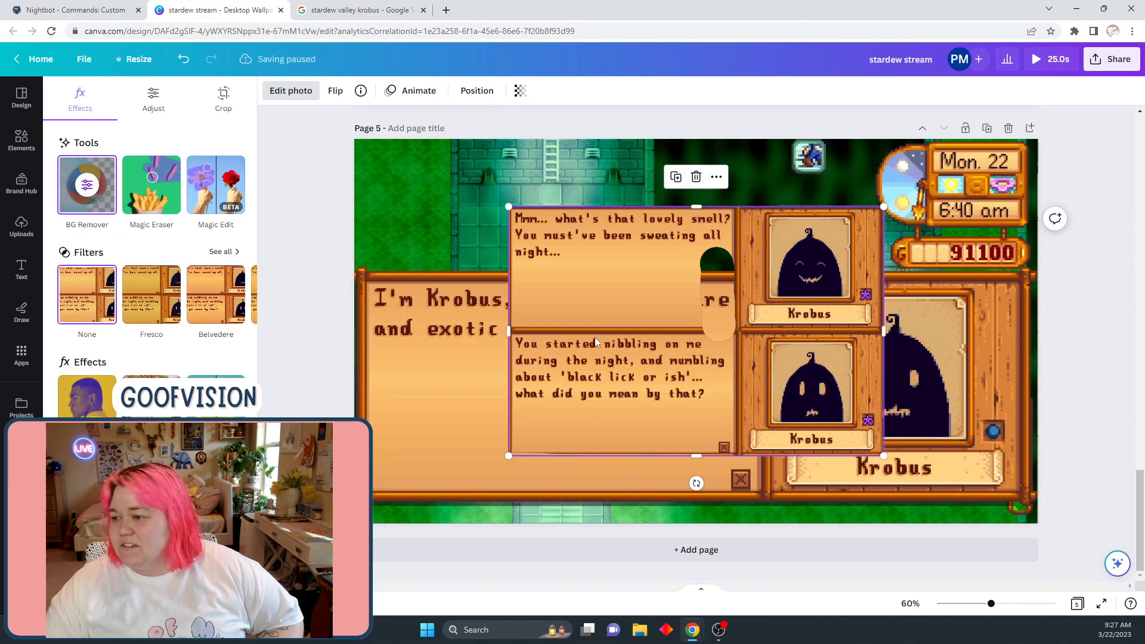
Try fitting the pasted image, cropped to its smiling Krobus panel, over the screenshot's portrait panel, and delete it
left_click_drag(512, 333, 737, 320)
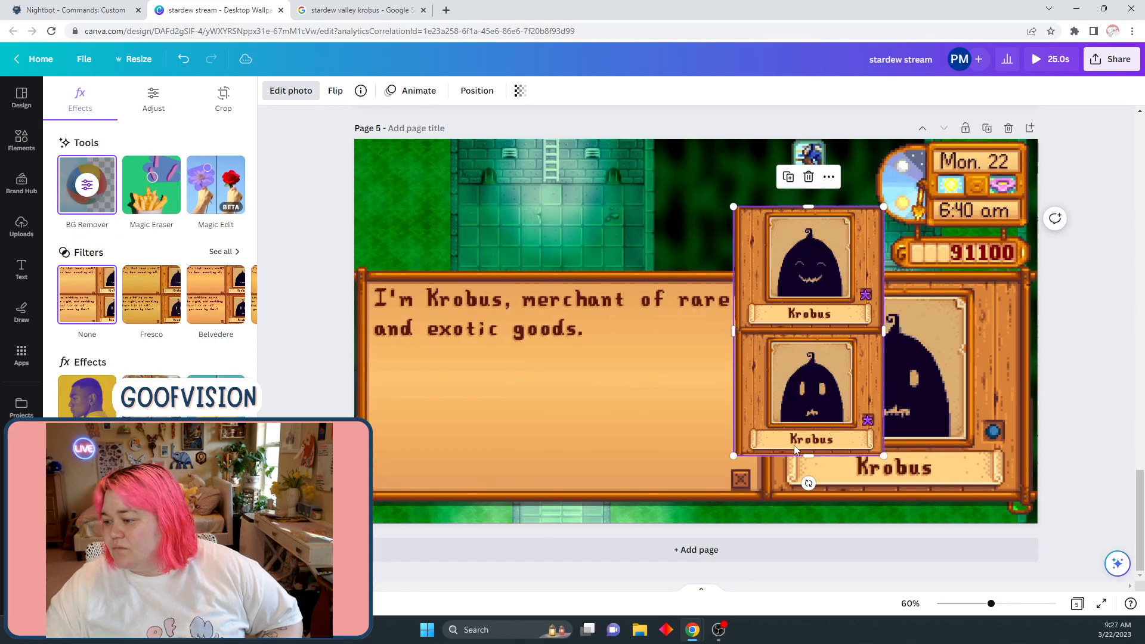
left_click_drag(808, 453, 811, 333)
left_click_drag(807, 289, 948, 450)
left_click_drag(879, 372, 758, 285)
left_click_drag(879, 398, 879, 404)
left_click_drag(765, 277, 766, 273)
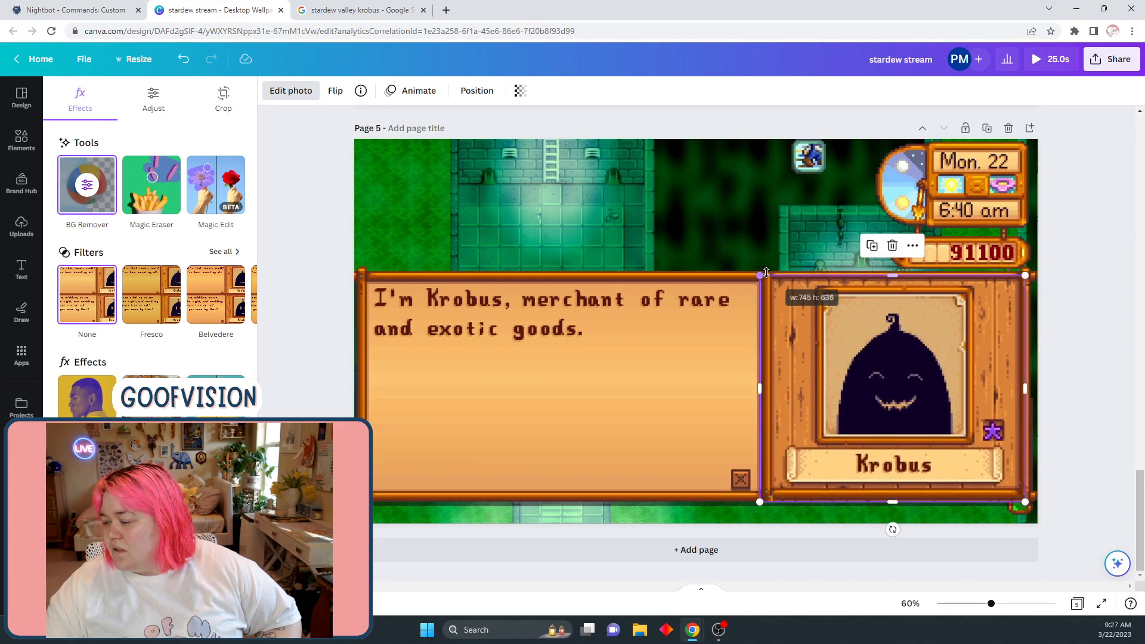
left_click(893, 246)
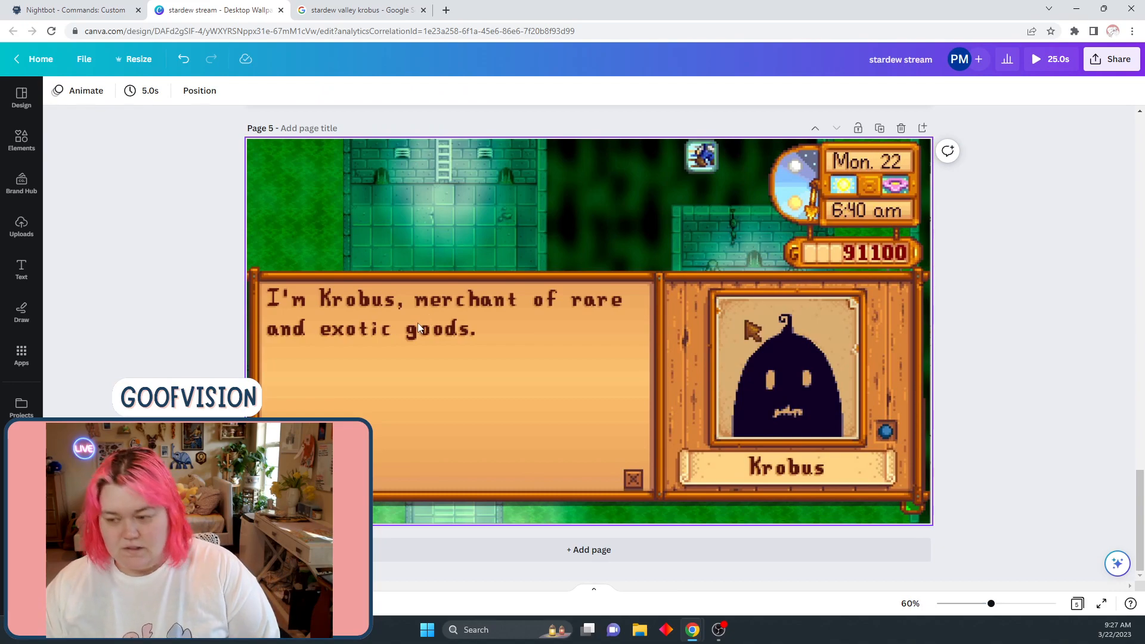
Paste the Krobus image again, cropped to the smiling Krobus panel, and enlarge it over the screenshot's portrait panel
key("ctrl+v")
left_click_drag(405, 332, 626, 323)
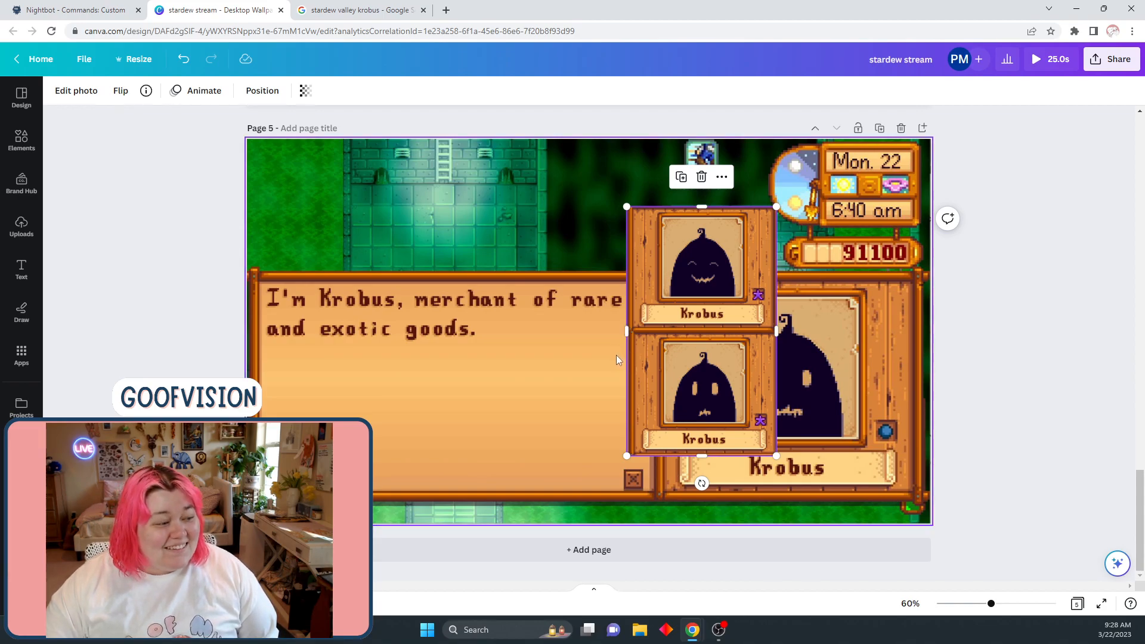
left_click_drag(703, 454, 720, 334)
left_click_drag(706, 278, 856, 446)
left_click_drag(768, 377, 657, 273)
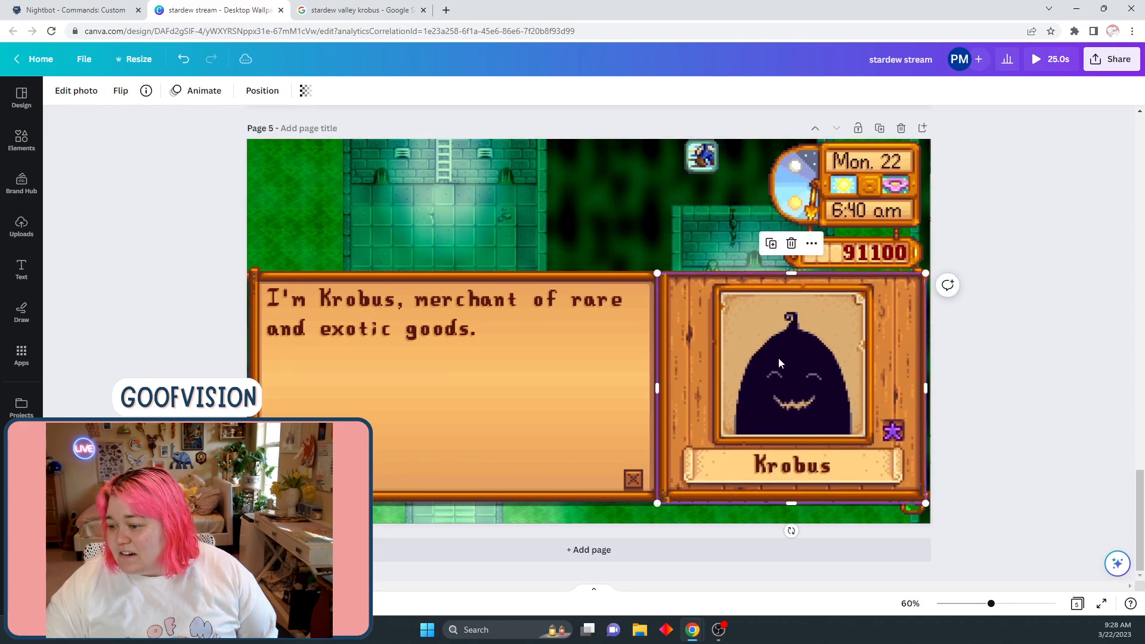
left_click_drag(781, 369, 776, 371)
left_click(596, 435)
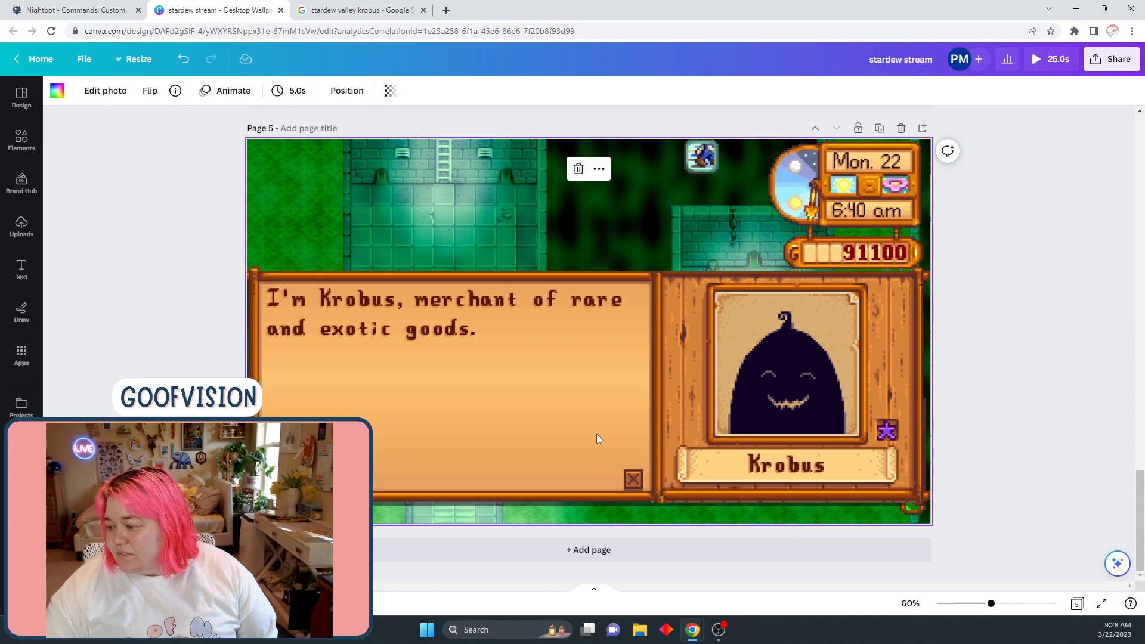
Fine-tune the size and position of the smiling Krobus panel to align with the screenshot's portrait panel
left_click(686, 424)
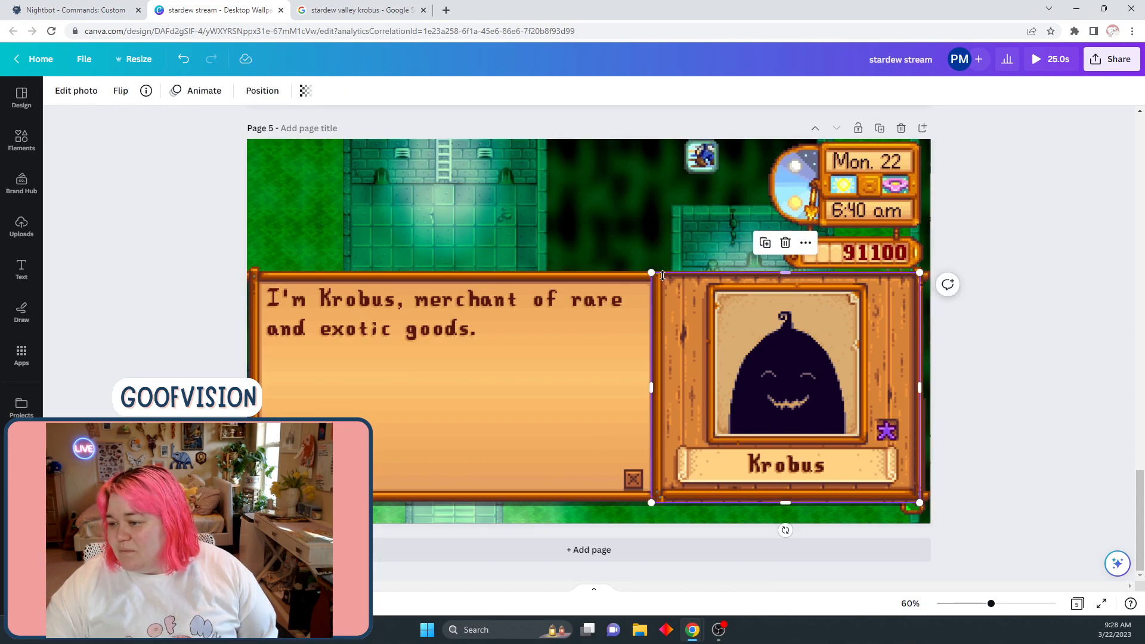
left_click_drag(652, 274, 658, 277)
left_click_drag(702, 324, 699, 321)
left_click_drag(656, 278, 653, 274)
left_click_drag(713, 320, 713, 320)
left_click(597, 350)
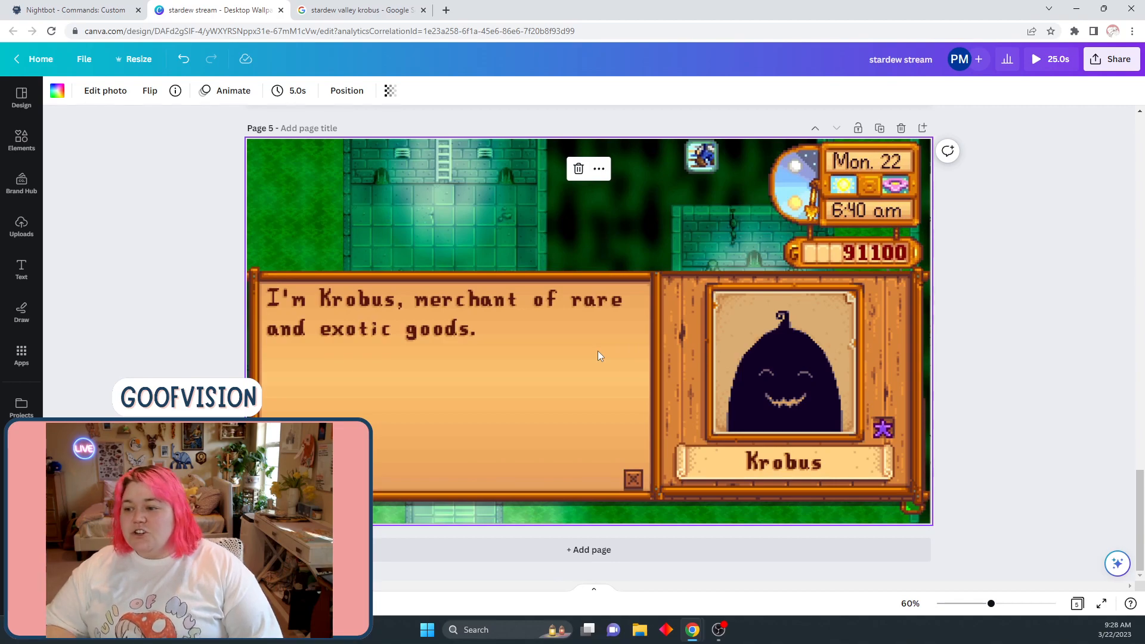
Shift the smiling Krobus panel aside and crop all four sides down to just the framed portrait
left_click(726, 360)
mouse_move(726, 360)
left_mouse_down()
mouse_move(695, 453)
mouse_move(742, 366)
left_mouse_up()
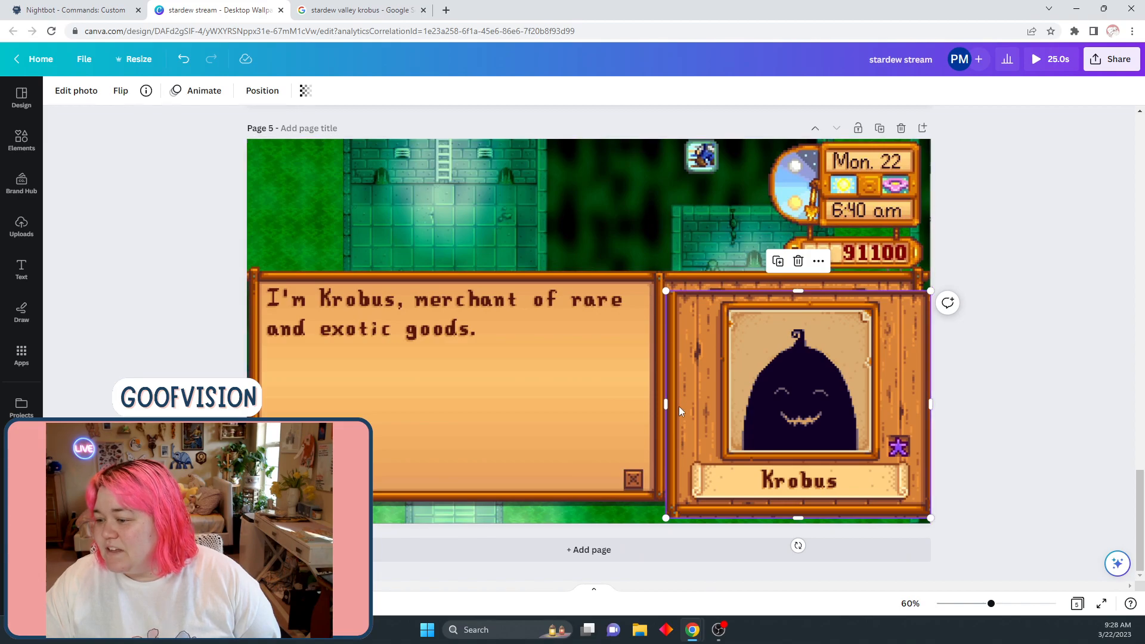
left_click_drag(665, 409, 724, 398)
left_click_drag(825, 290, 824, 302)
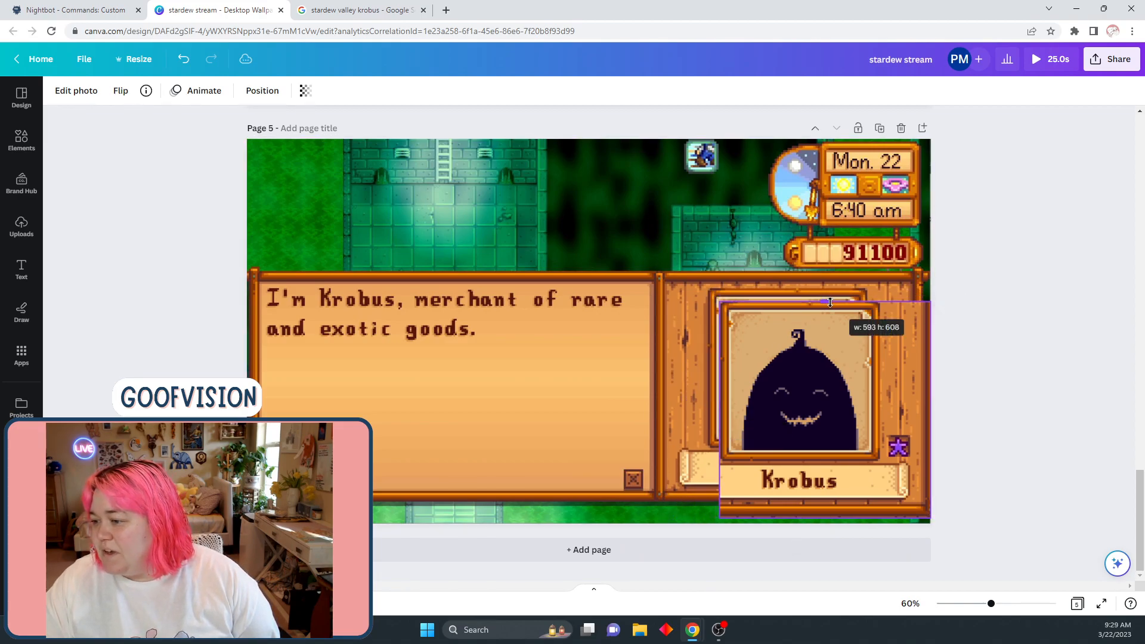
left_click_drag(930, 409, 882, 407)
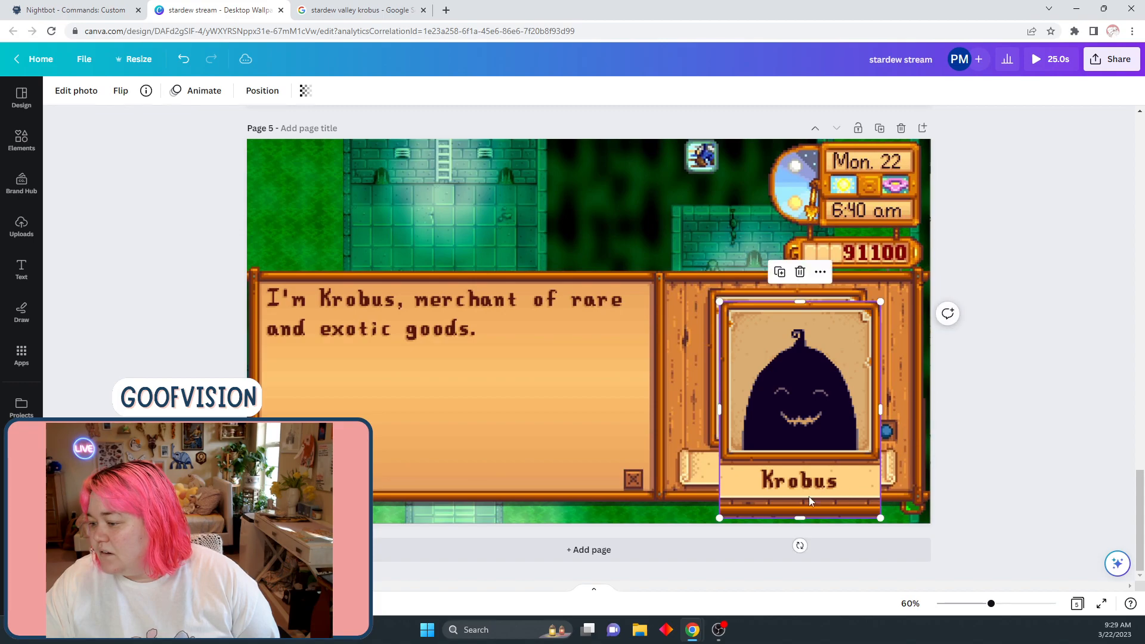
left_click_drag(802, 506, 811, 458)
Place the smiling portrait over the original Krobus portrait and enlarge it slightly to cover the original frame
left_click_drag(812, 417, 802, 405)
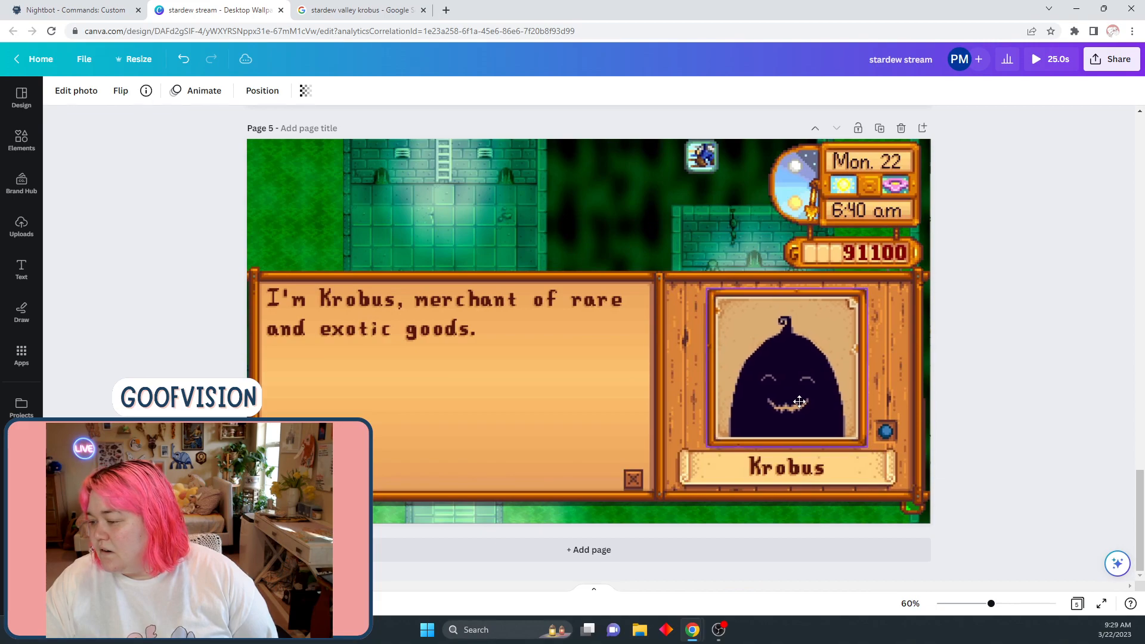
left_click(805, 408)
left_click_drag(868, 446, 872, 449)
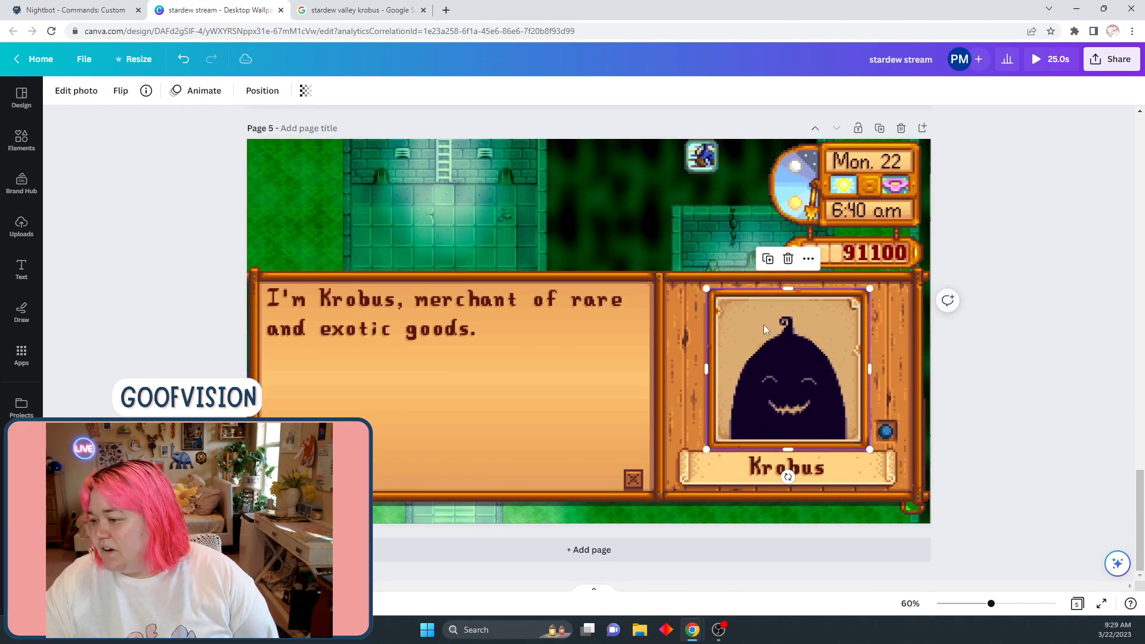
left_click_drag(703, 290, 702, 289)
left_click(692, 374)
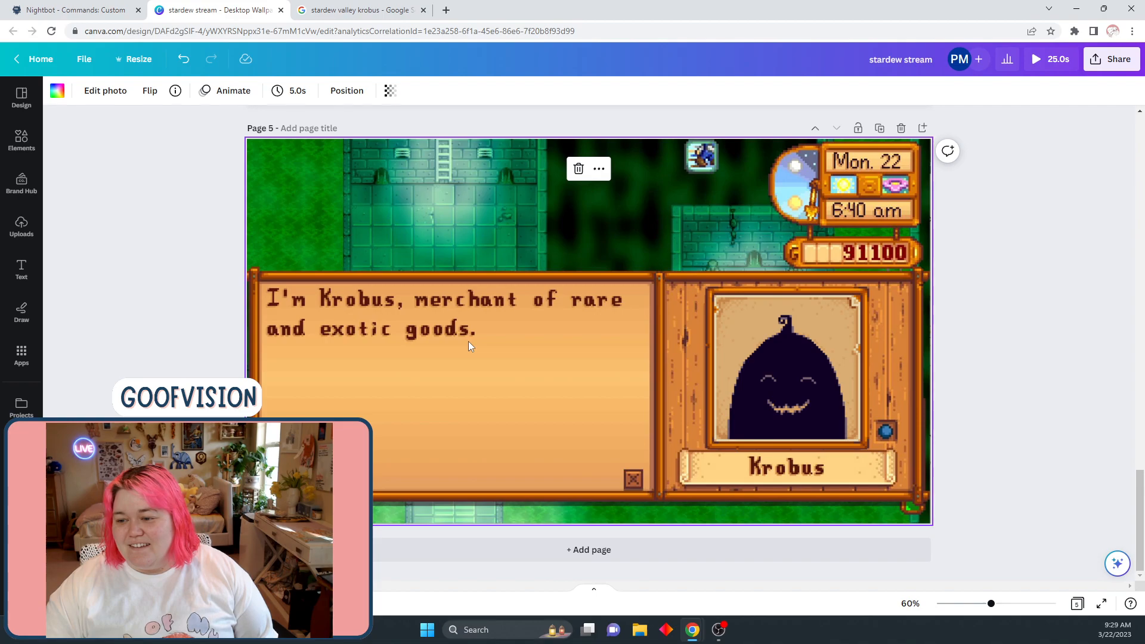
scroll(517, 343, "up", 10)
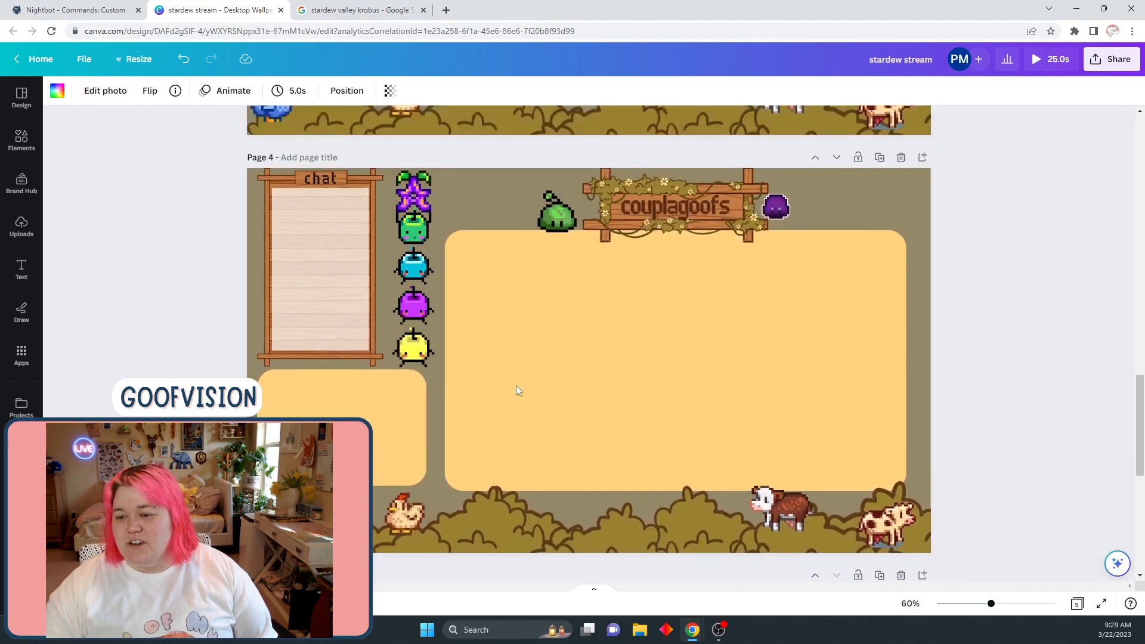
scroll(517, 393, "down", 5)
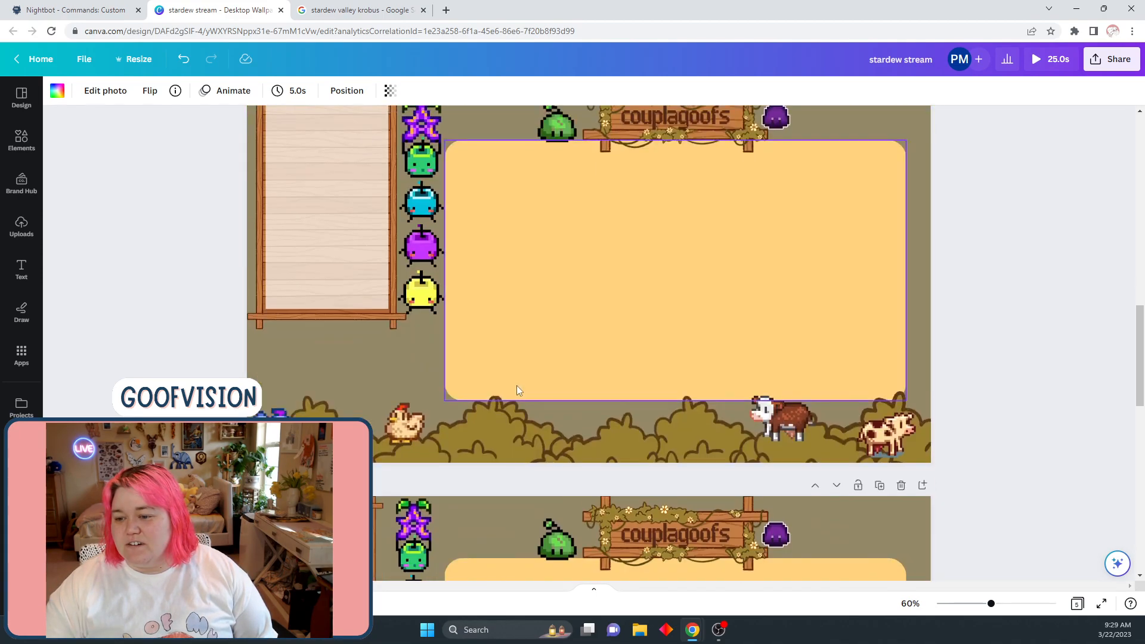
scroll(517, 385, "down", 7)
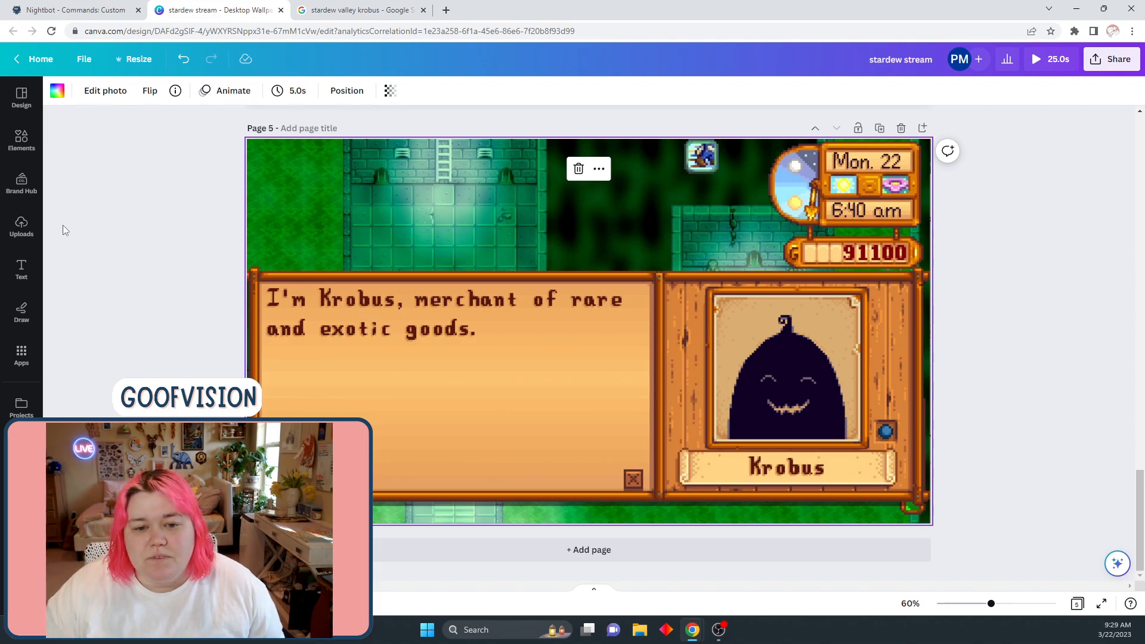
Add a rounded square to page 5 and fill it with the light orange sampled from the dialogue box
left_click(21, 140)
left_click(84, 195)
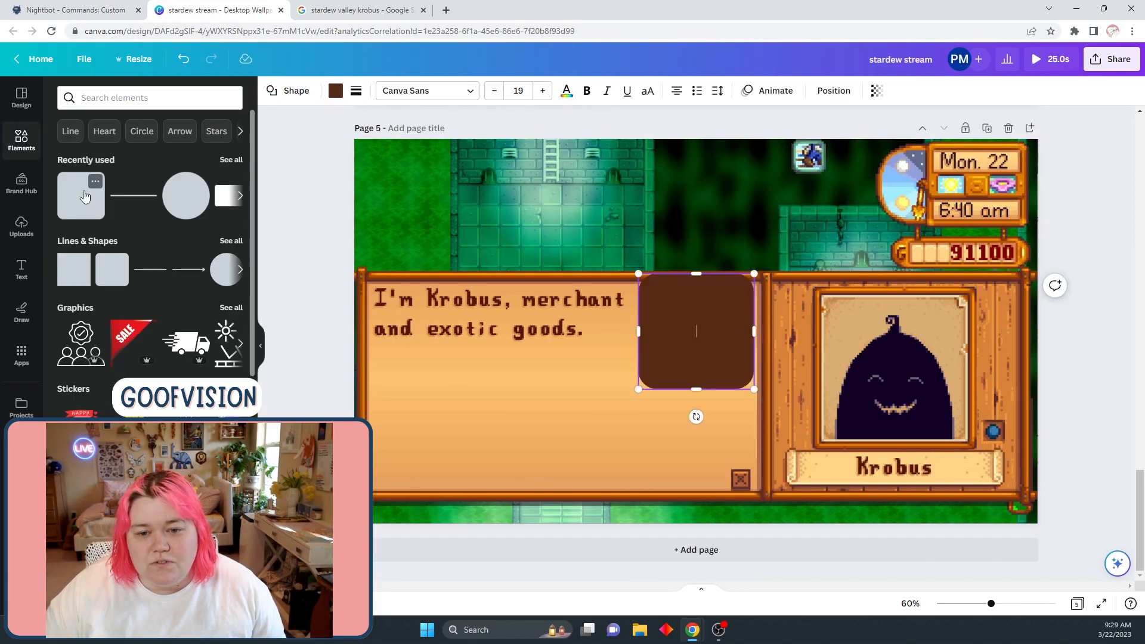
left_click(336, 90)
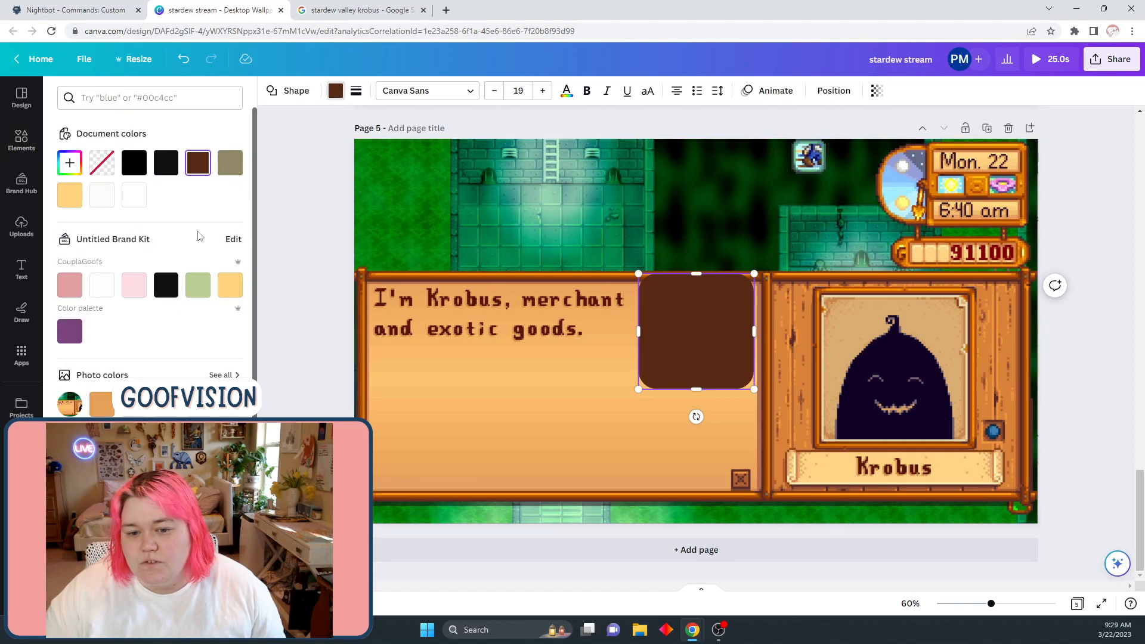
left_click(69, 163)
left_click(221, 313)
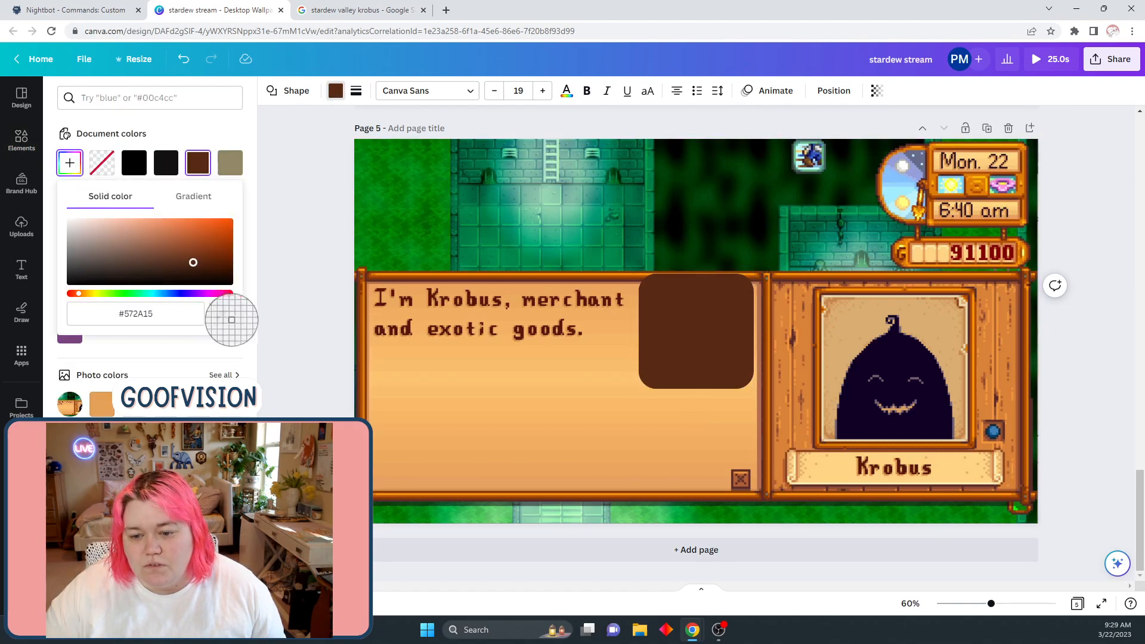
left_click(391, 323)
Move and resize the orange shape into a wide strip that covers both lines of Krobus's dialogue text
left_click_drag(687, 310, 370, 332)
left_click_drag(562, 285, 563, 290)
left_click_drag(529, 335, 525, 330)
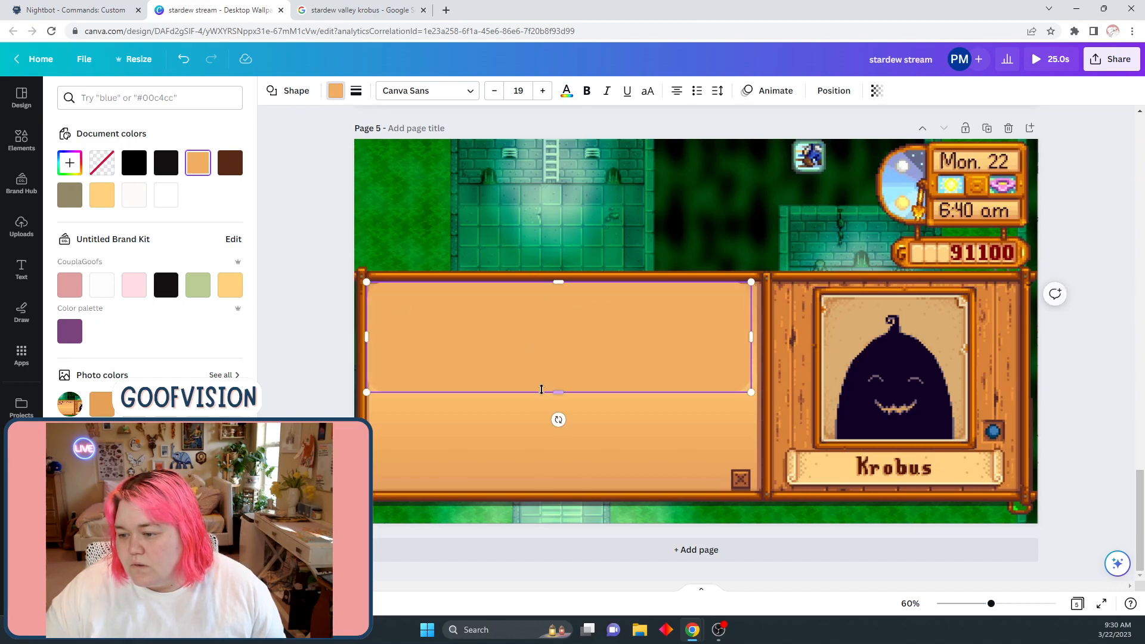
left_click_drag(555, 392, 570, 343)
left_click(454, 394)
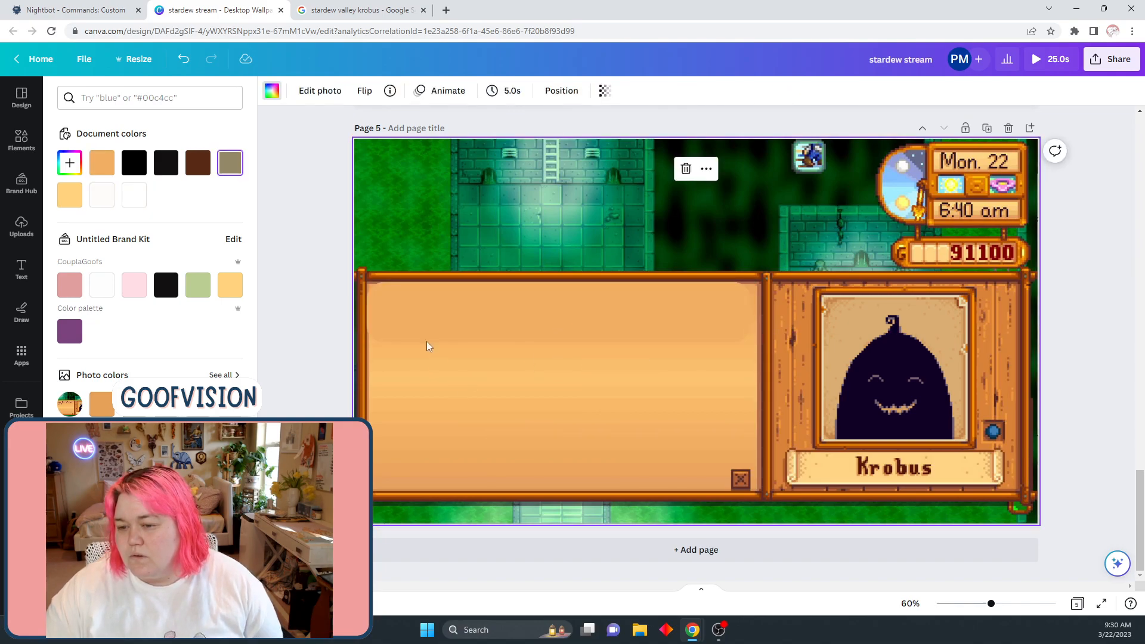
Adjust the orange strip's edge and position so it sits inside the dialogue box border
left_click(384, 322)
left_click_drag(366, 312, 371, 312)
left_click(435, 398)
left_click_drag(535, 313, 532, 316)
left_click(321, 352)
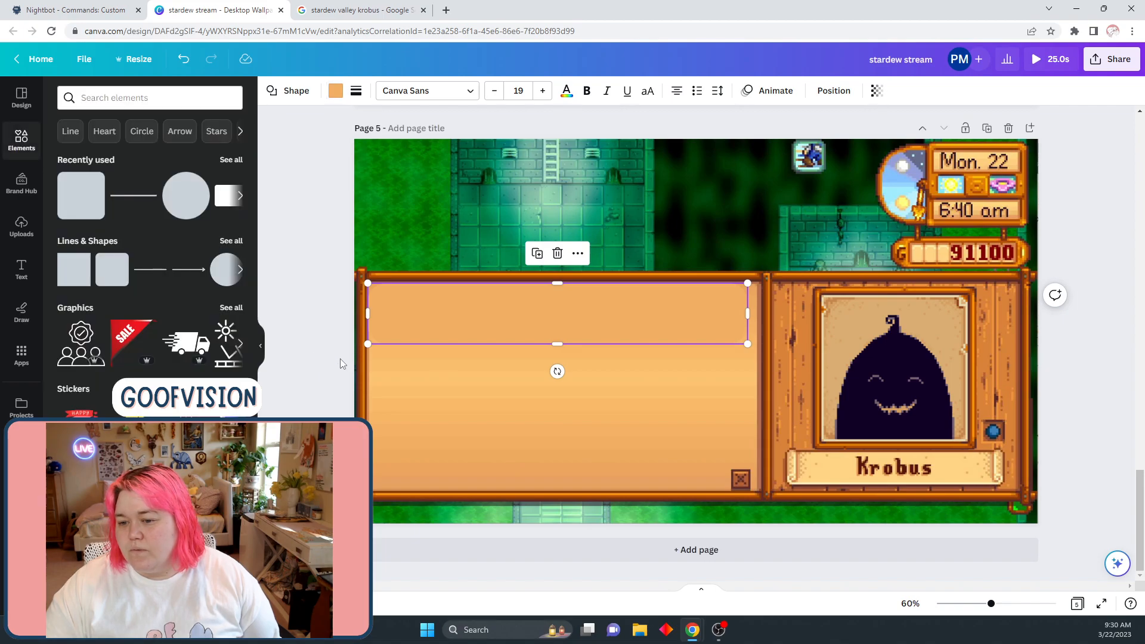
left_click(428, 380)
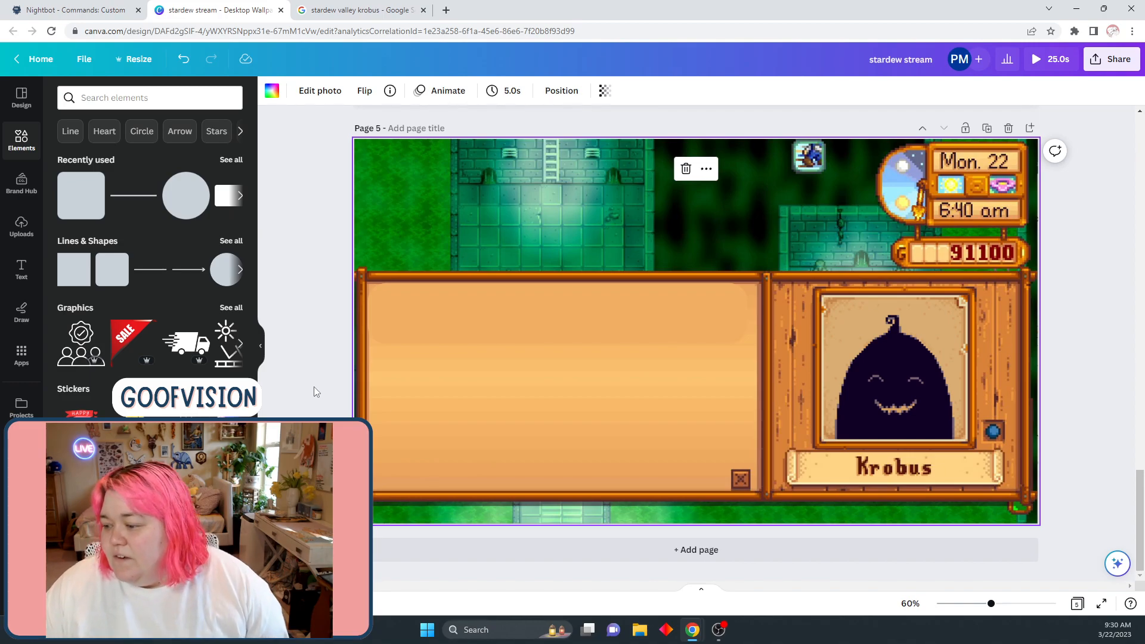
Remove the orange strip covering Krobus's dialogue text on page 5
left_click_drag(609, 307, 609, 409)
left_click(564, 357)
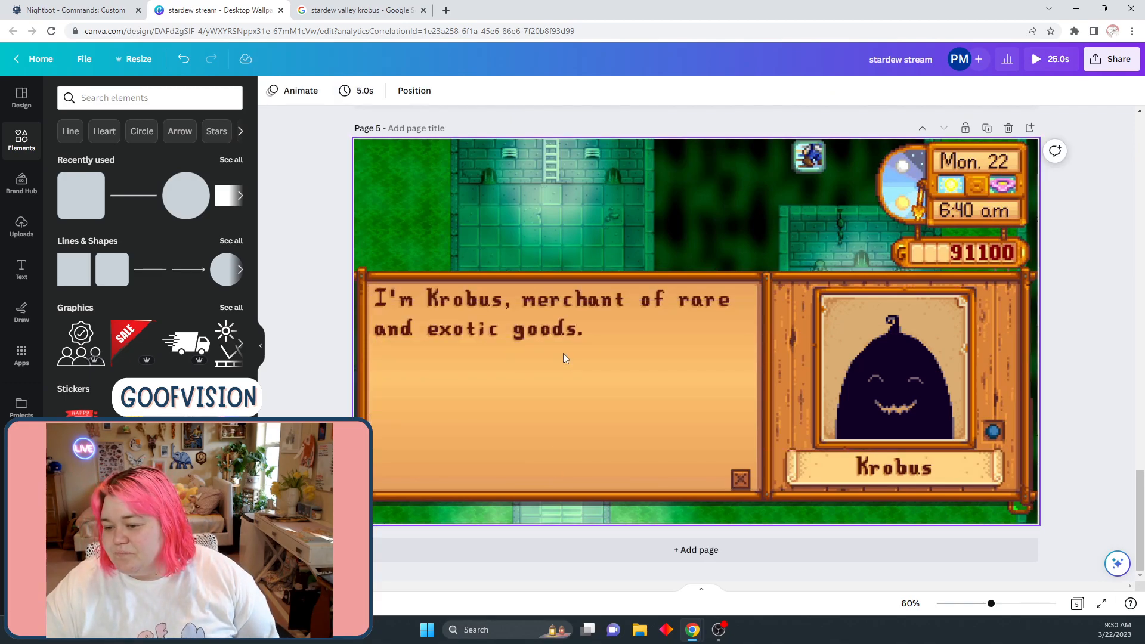
Switch to the Google image results and search for "stardew valley blank text box"
left_click(361, 10)
scroll(268, 113, "up", 10)
left_click(215, 72)
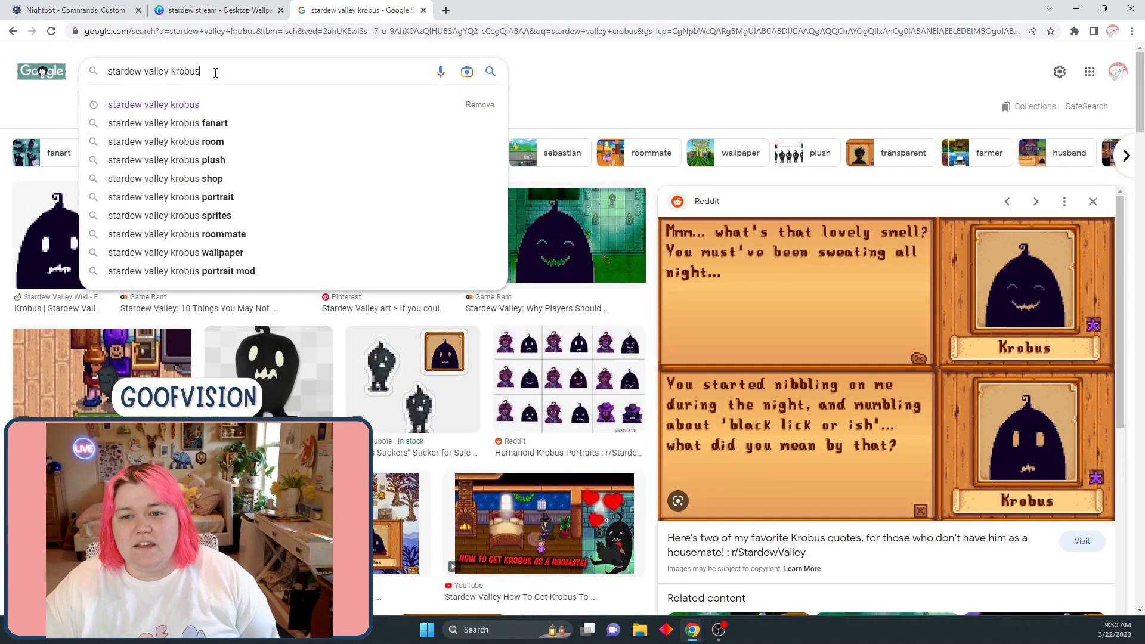
key("BackSpace")
key("BackSpace")
key("BackSpace")
key("BackSpace")
key("BackSpace")
key("BackSpace")
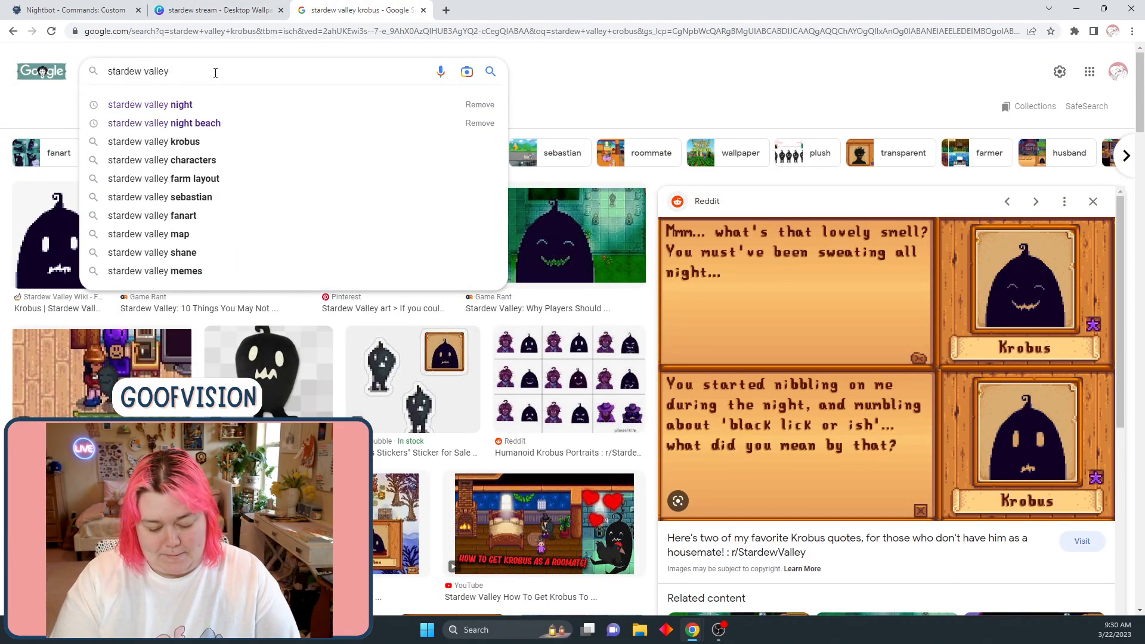
type("bloank")
key("BackSpace")
key("BackSpace")
key("BackSpace")
key("BackSpace")
type("ank")
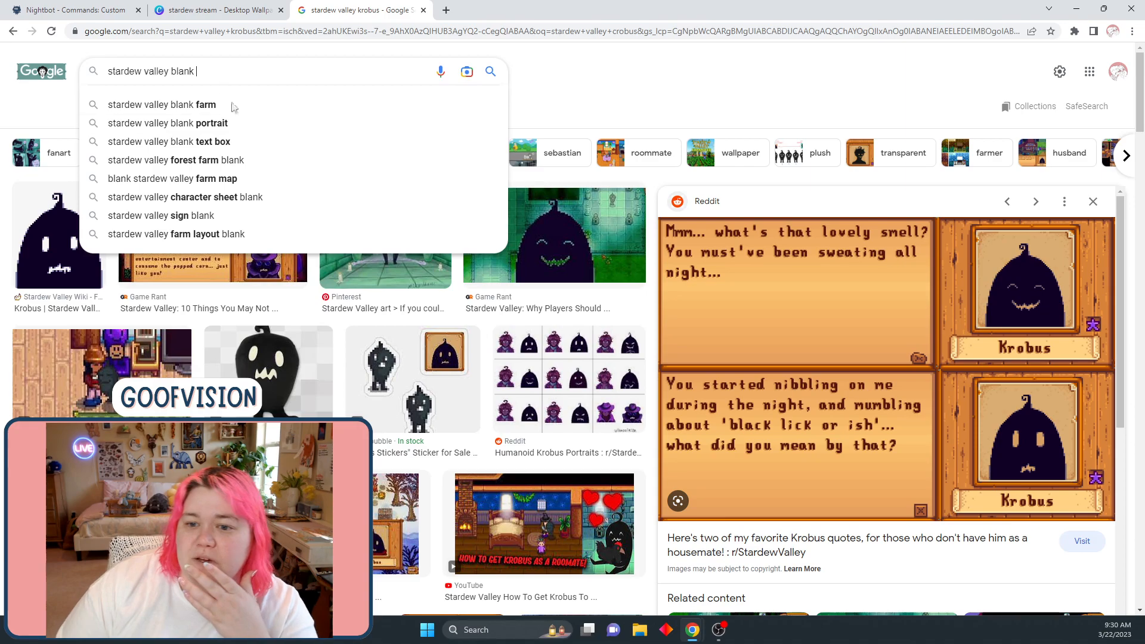
left_click(241, 159)
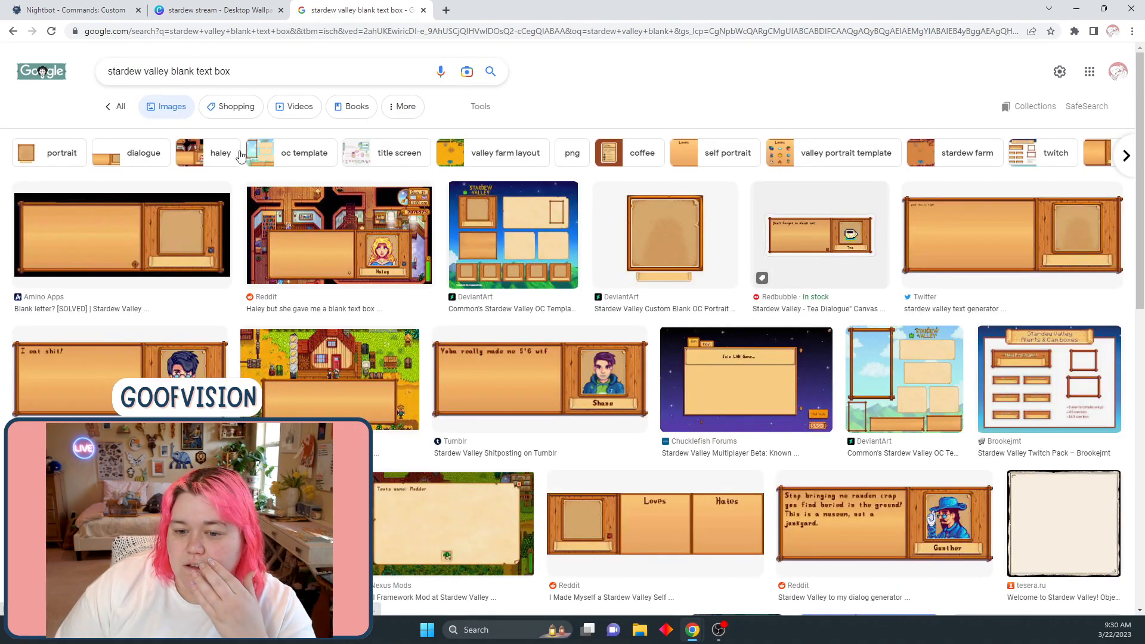
Try the blank dialogue box image from Amino Apps as a pasted picture on page 5 of the Canva design
left_click(193, 242)
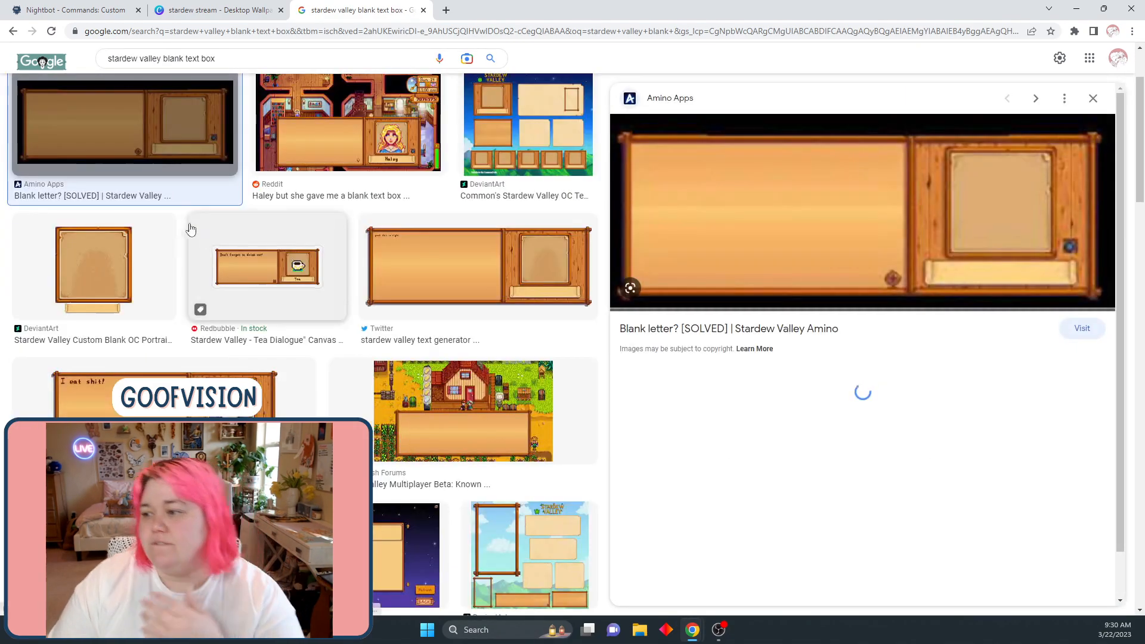
right_click(687, 187)
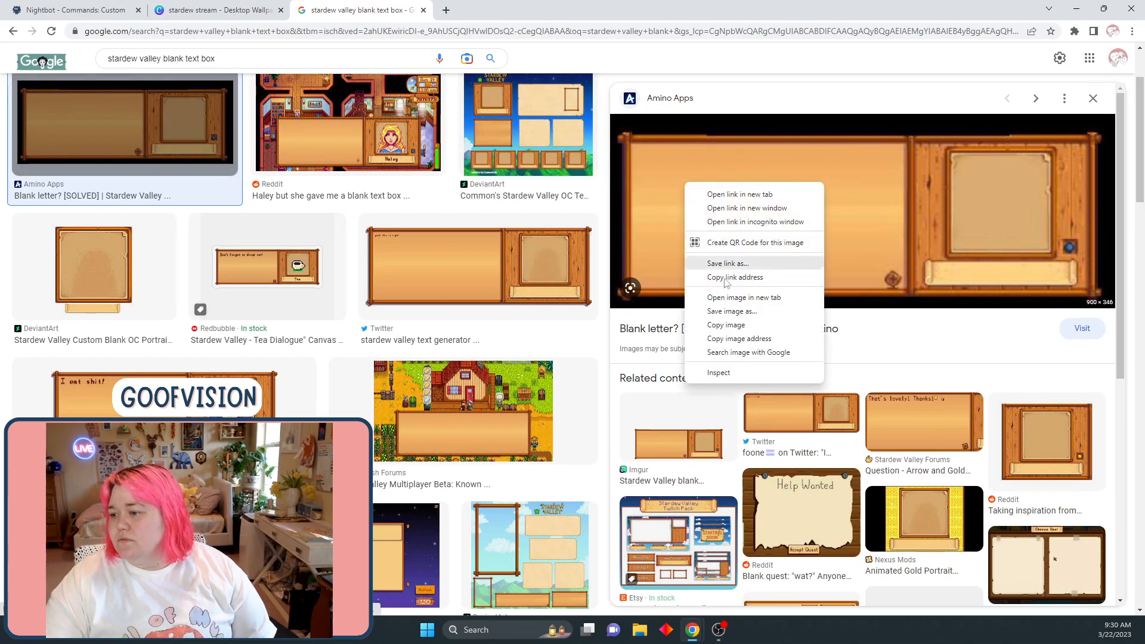
left_click(725, 321)
left_click(220, 9)
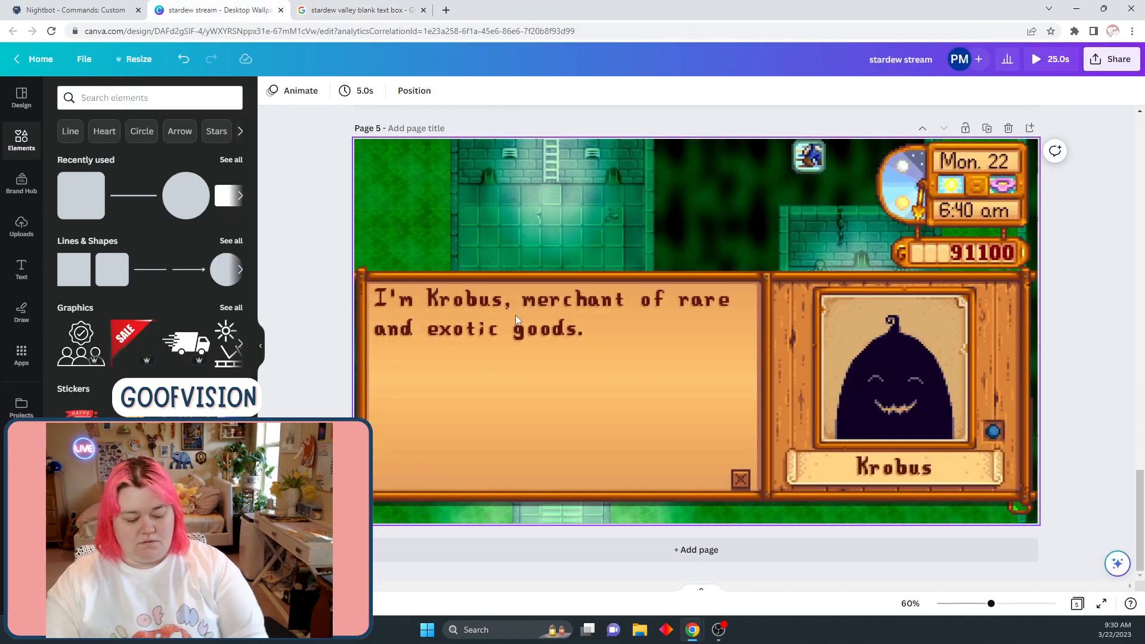
key("ctrl+v")
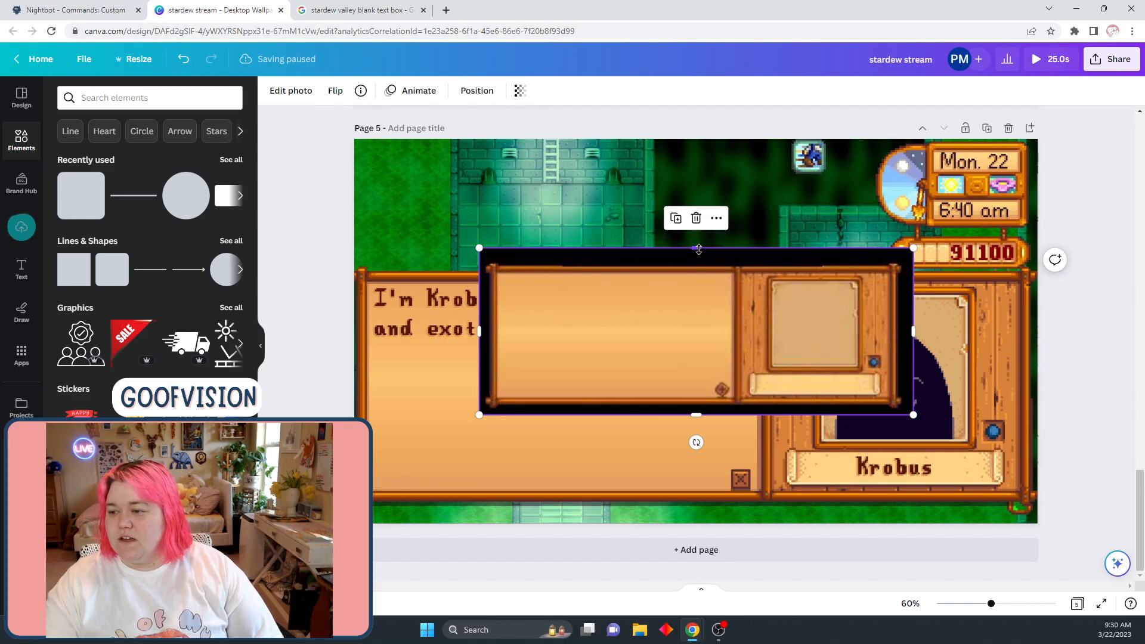
left_click(696, 219)
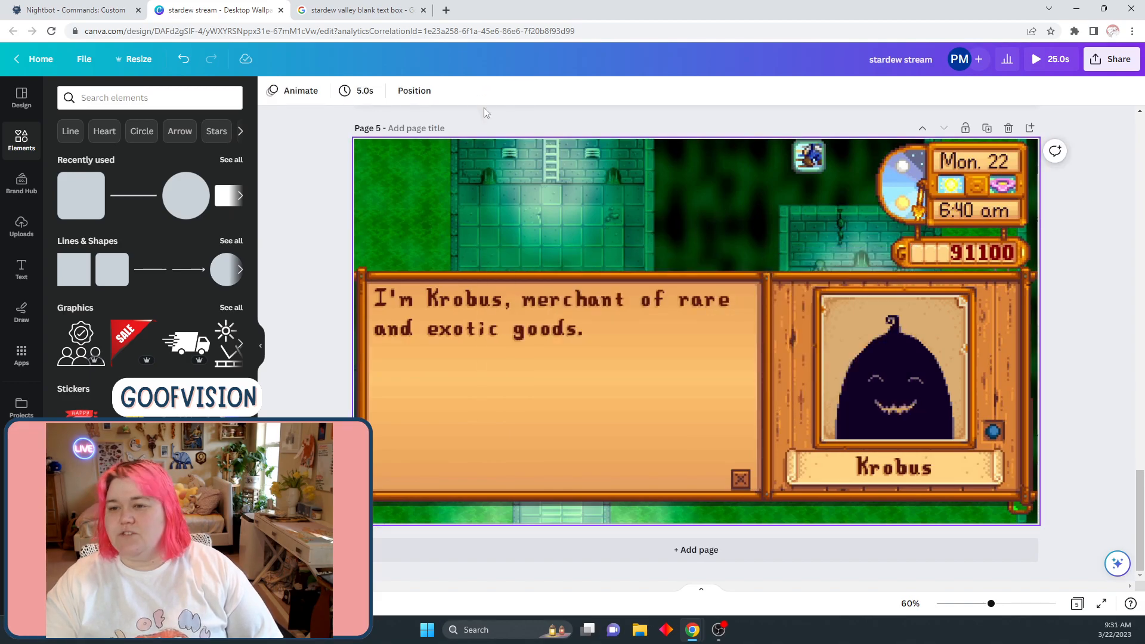
Copy the Reddit screenshot of Haley with a blank text box from the image results and paste it onto page 5 in Canva
left_click(356, 10)
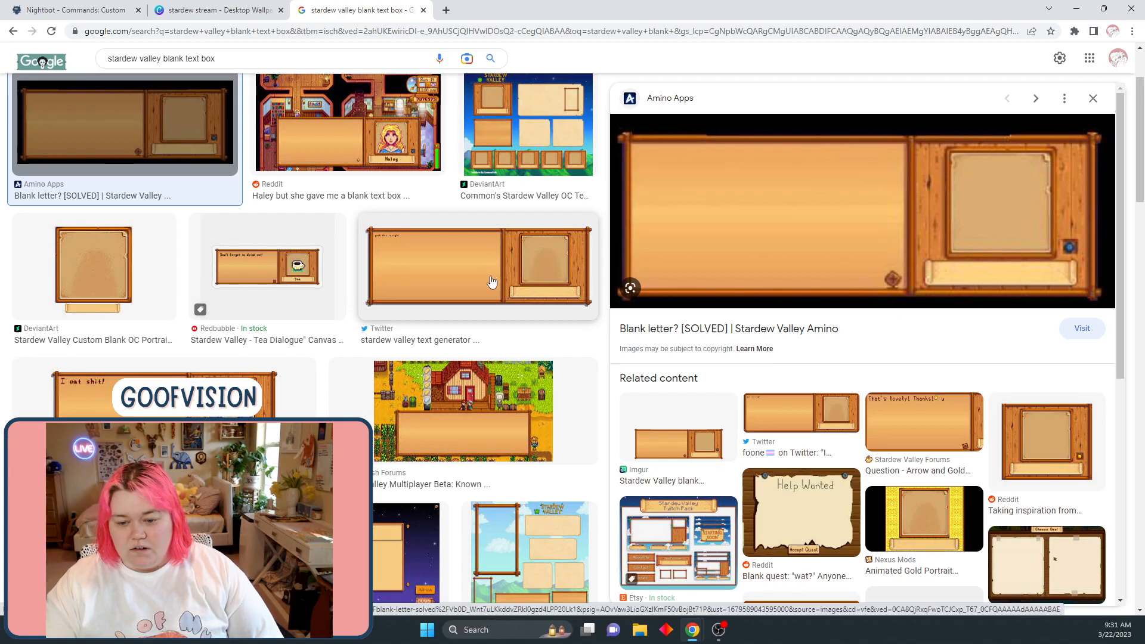
left_click(448, 402)
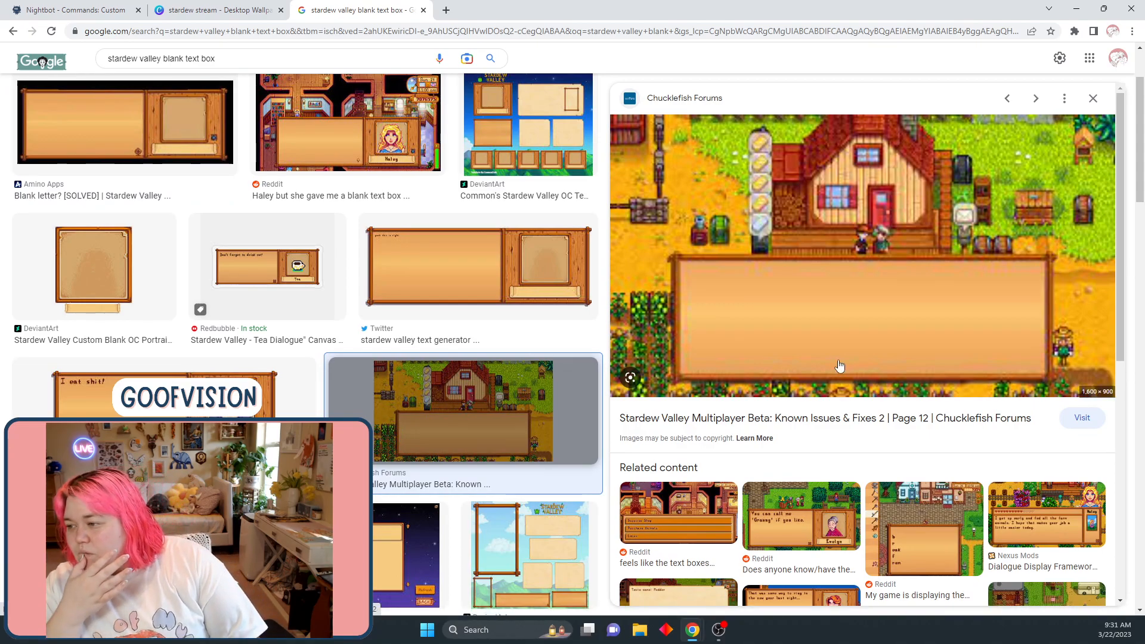
scroll(357, 266, "up", 2)
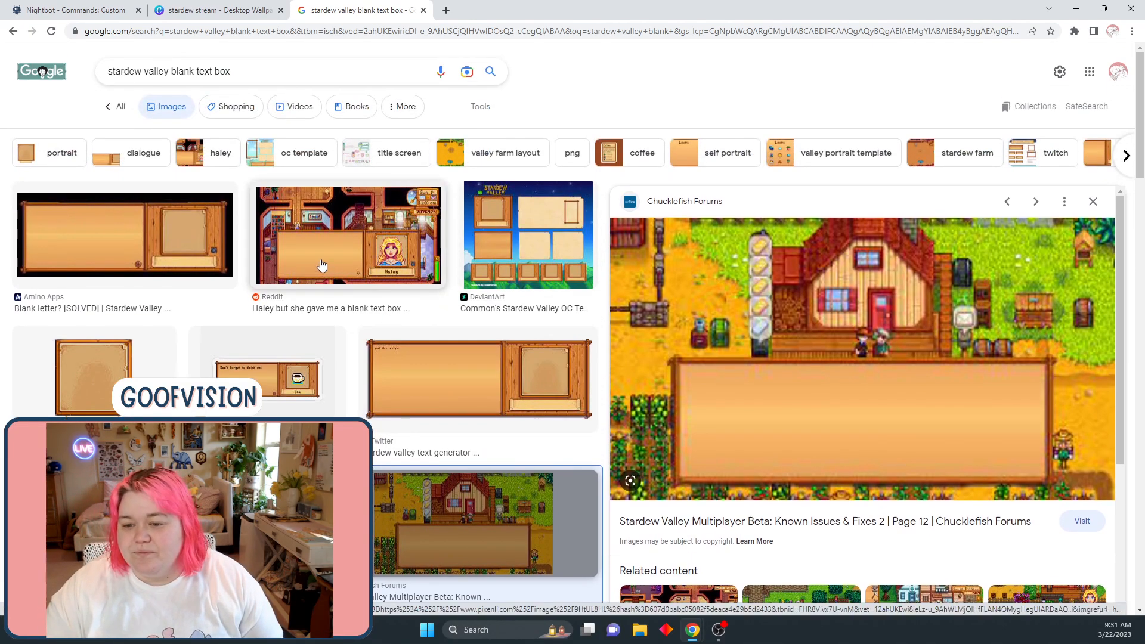
left_click(322, 264)
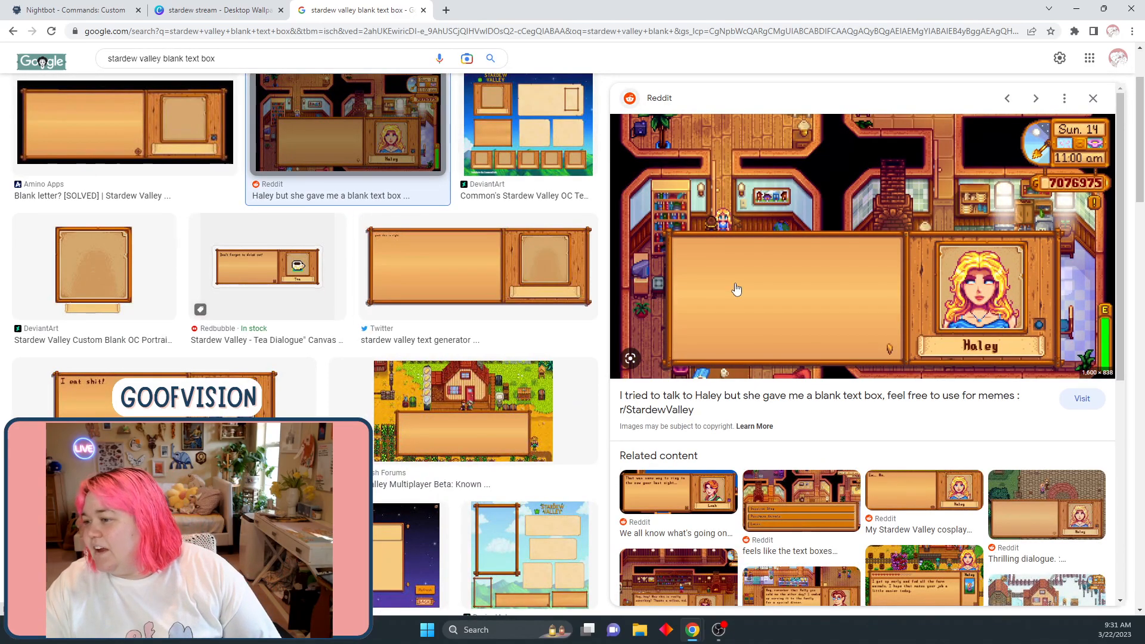
right_click(737, 289)
left_click(796, 427)
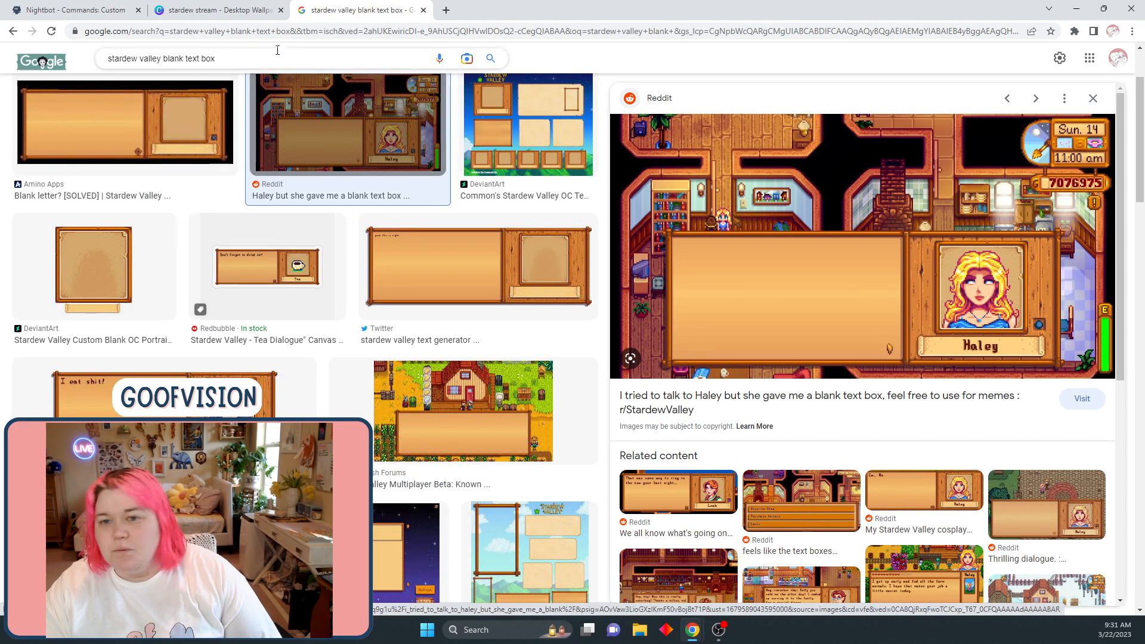
left_click(251, 10)
key("ctrl+v")
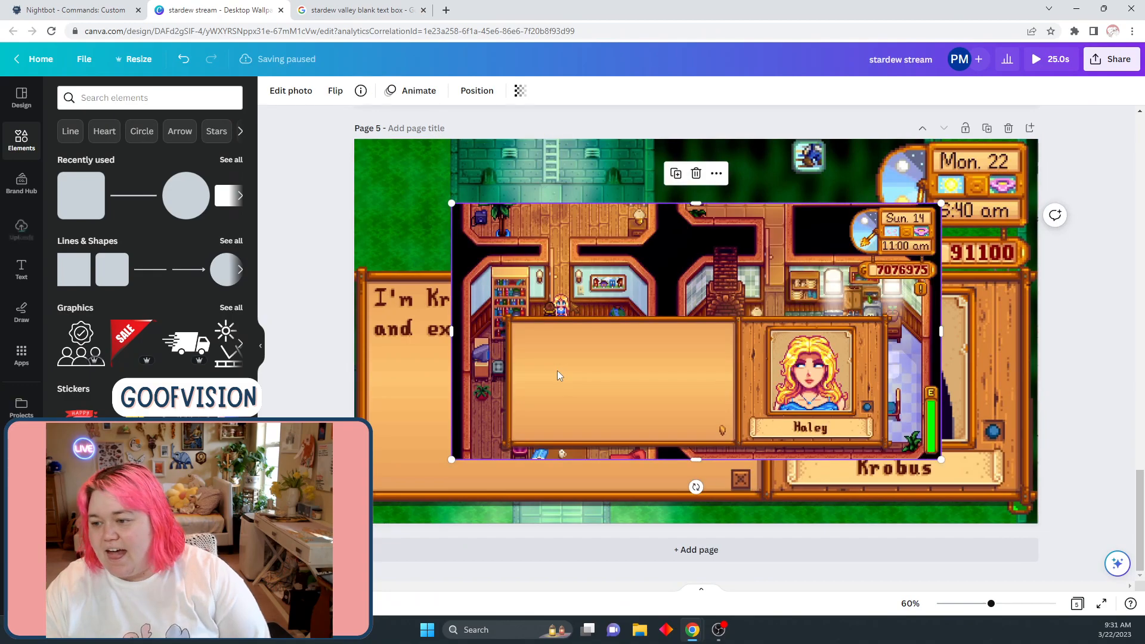
Crop the Haley screenshot to its blank dialogue area and fit that piece over both lines of Krobus's dialogue text
left_click_drag(697, 204, 714, 321)
left_click_drag(451, 322, 583, 333)
left_click_drag(442, 374, 522, 374)
left_click_drag(1049, 376, 791, 372)
left_click_drag(652, 459, 608, 334)
left_click_drag(492, 295, 382, 257)
left_click_drag(548, 320, 537, 348)
left_click(524, 425)
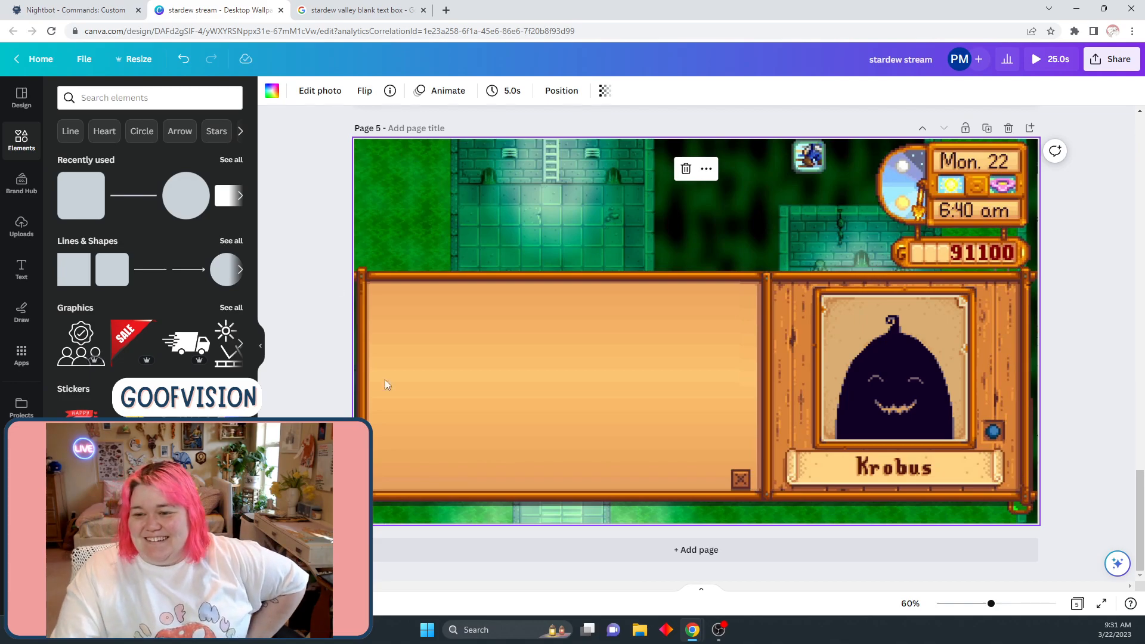
Duplicate the couplagoofs title from page 3 and place the copy inside the dialogue box on page 5
scroll(330, 352, "up", 10)
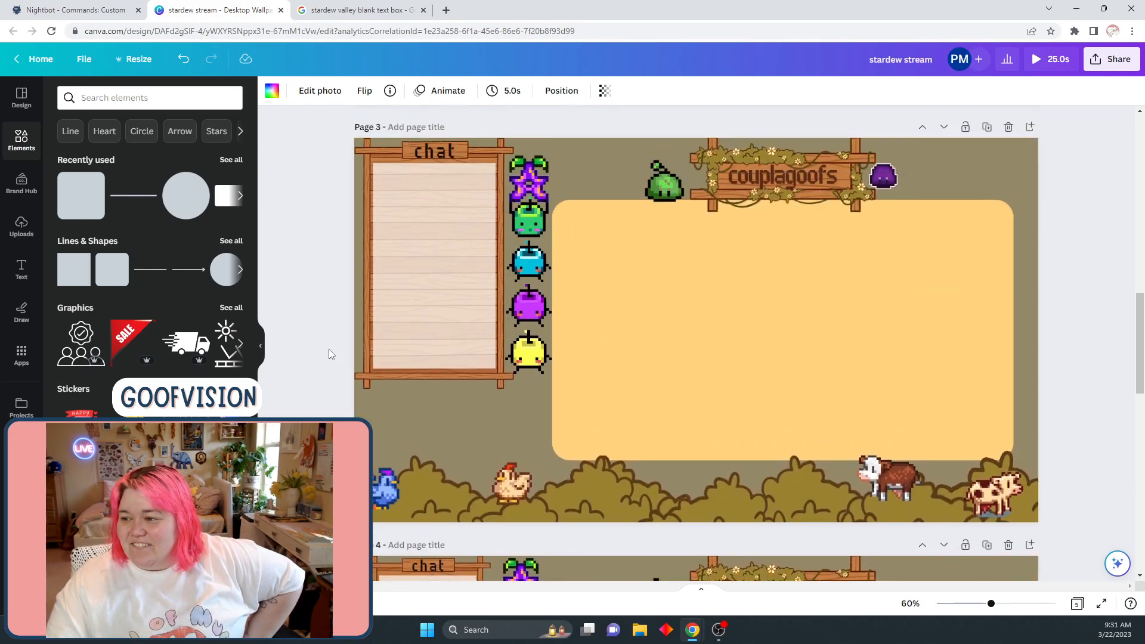
left_click(830, 180)
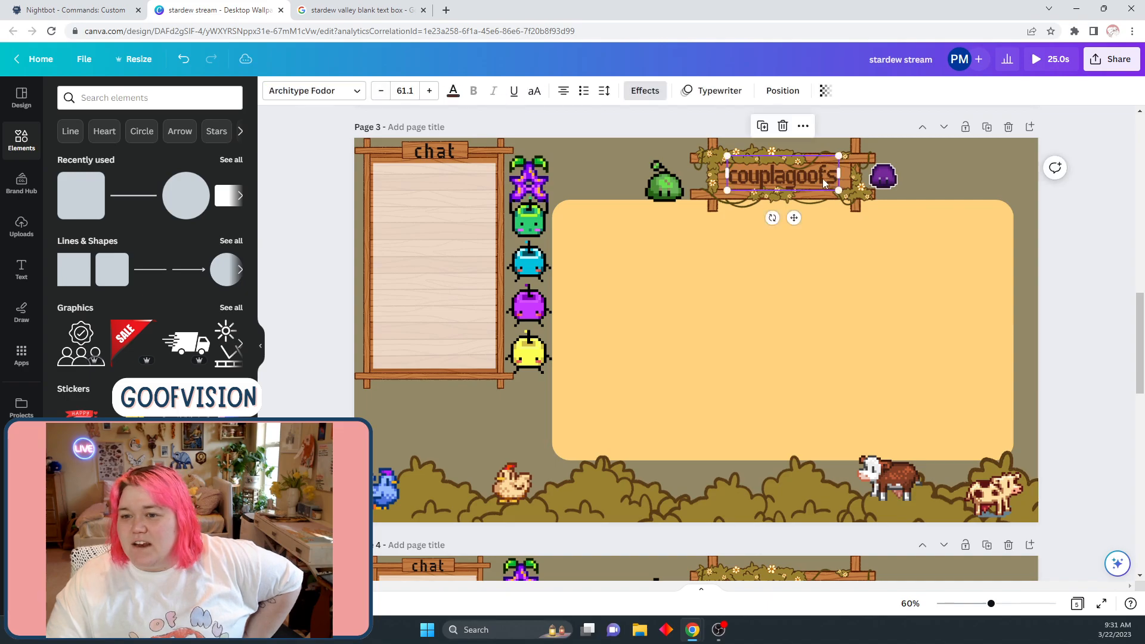
left_click(763, 126)
left_click_drag(782, 239, 457, 320)
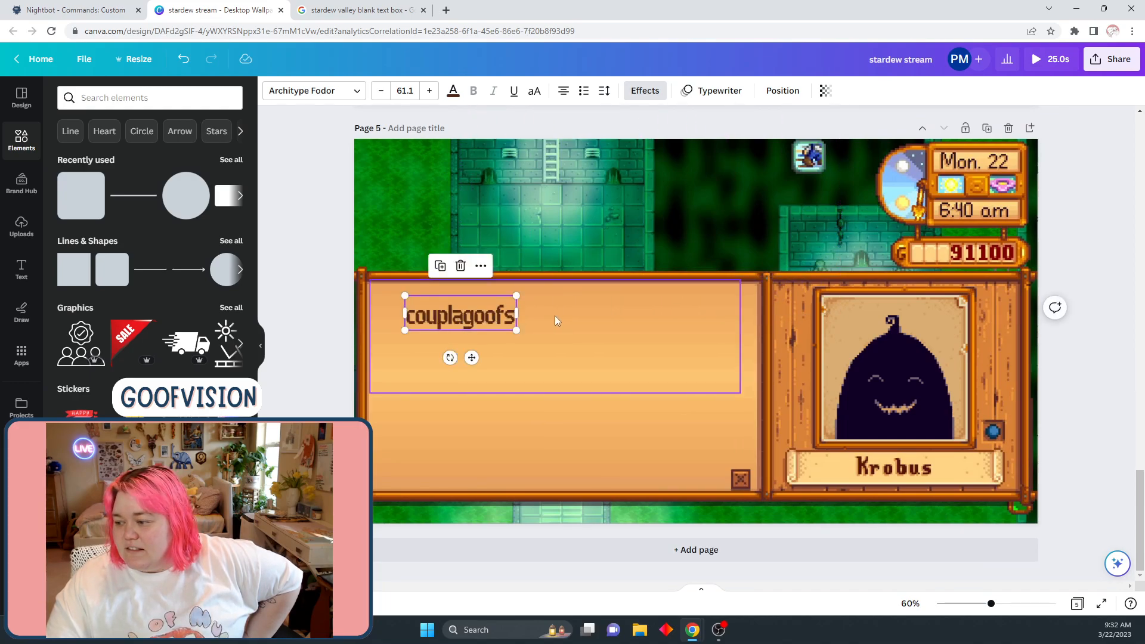
Recolor the copied title with the dark reddish brown #5B1A0C sampled from the lettering on Krobus's nameplate
left_click(453, 92)
left_click(71, 170)
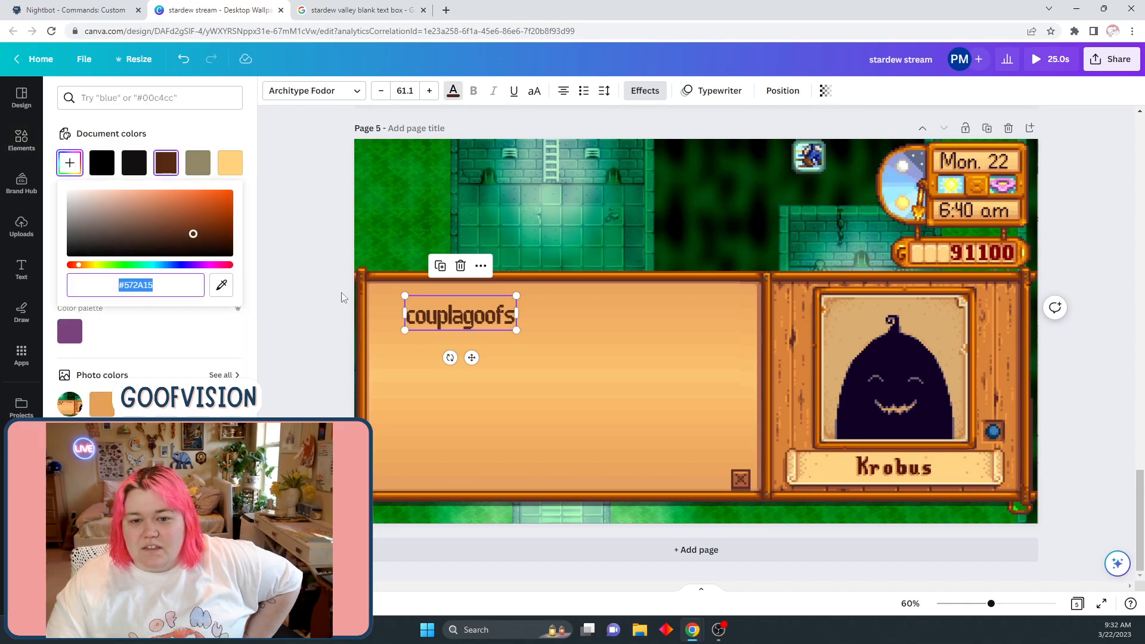
left_click(224, 291)
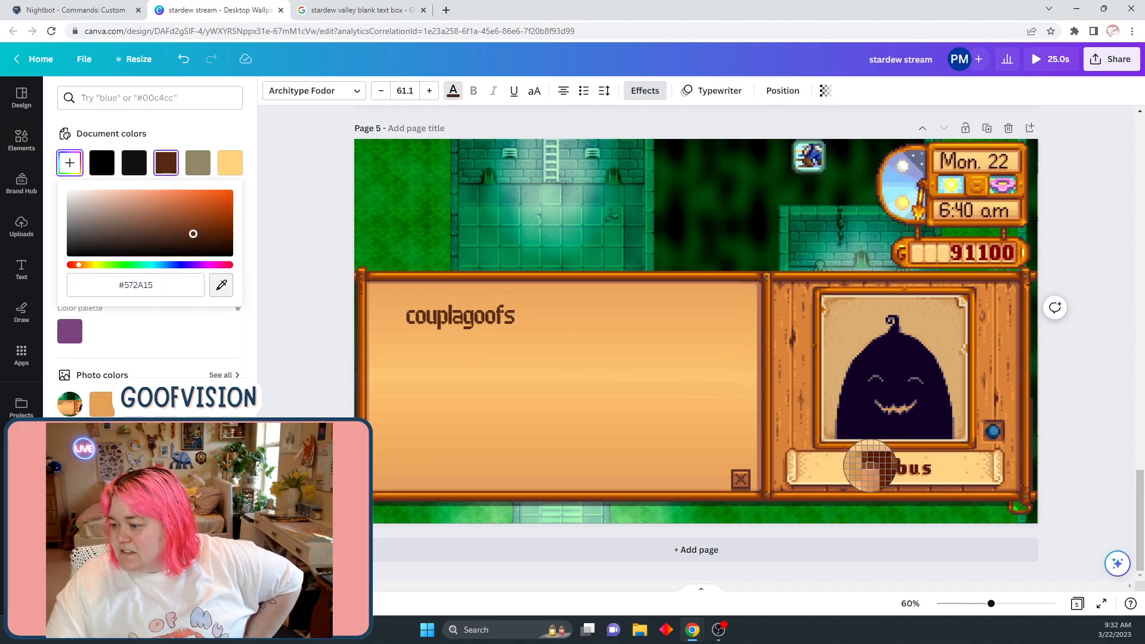
left_click(871, 467)
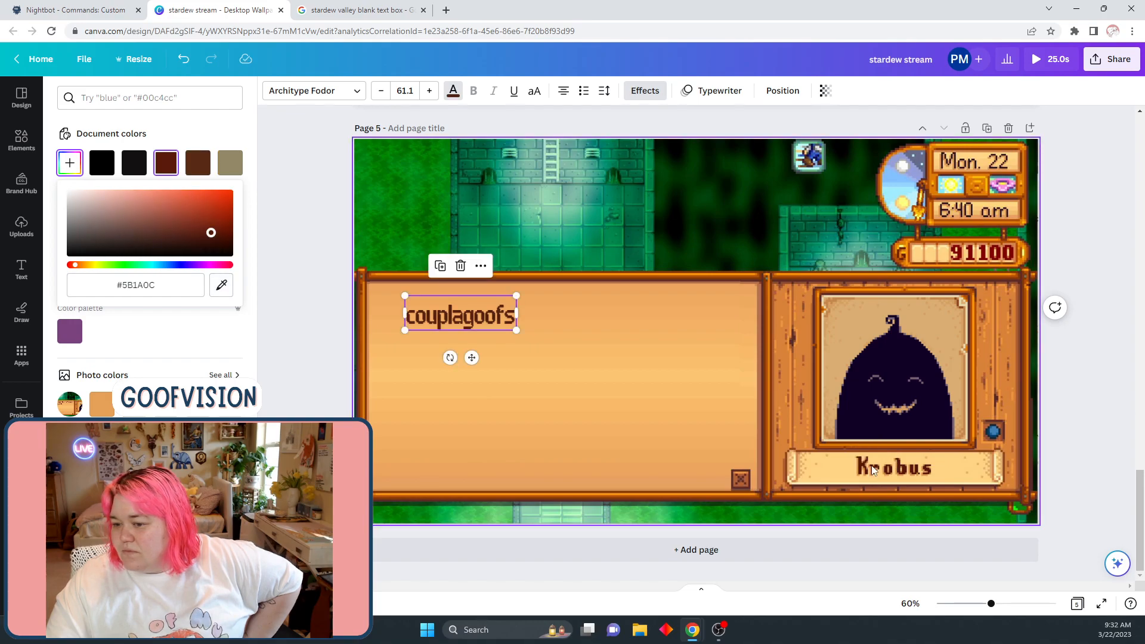
Widen the copied text box across most of the dialogue area and clear its wording, leaving it left-aligned
left_click_drag(516, 316, 709, 317)
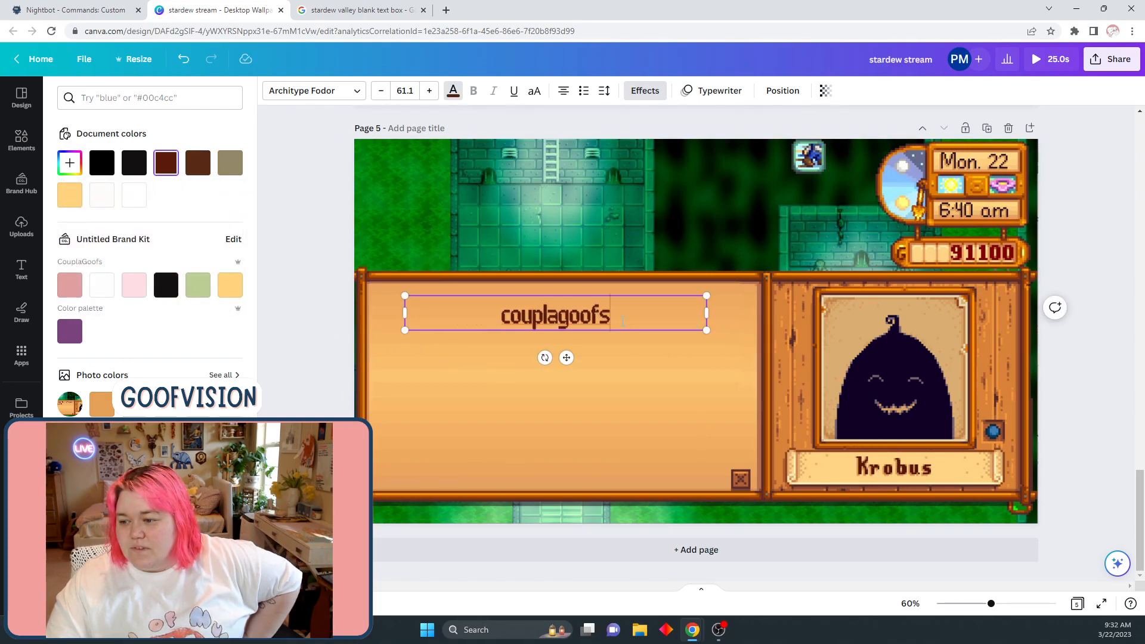
key("BackSpace")
key("BackSpace")
key("BackSpace")
key("BackSpace")
key("BackSpace")
key("BackSpace")
key("BackSpace")
key("BackSpace")
key("BackSpace")
key("BackSpace")
key("BackSpace")
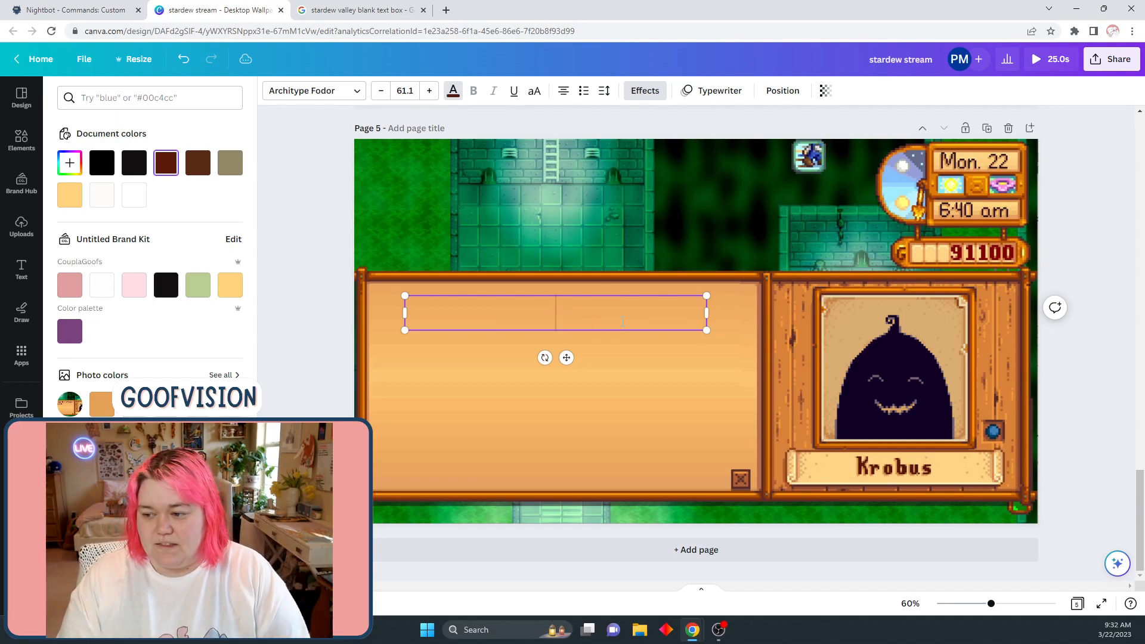
type("t")
key("BackSpace")
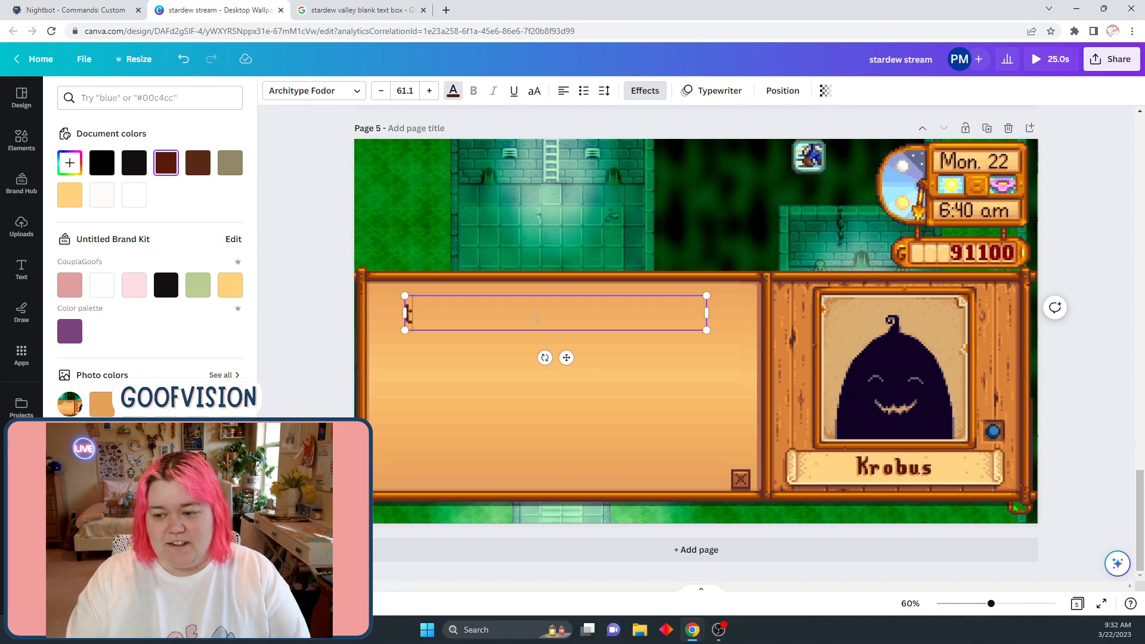
Search the fonts for "pixel", apply SCR-N Seven to the empty text box and enter "Thank you"
left_click(332, 91)
left_click(88, 130)
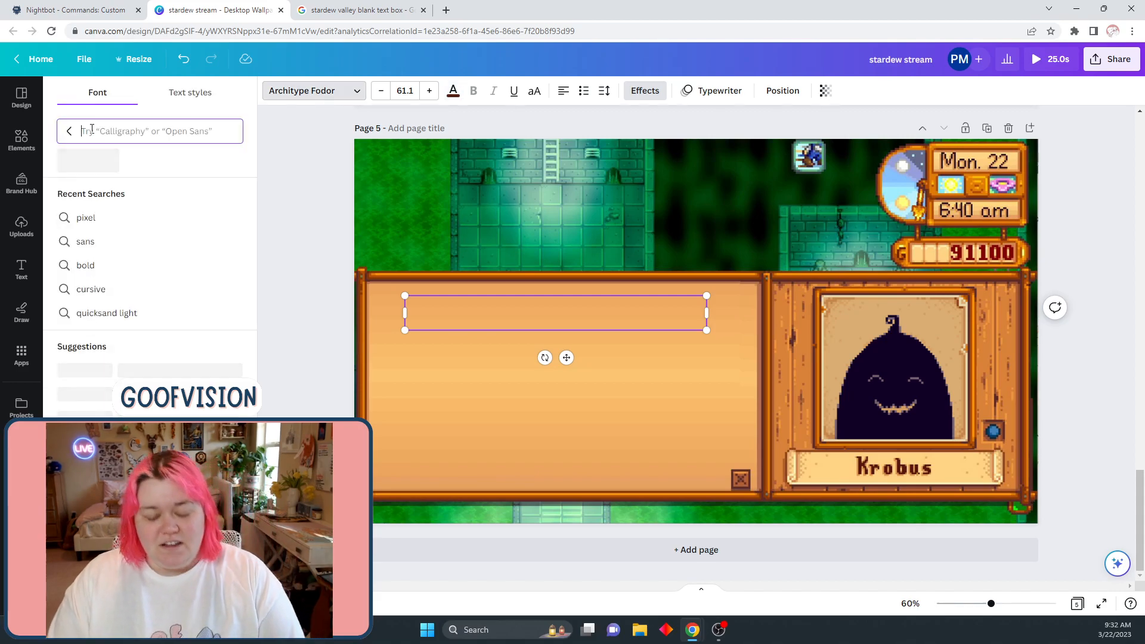
type("pix")
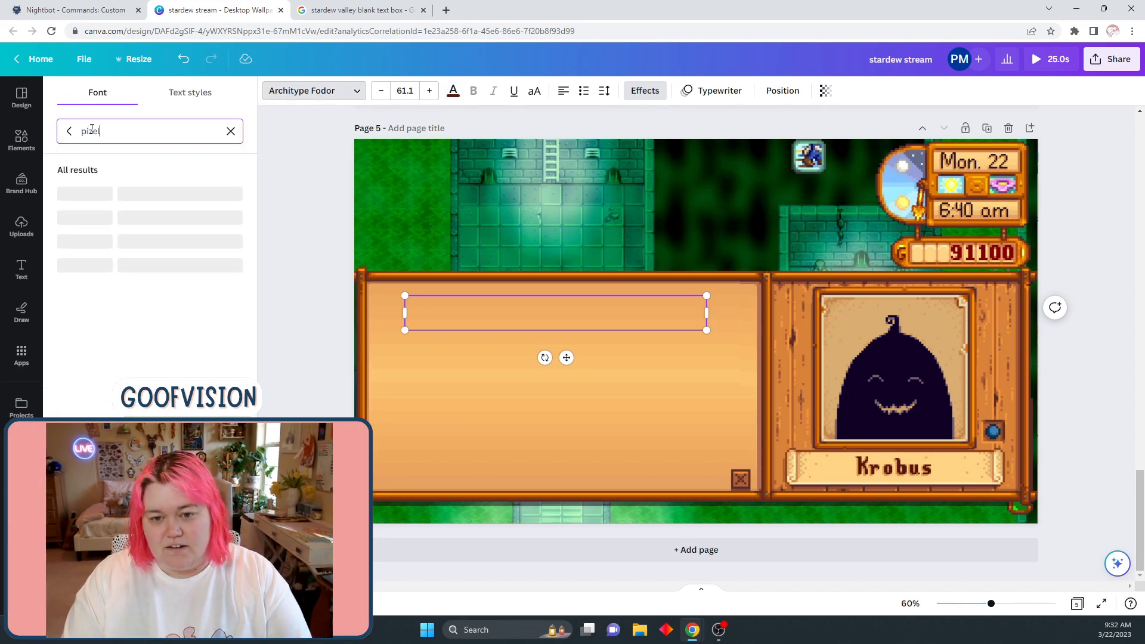
type("el")
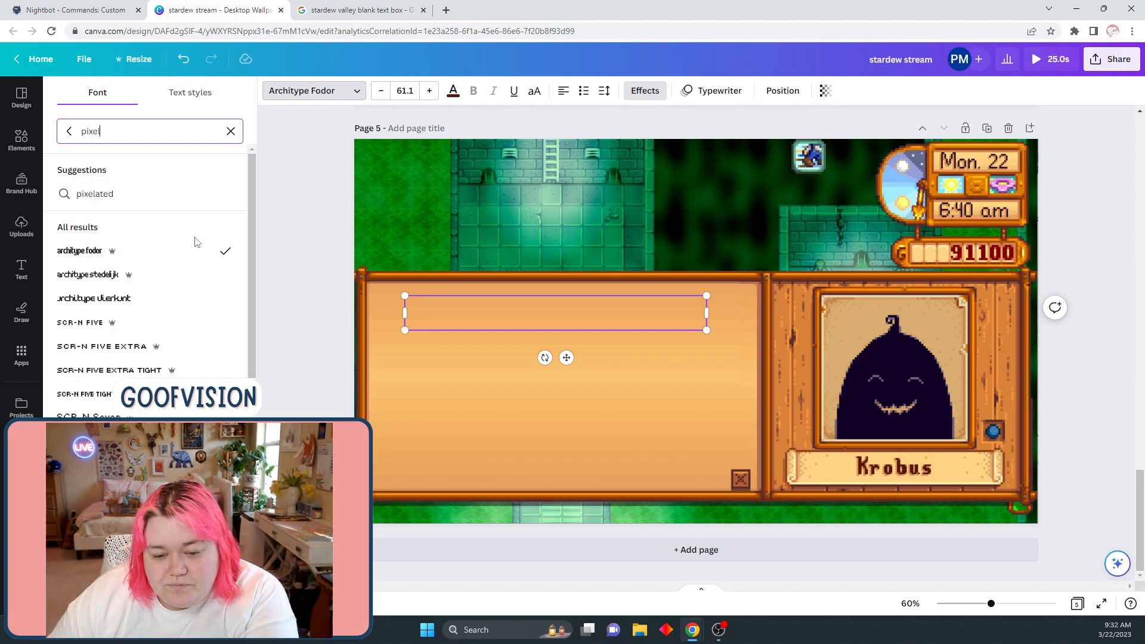
left_click(90, 415)
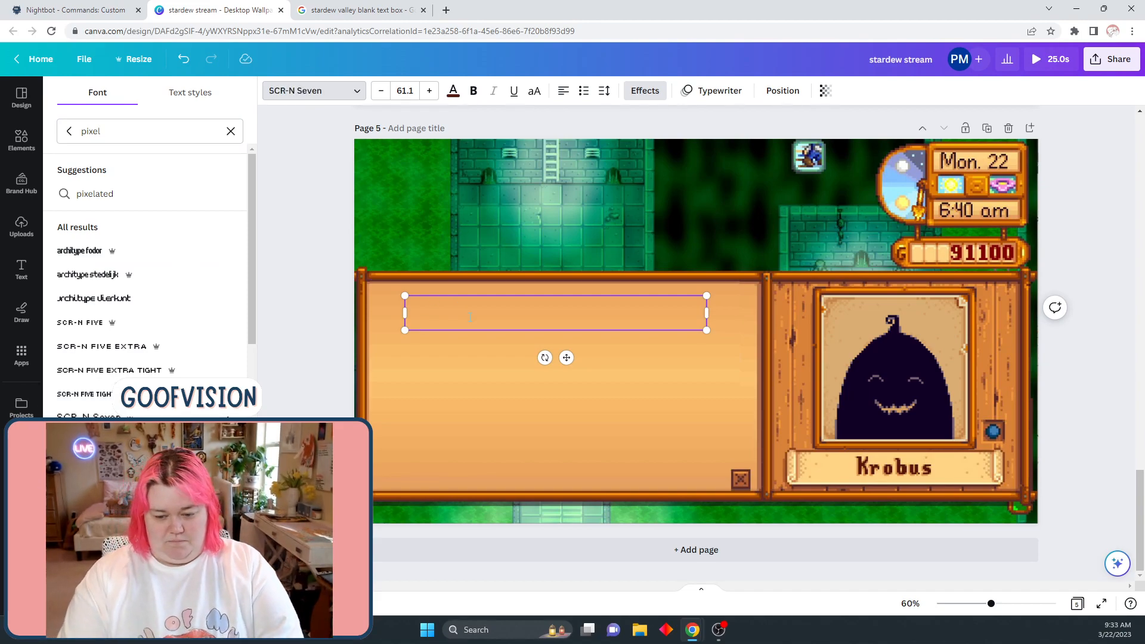
type("Thank")
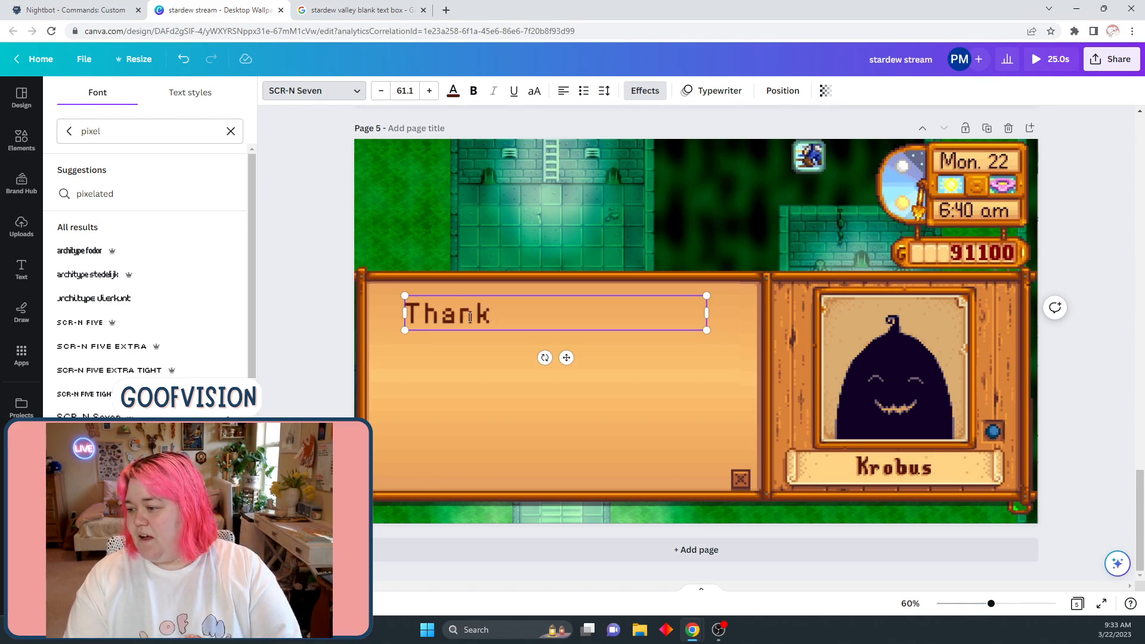
type(" you")
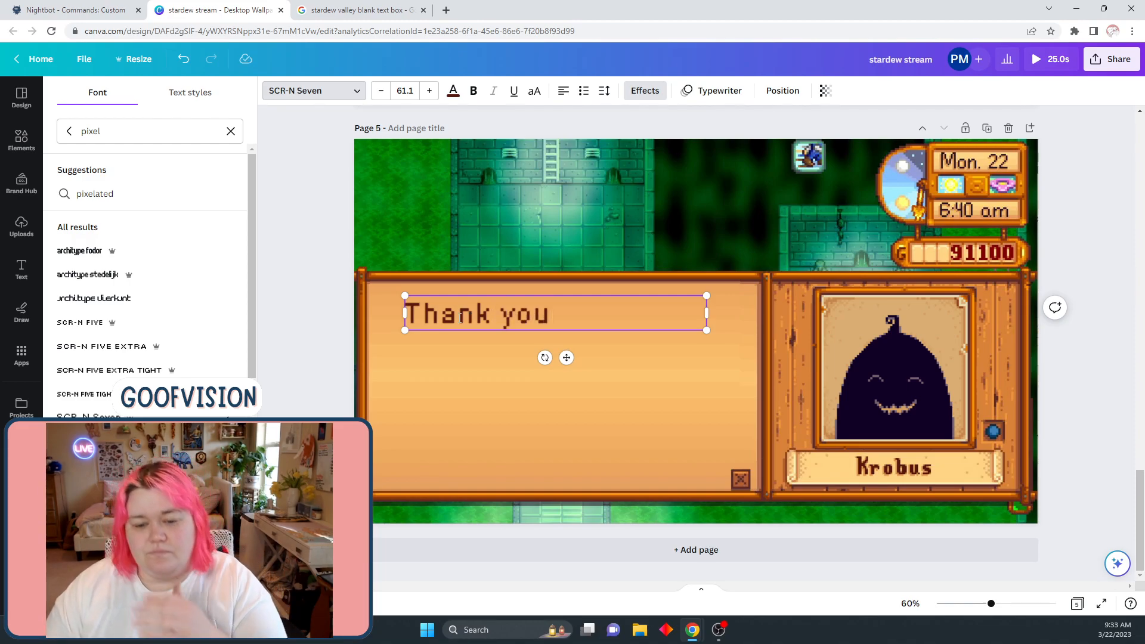
Test SCR-N Five Tight and SCR-N Five Extra Tight on the thank-you text and settle on the narrower SCR-N Seven variant
left_click(86, 394)
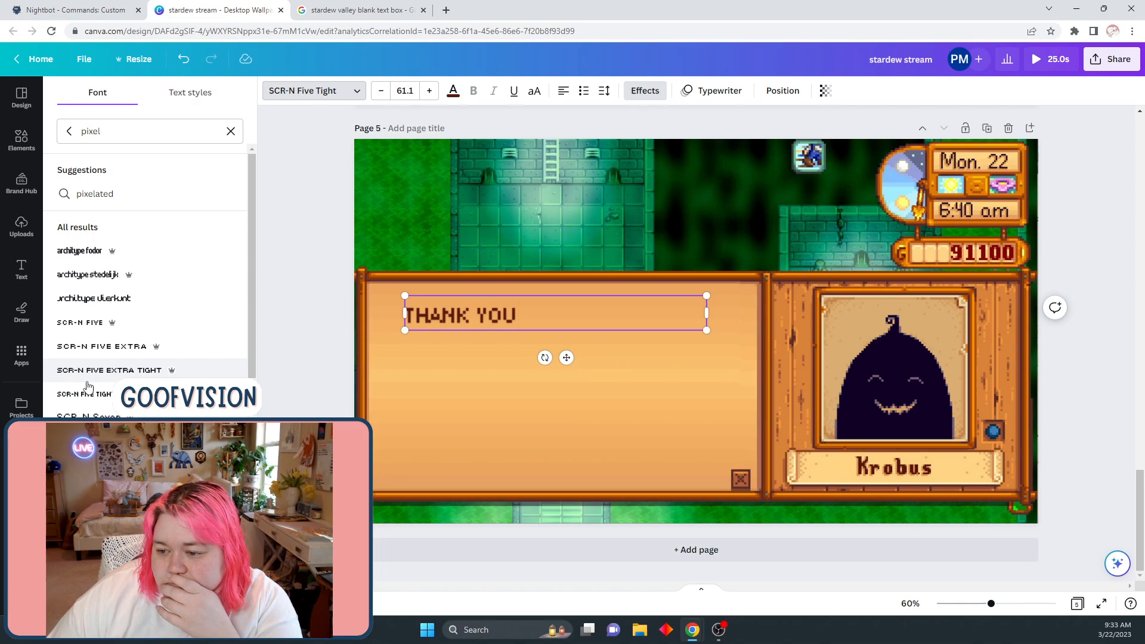
left_click(89, 373)
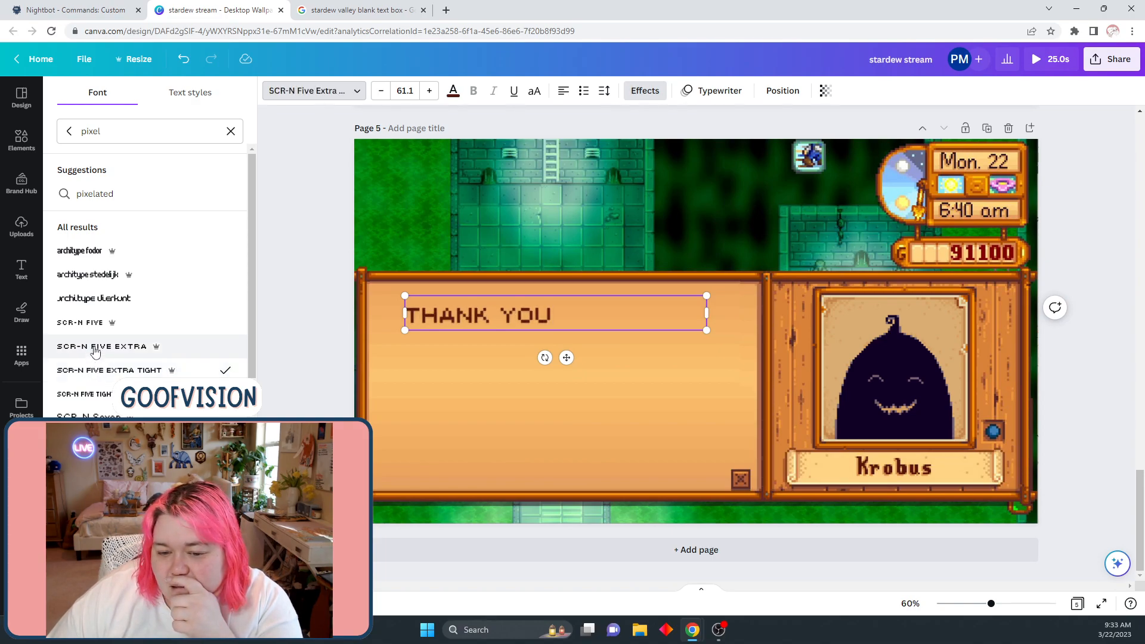
left_click(89, 418)
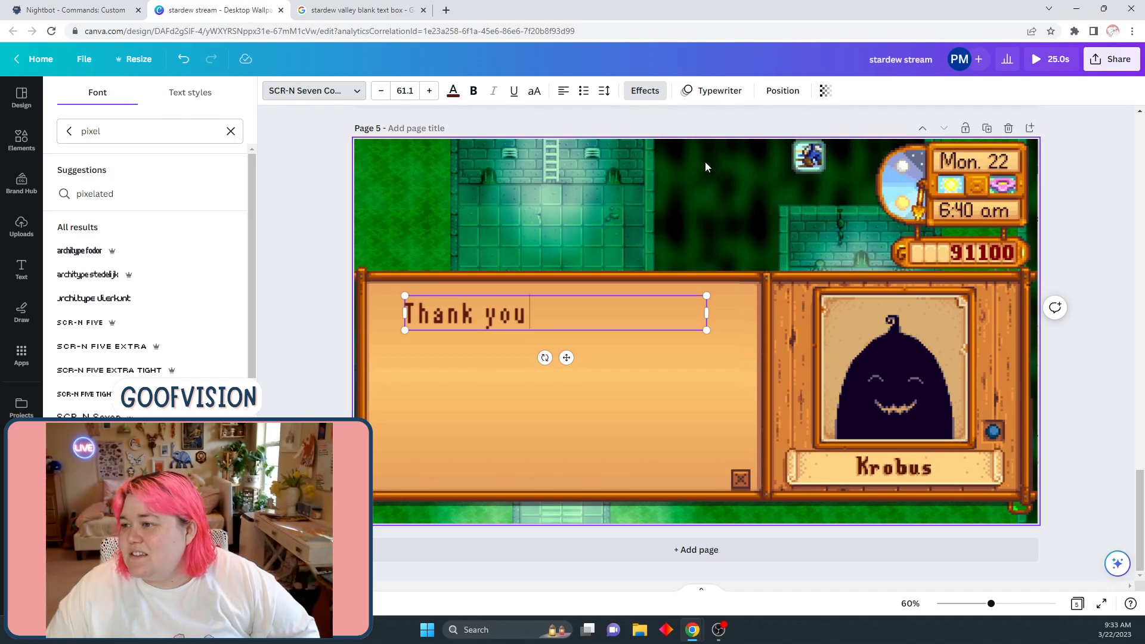
Tighten the text's letter spacing to -128 and extend the wording to "Thank you for being here today!"
left_click(604, 90)
left_click_drag(643, 148, 625, 150)
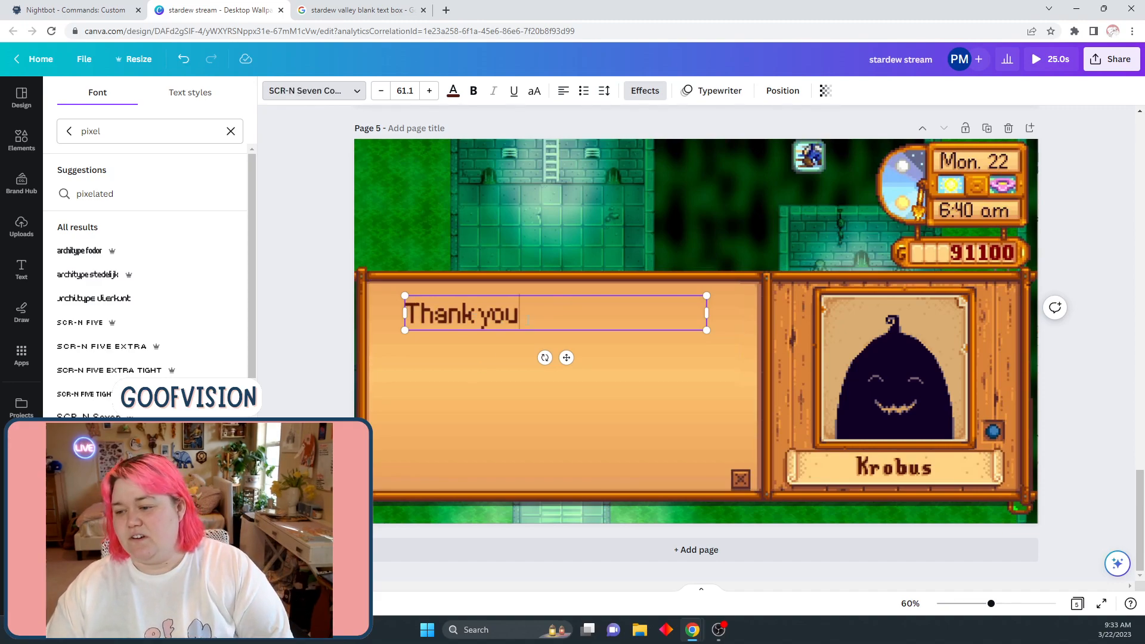
type("for bein")
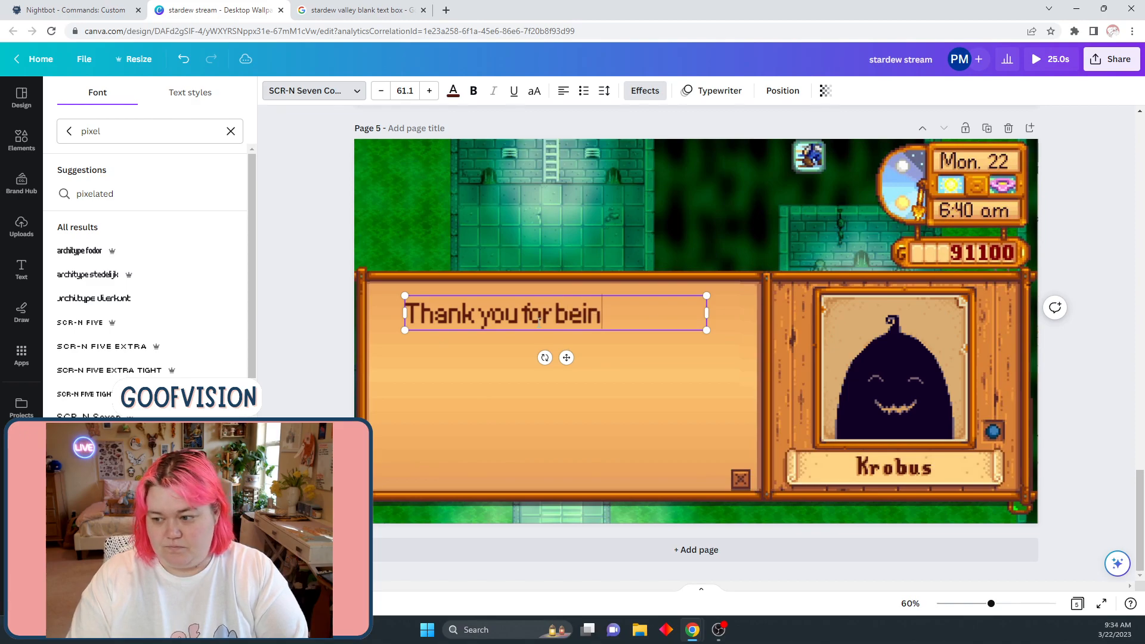
type("g here ")
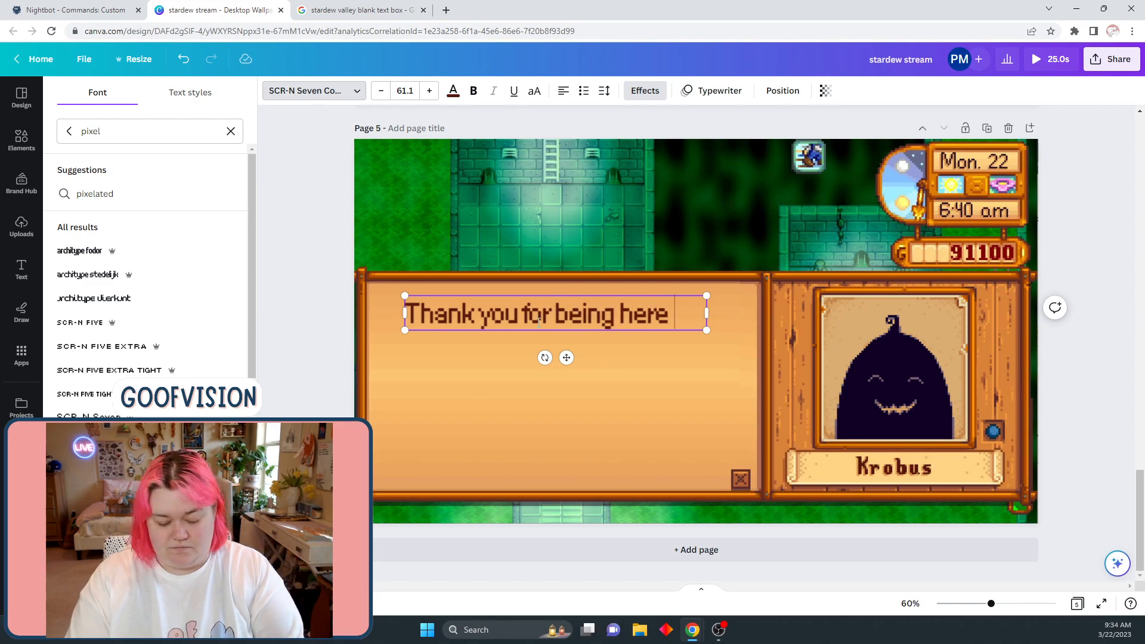
type("today!")
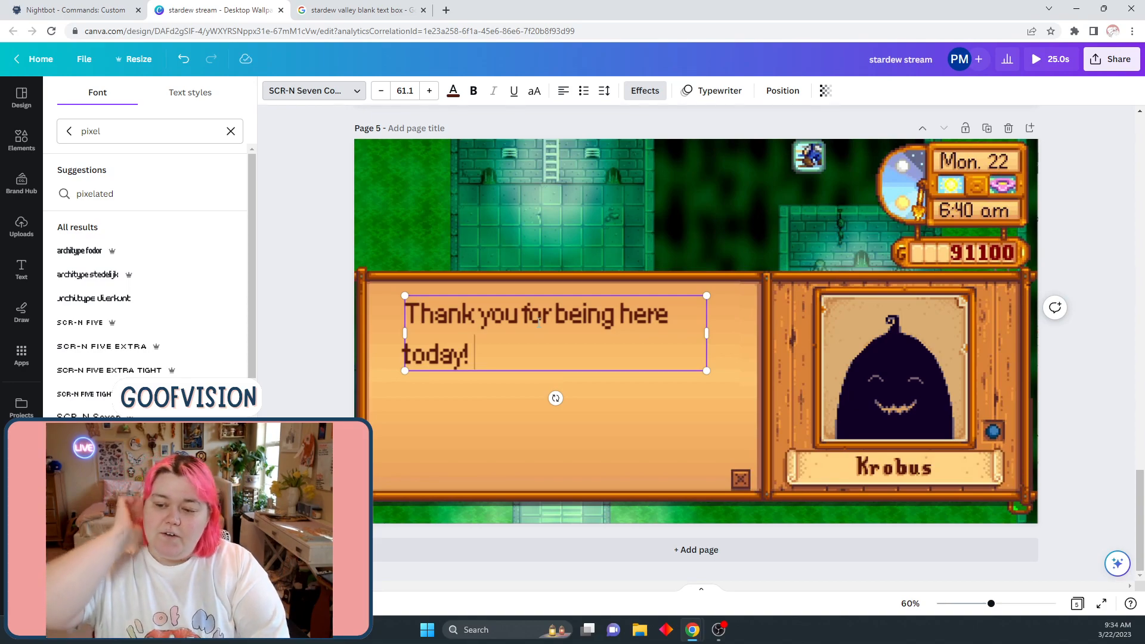
Add "I am proud of you and I hope to see you on our next adventure!" and widen the text box across the dialogue area
type(" I")
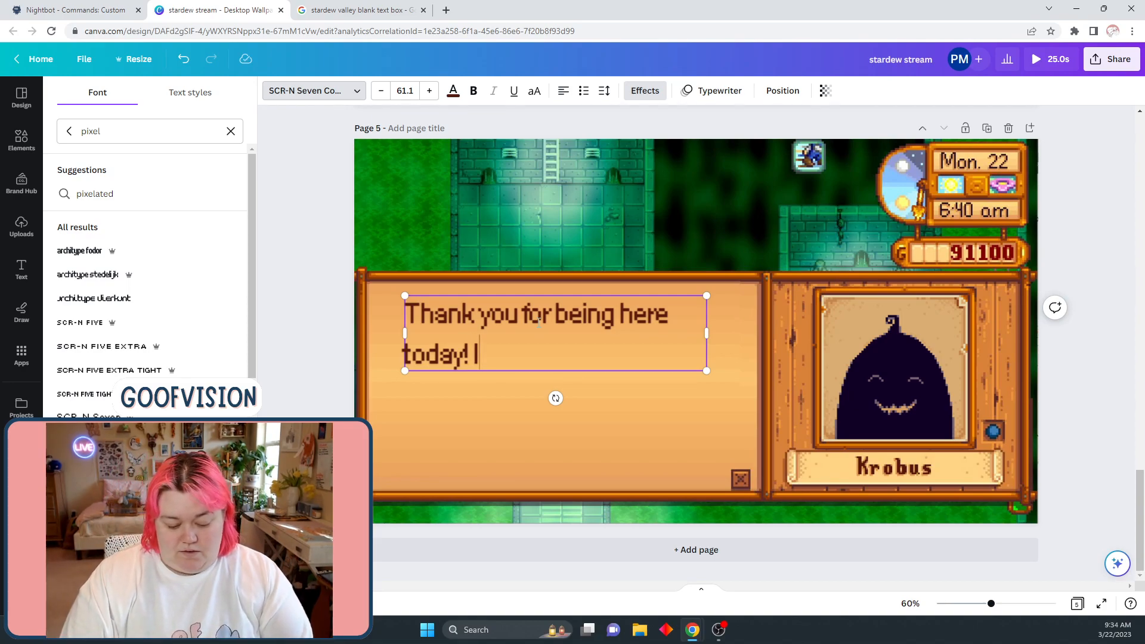
type(" am proud of you and")
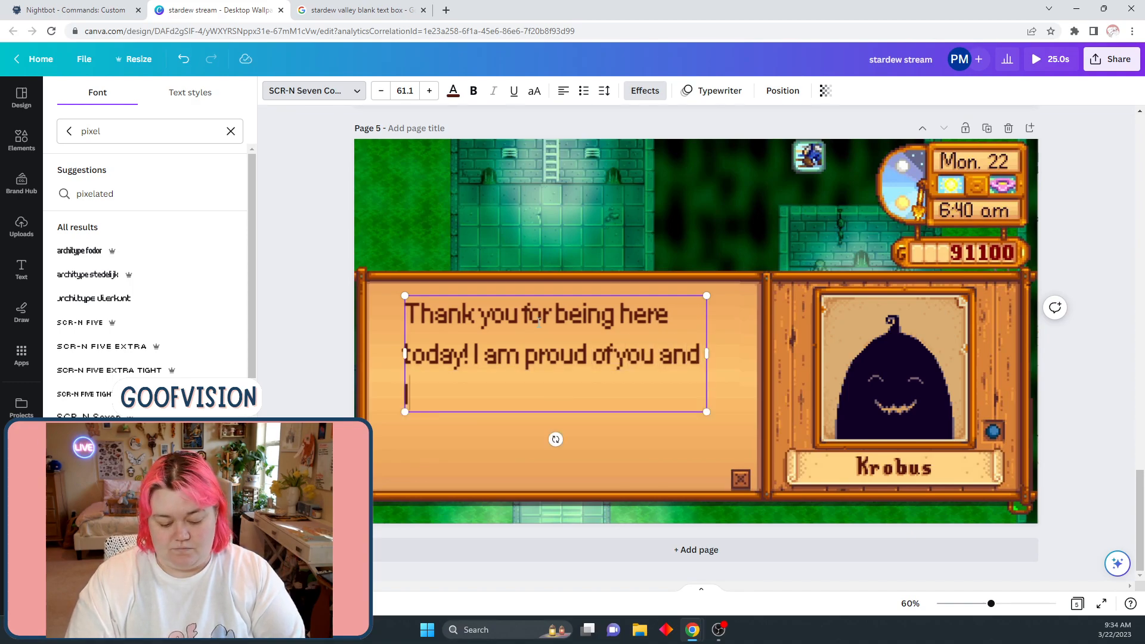
type(" I hope")
key("BackSpace")
type("pe to see you on ")
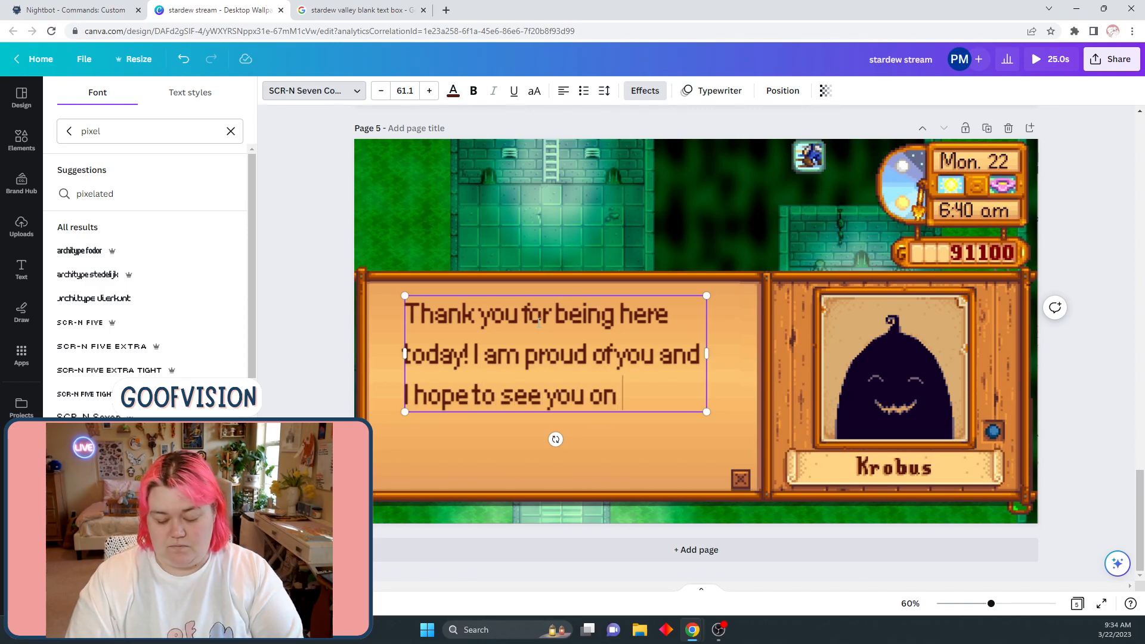
type("our next adventure")
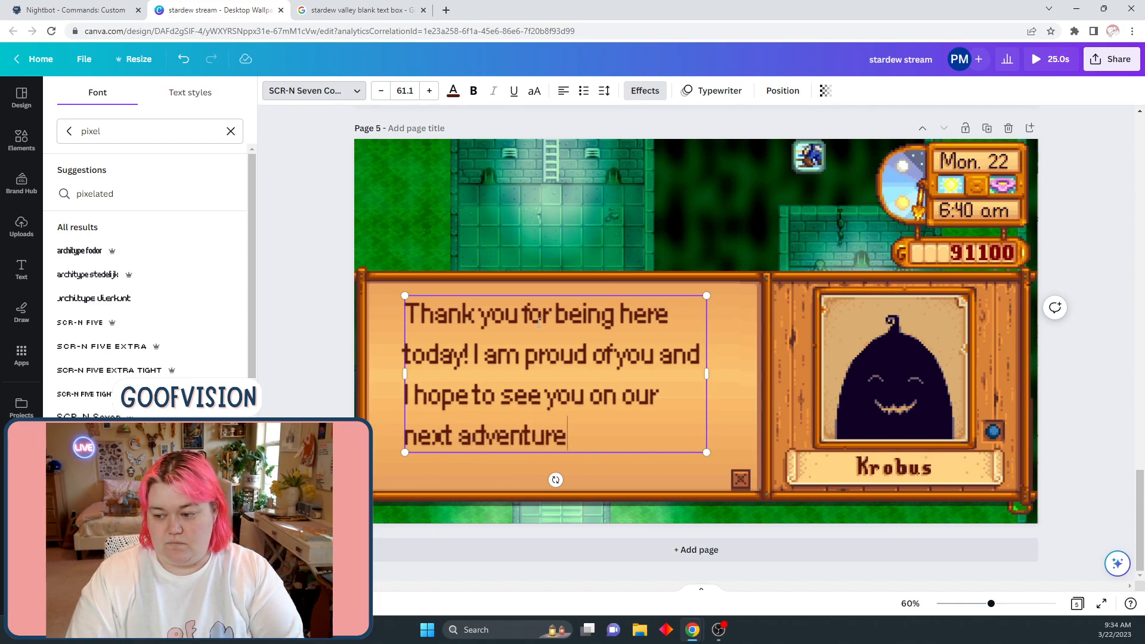
type("!")
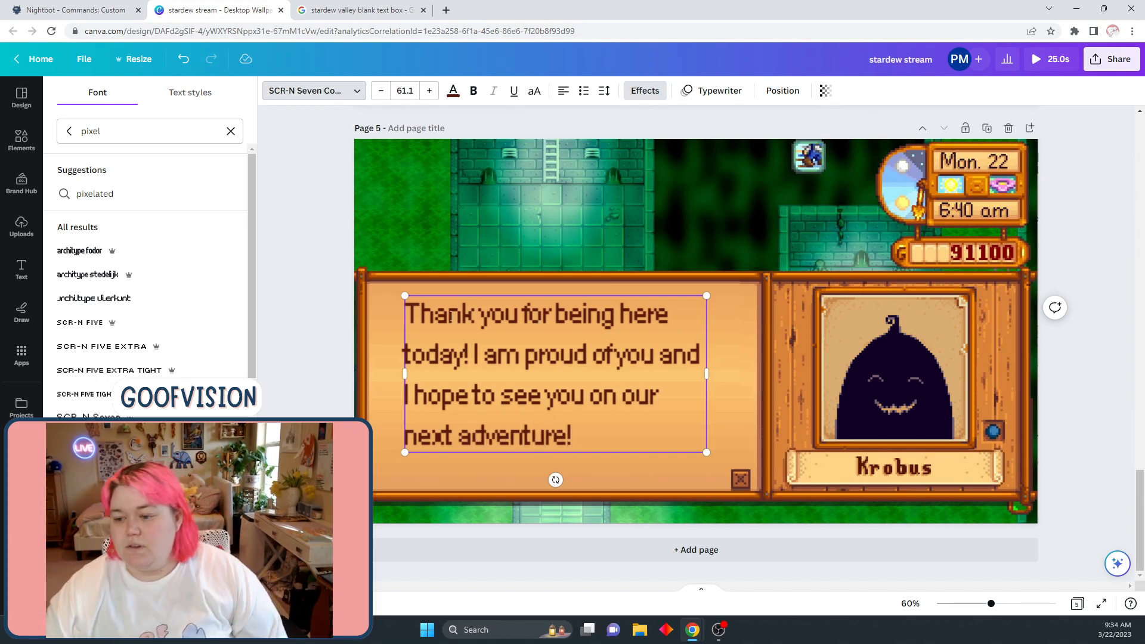
left_click_drag(405, 374, 370, 374)
left_click_drag(707, 356, 753, 357)
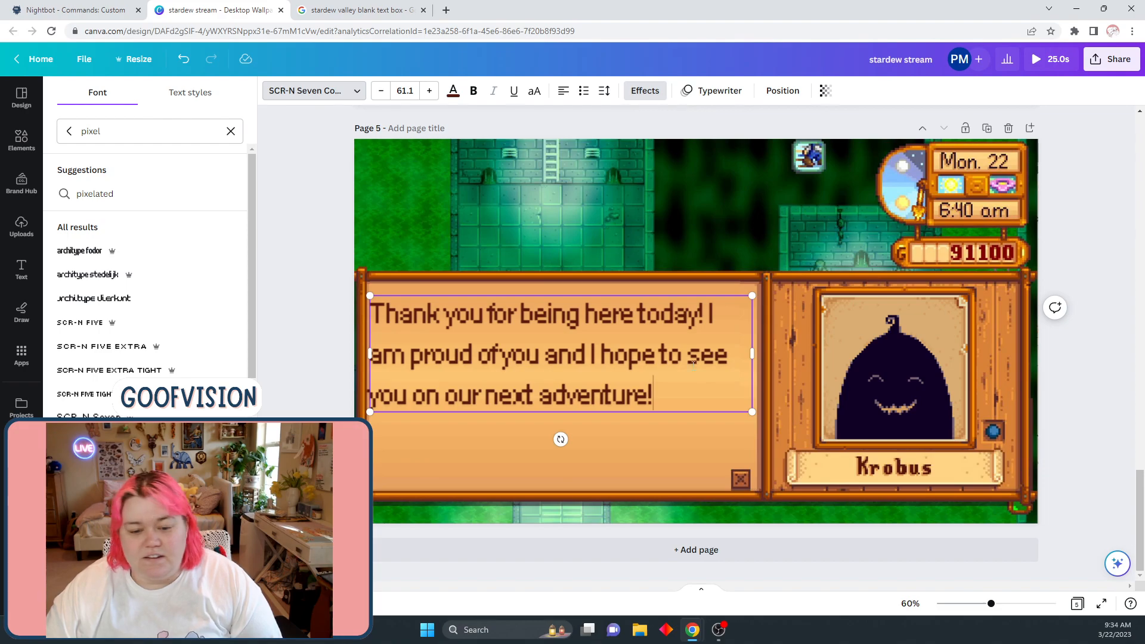
Set the message's letter spacing to -89, turn on bold and reduce the line spacing to 0.98
left_click(604, 90)
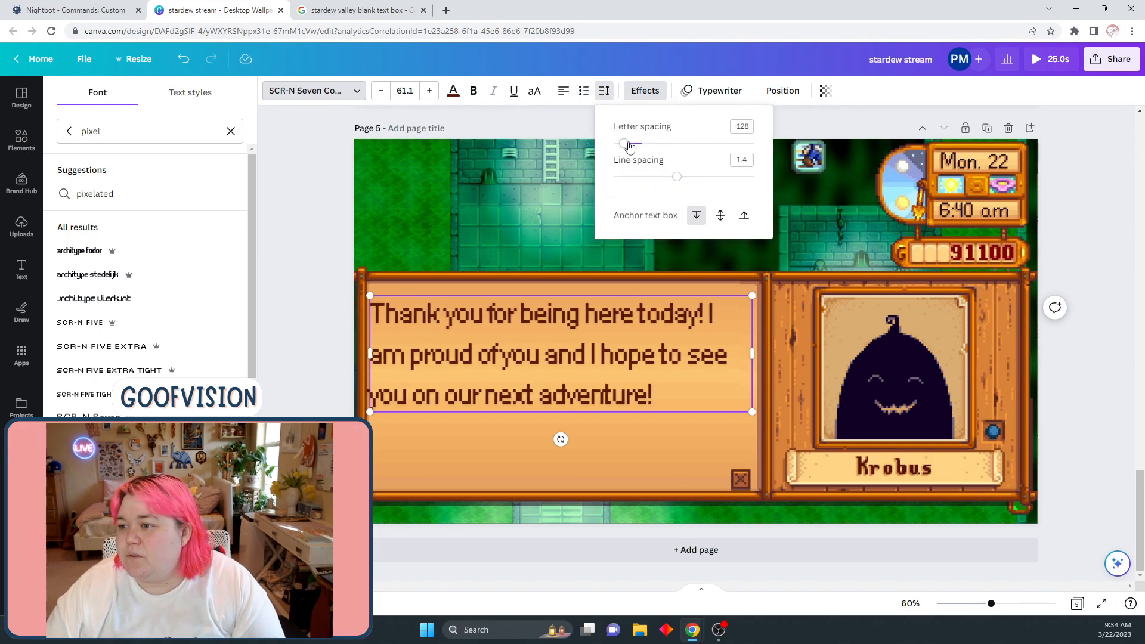
left_click_drag(627, 147, 631, 148)
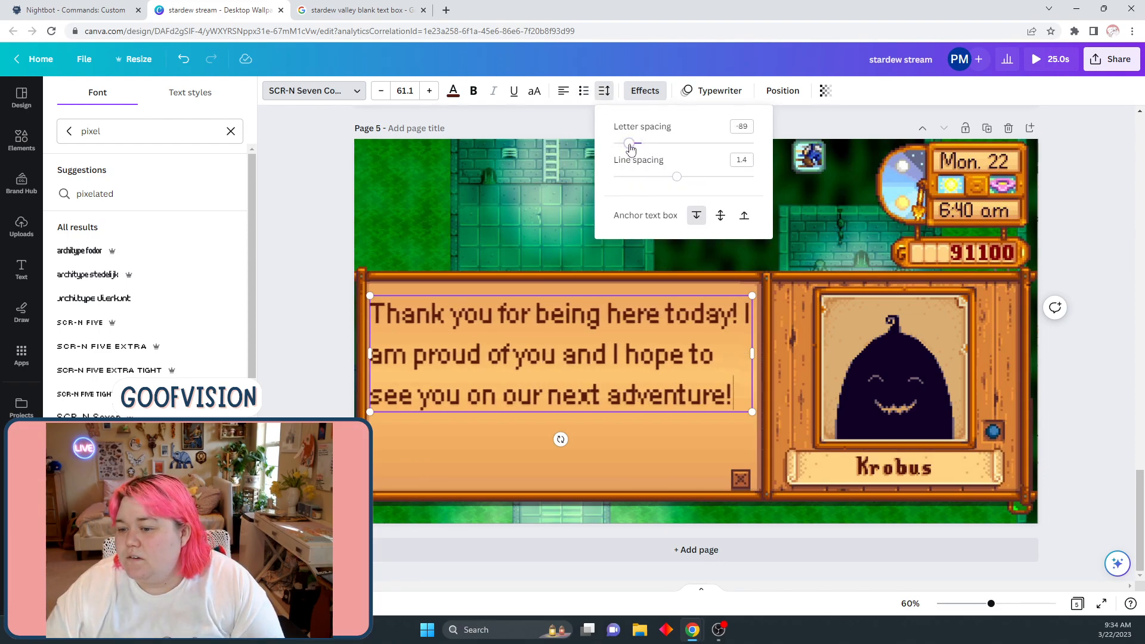
left_click(478, 101)
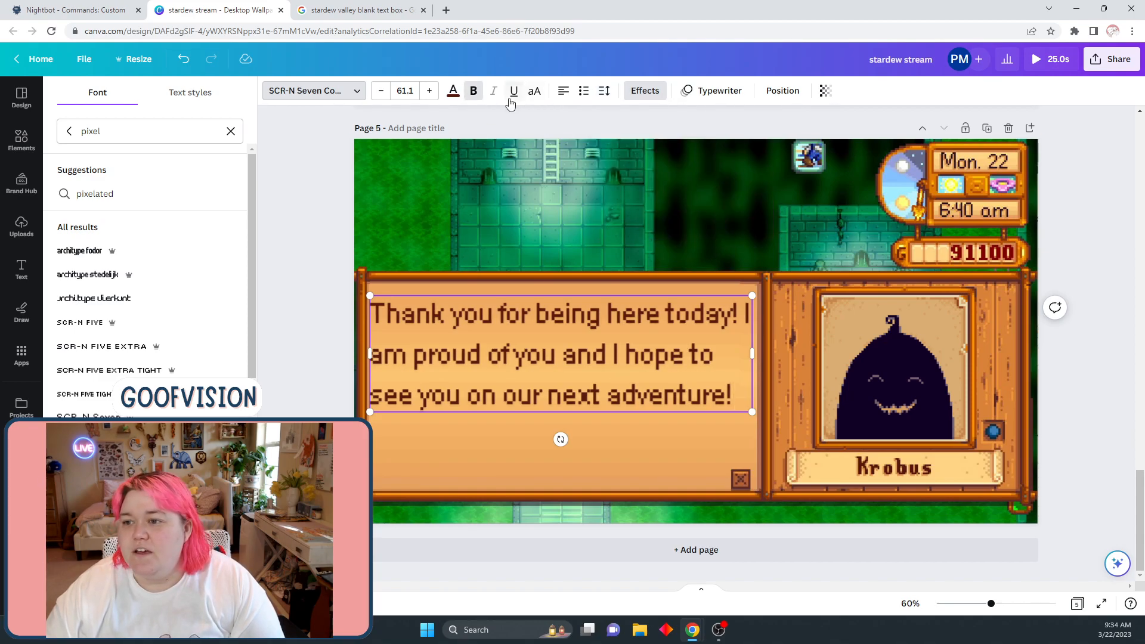
left_click(604, 91)
left_click_drag(674, 178, 646, 183)
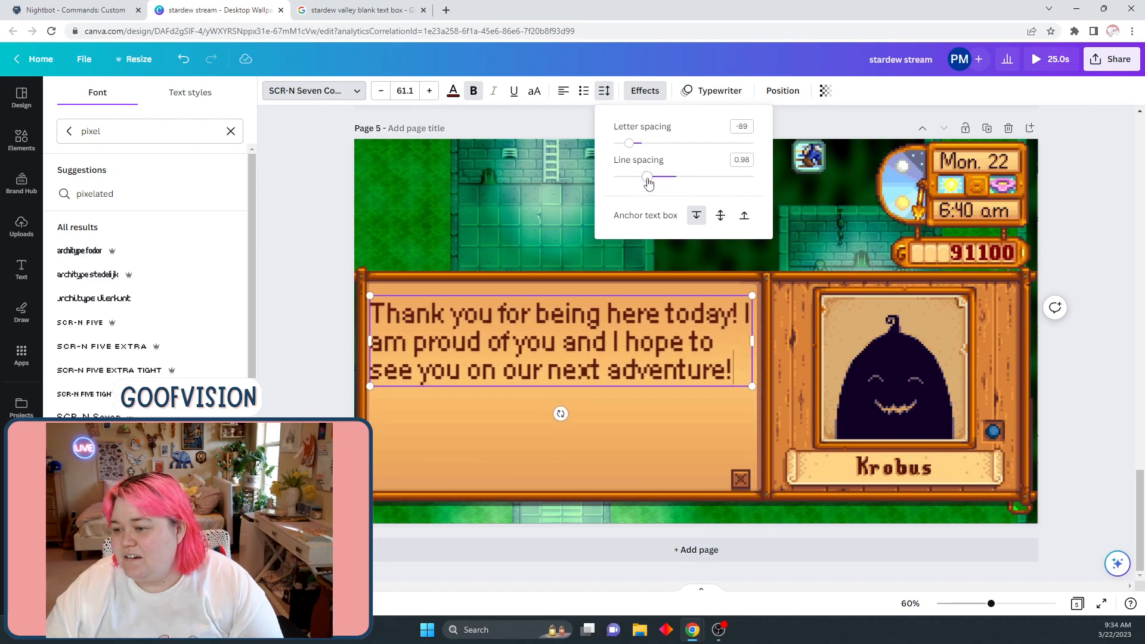
Reduce the message's font size to 46.1 and set its Lift effect intensity to 0
left_click(381, 91)
left_click(381, 90)
left_click(381, 90)
left_click(381, 91)
left_click(381, 91)
left_click(381, 91)
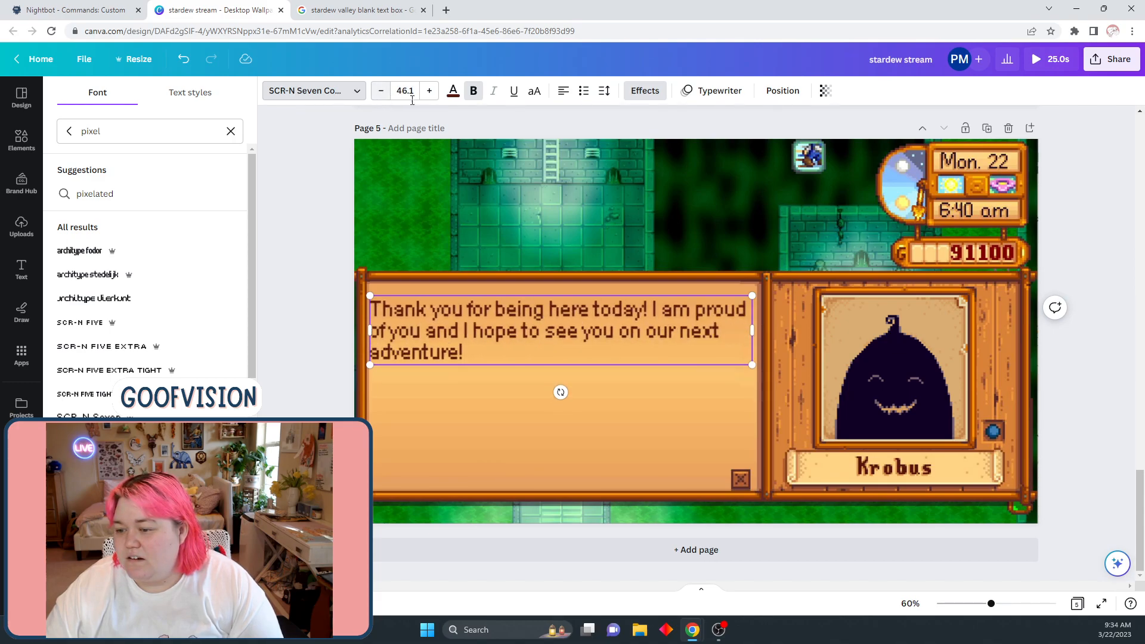
left_click(641, 91)
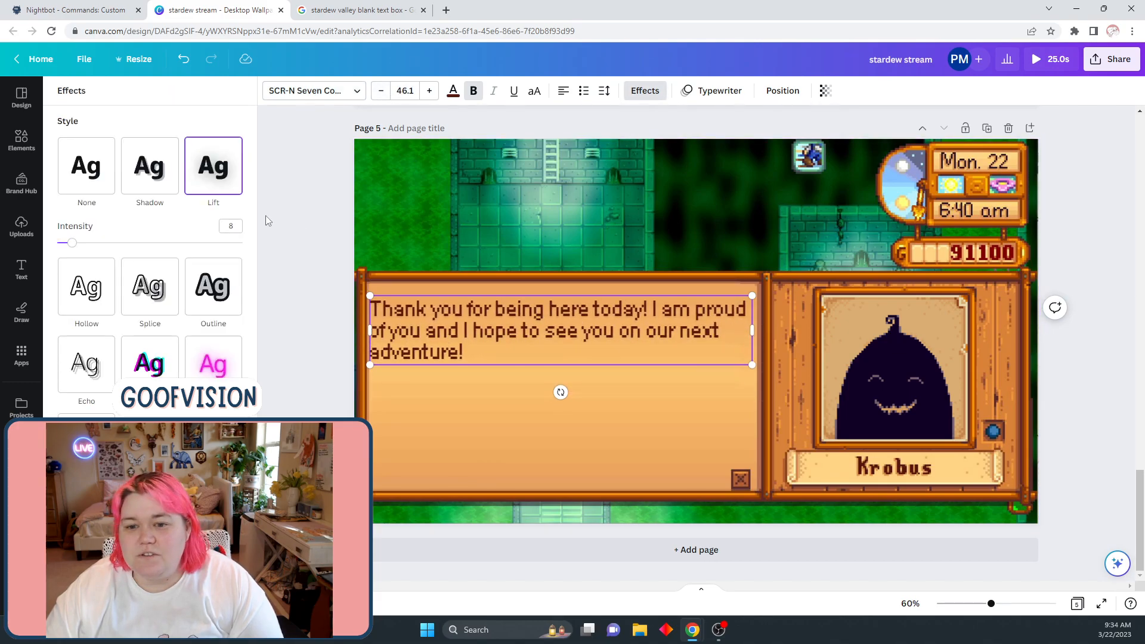
left_click_drag(72, 243, 22, 249)
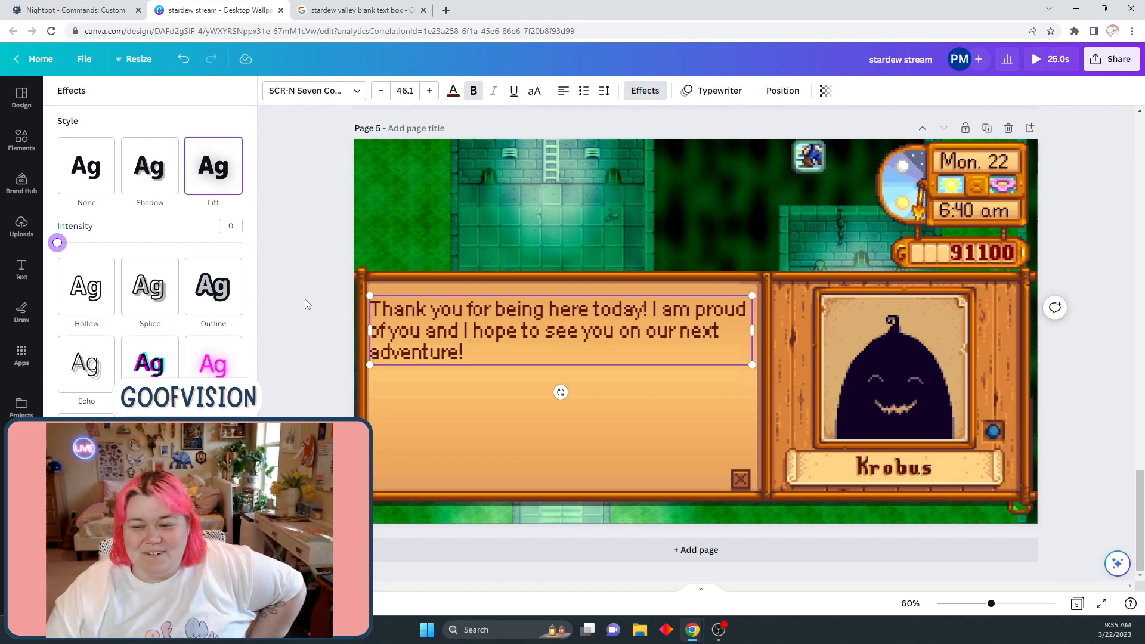
Move the message slightly up within the dialogue area and open its Typewriter animation settings
left_click(516, 449)
left_click_drag(514, 342, 516, 332)
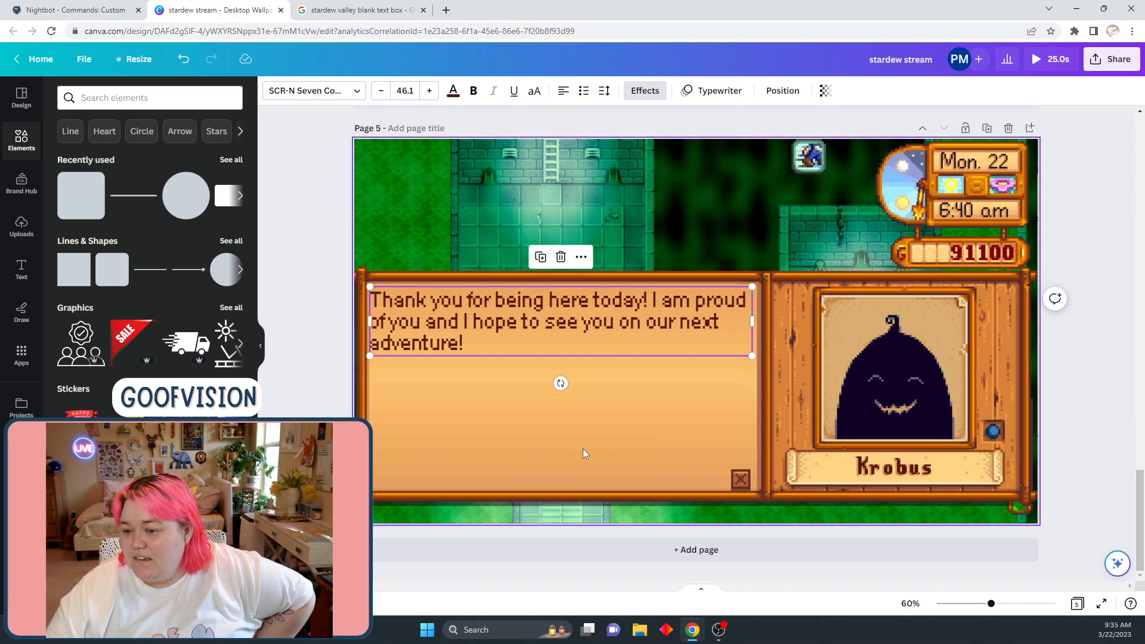
left_click(313, 435)
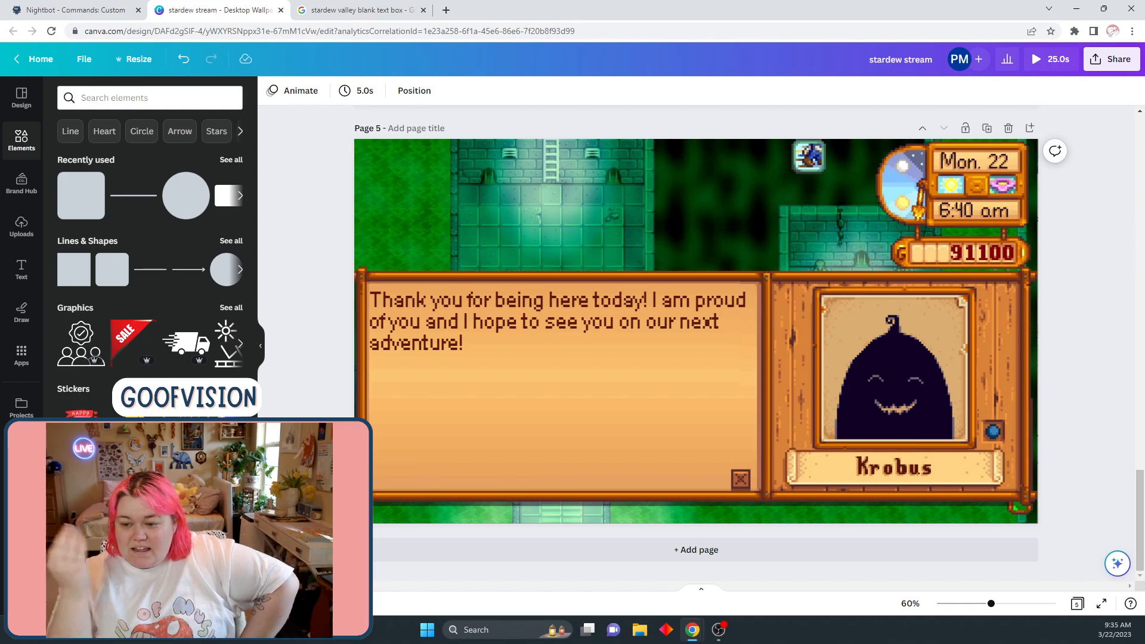
left_click(406, 340)
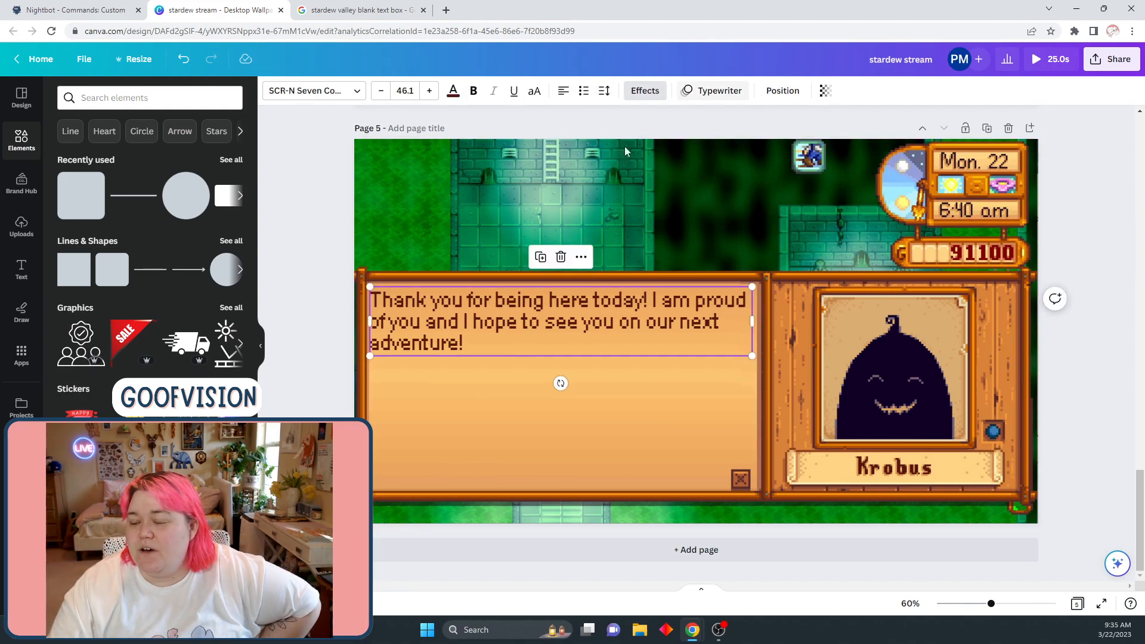
left_click(709, 92)
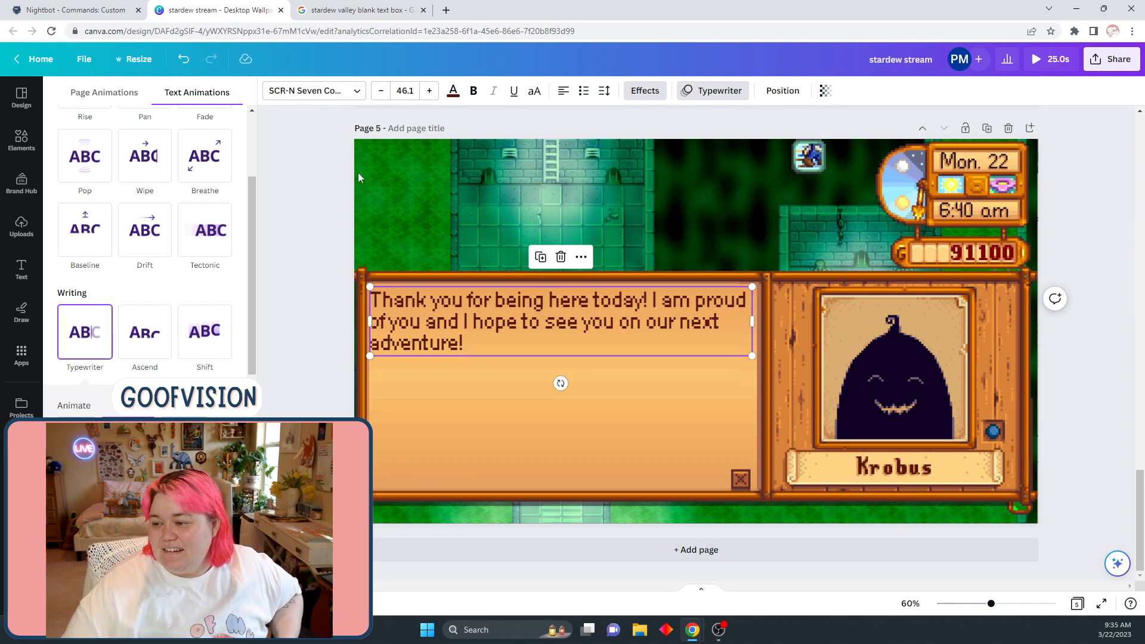
Add the sentence "You deserve a life full of adventures!" to the end of the message
left_click(477, 341)
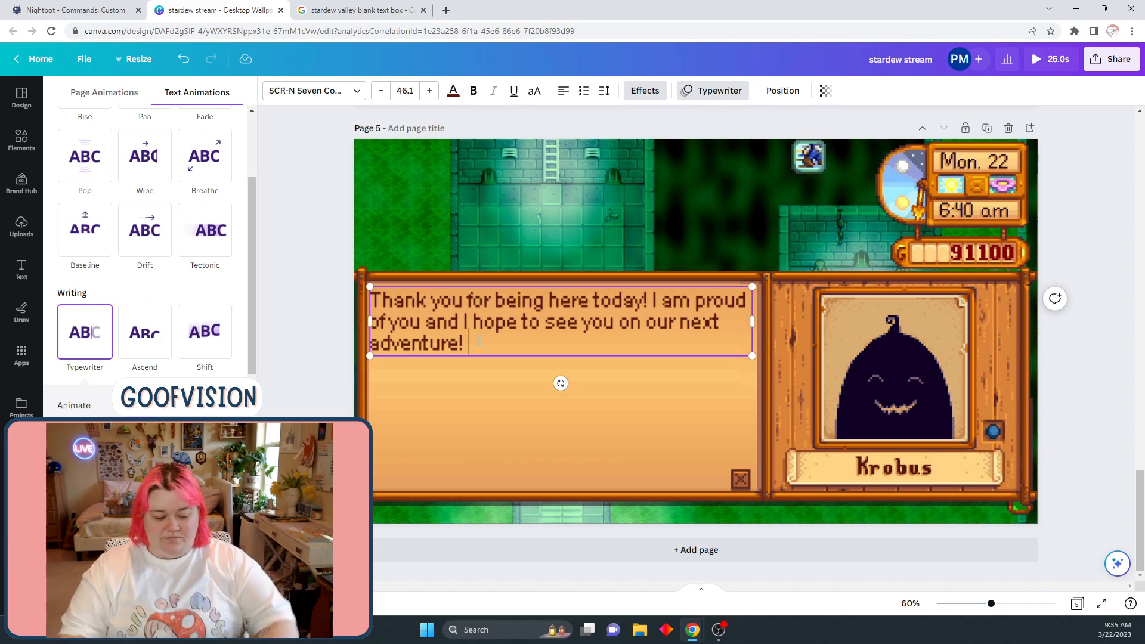
type("You dese")
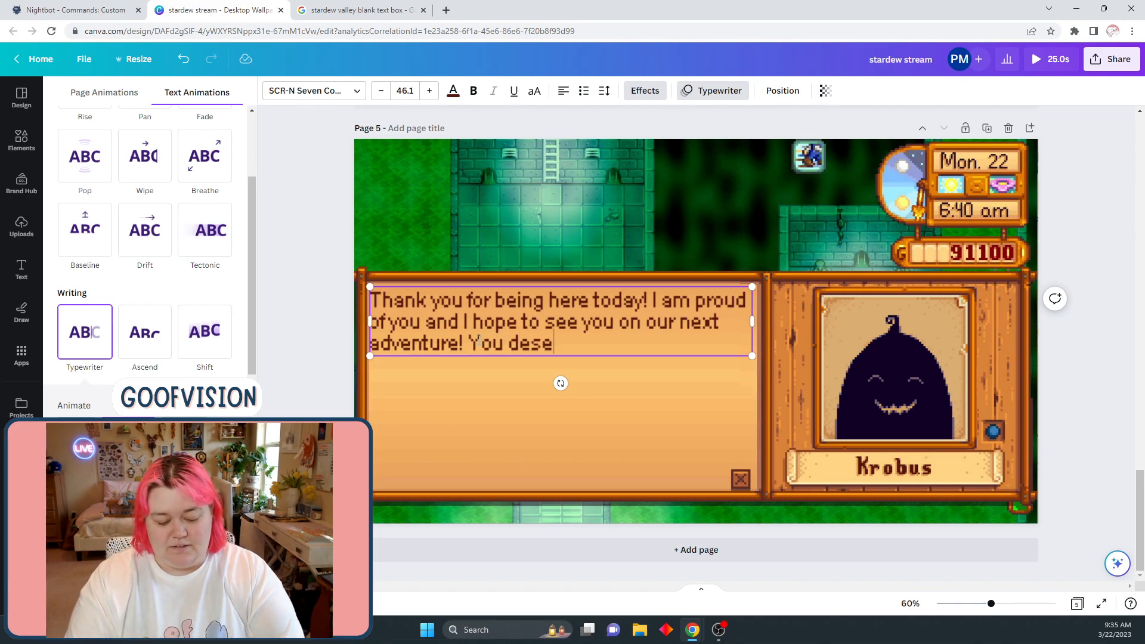
type("rve a life full")
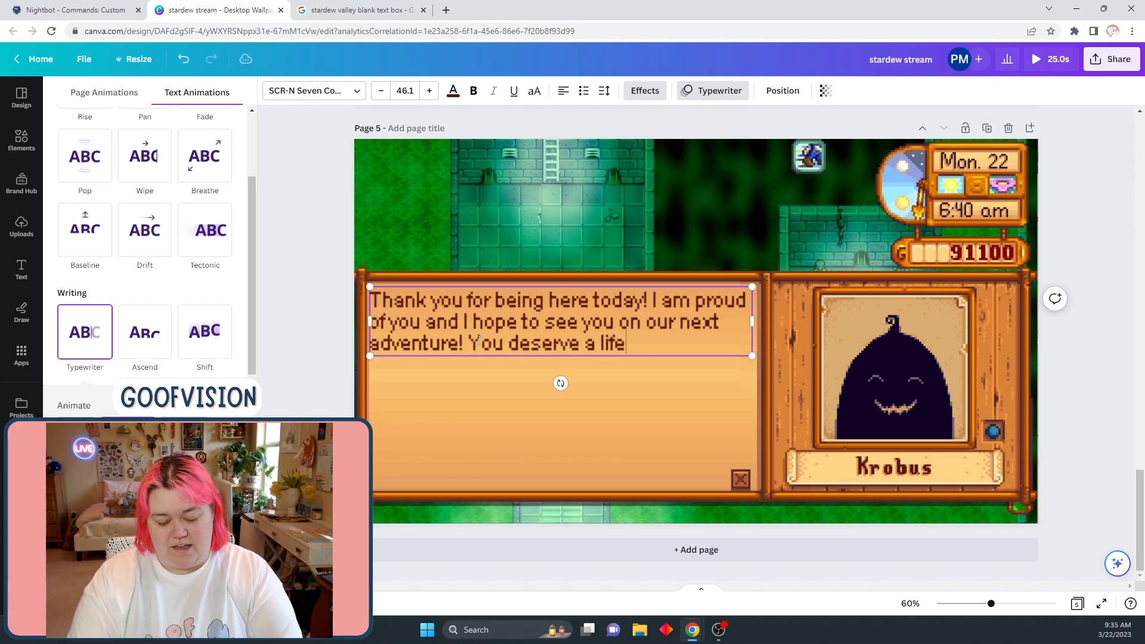
type("f adev")
key("BackSpace")
key("BackSpace")
type("vent")
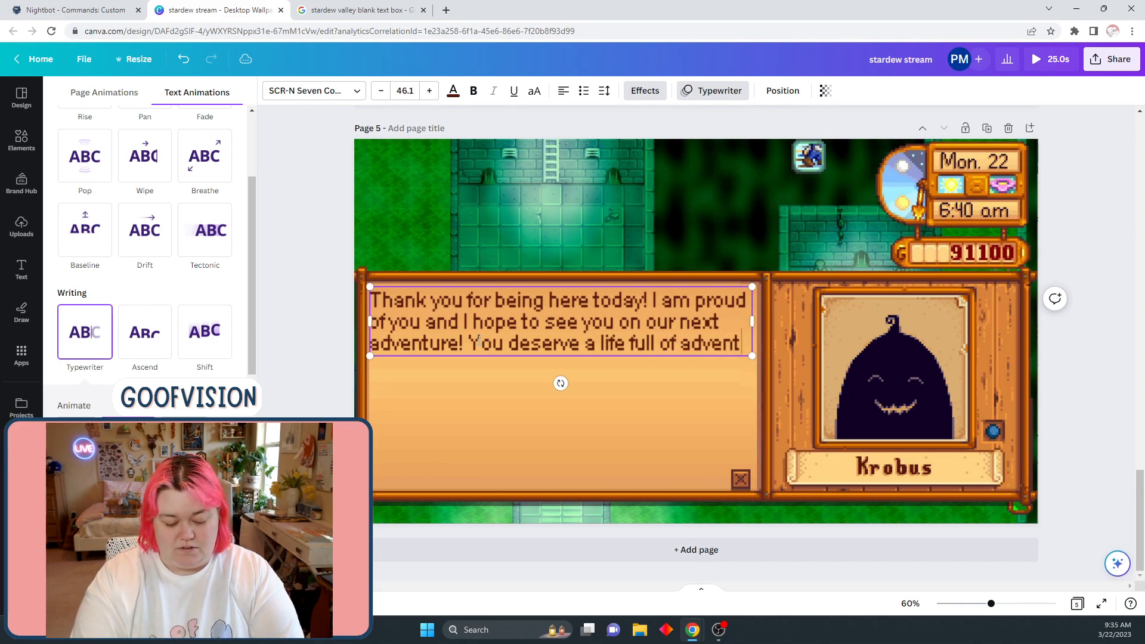
type("ures!")
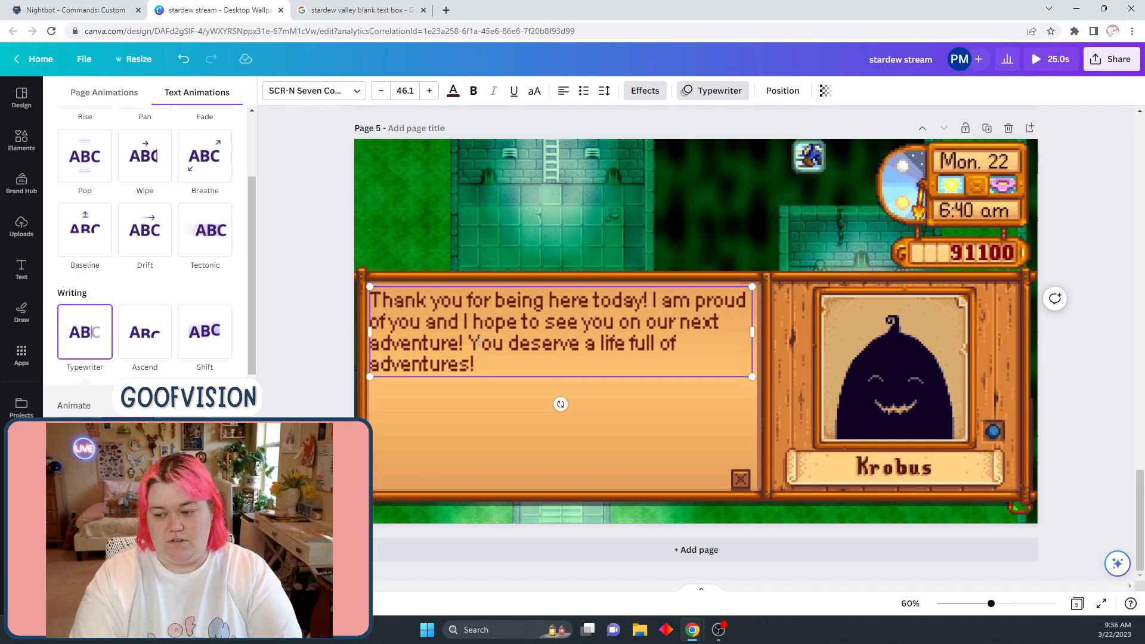
Reword the ending of the last sentence to "both peace and adventures!" and deselect the text box
key("BackSpace")
key("BackSpace")
key("BackSpace")
key("BackSpace")
key("BackSpace")
key("BackSpace")
key("BackSpace")
key("BackSpace")
key("BackSpace")
key("BackSpace")
key("BackSpace")
type("peace and adventures!")
left_click(677, 343)
type("both")
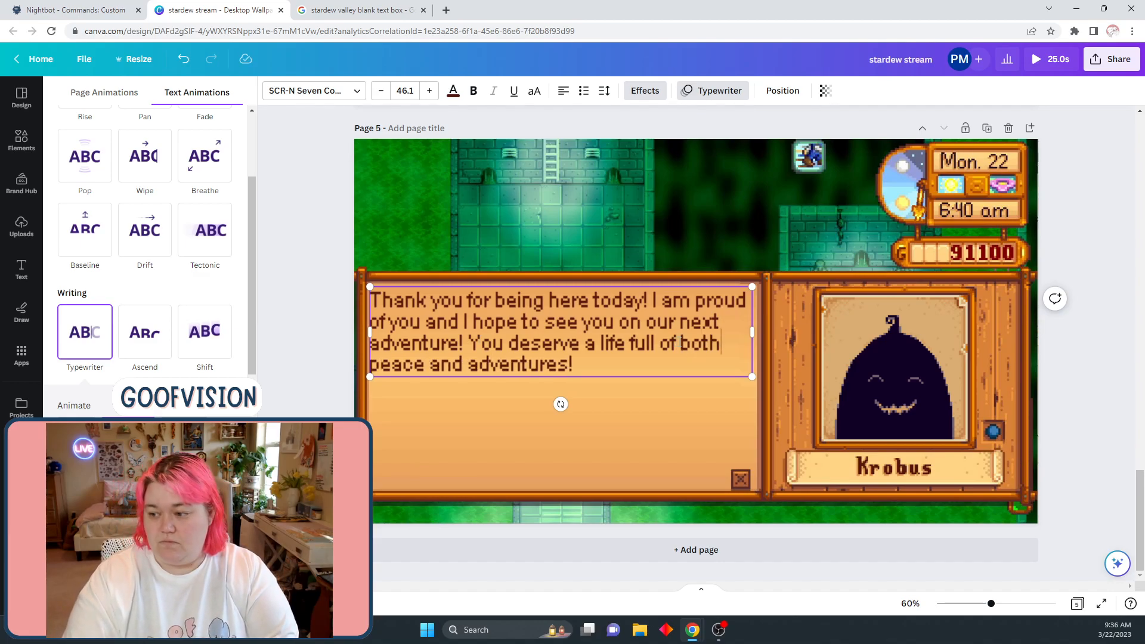
left_click(644, 363)
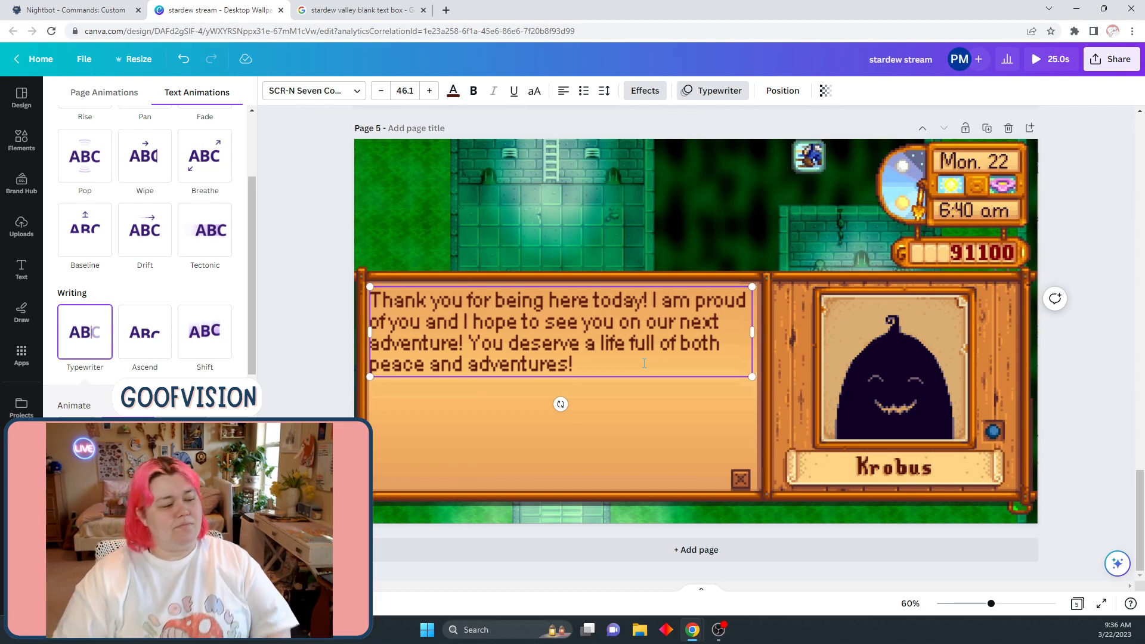
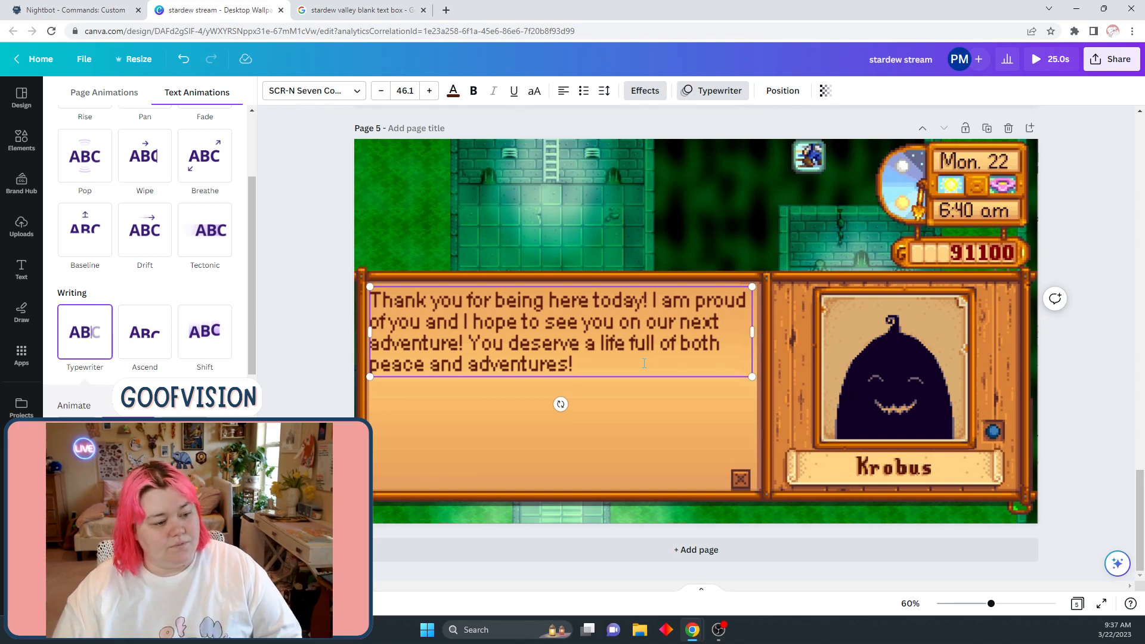
left_click(321, 307)
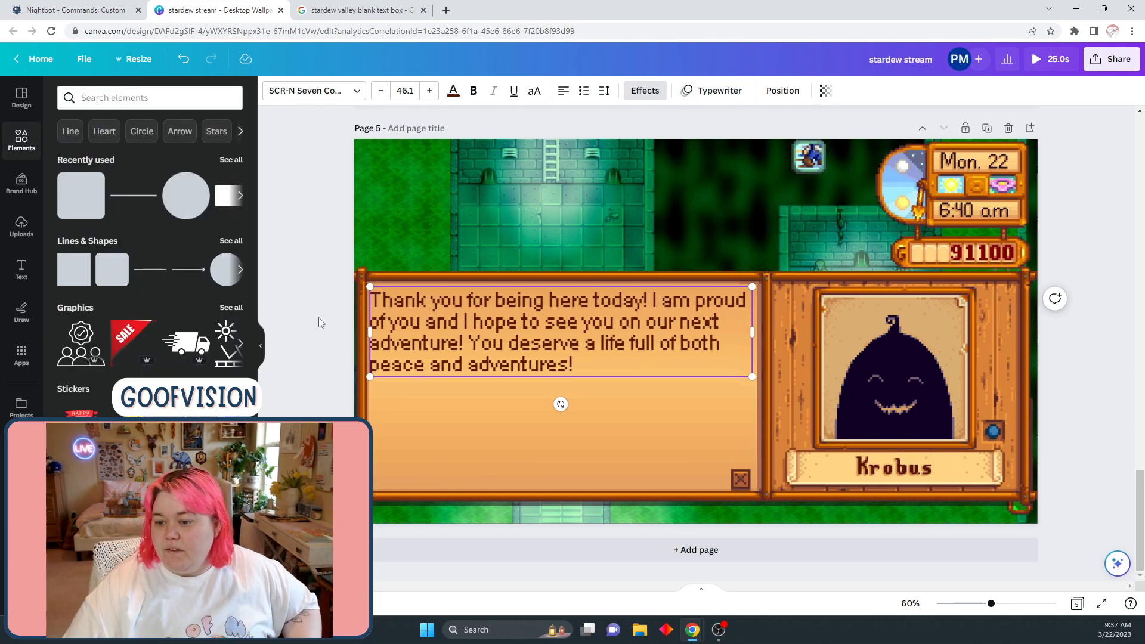
left_click(319, 320)
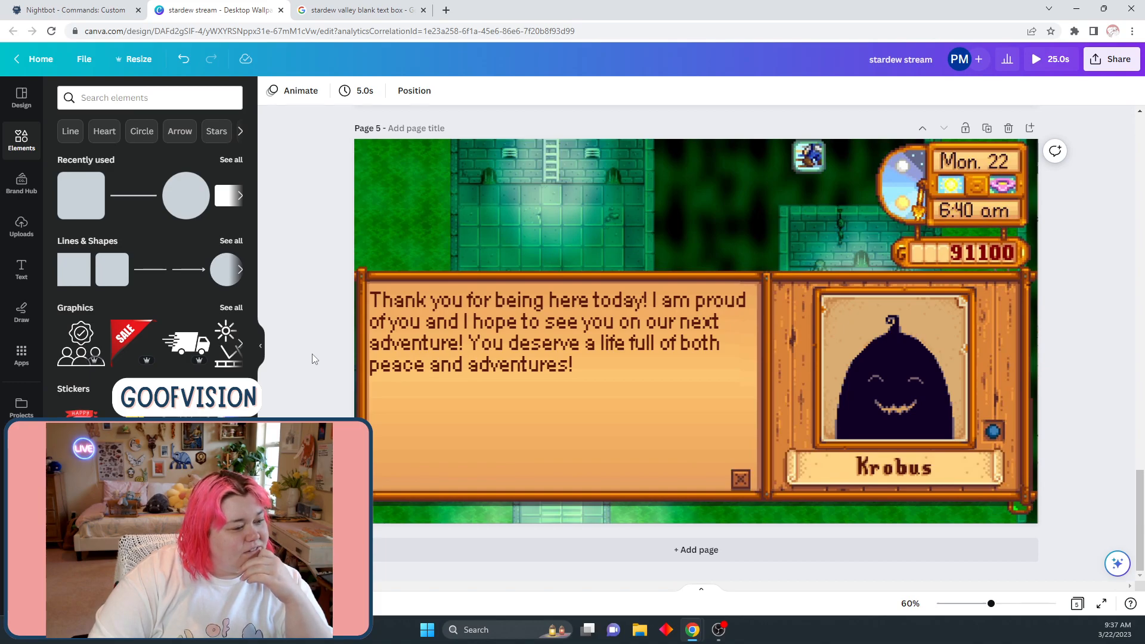
Replace the word "adventures" at the end of the message with "love", keeping the exclamation mark
left_click(567, 367)
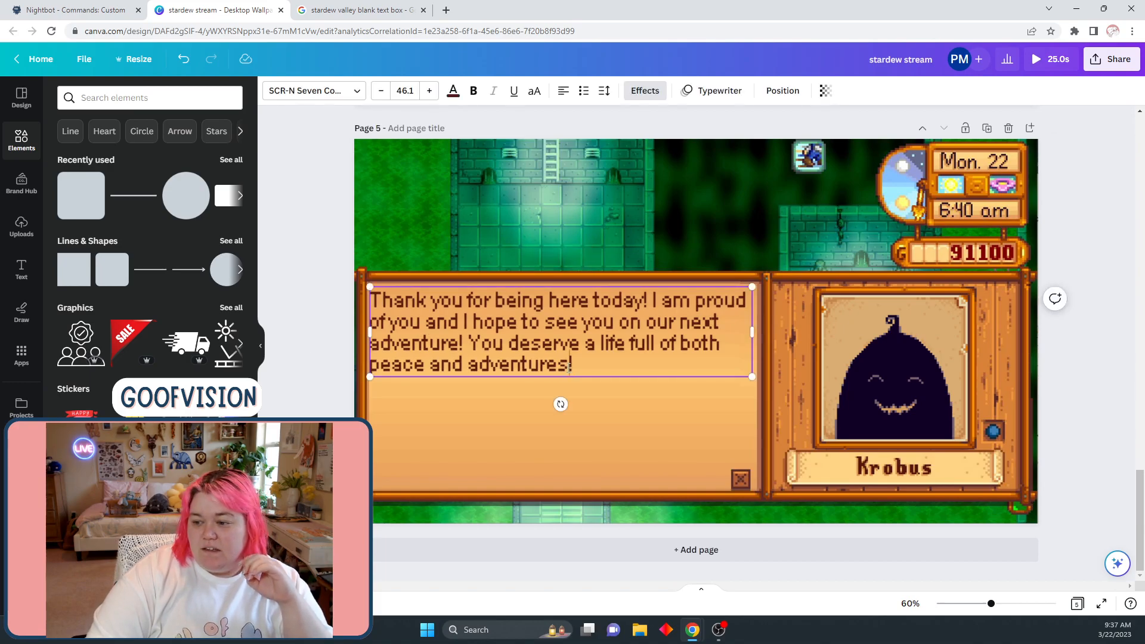
key("BackSpace")
key("BackSpace")
key("BackSpace")
key("BackSpace")
key("BackSpace")
key("BackSpace")
key("BackSpace")
key("BackSpace")
key("BackSpace")
key("BackSpace")
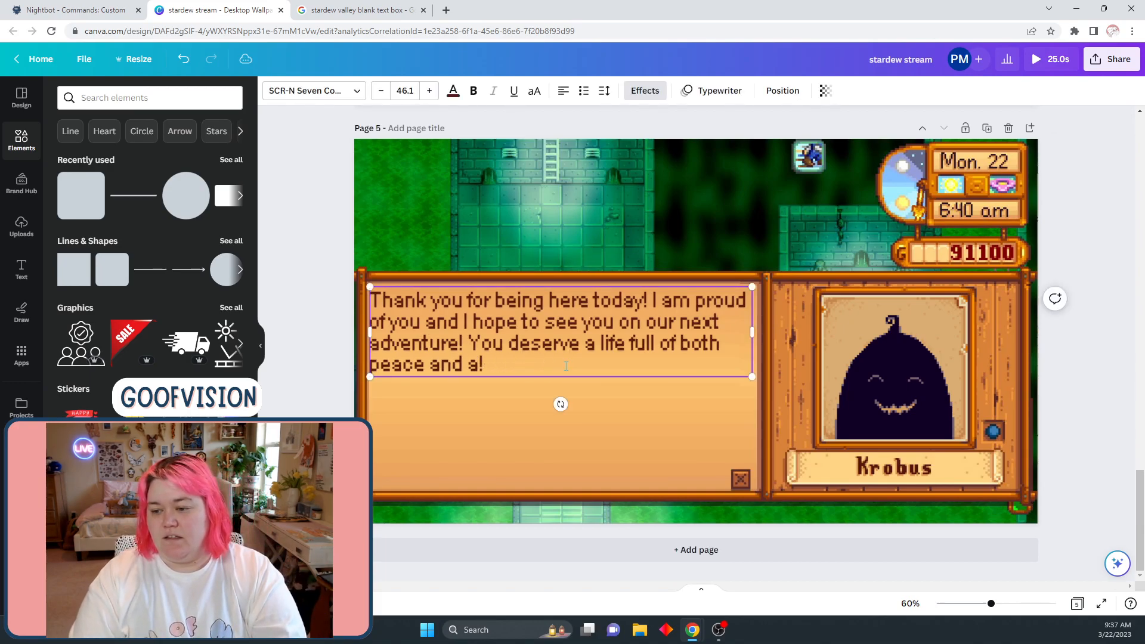
type("love")
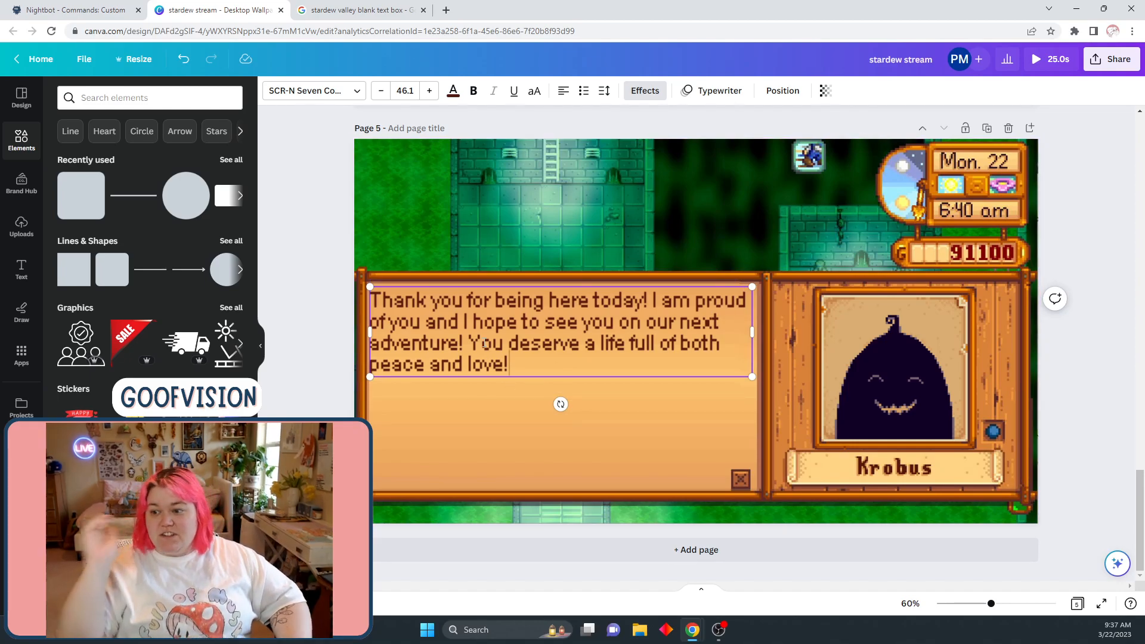
Try alternative pixel fonts on the thank-you message, including Arcade Gamer, Clock and Megapixel
left_click(294, 91)
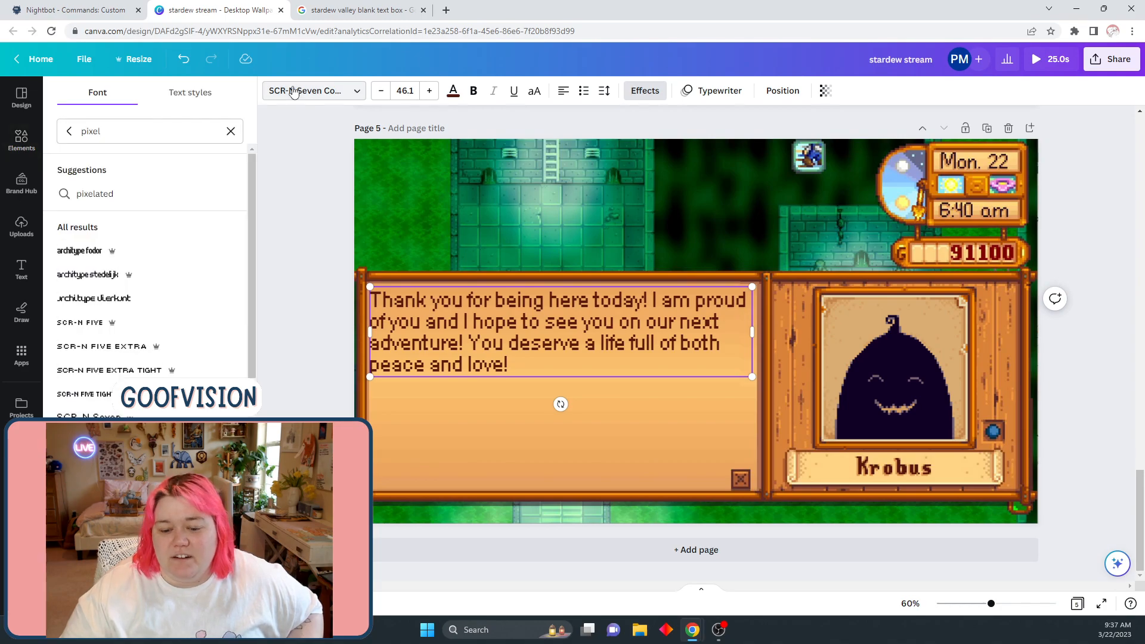
scroll(193, 357, "down", 2)
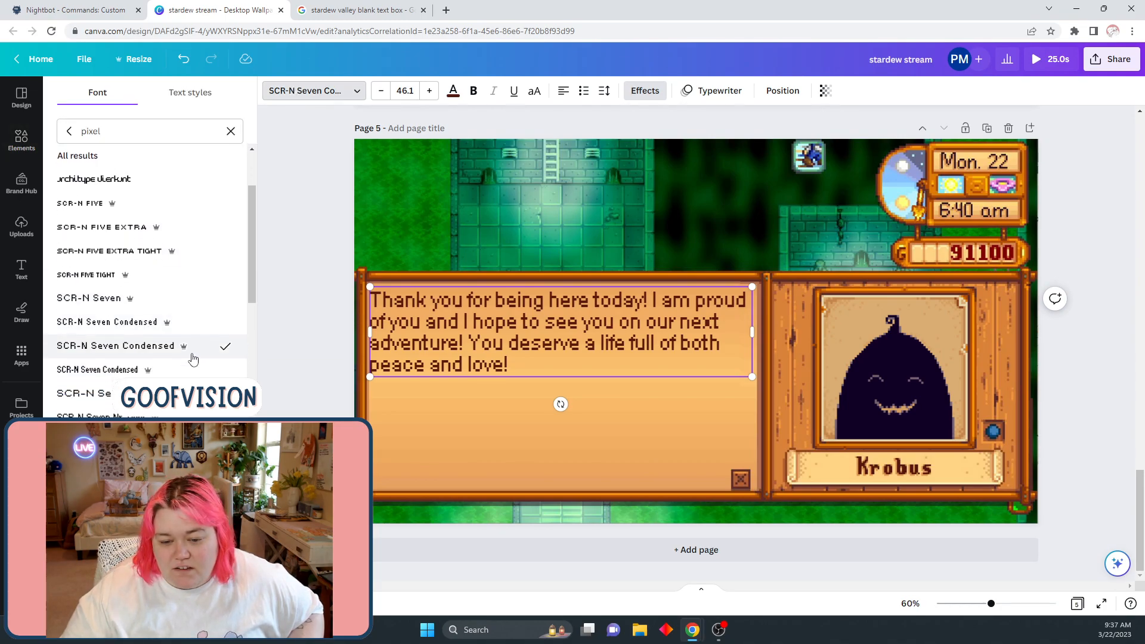
scroll(193, 358, "down", 1)
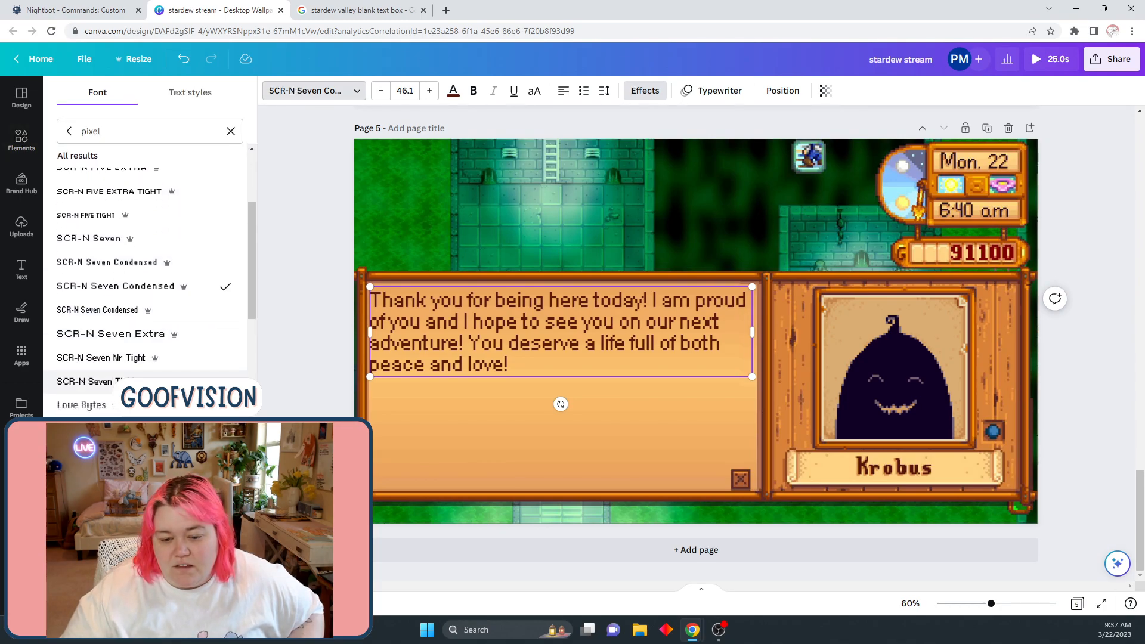
scroll(113, 384, "down", 2)
left_click(113, 382)
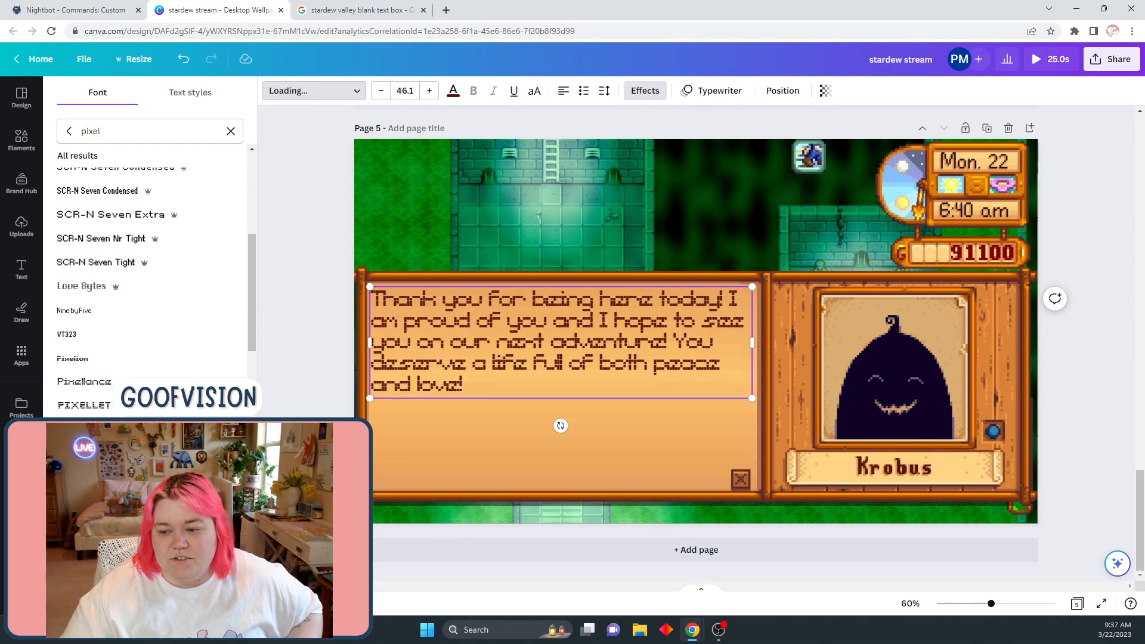
left_click(113, 429)
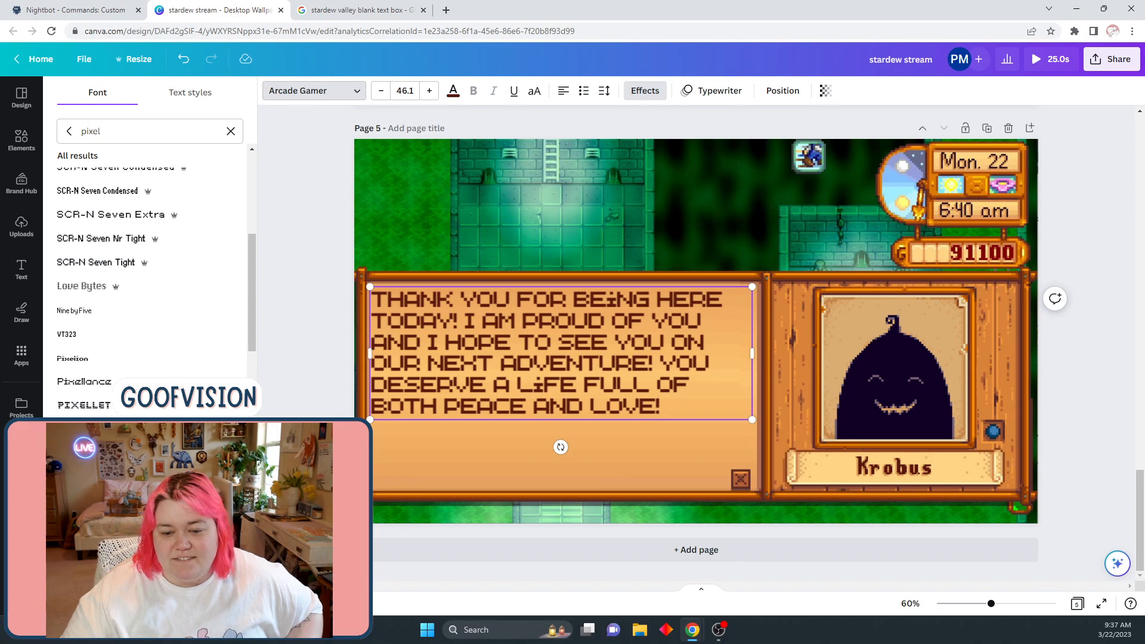
left_click(112, 453)
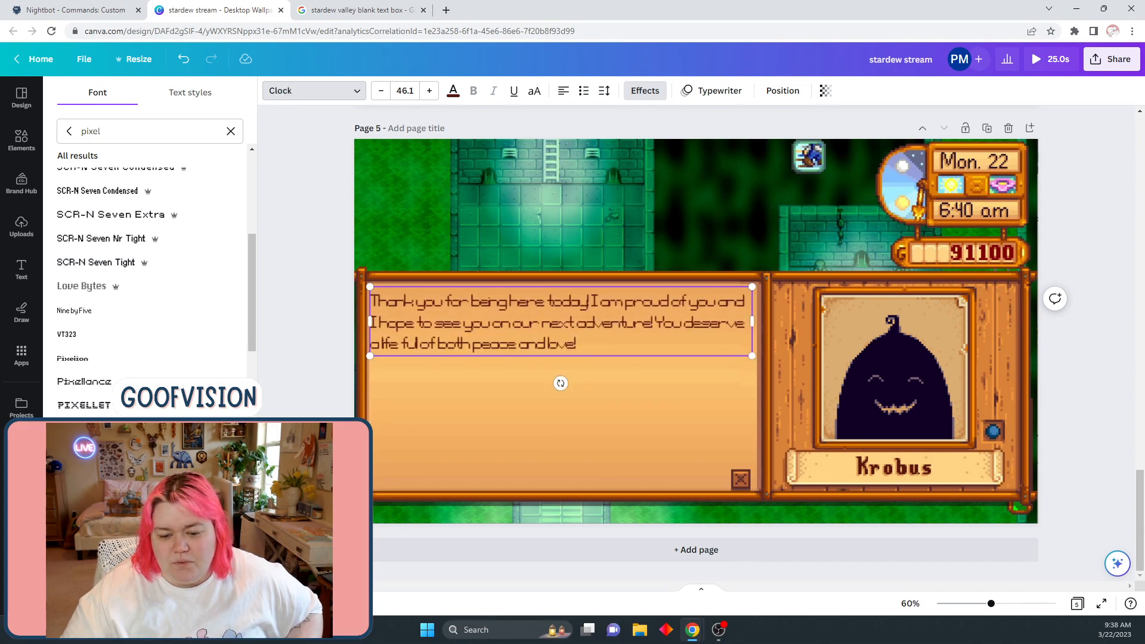
left_click(112, 477)
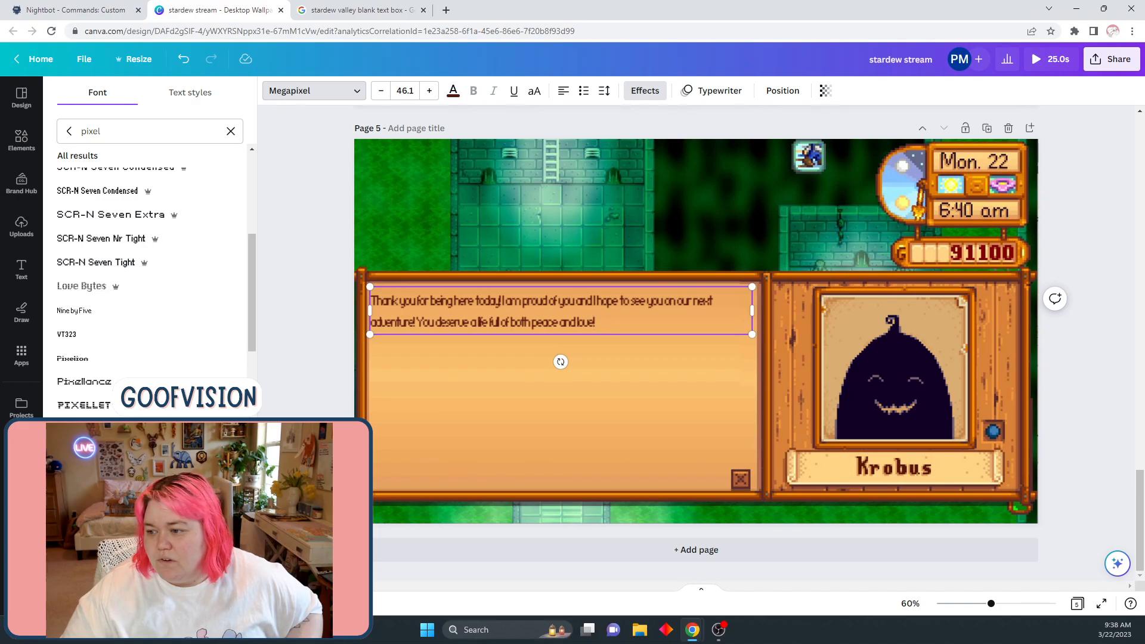
Compare SCR-N Seven Extra and the narrower SCR-N Seven Condensed on the message, and return to the wider SCR-N Seven Condensed font
left_click(123, 216)
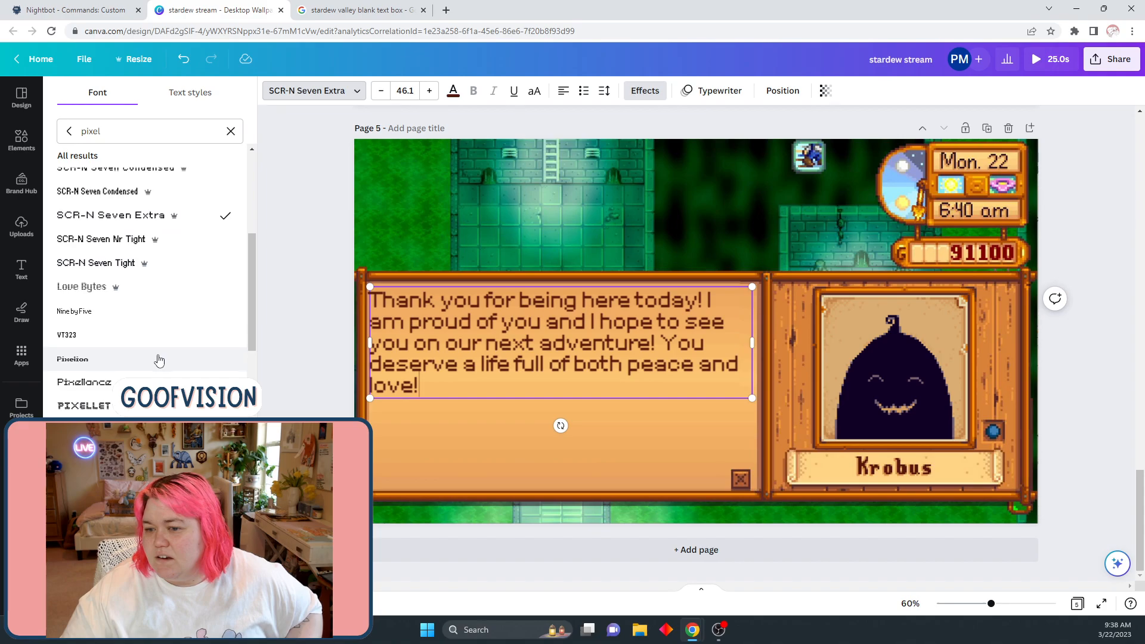
scroll(159, 360, "up", 2)
left_click(126, 310)
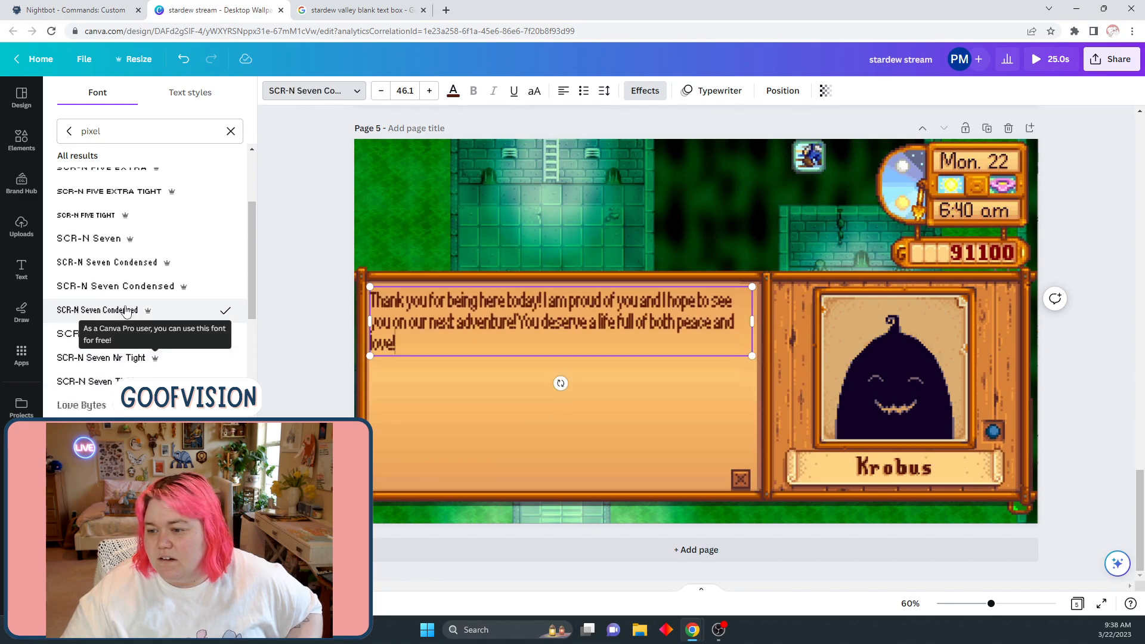
left_click(130, 286)
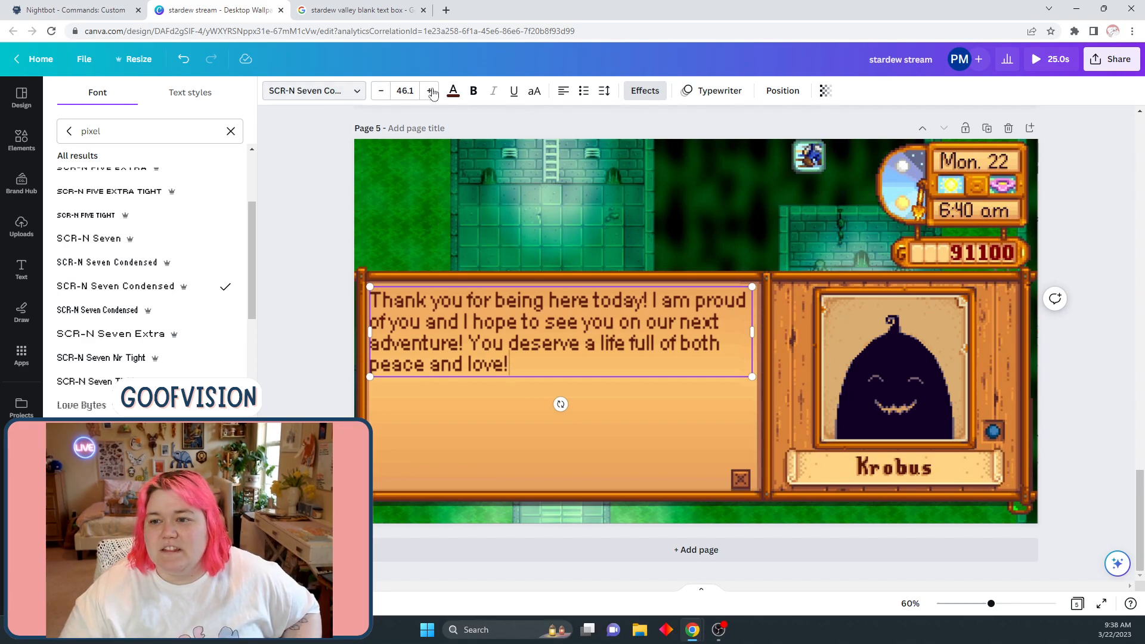
Try darker document colors on the message text and deselect the text box
left_click(453, 91)
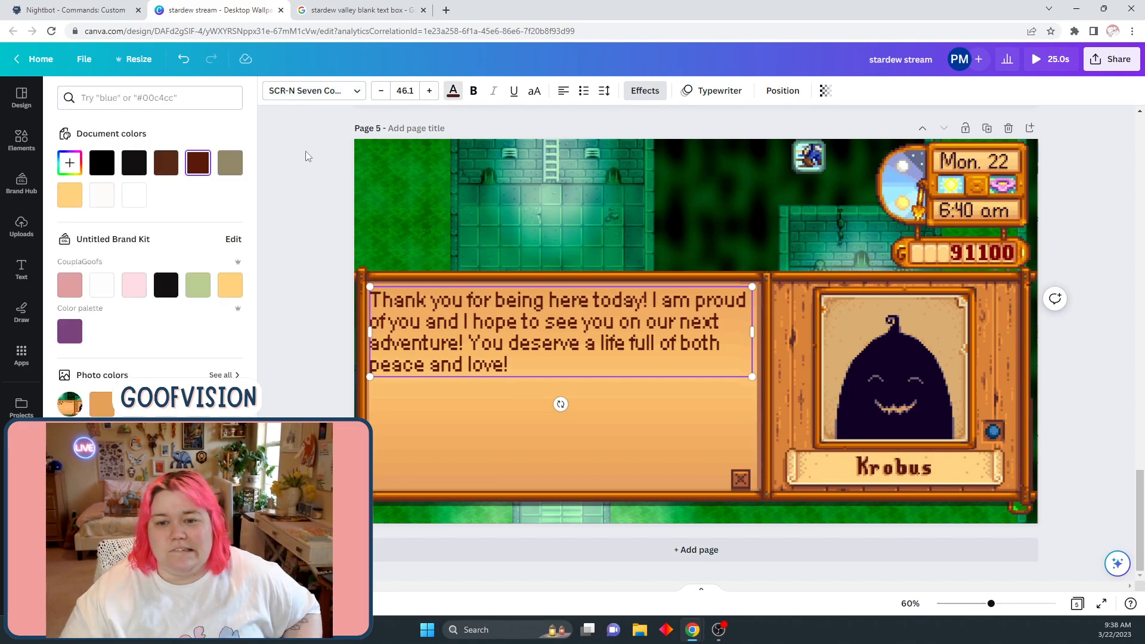
left_click(109, 174)
left_click(132, 172)
left_click(286, 241)
left_click(425, 456)
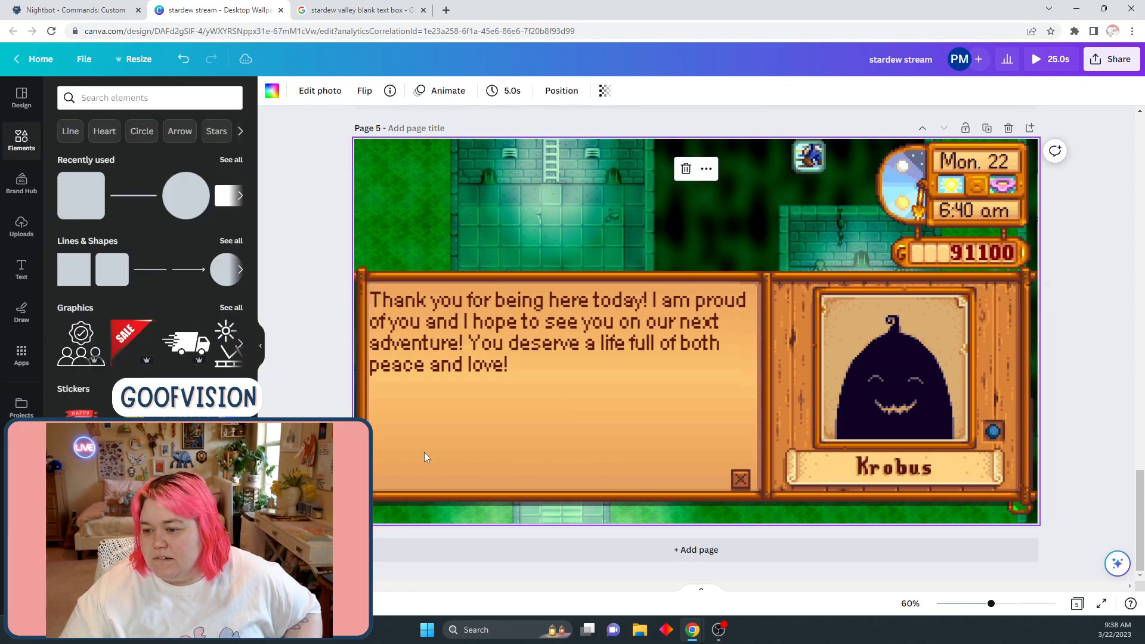
Increase the thank-you message's font size to 48.1 and deselect the text box
left_click(506, 349)
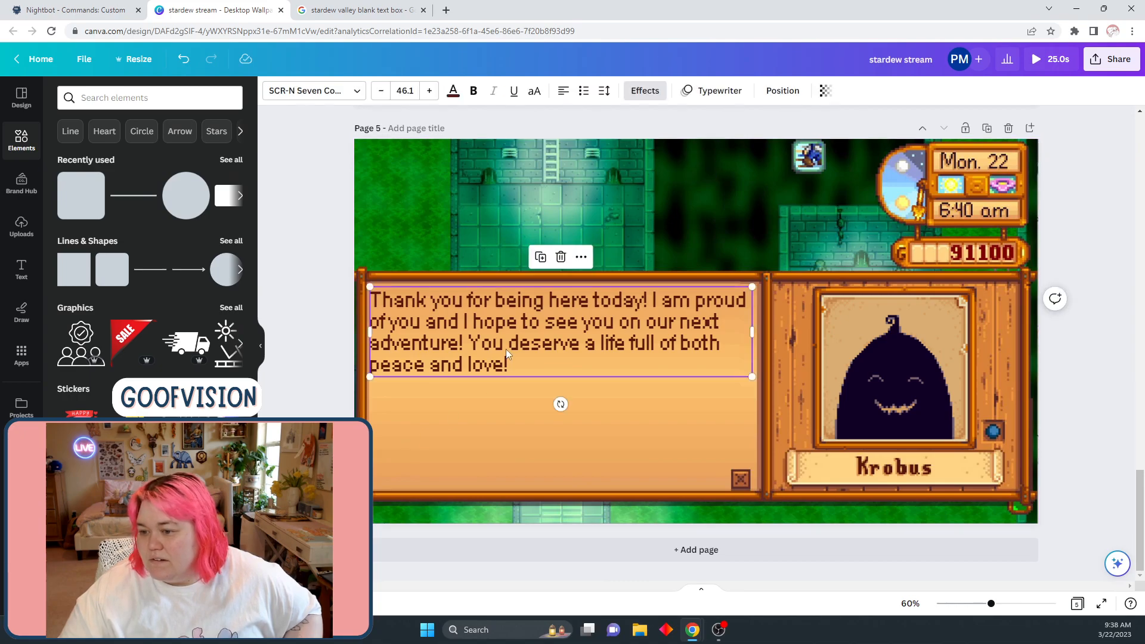
left_click(429, 91)
left_click(432, 94)
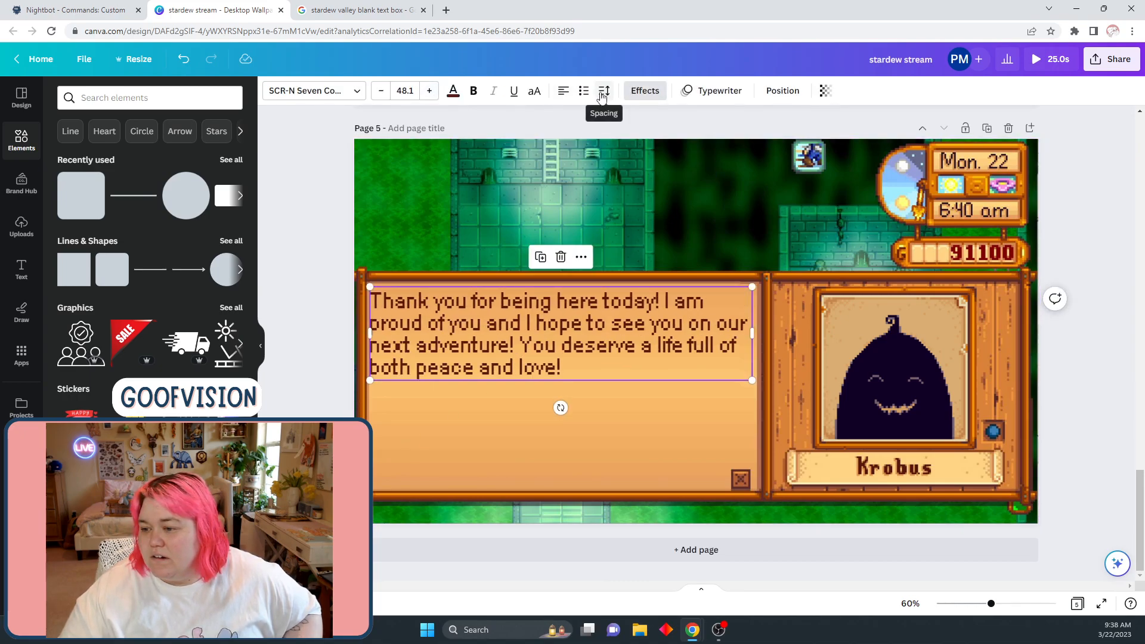
left_click(329, 336)
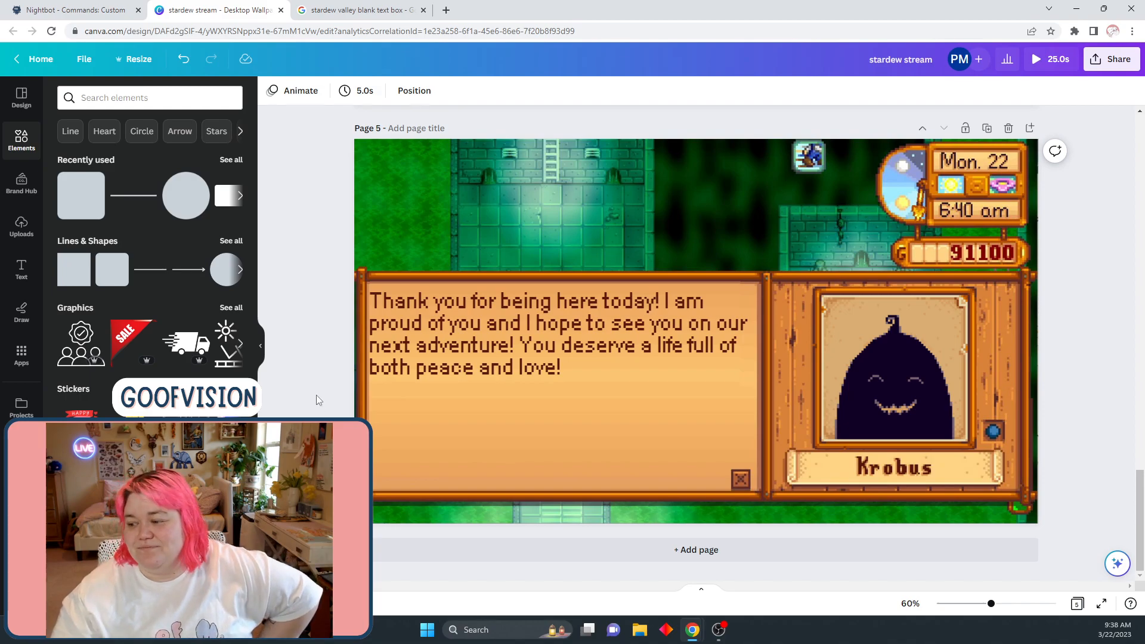
Review all five overlay pages, from the stream starting soon scene through to the Krobus dialogue scene
scroll(316, 395, "up", 10)
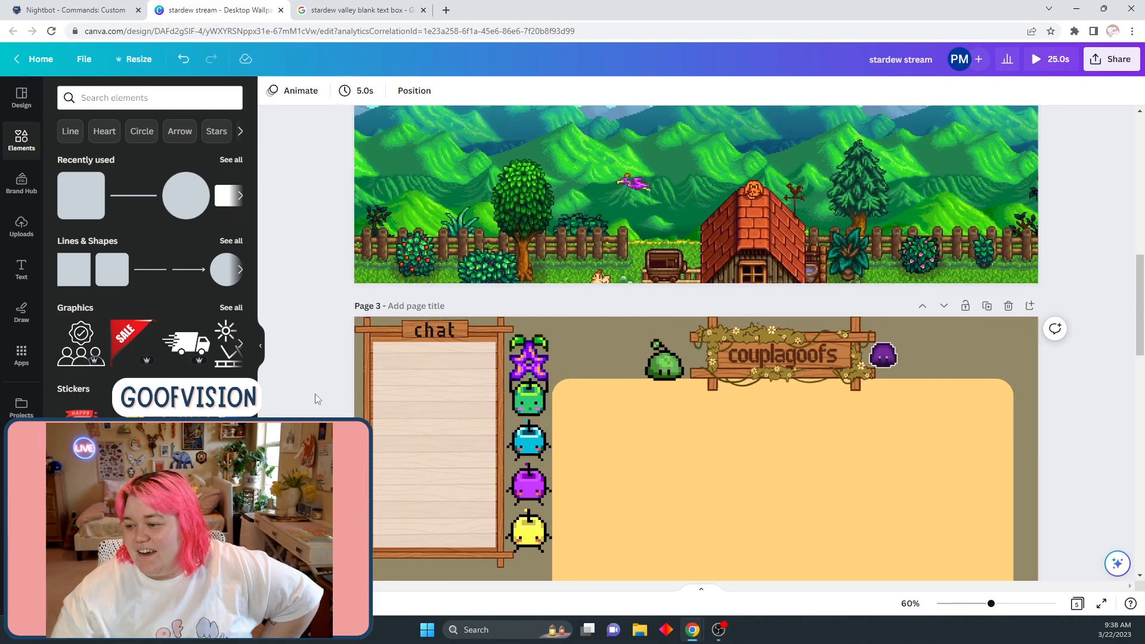
scroll(314, 394, "up", 15)
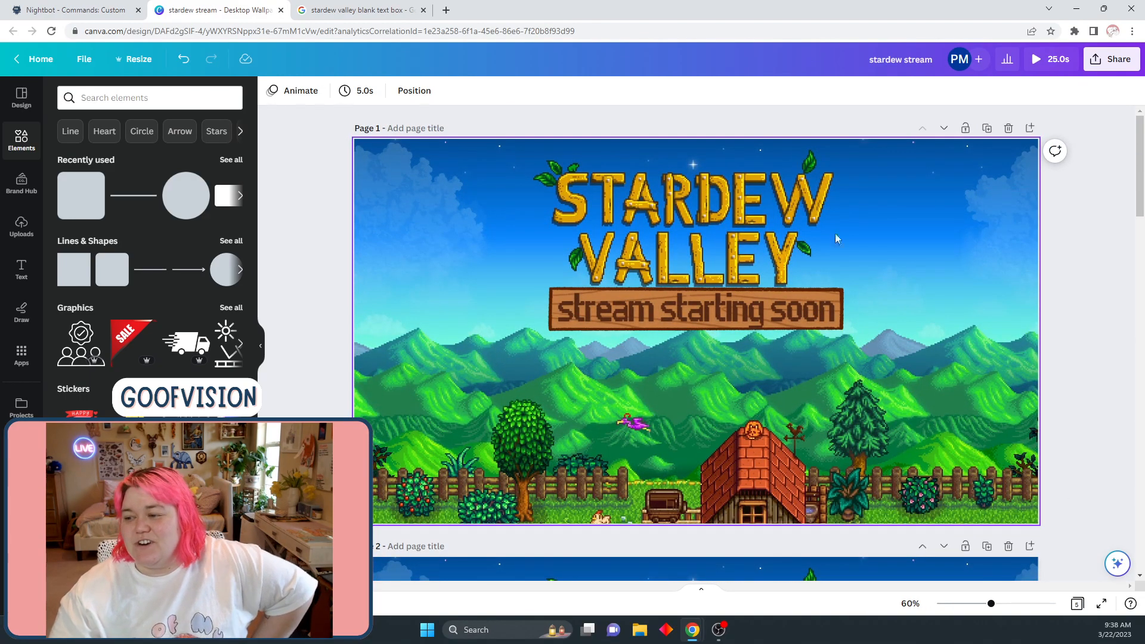
scroll(395, 295, "down", 6)
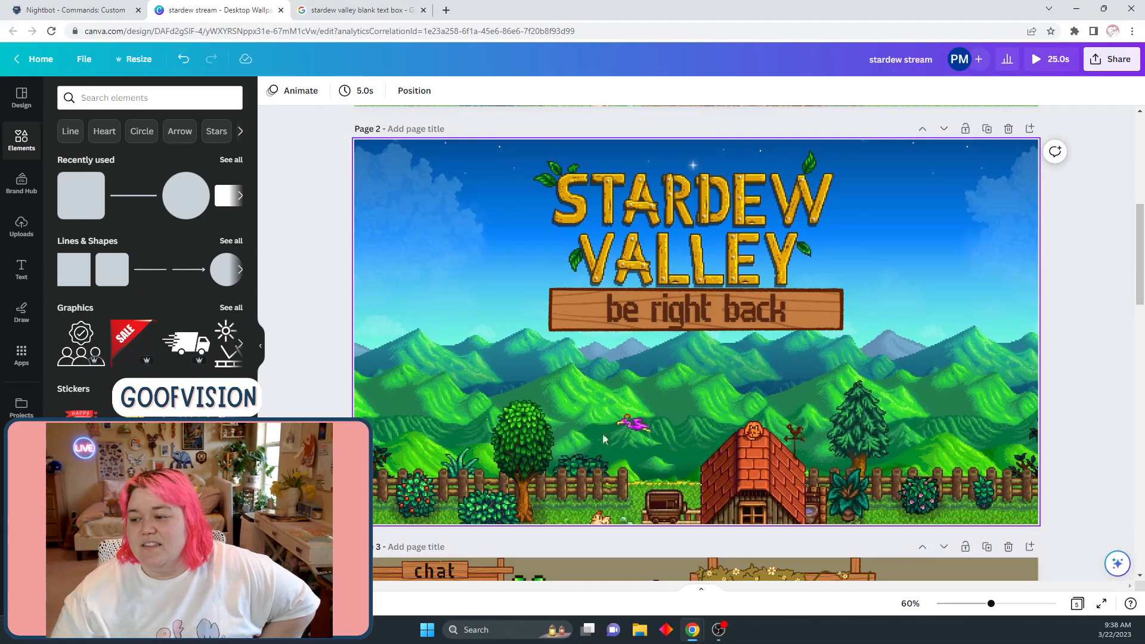
scroll(720, 381, "up", 6)
scroll(567, 356, "down", 4)
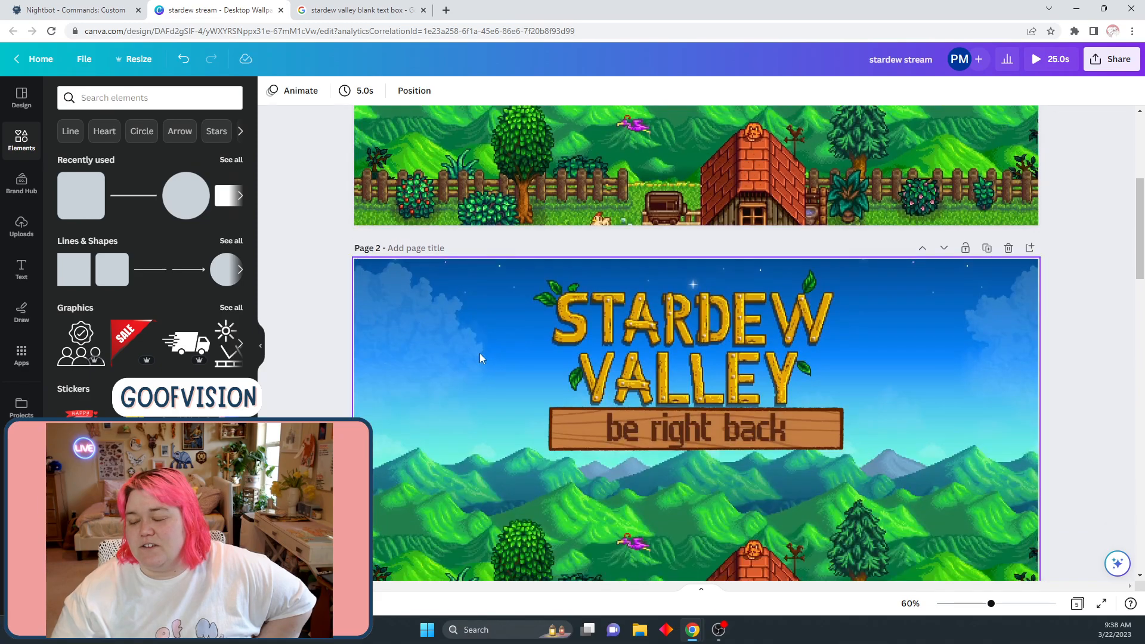
scroll(482, 357, "down", 5)
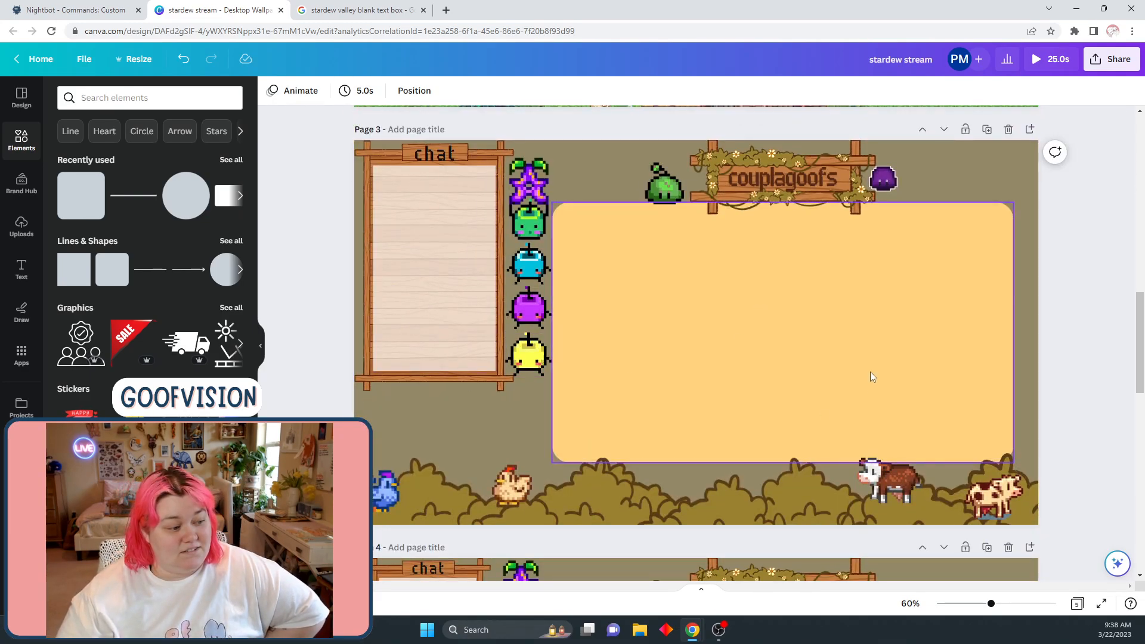
scroll(822, 373, "down", 8)
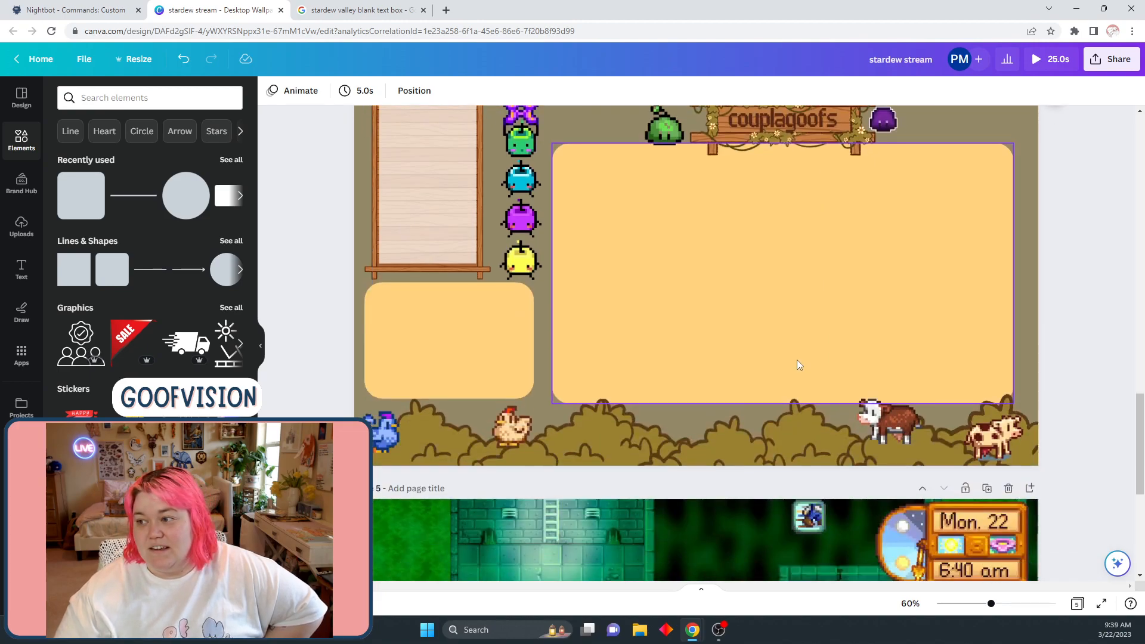
scroll(797, 363, "up", 3)
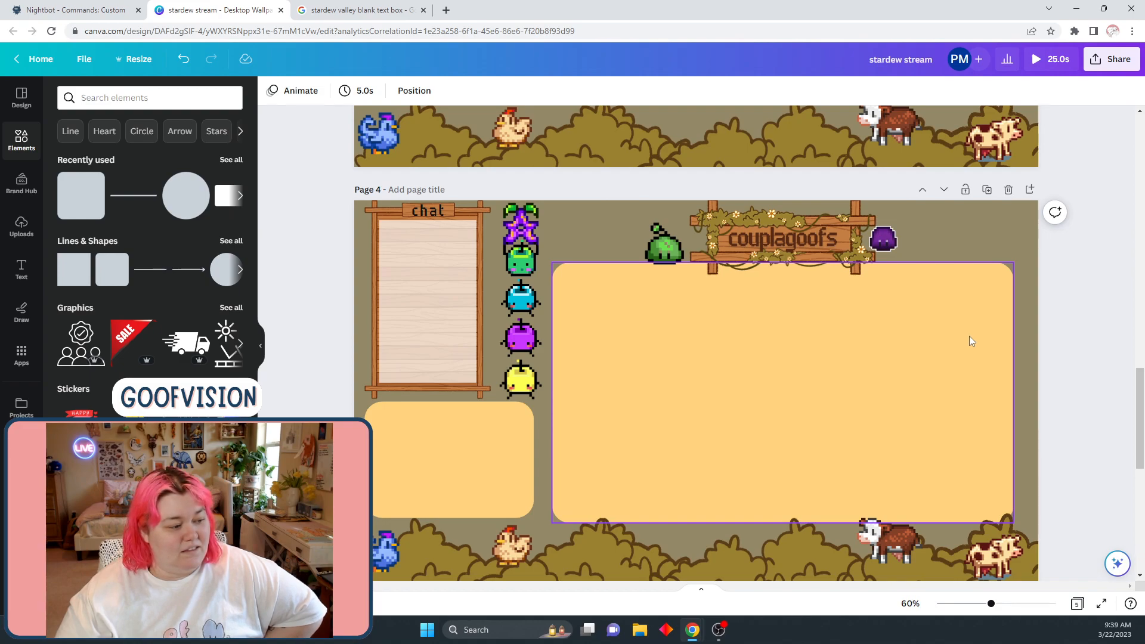
scroll(969, 335, "down", 7)
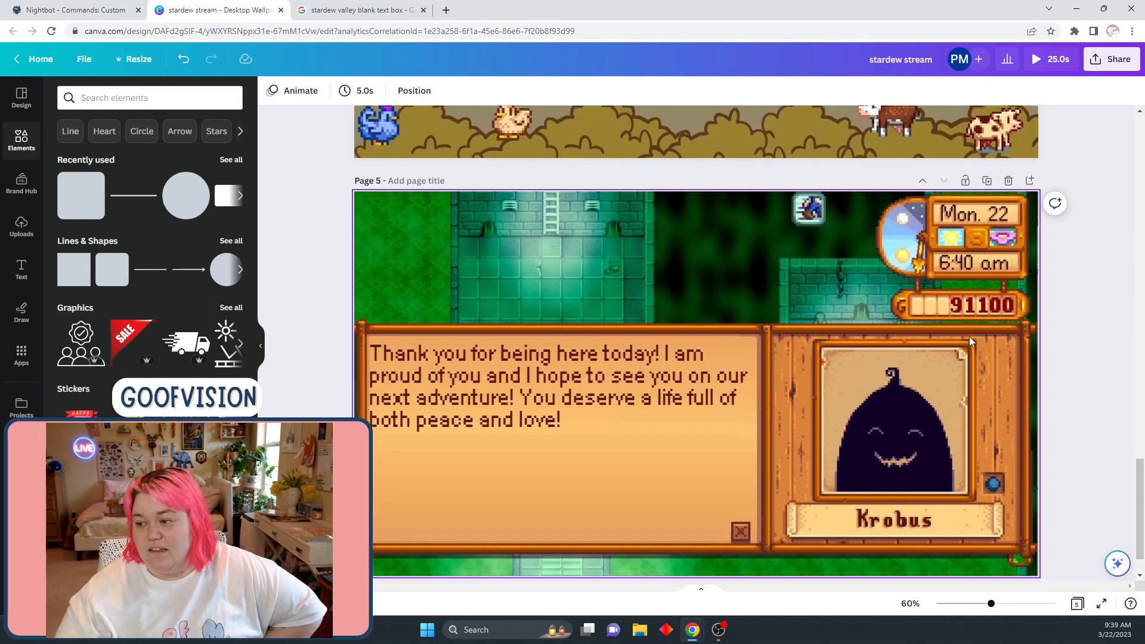